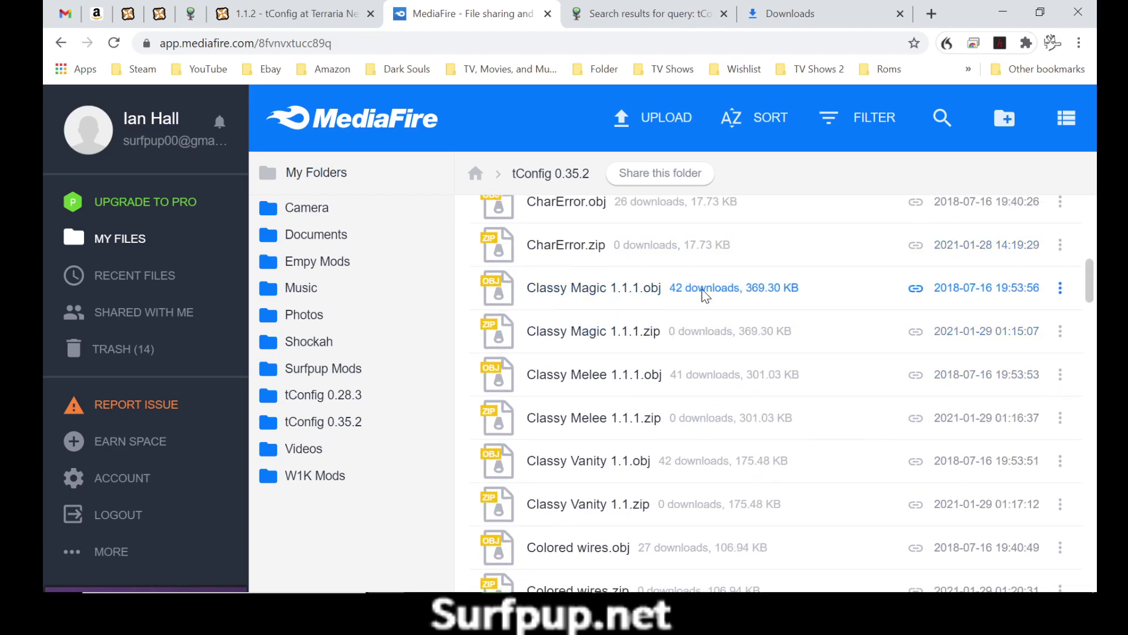
- Download Classy Magic 1.1.1.obj from the tConfig 0.35.2 folder and save it in Terraria's ModPacks folder
left_click(1061, 290)
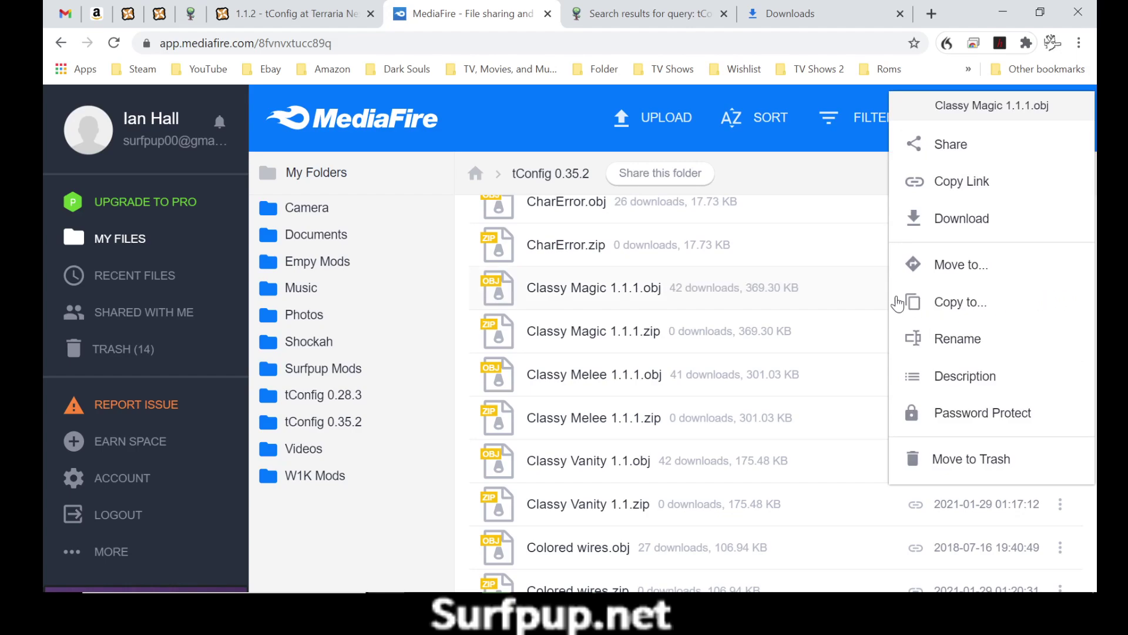
left_click(927, 219)
left_click(874, 262)
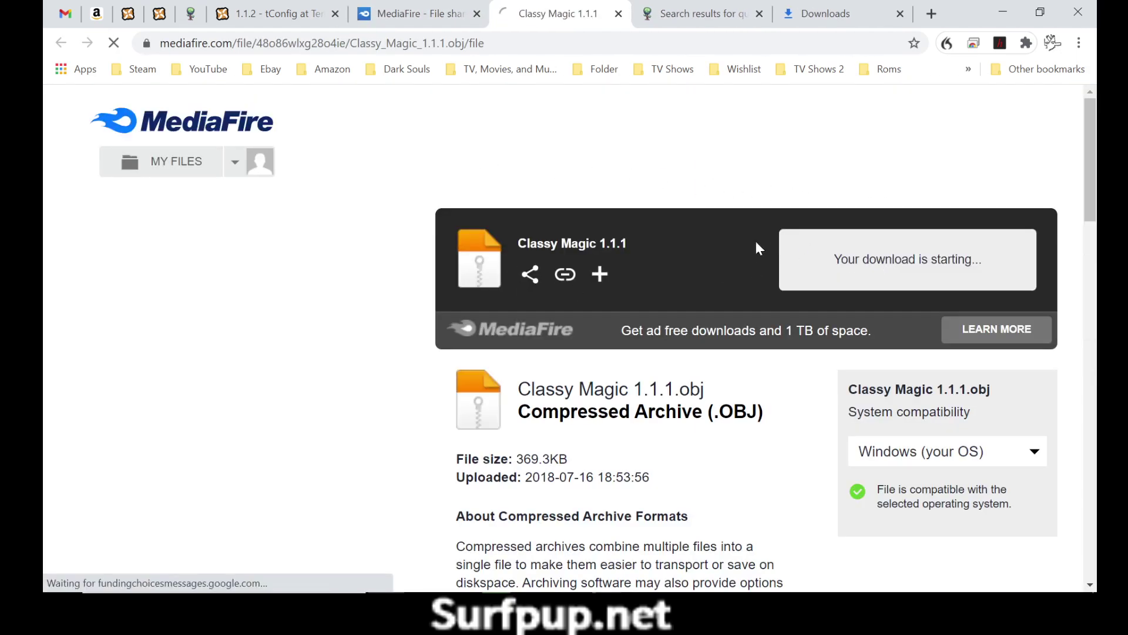
left_click(428, 365)
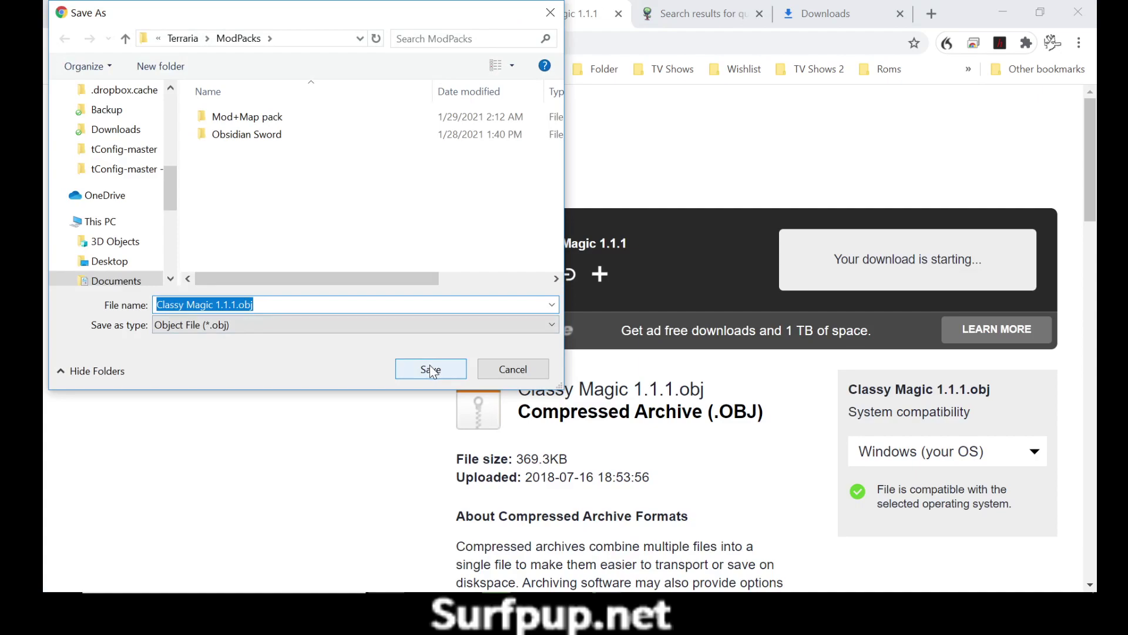
left_click(617, 14)
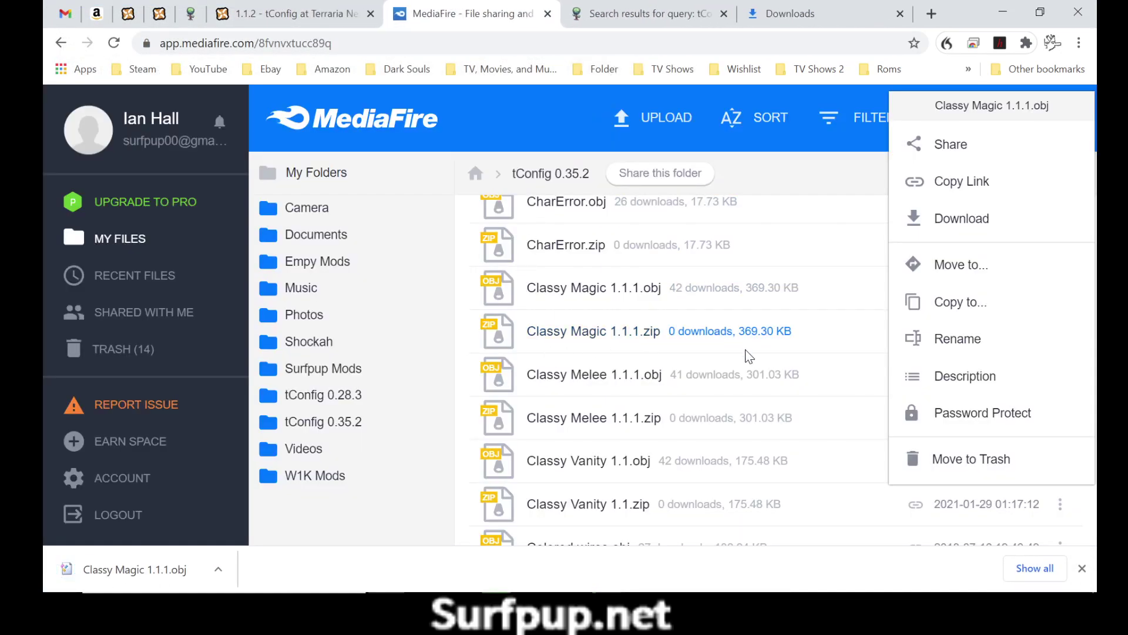
- Download Classy Melee 1.1.1.obj and save it in the ModPacks folder, closing its download page
left_click(849, 383)
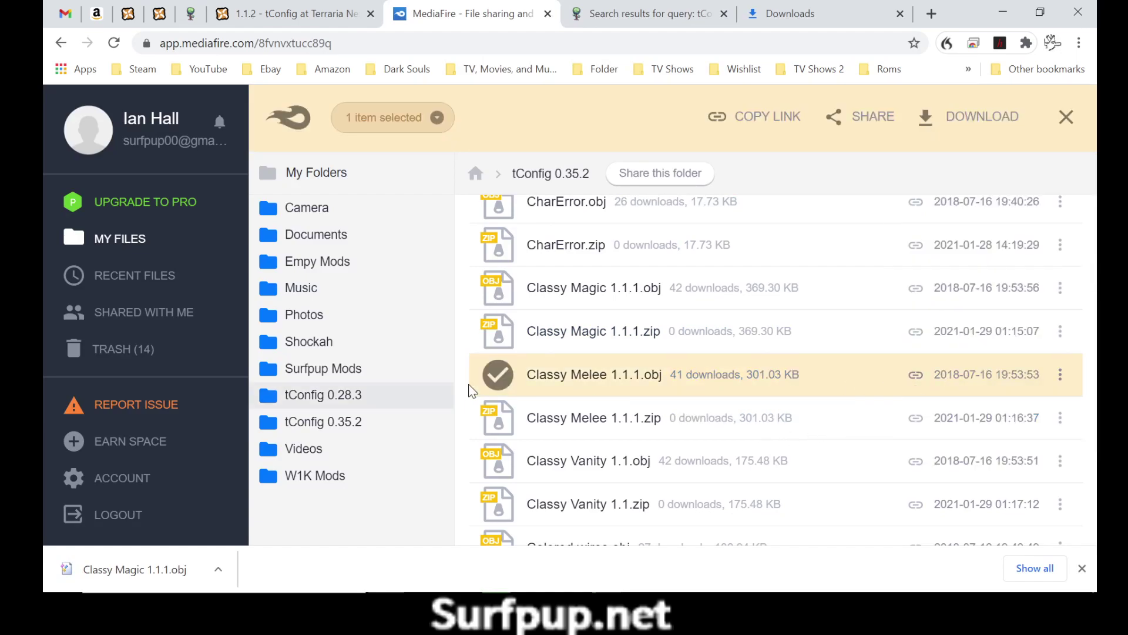
left_click(505, 387)
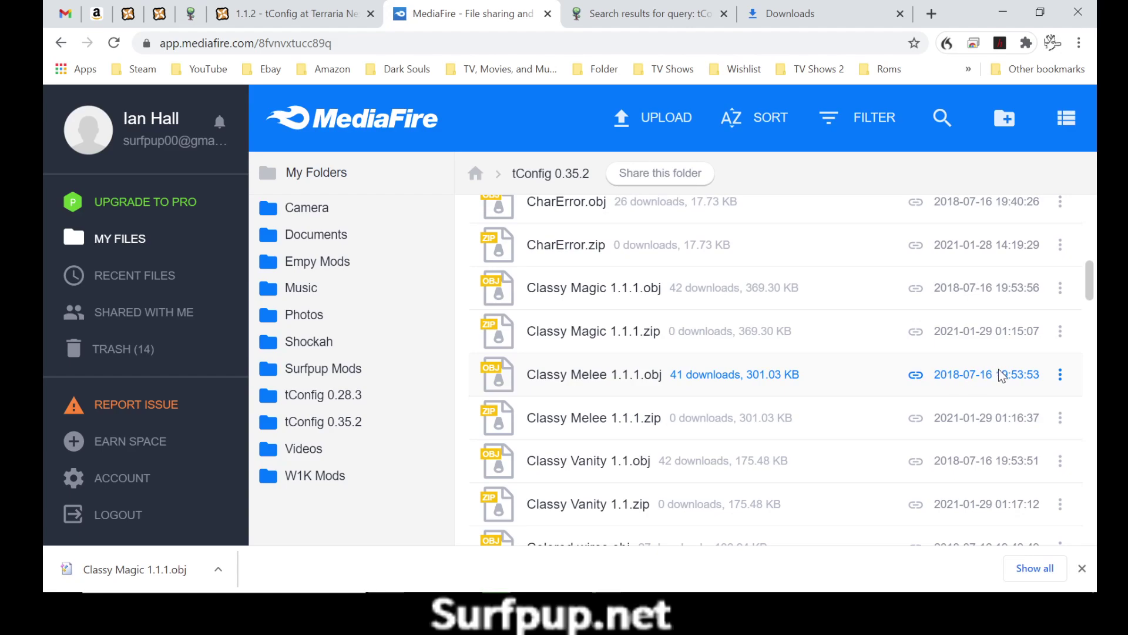
left_click(1061, 378)
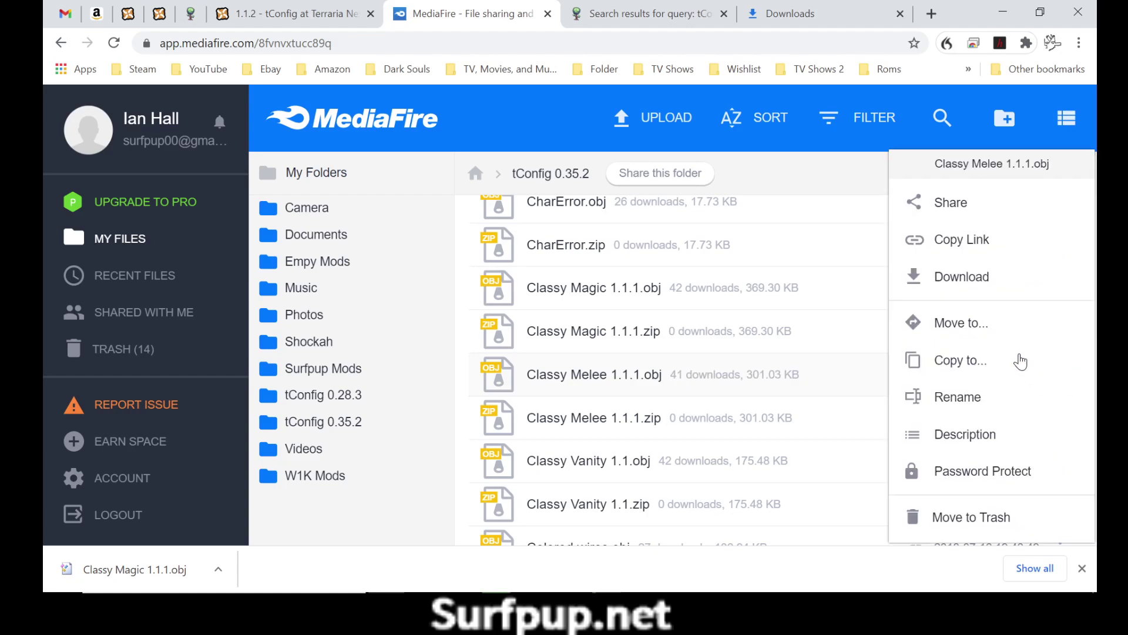
left_click(941, 287)
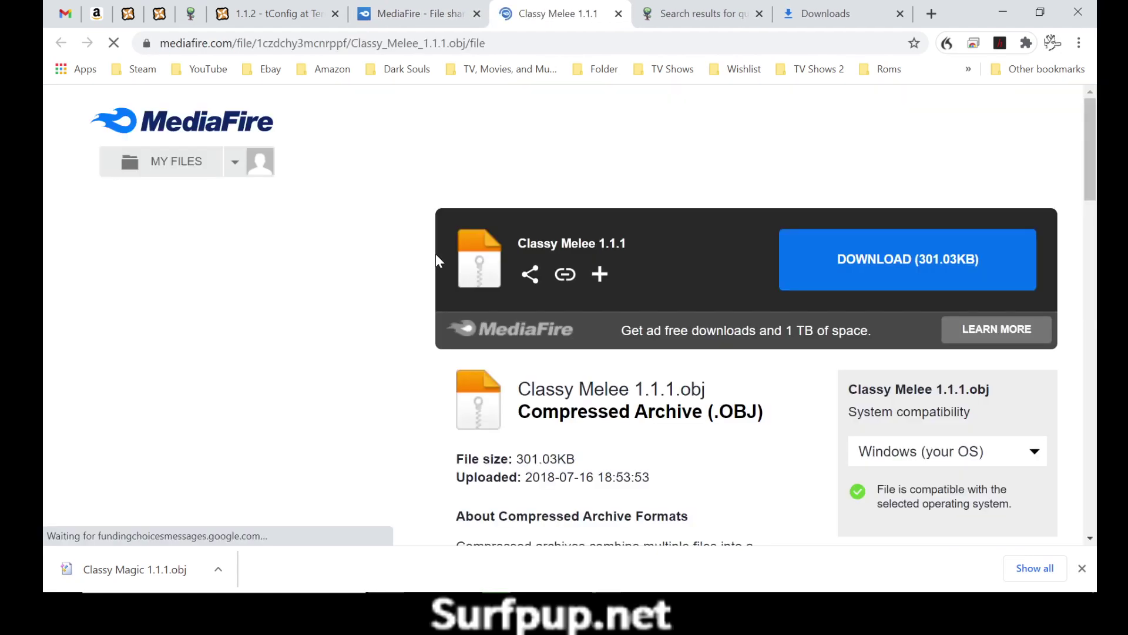
left_click(900, 263)
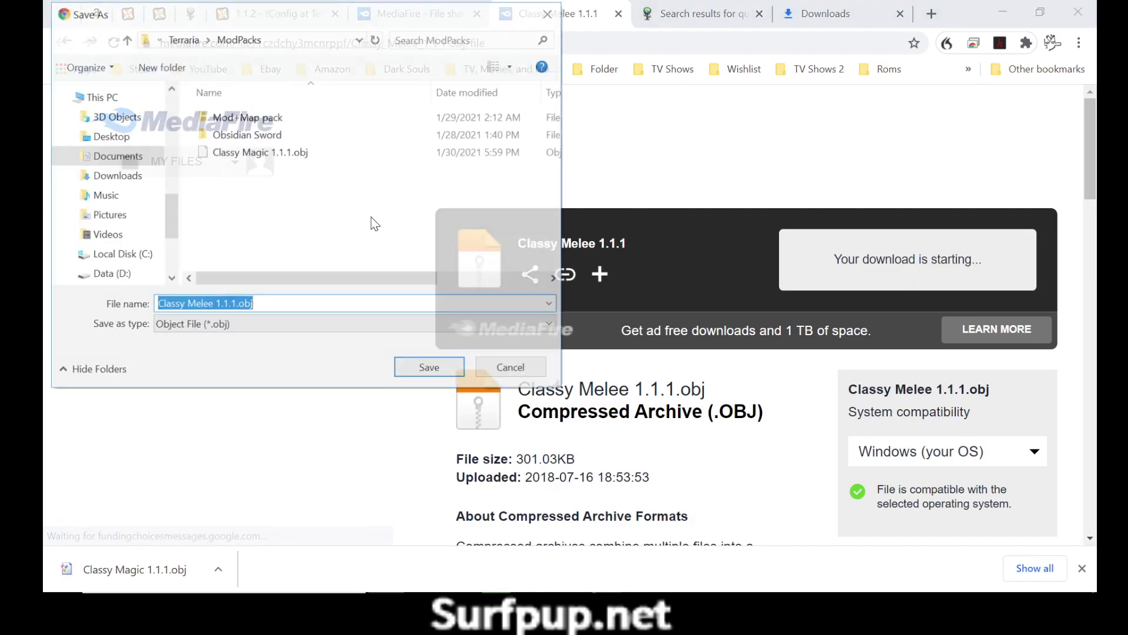
left_click(414, 365)
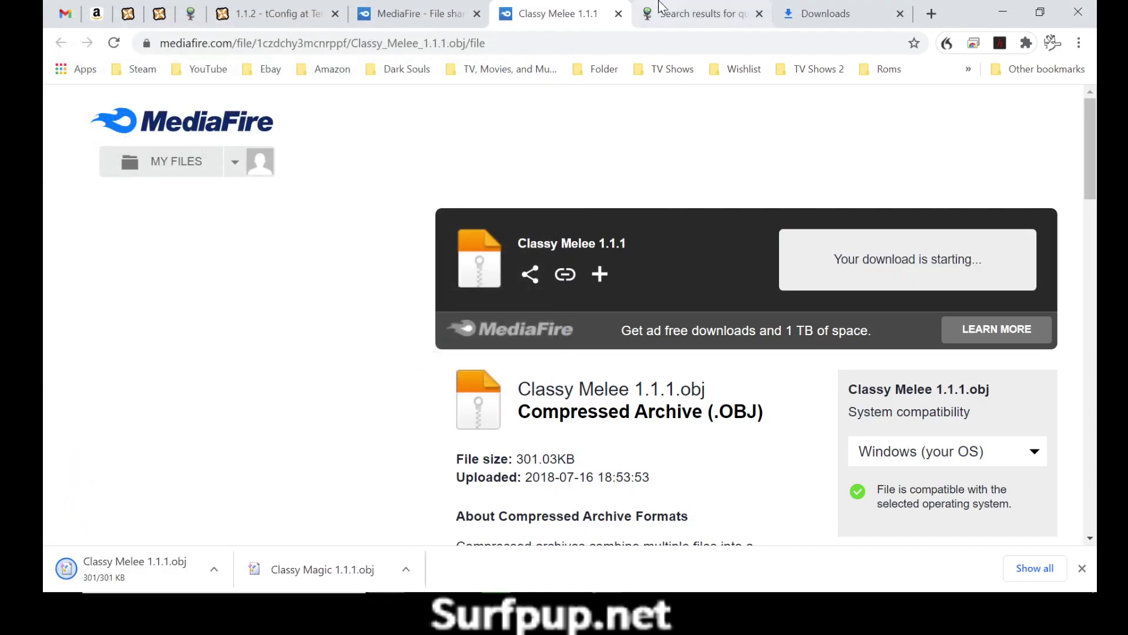
left_click(618, 15)
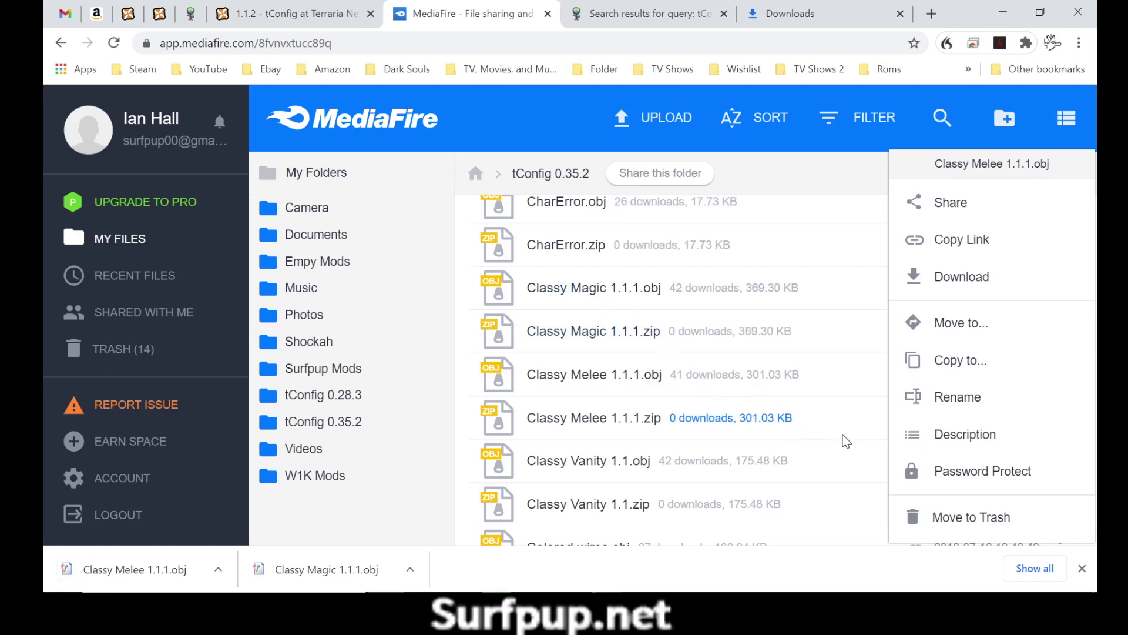
left_click(834, 428)
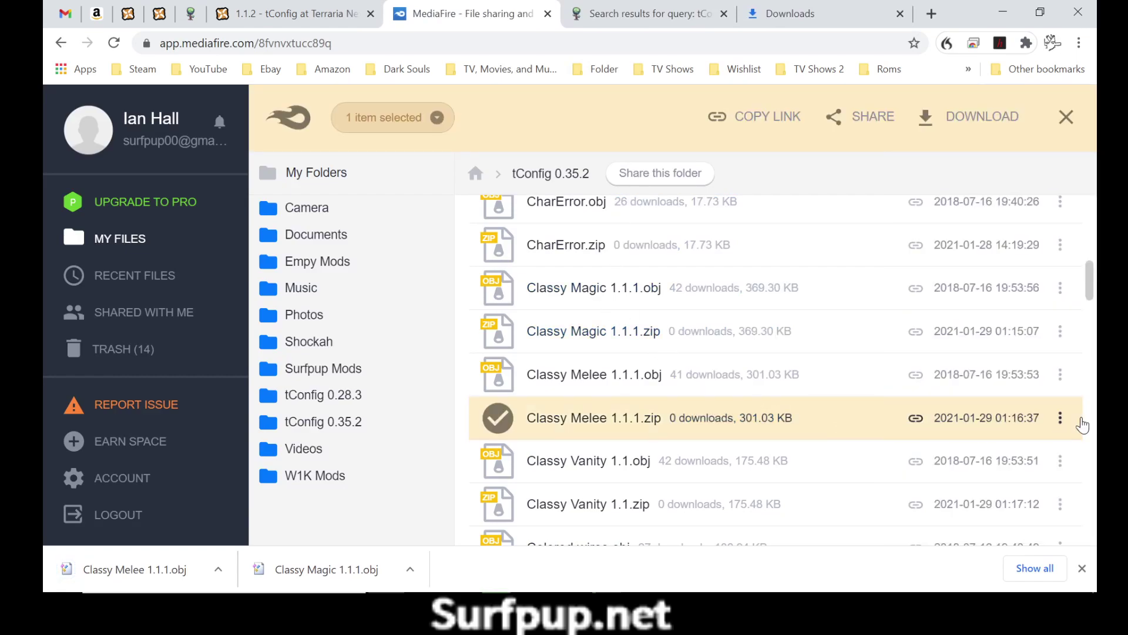
left_click(1062, 418)
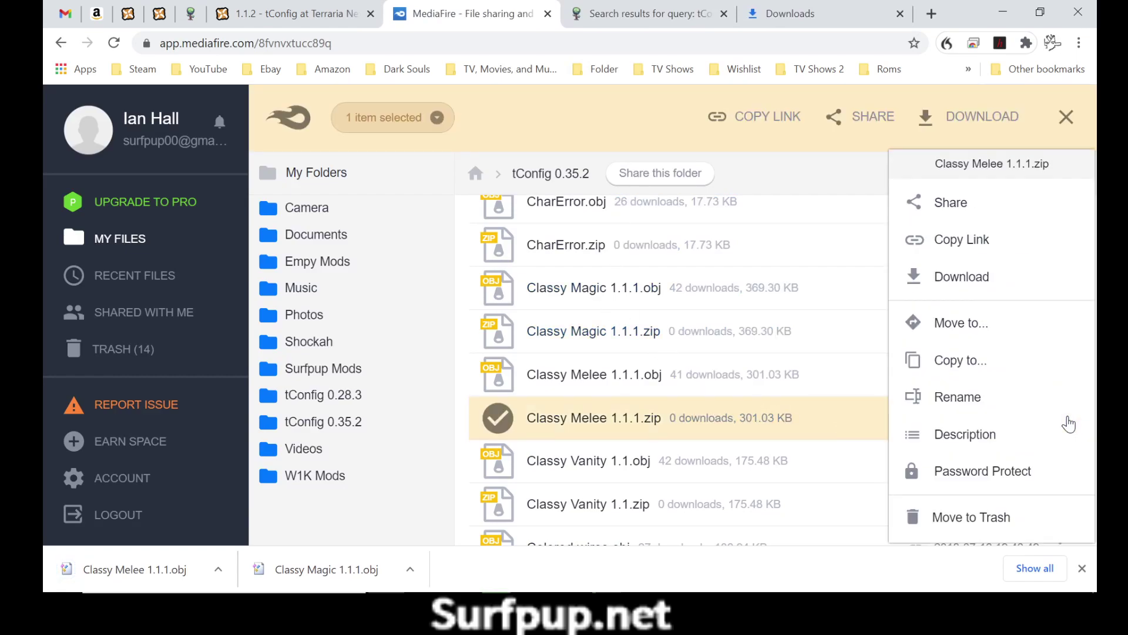
left_click(948, 279)
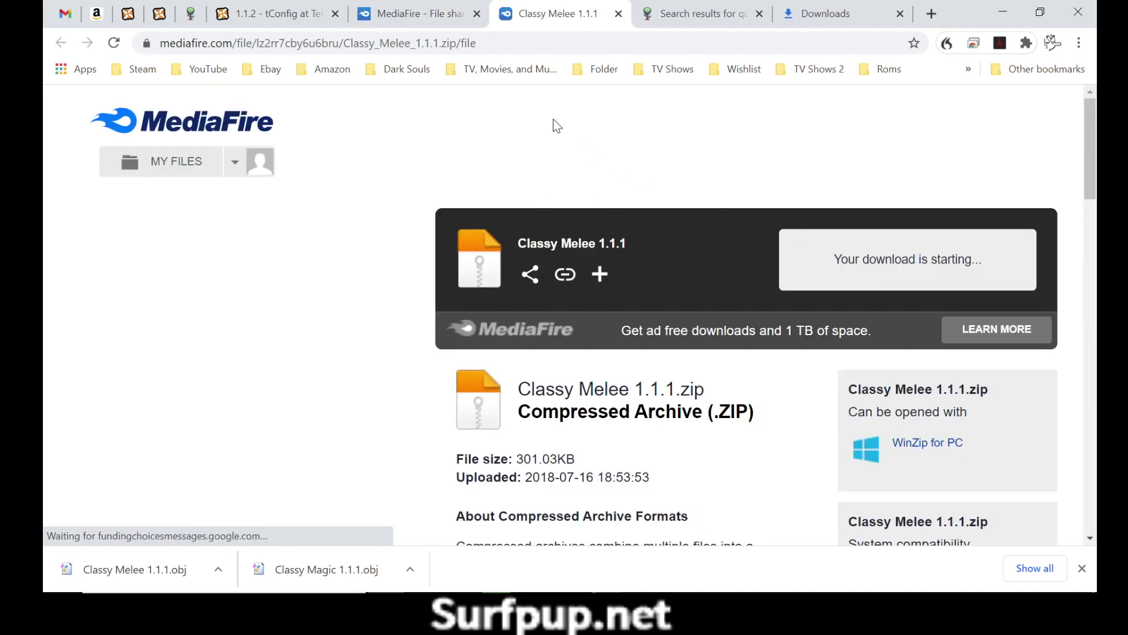
left_click(444, 372)
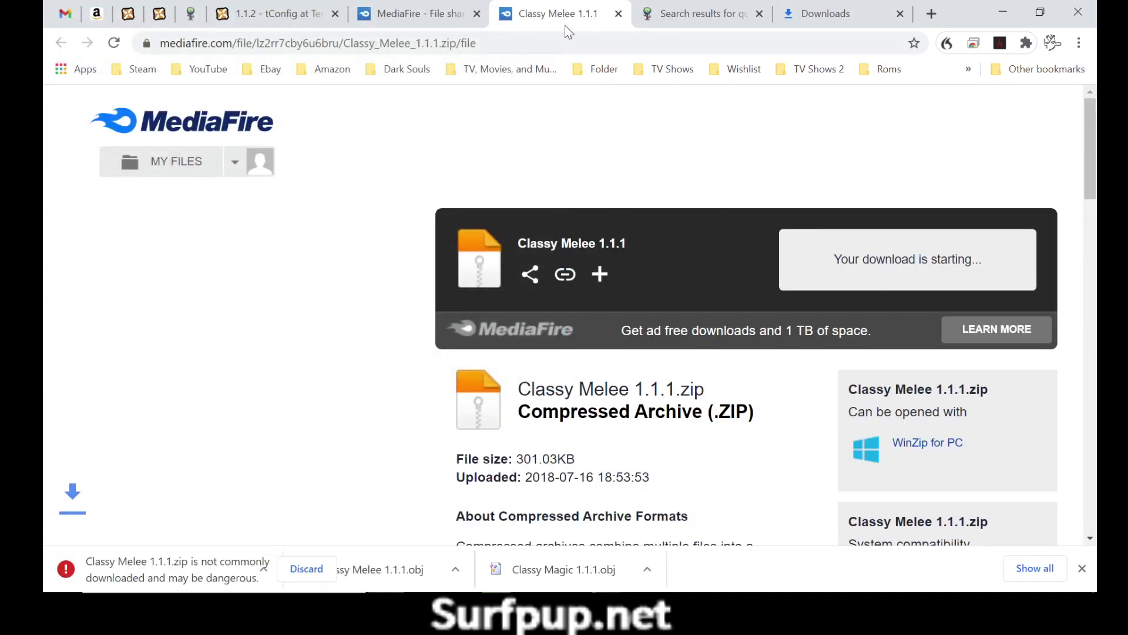
left_click(618, 13)
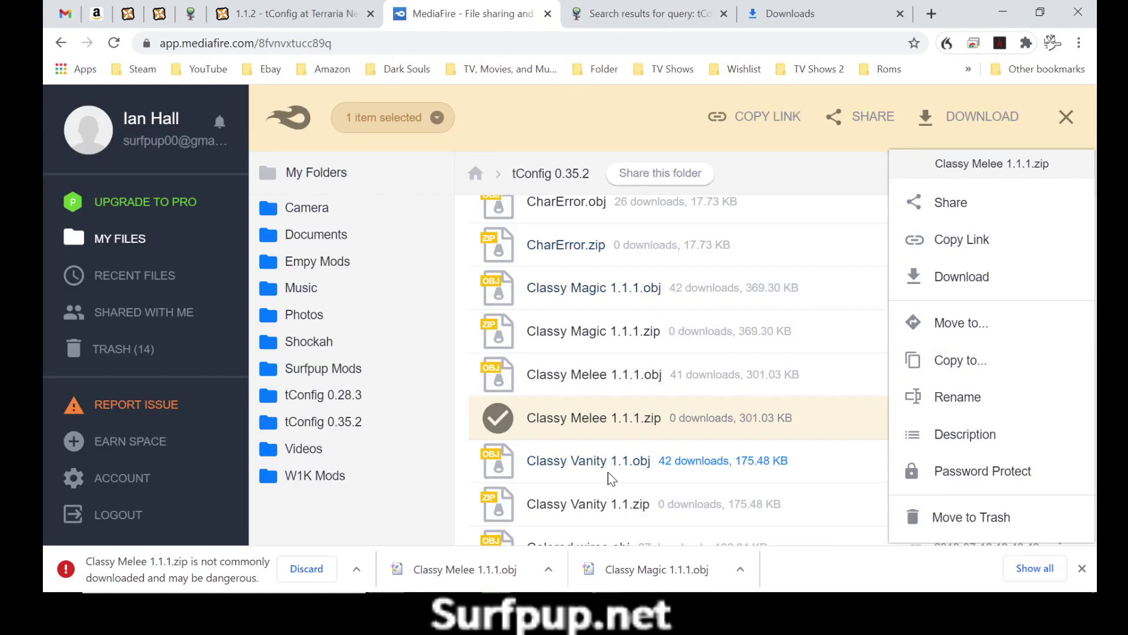
left_click(498, 415)
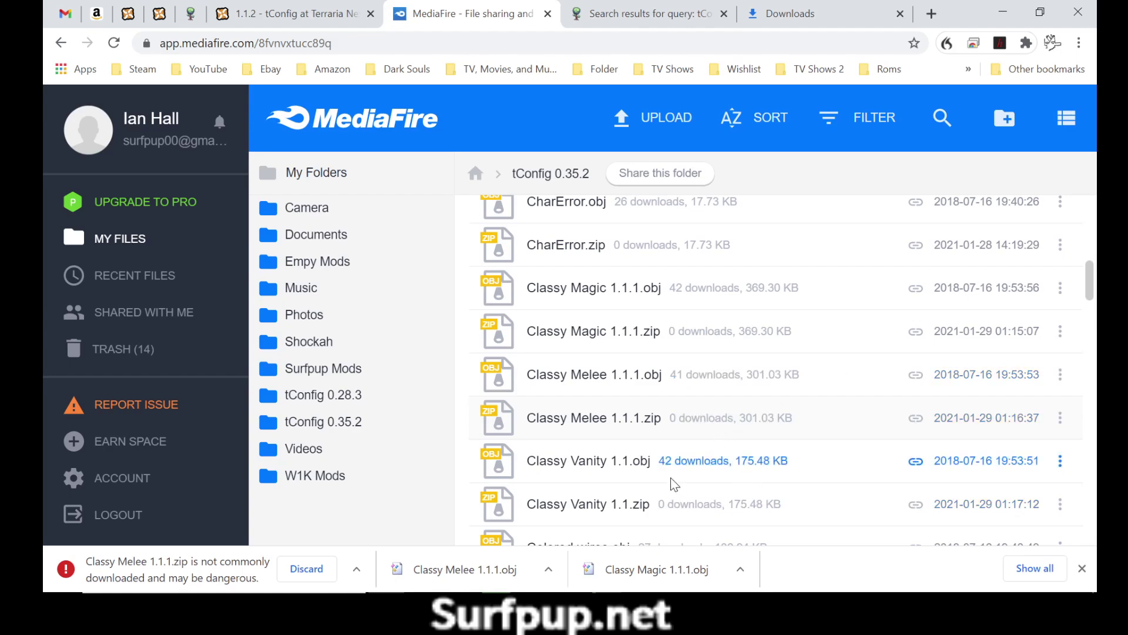
left_click(305, 570)
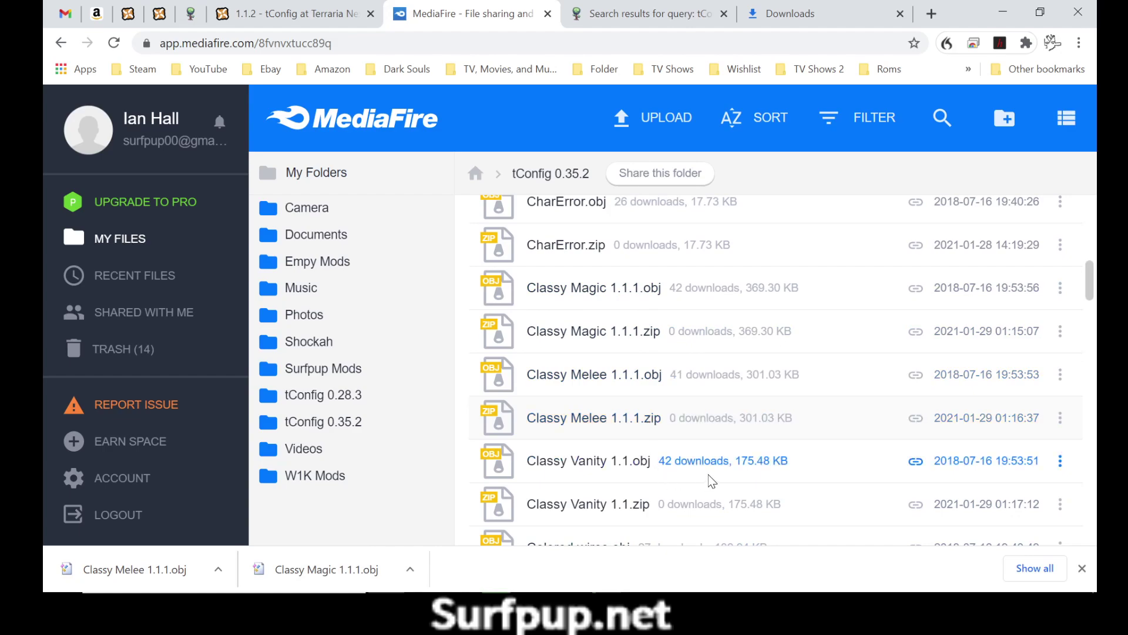
- Download Classy Vanity 1.1.obj and save it in the ModPacks folder, closing its download page
left_click(1061, 461)
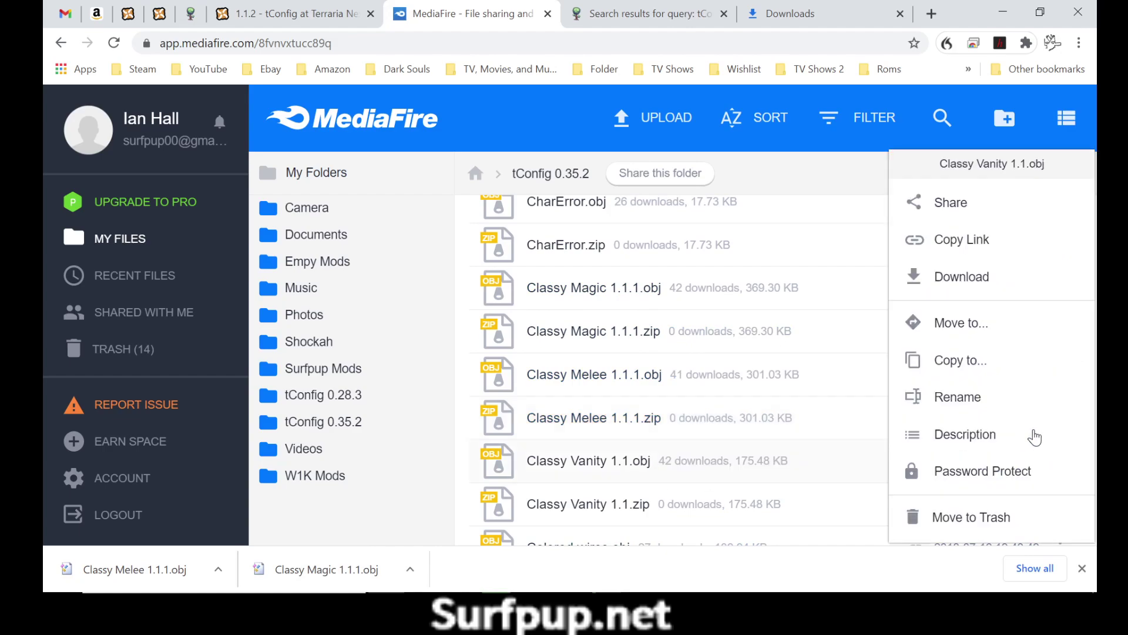
left_click(953, 274)
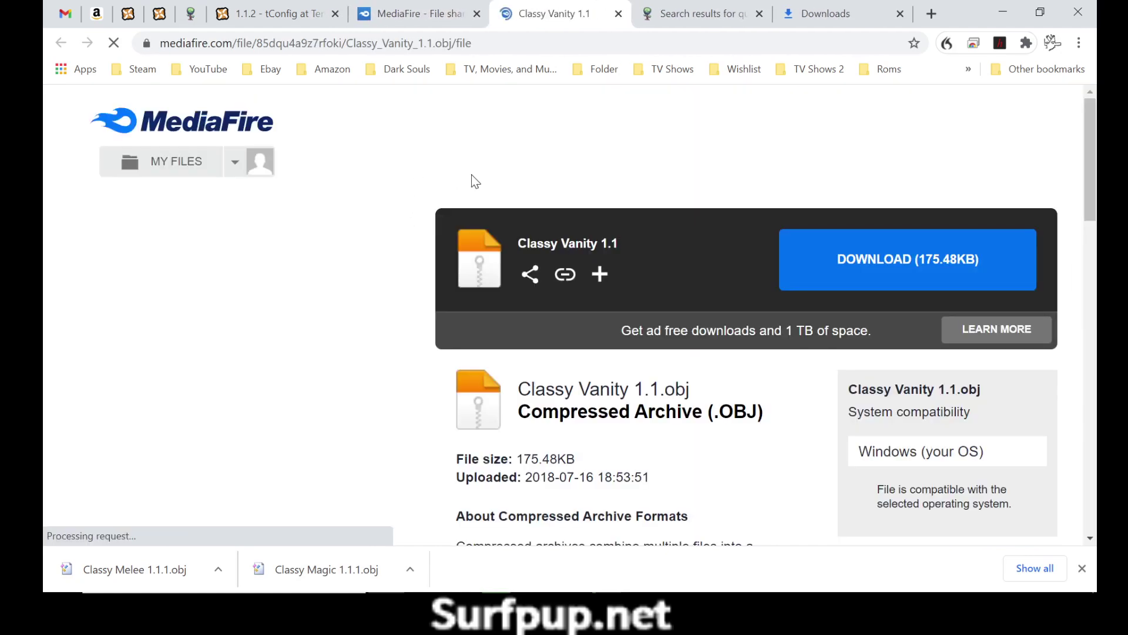
left_click(952, 270)
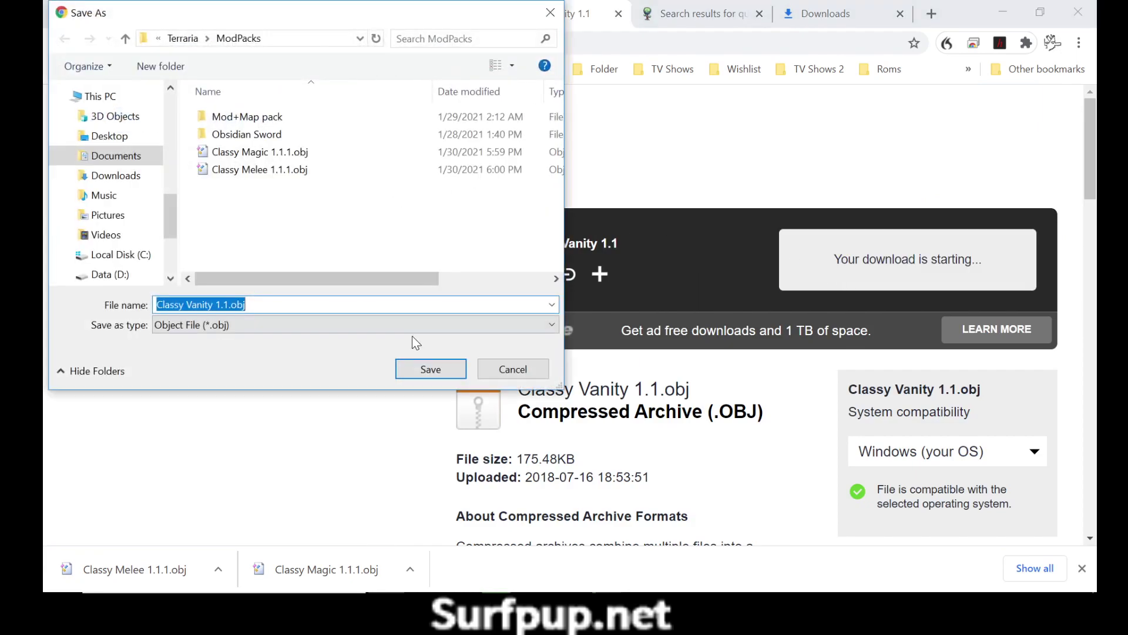
left_click(429, 370)
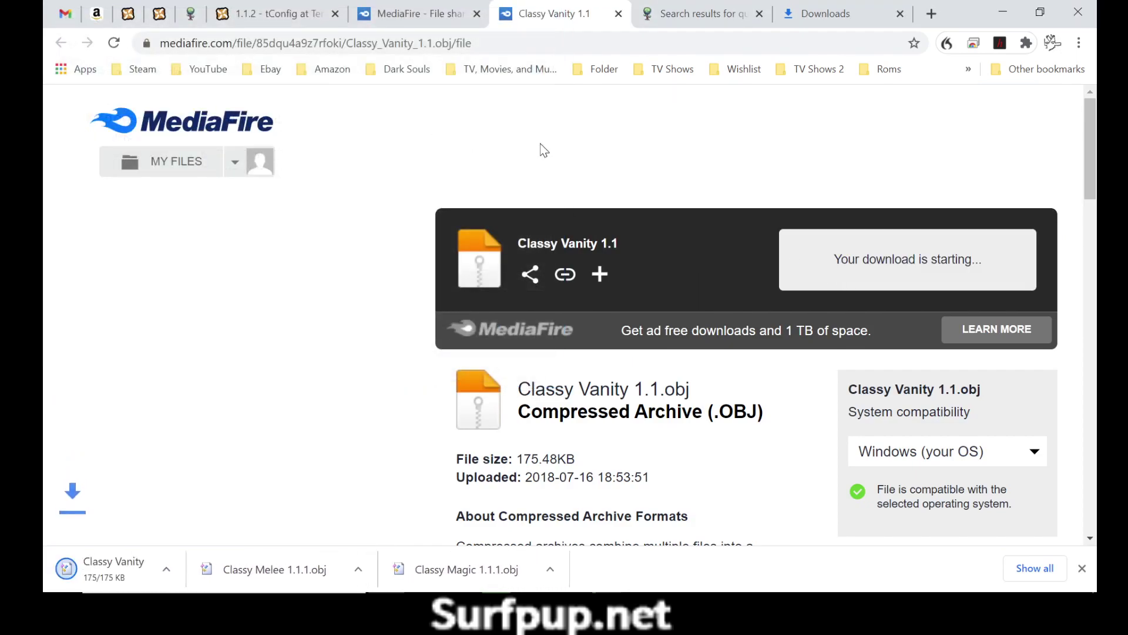
left_click(618, 14)
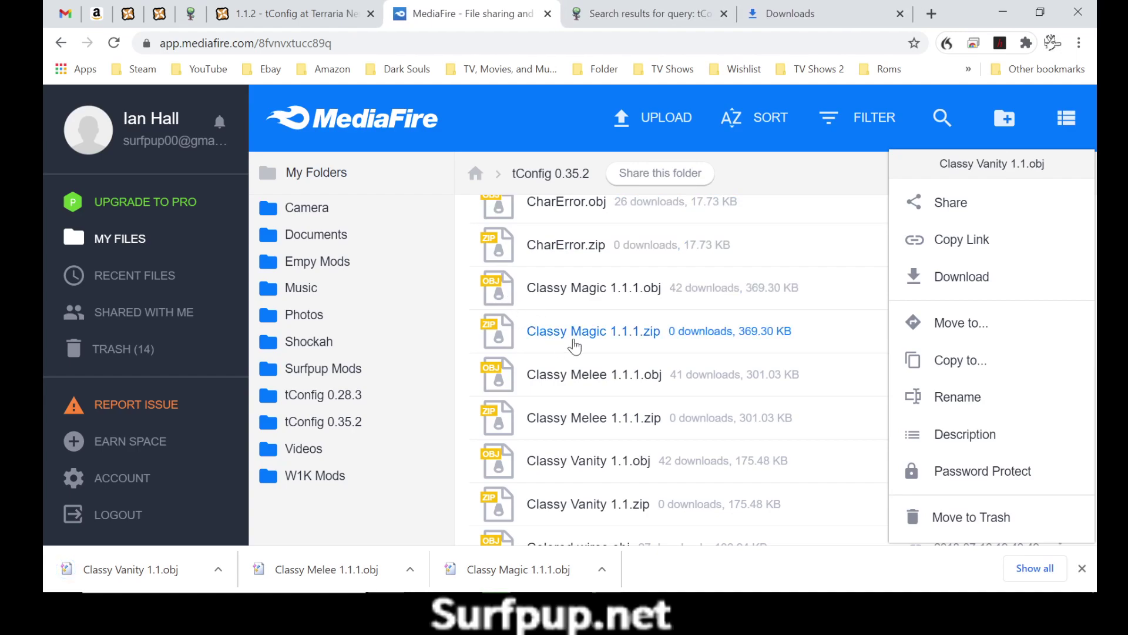
- Find Jewelcrafting Mod.obj in the tConfig 0.35.2 folder and download it, keeping the suggested file name
scroll(811, 329, "down", 1)
scroll(840, 320, "down", 4)
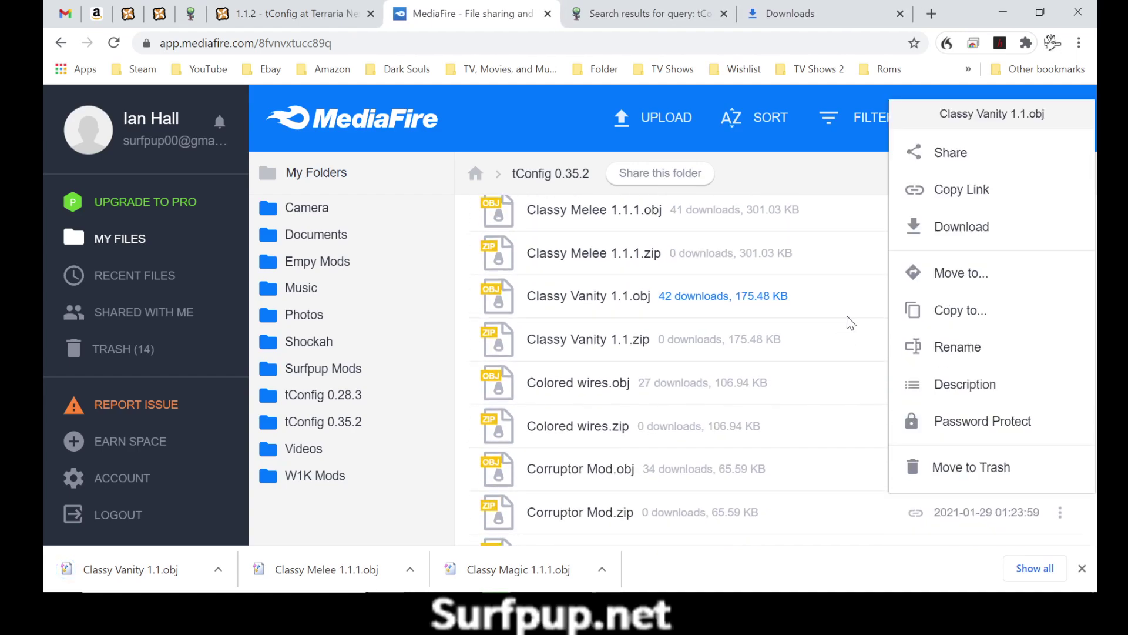
scroll(846, 320, "down", 4)
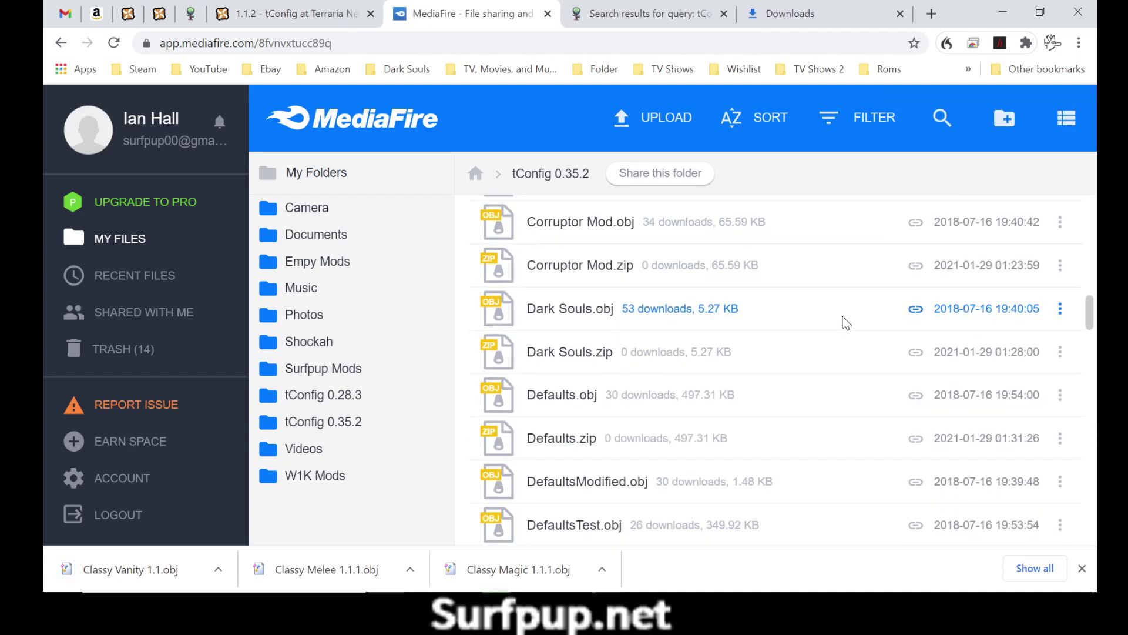
scroll(837, 316, "down", 4)
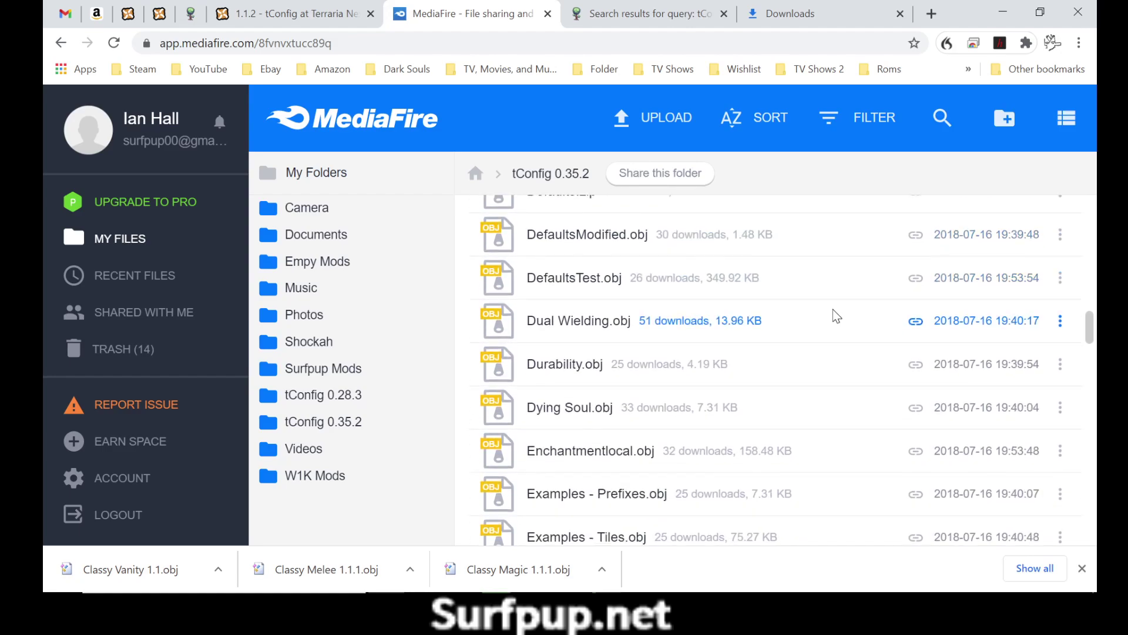
scroll(781, 293, "down", 2)
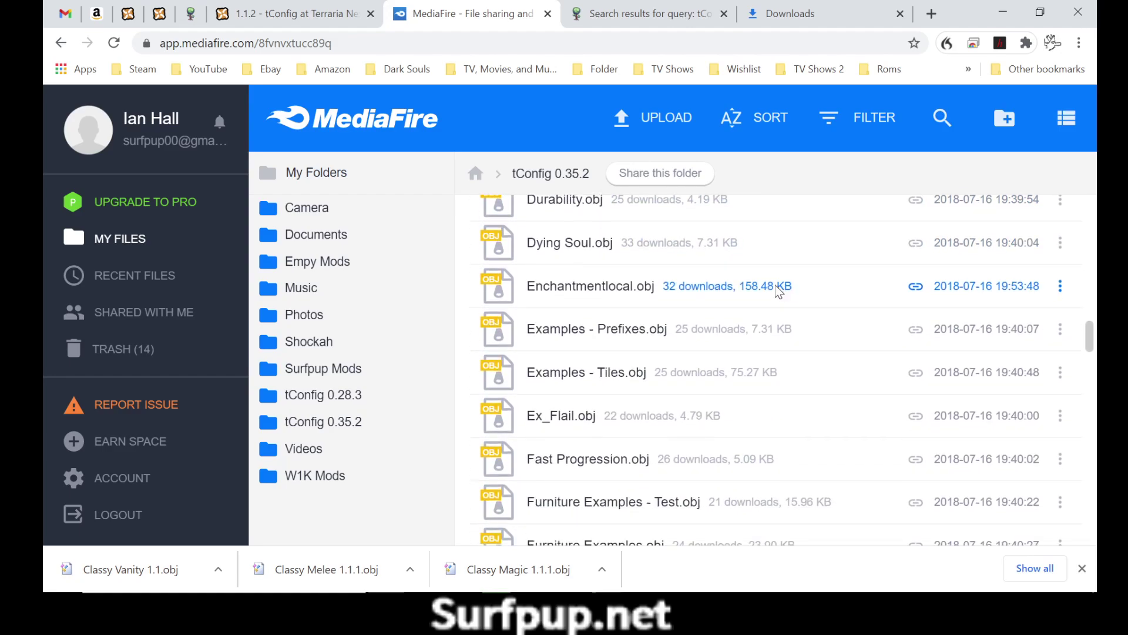
scroll(771, 287, "down", 3)
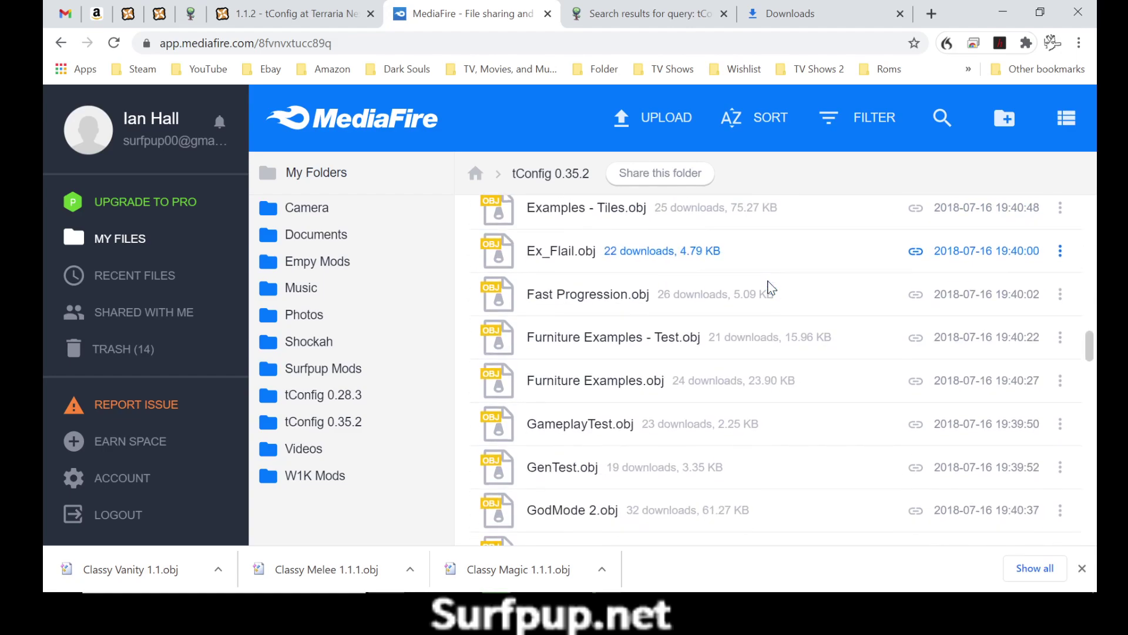
scroll(771, 287, "down", 2)
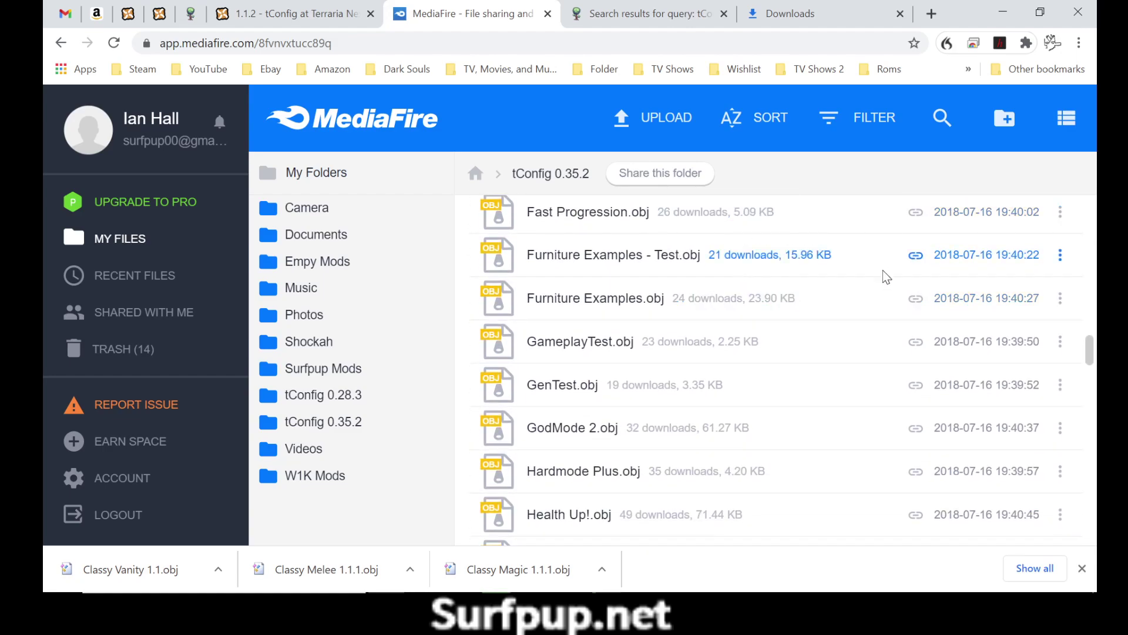
scroll(859, 317, "down", 2)
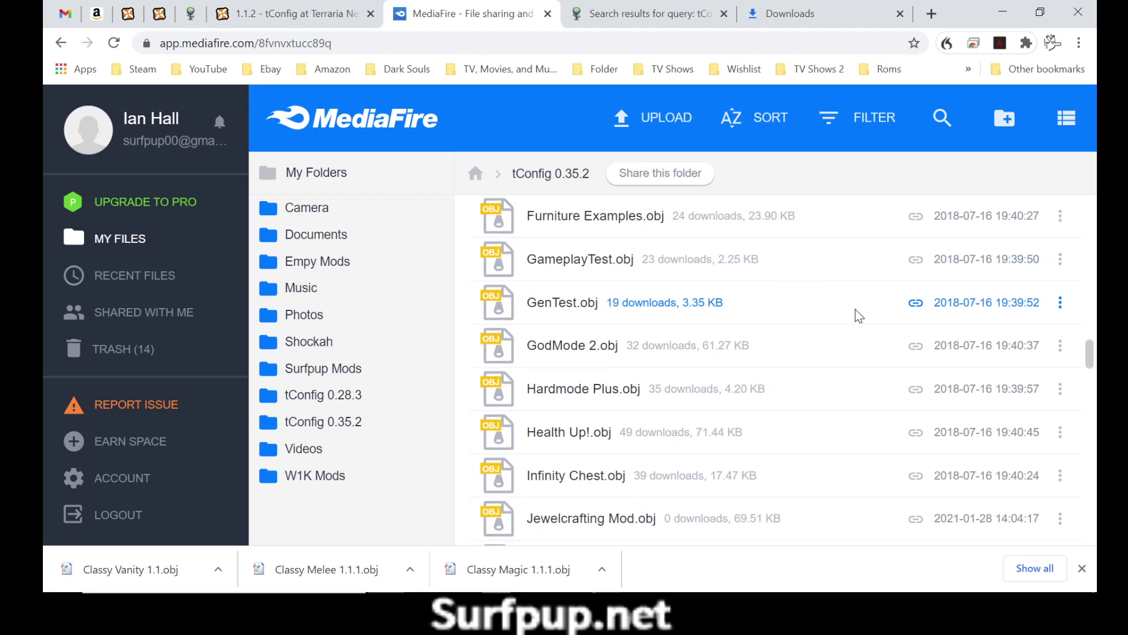
scroll(814, 311, "down", 2)
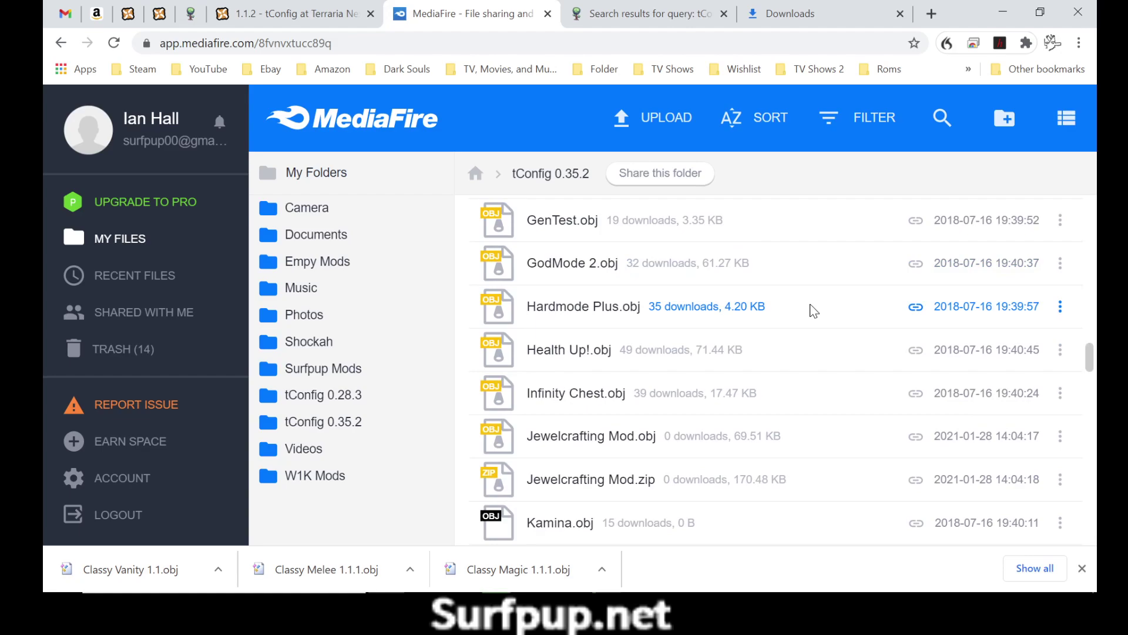
scroll(814, 311, "down", 2)
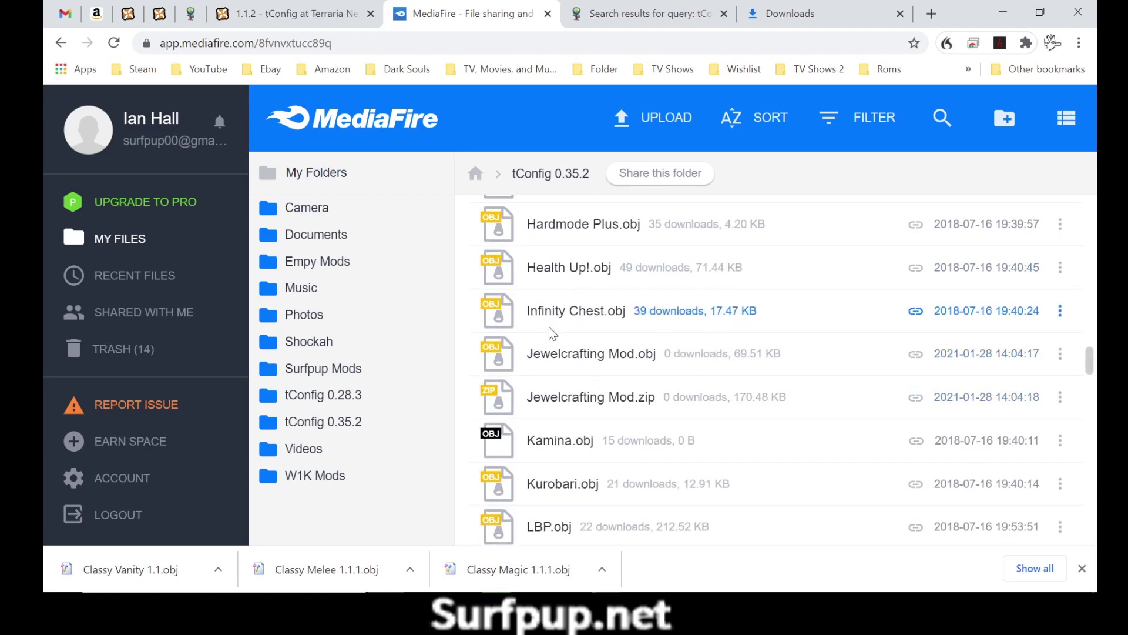
left_click(1063, 355)
left_click(940, 288)
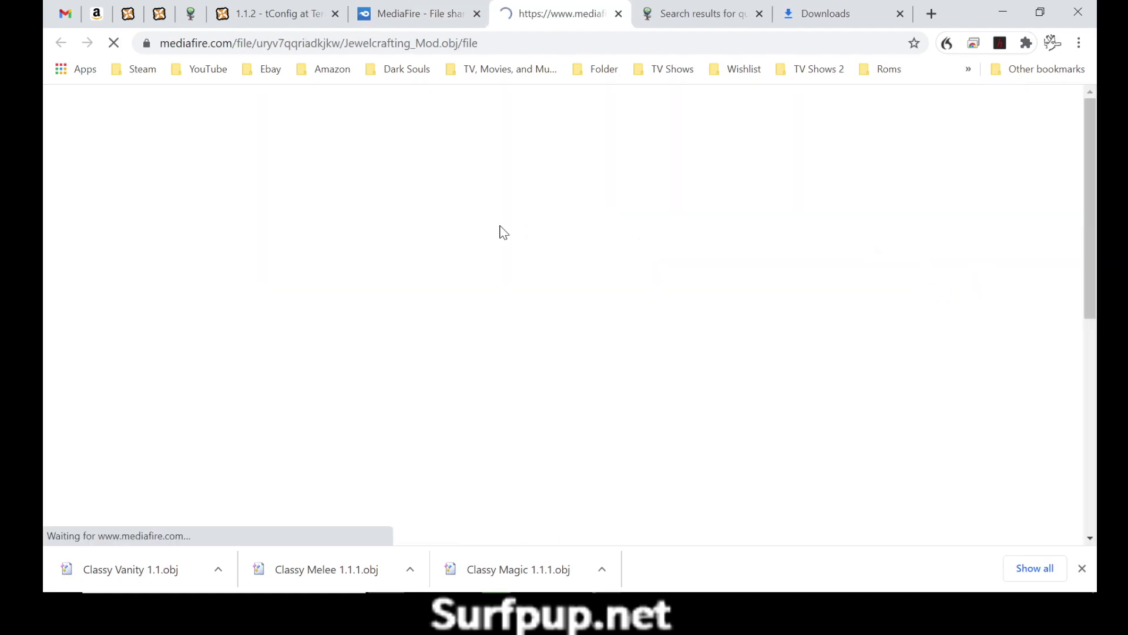
left_click(934, 261)
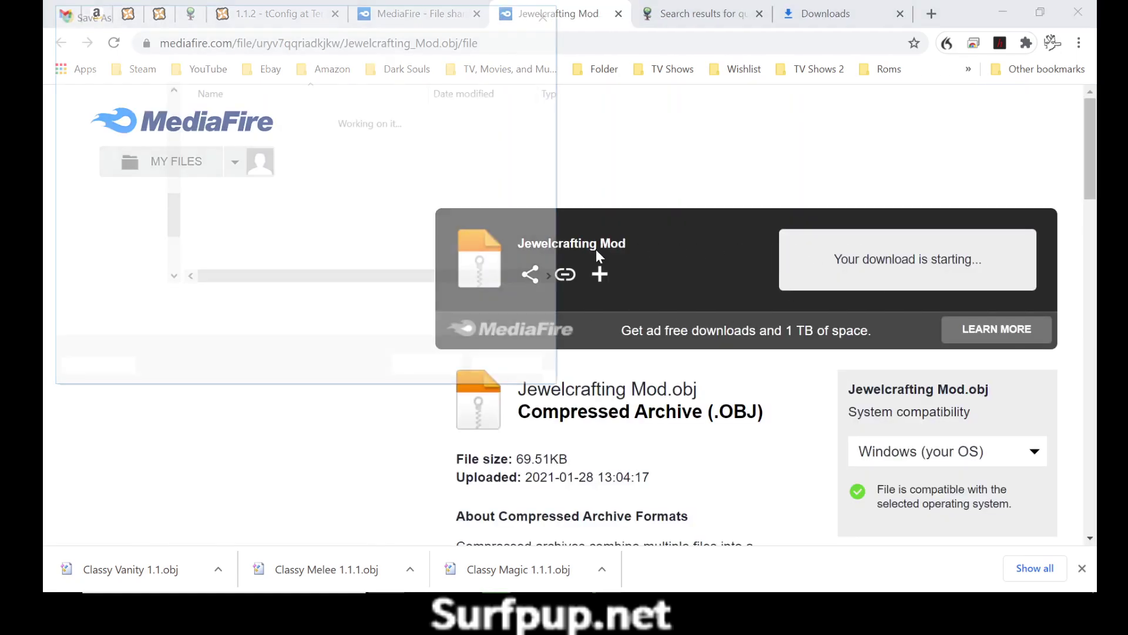
left_click(415, 363)
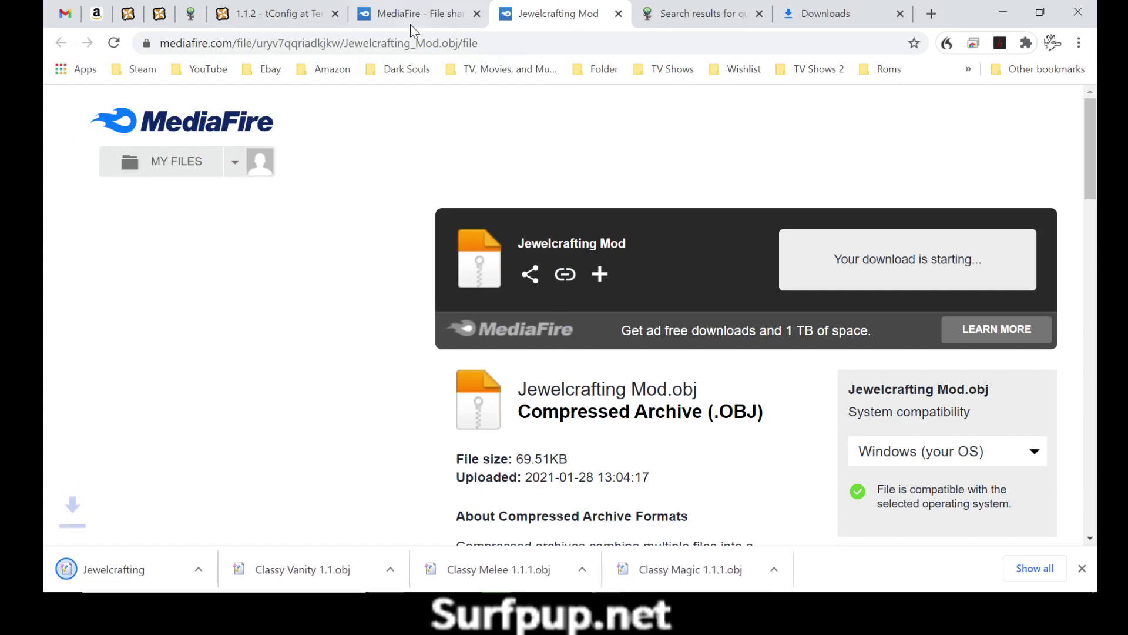
- Close the Jewelcrafting Mod page, save Obsidian.obj from the tConfig 0.35.2 folder into the ModPacks folder, and close its download page
left_click(618, 15)
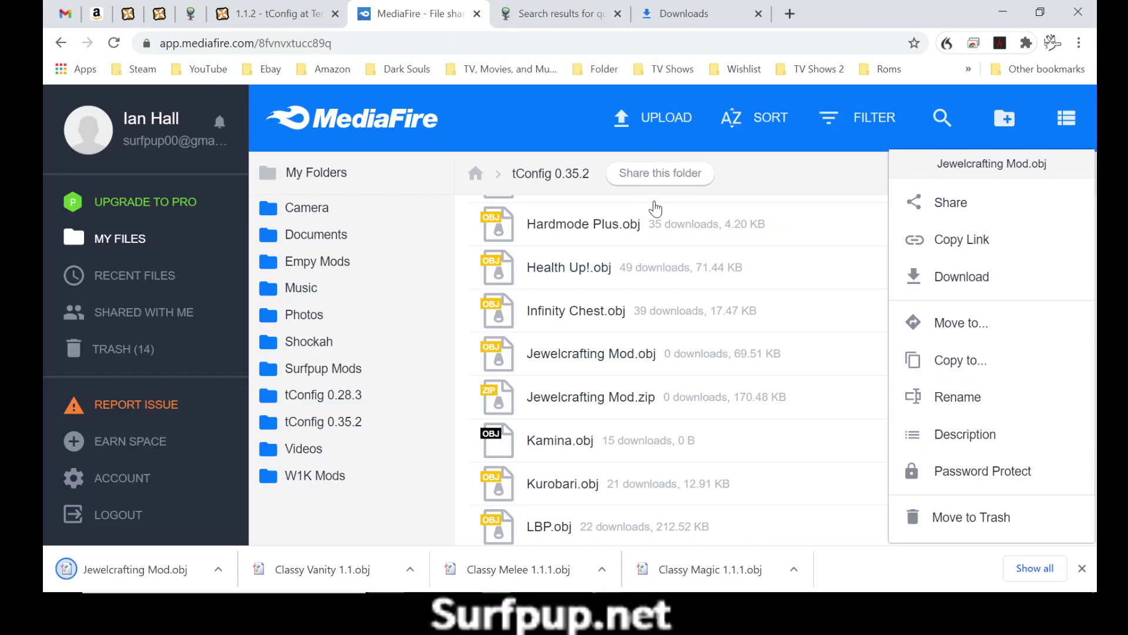
scroll(823, 370, "down", 4)
scroll(794, 351, "down", 2)
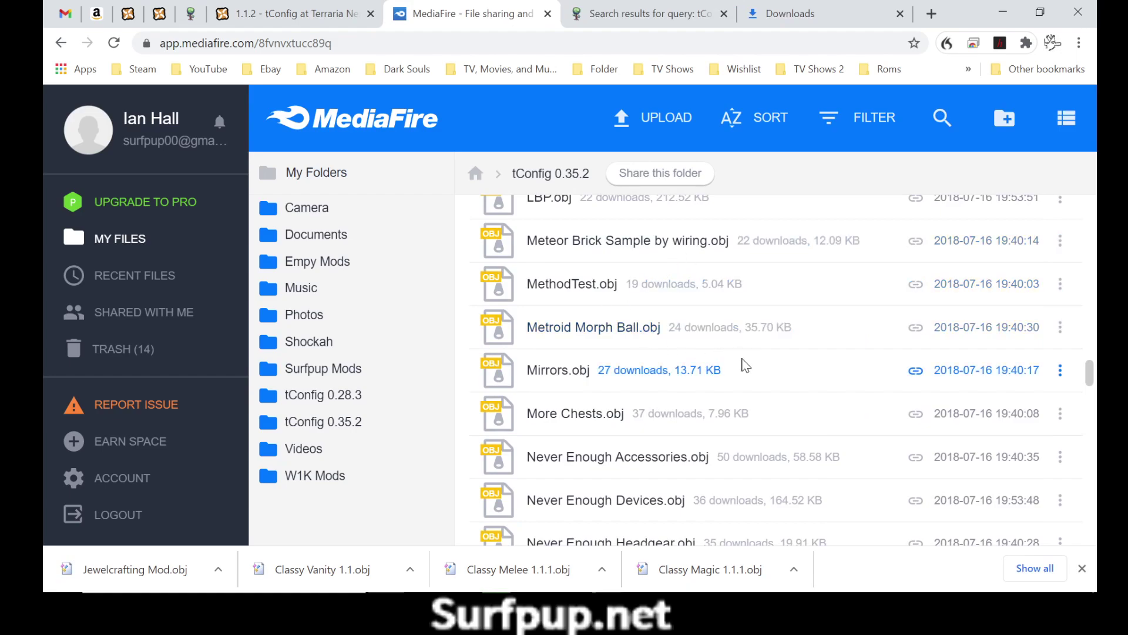
scroll(742, 364, "down", 2)
scroll(746, 358, "down", 4)
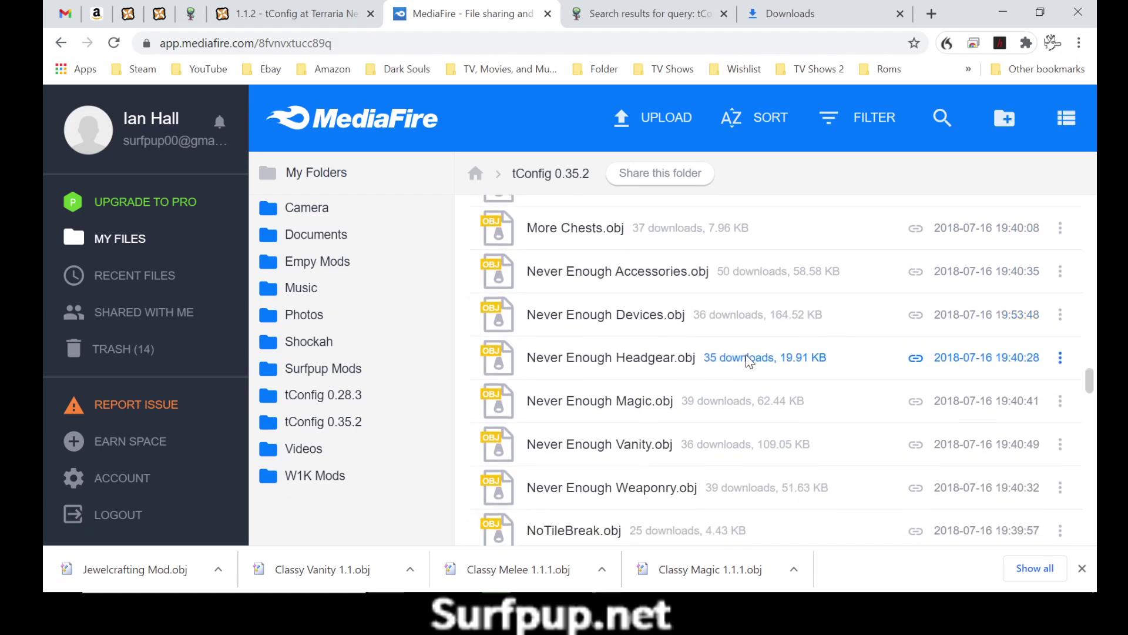
scroll(748, 355, "down", 6)
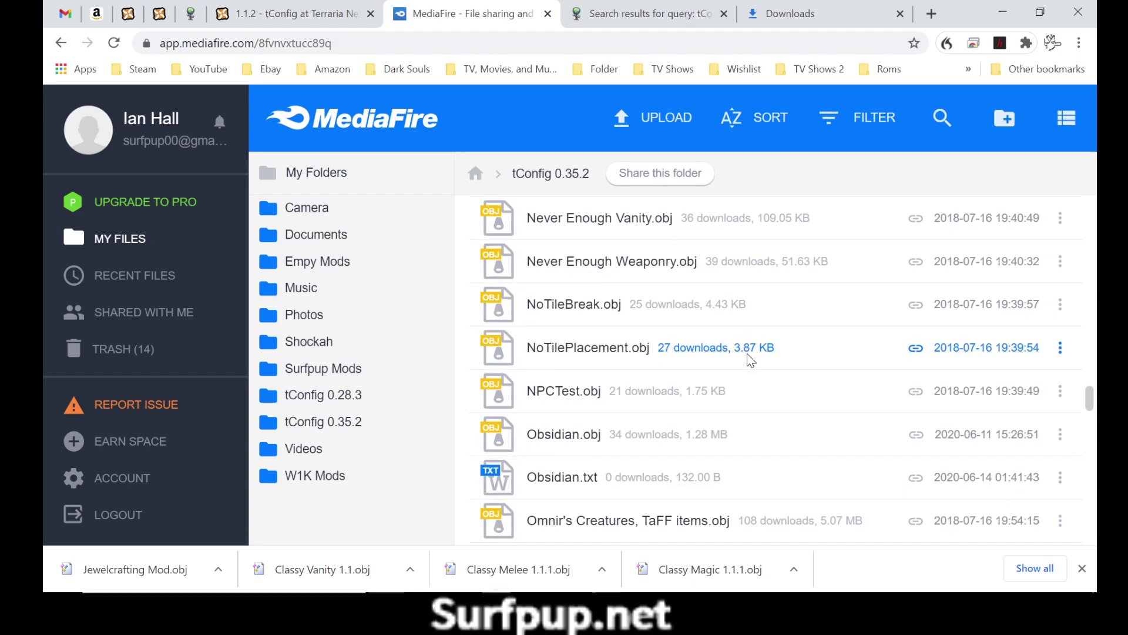
scroll(747, 354, "down", 2)
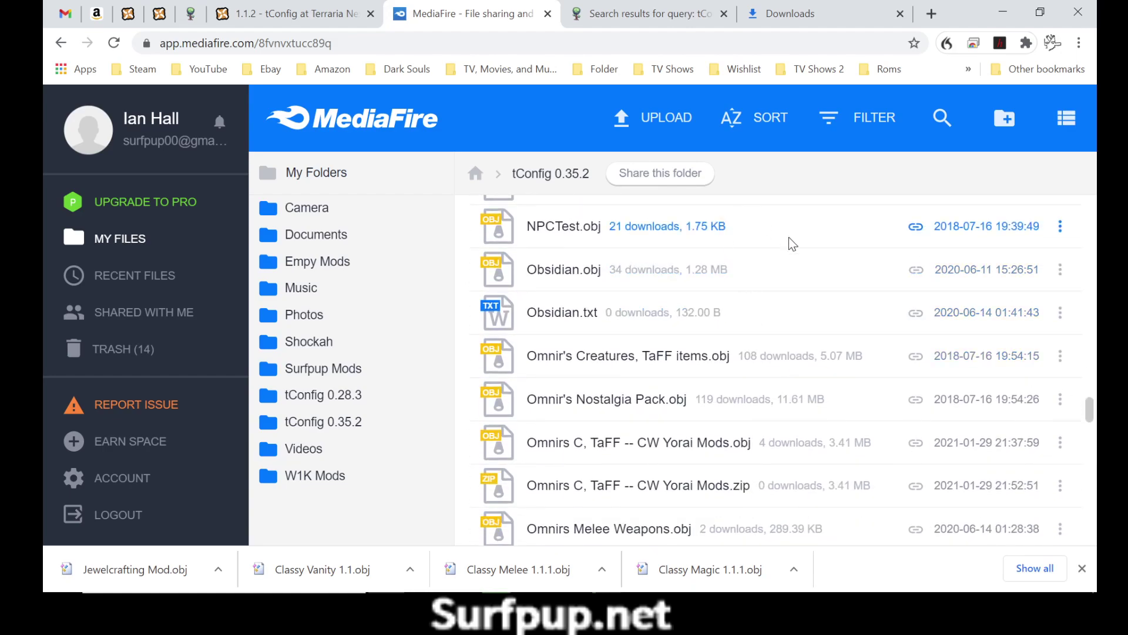
left_click(1061, 272)
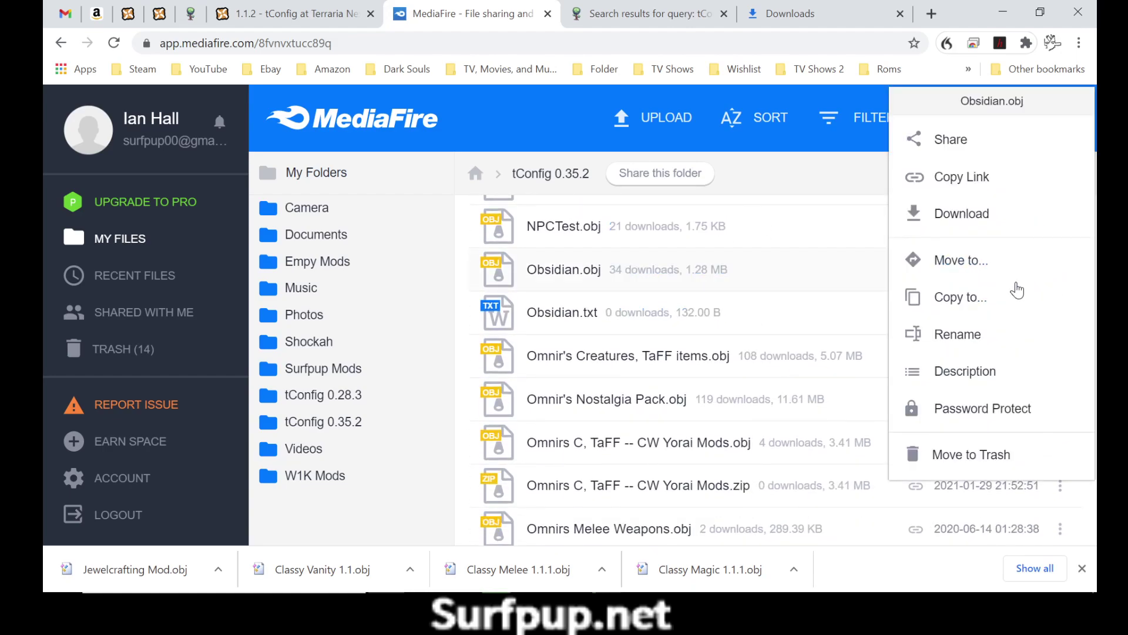
left_click(948, 214)
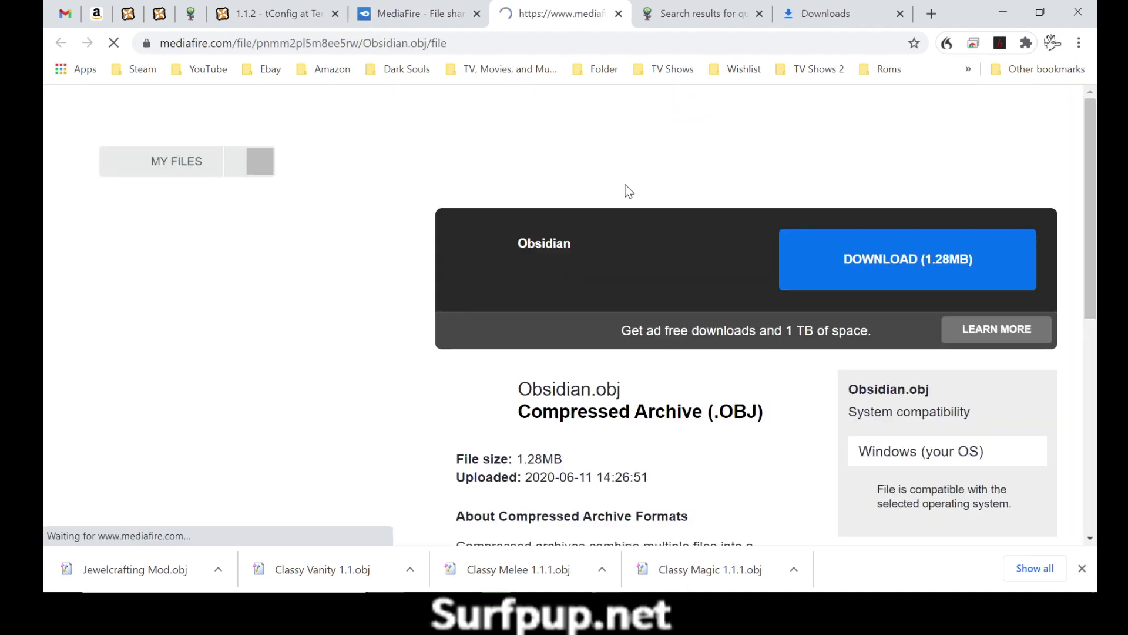
left_click(834, 258)
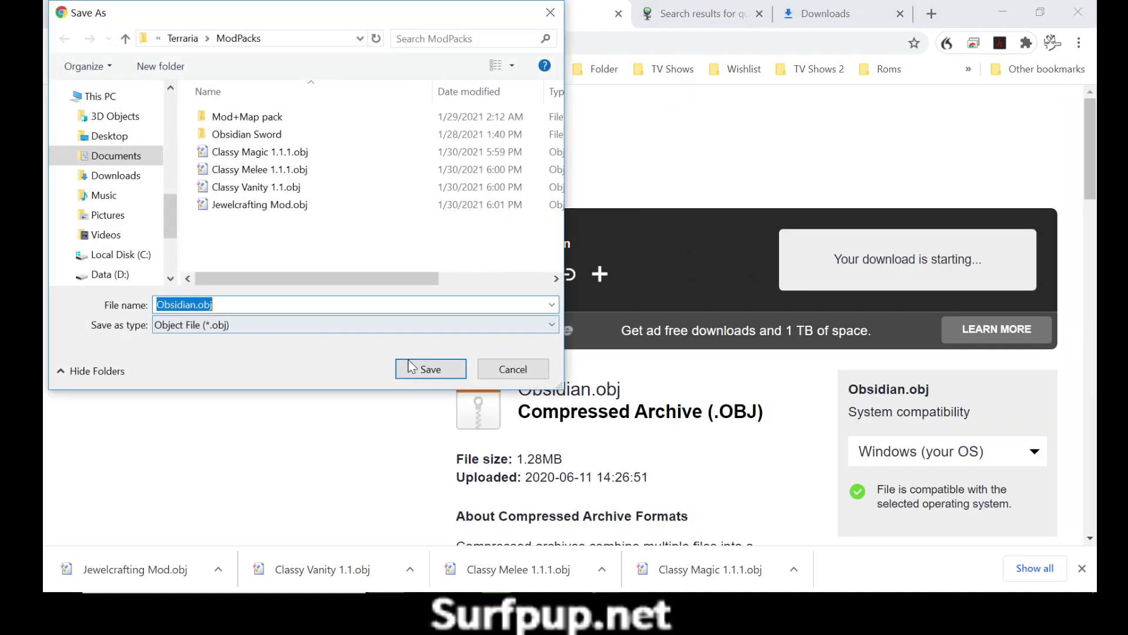
left_click(426, 367)
left_click(618, 12)
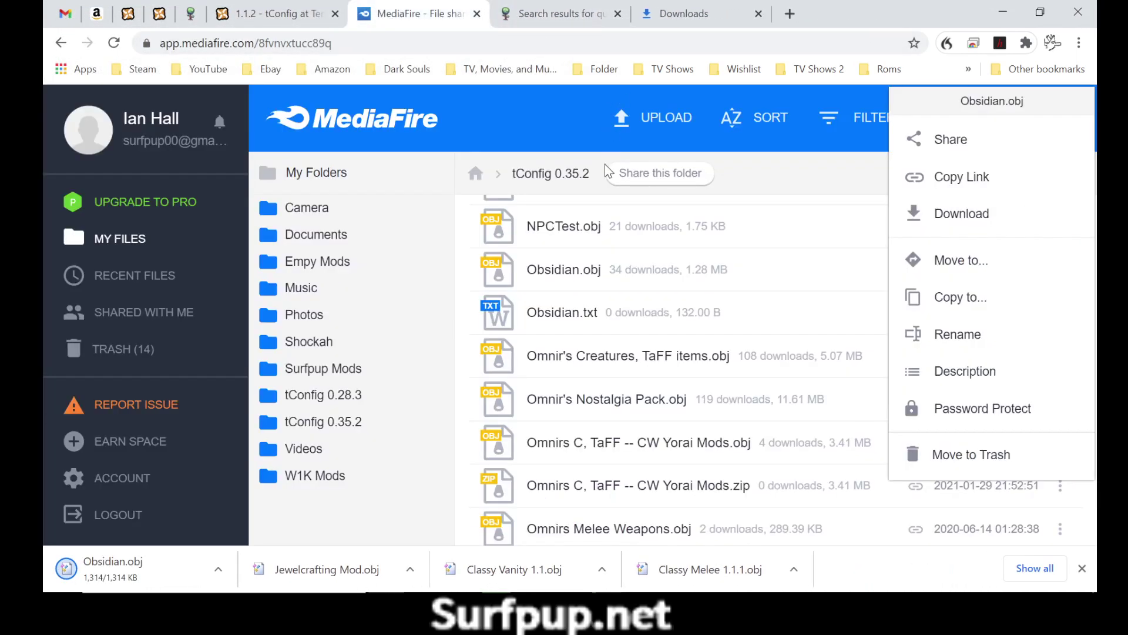
- Download Omnirs C, TaFF -- CW Yorai Mods.obj and save it under the suggested name, closing its download page
scroll(808, 324, "down", 1)
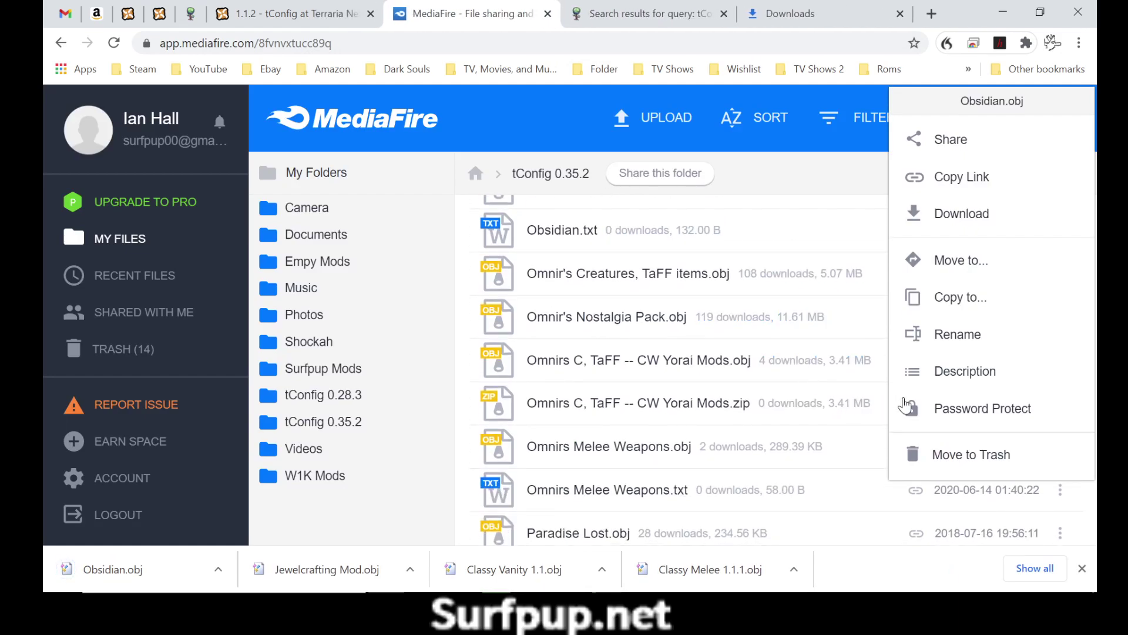
scroll(837, 404, "down", 2)
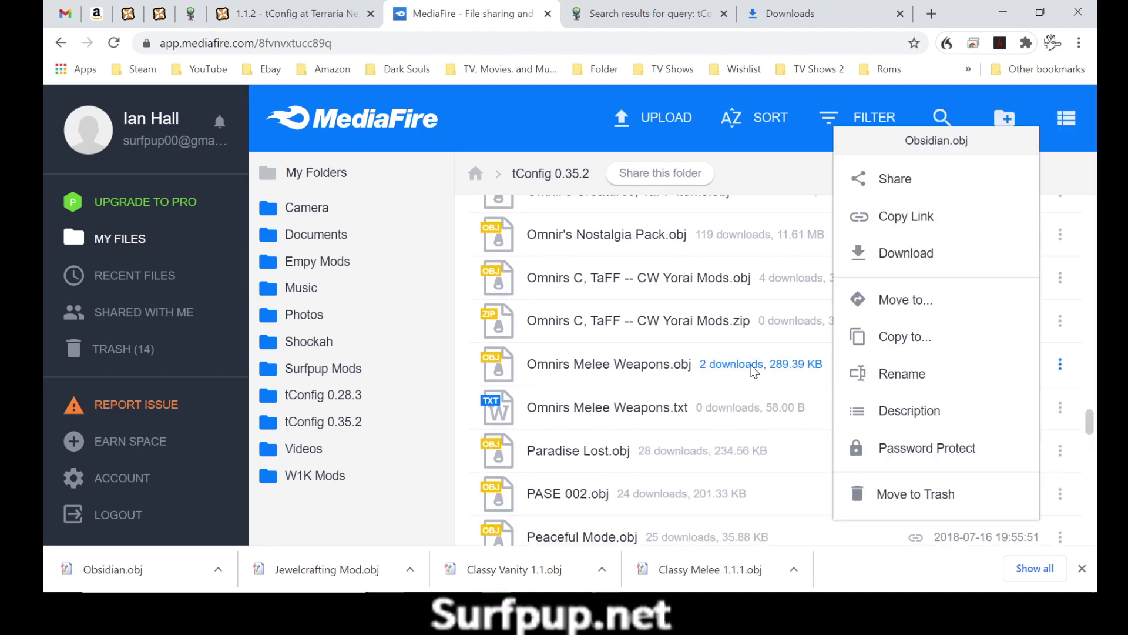
left_click(786, 281)
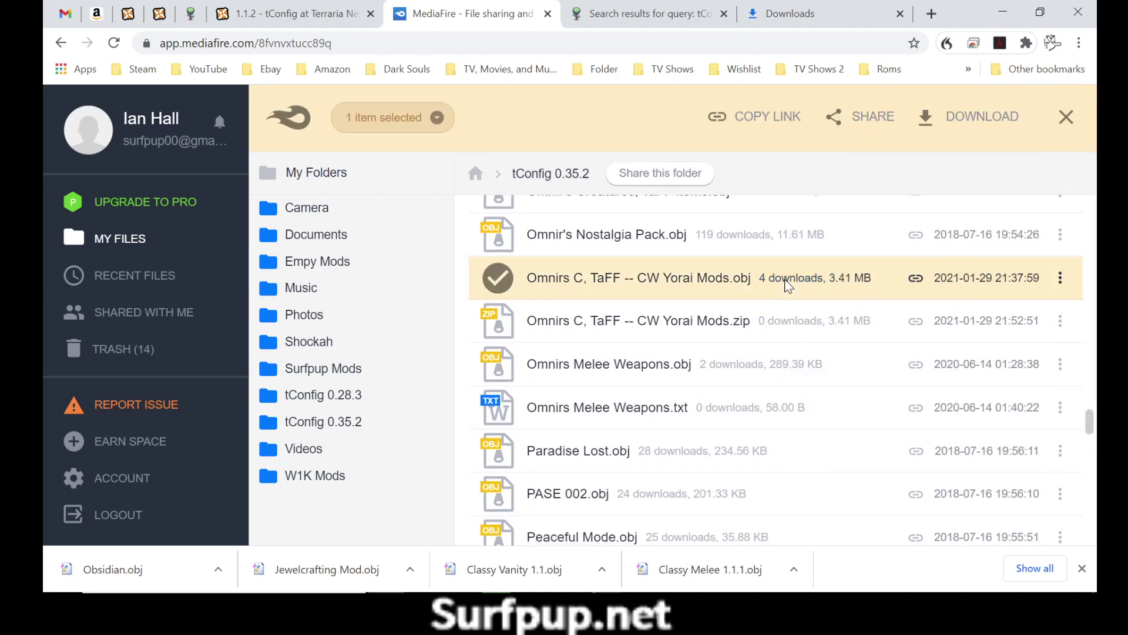
left_click(1062, 279)
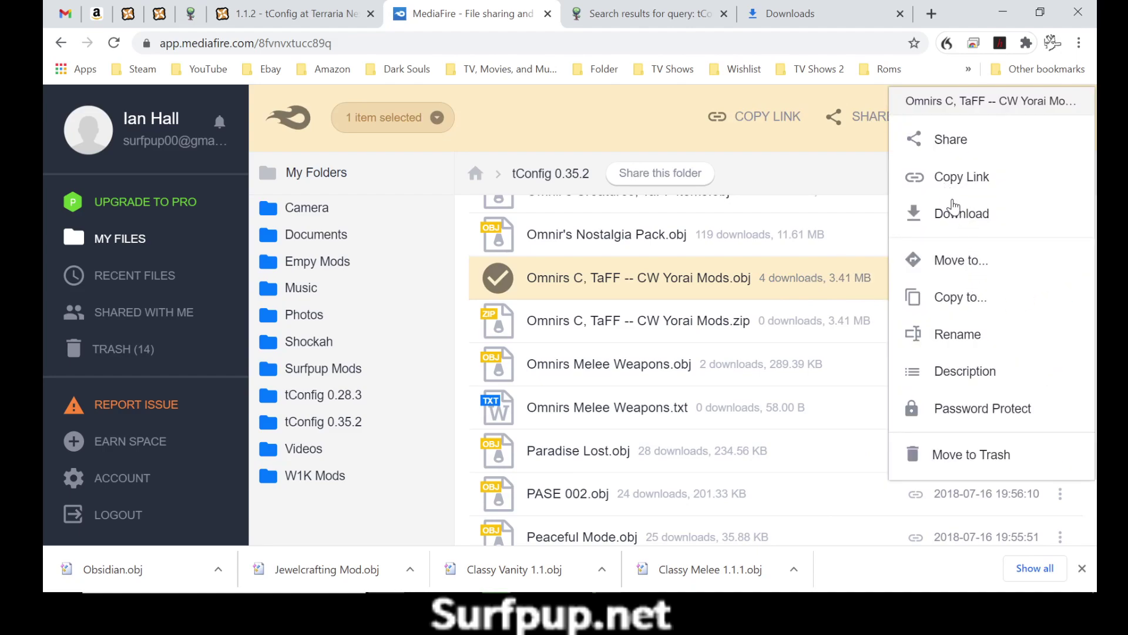
left_click(956, 214)
left_click(840, 268)
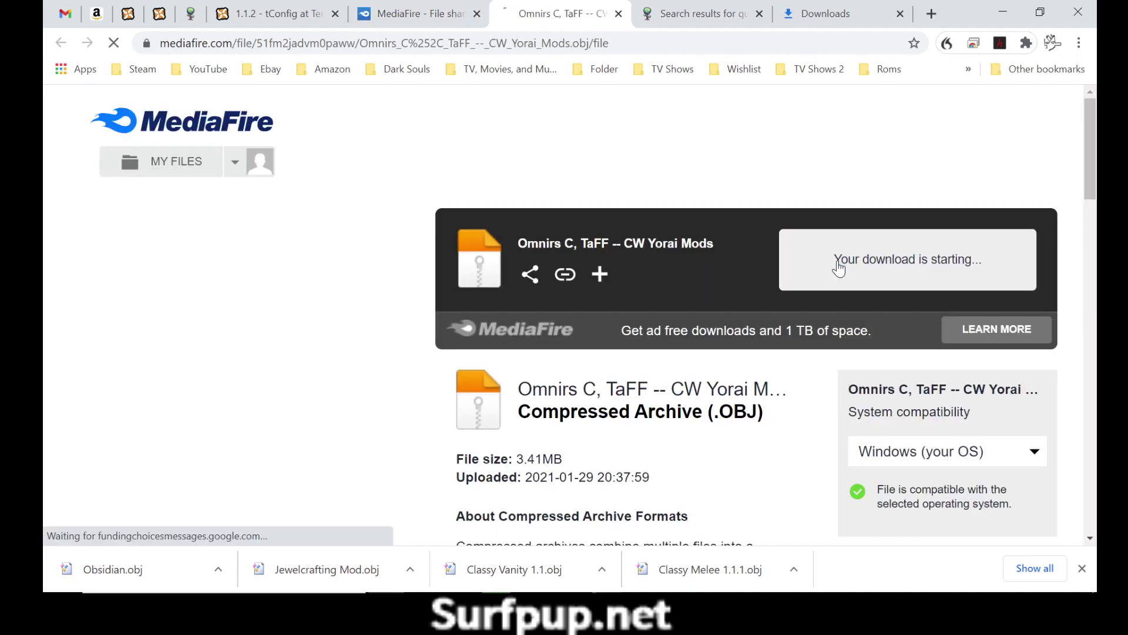
left_click(411, 370)
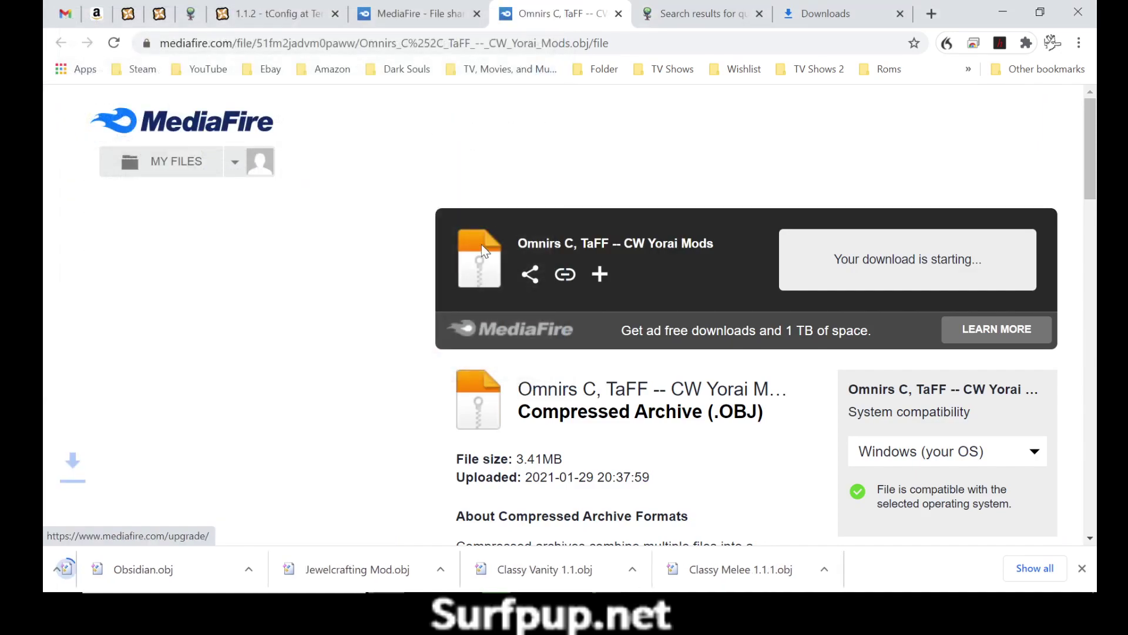
left_click(621, 14)
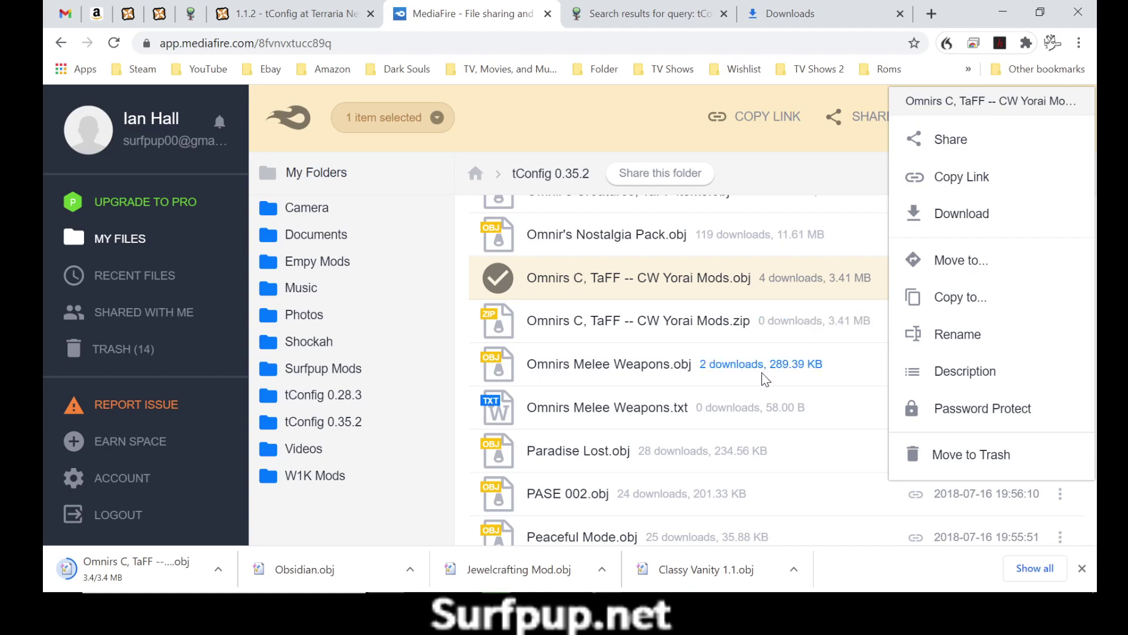
- Download only Omnirs Melee Weapons.obj into the ModPacks folder, close its download page and clear the file selection
left_click(783, 378)
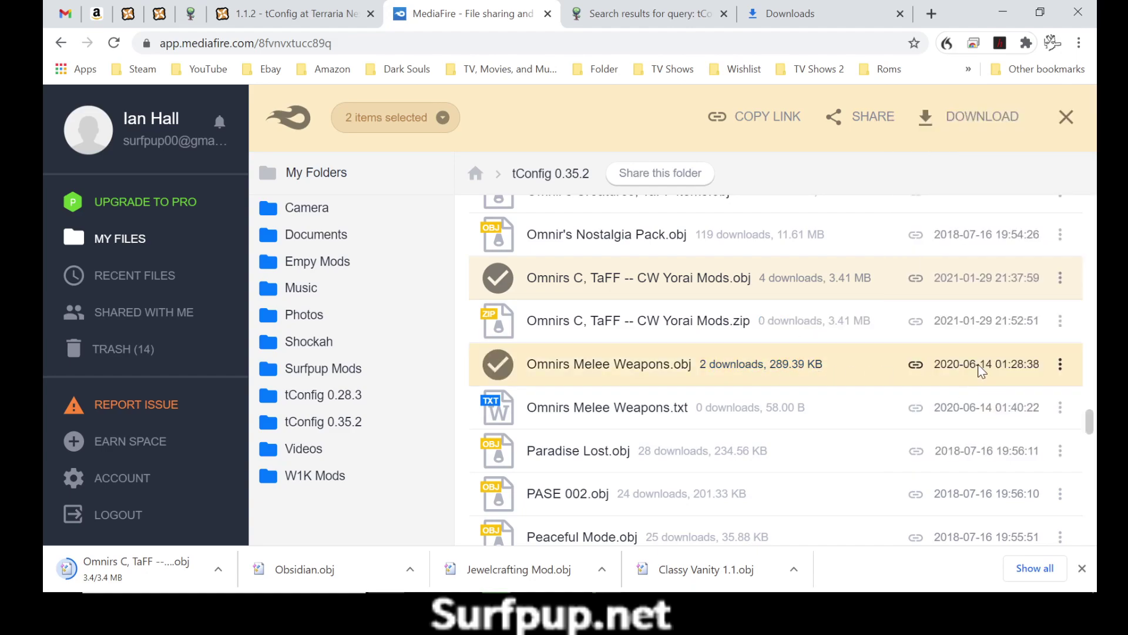
left_click(1060, 364)
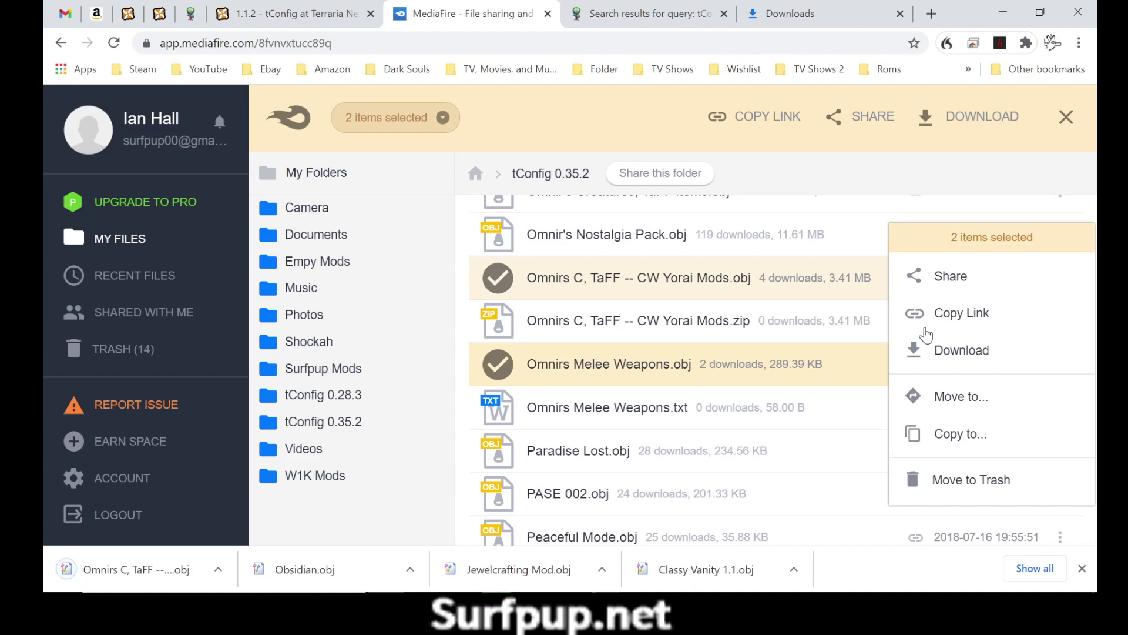
left_click(498, 283)
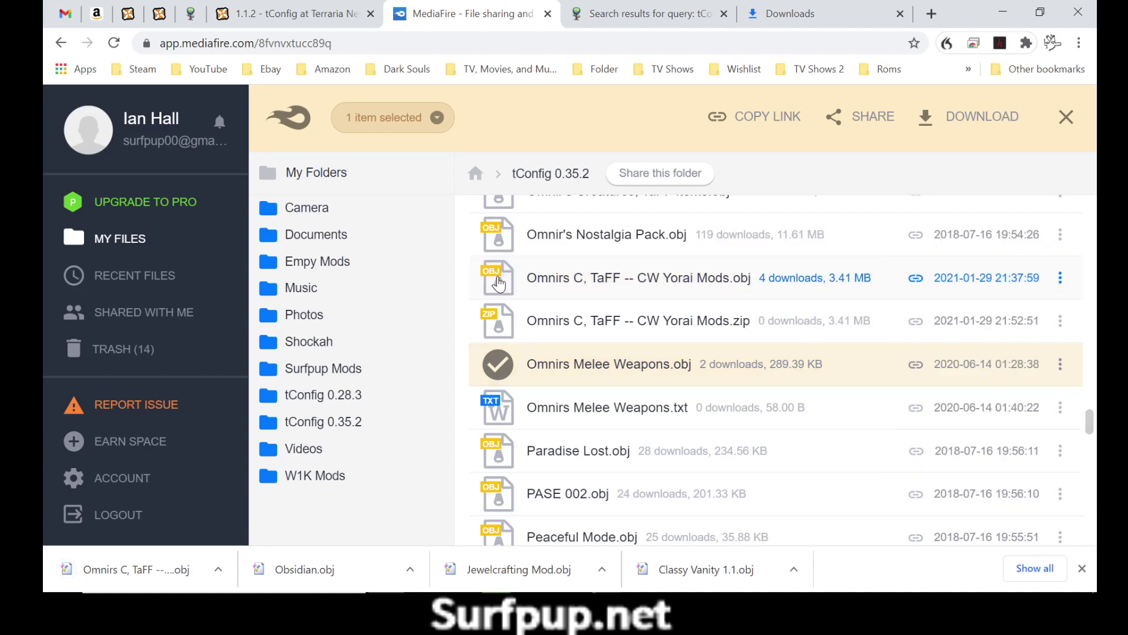
left_click(499, 281)
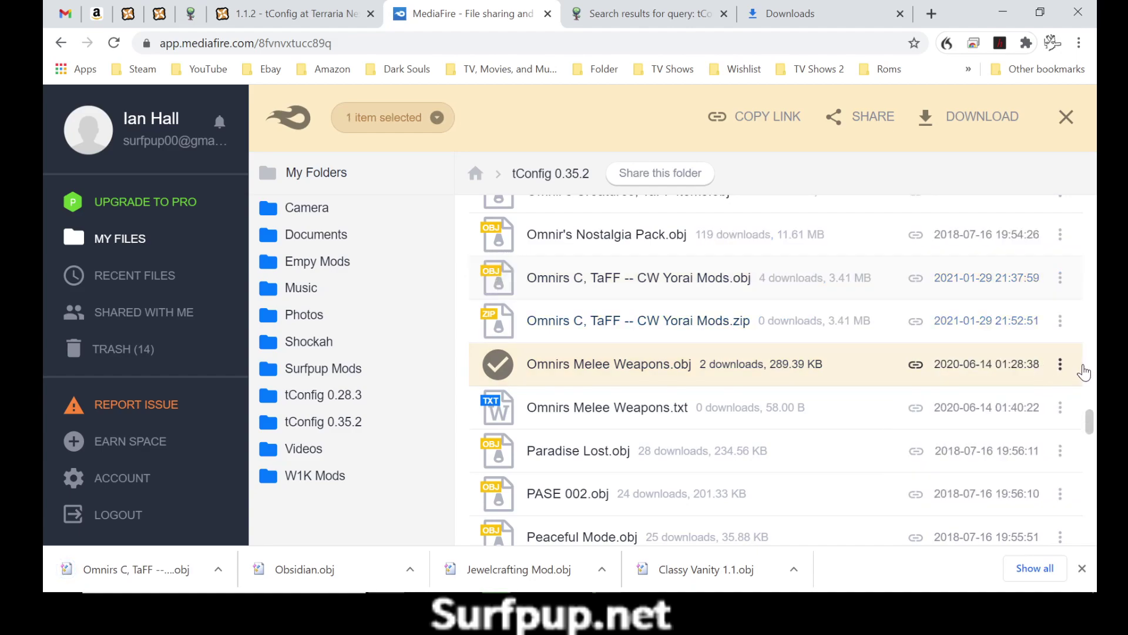
left_click(1060, 368)
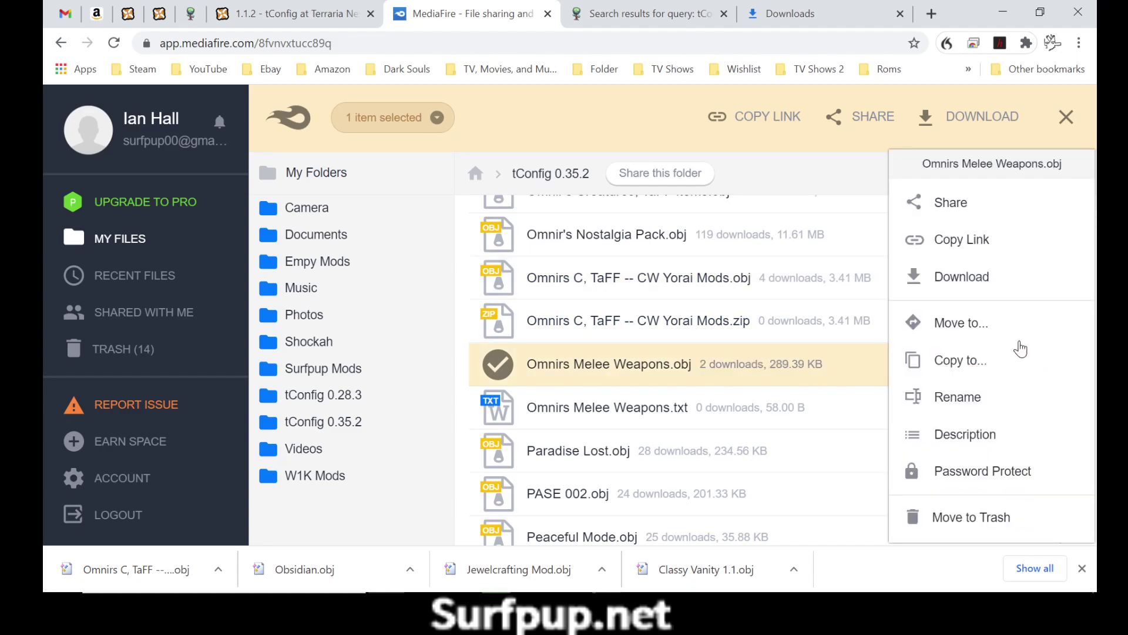
left_click(960, 275)
left_click(844, 258)
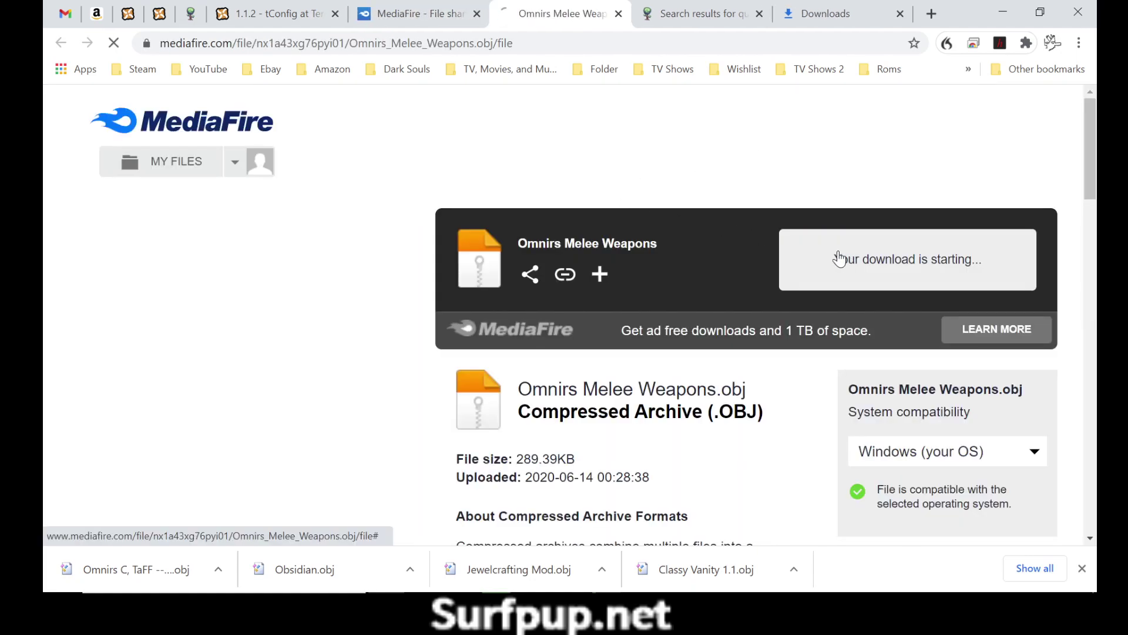
left_click(429, 369)
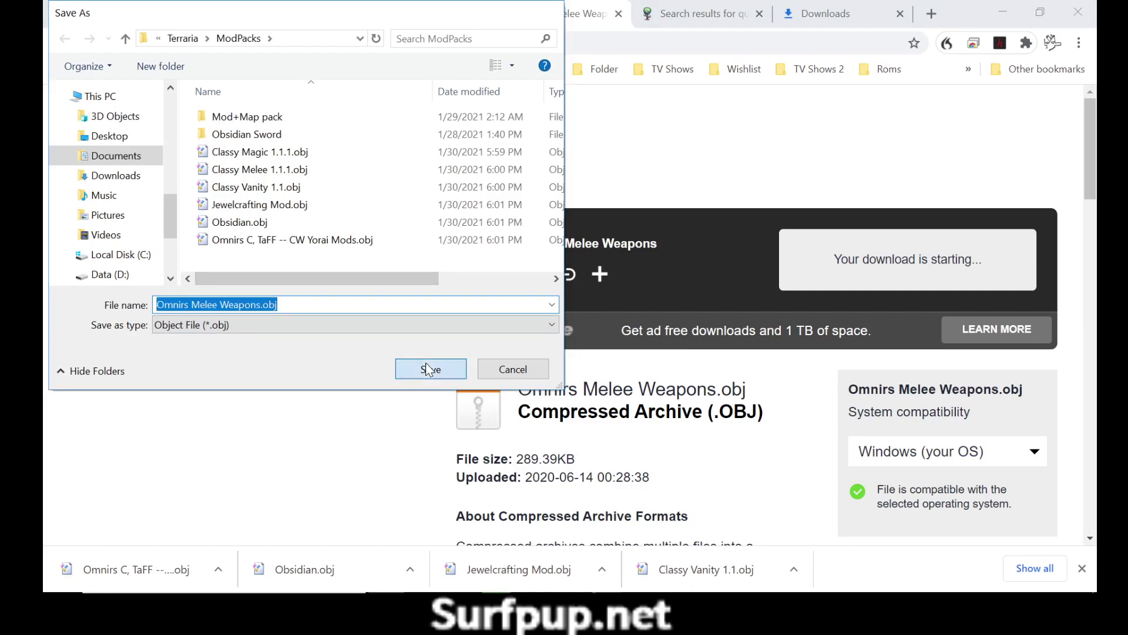
left_click(618, 13)
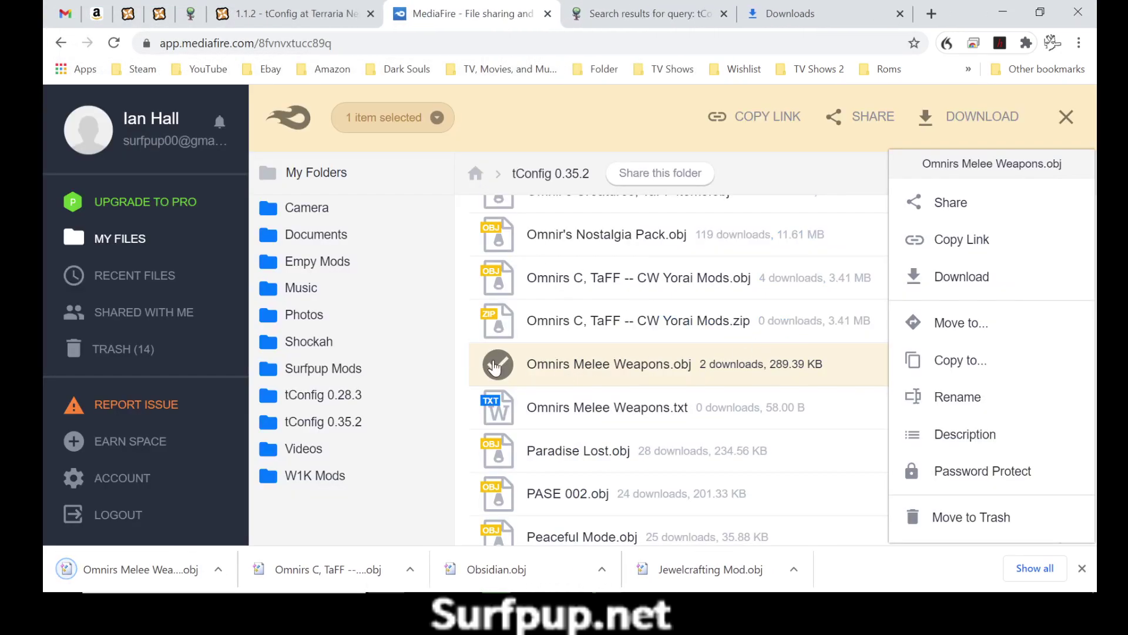
left_click(494, 365)
- Look through the remaining mods in the tConfig 0.35.2 folder, down to the end of the list
scroll(905, 328, "down", 3)
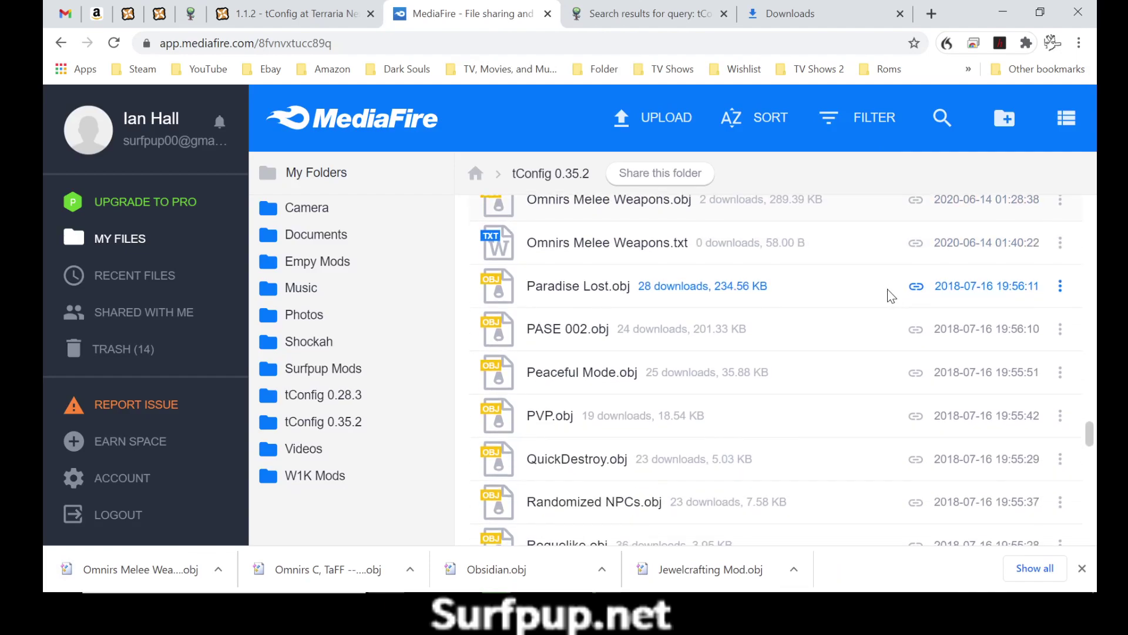
scroll(893, 288, "down", 3)
scroll(901, 257, "down", 4)
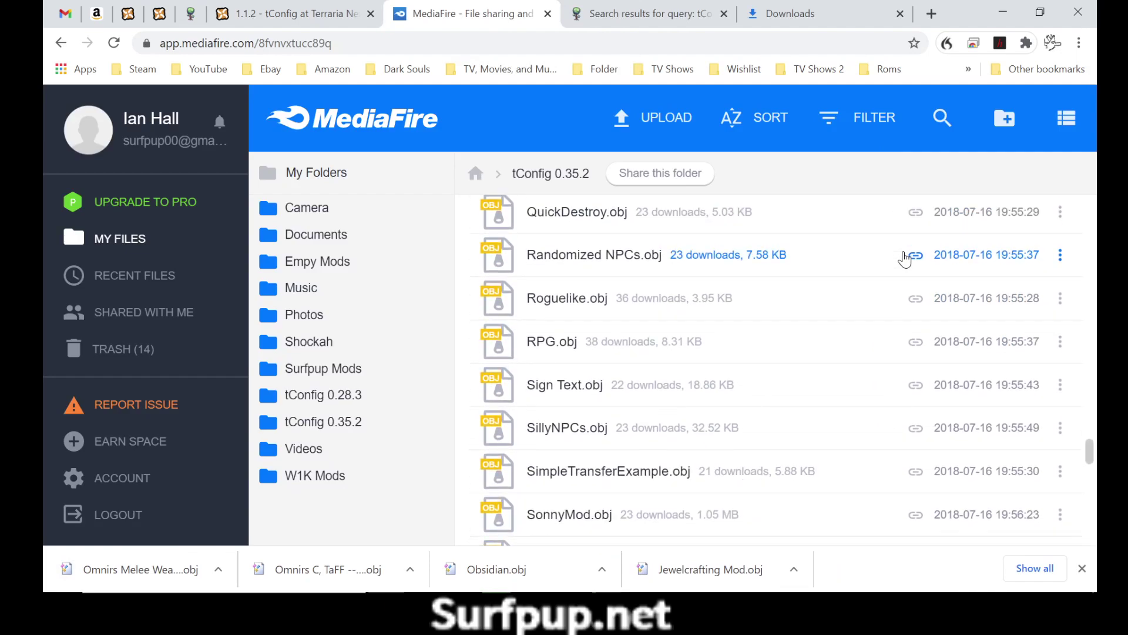
scroll(905, 257, "down", 4)
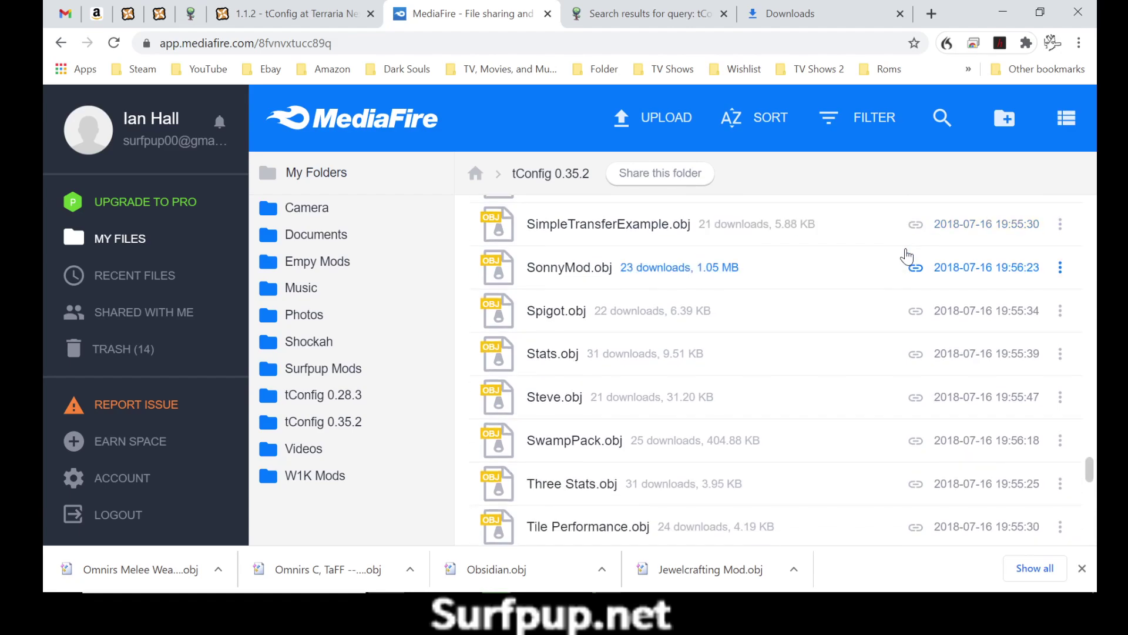
scroll(907, 256, "down", 1)
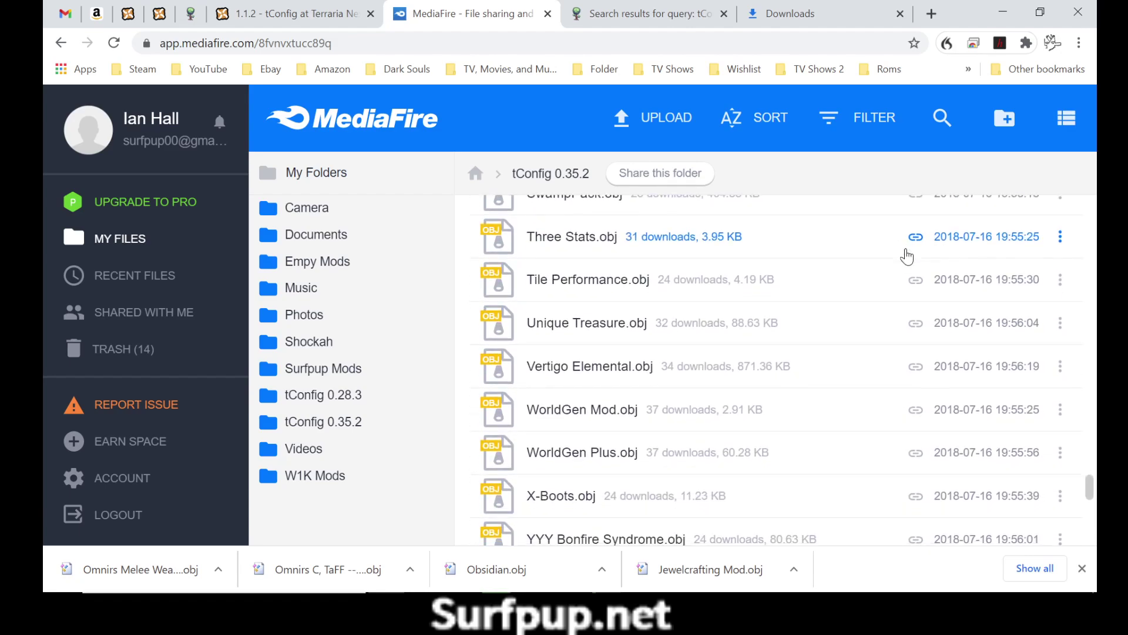
scroll(907, 257, "down", 4)
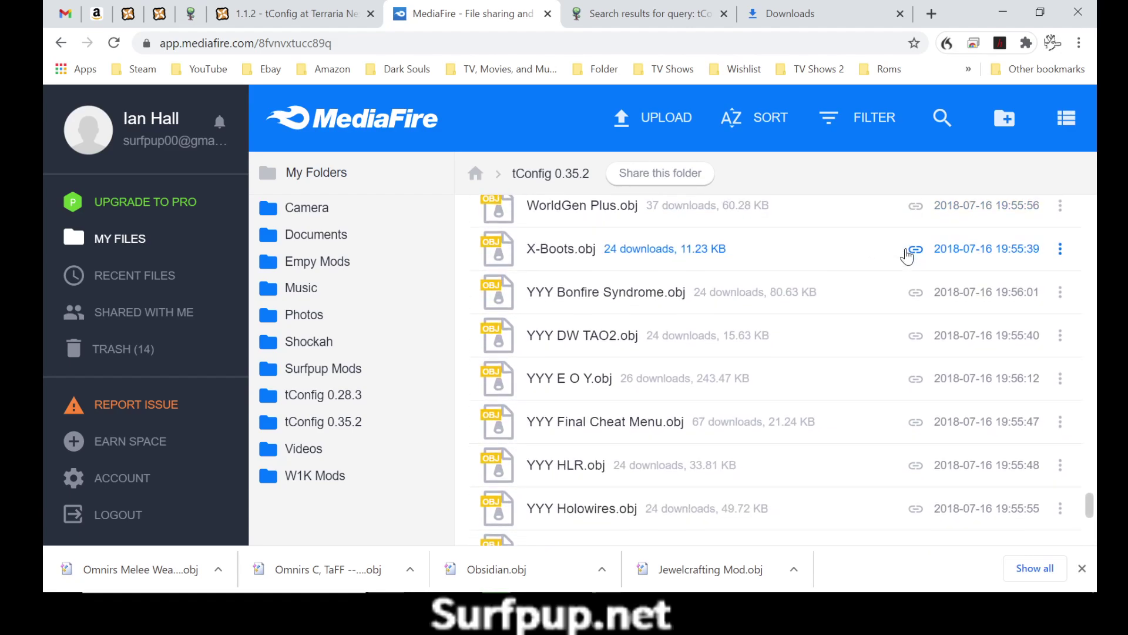
scroll(907, 257, "down", 6)
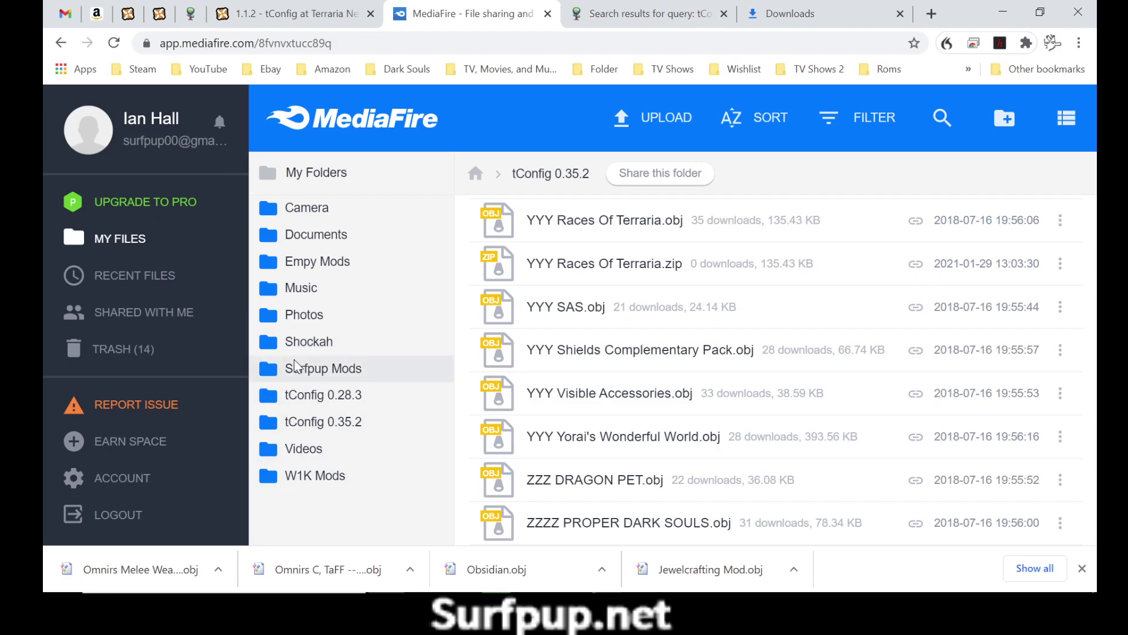
- Open the Shockah folder and download Accessory Slots+.obj under its suggested name, closing its download page and the file's options
left_click(297, 343)
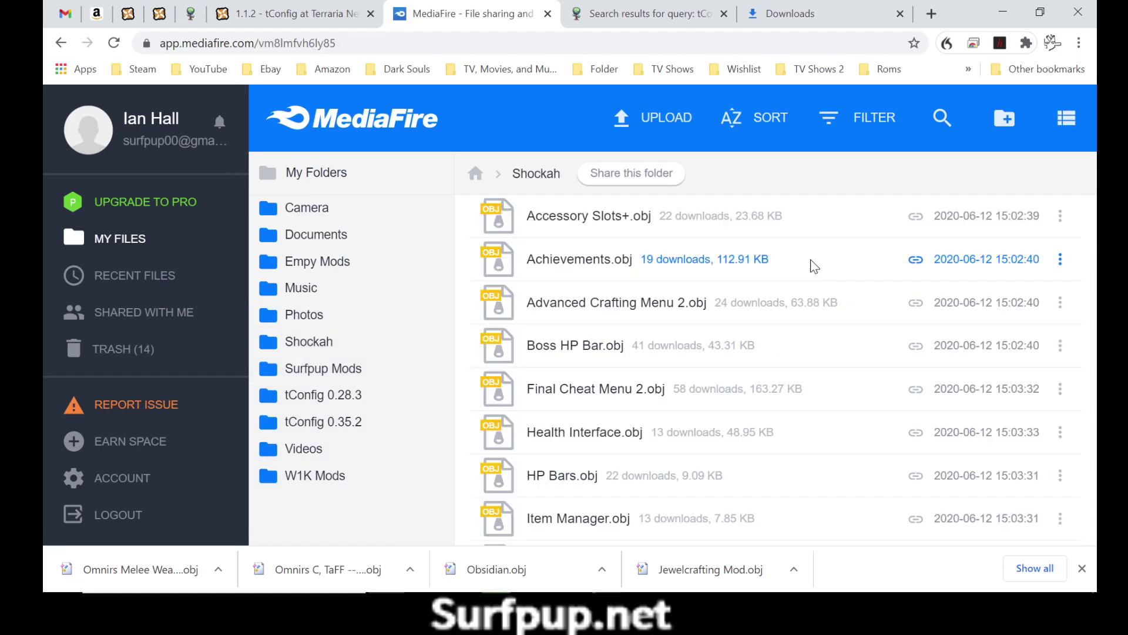
scroll(822, 282, "down", 4)
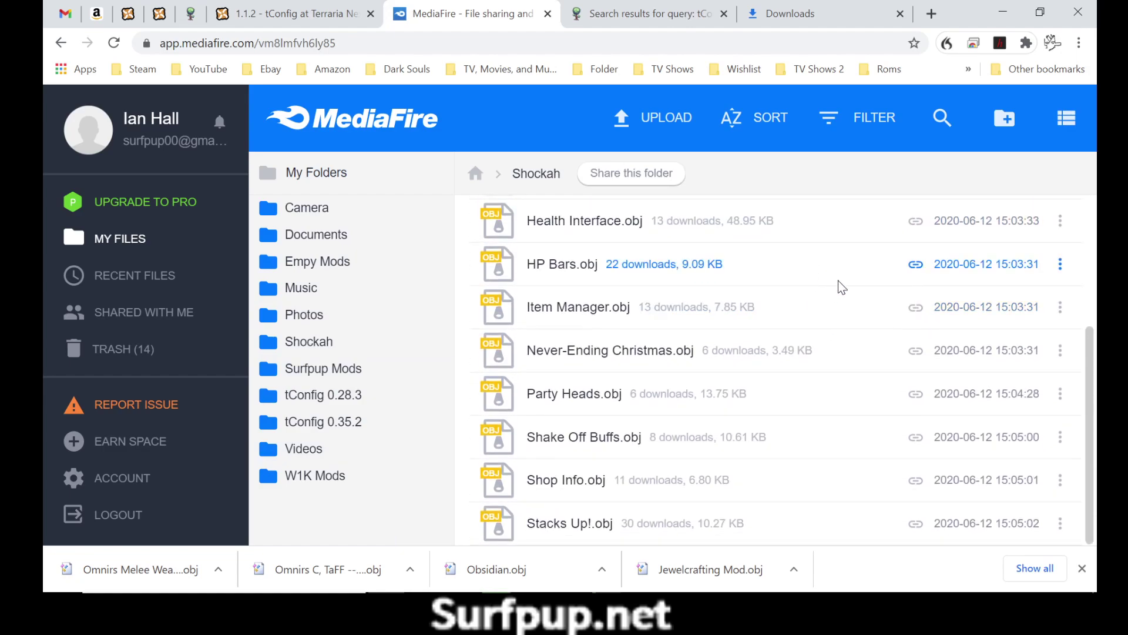
scroll(805, 294, "up", 4)
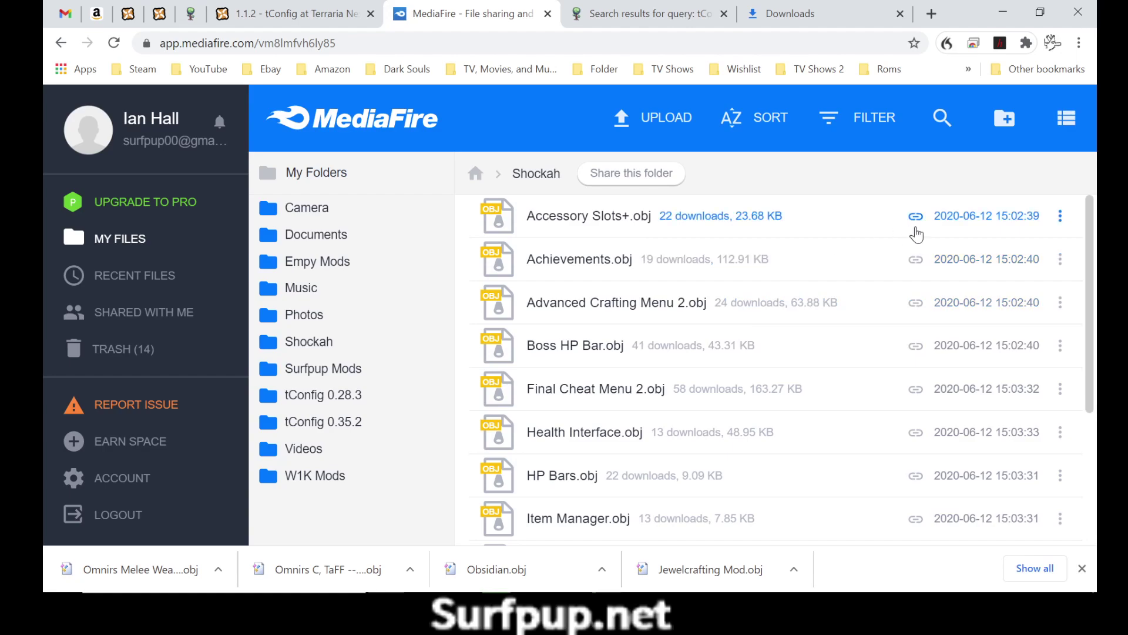
left_click(1061, 218)
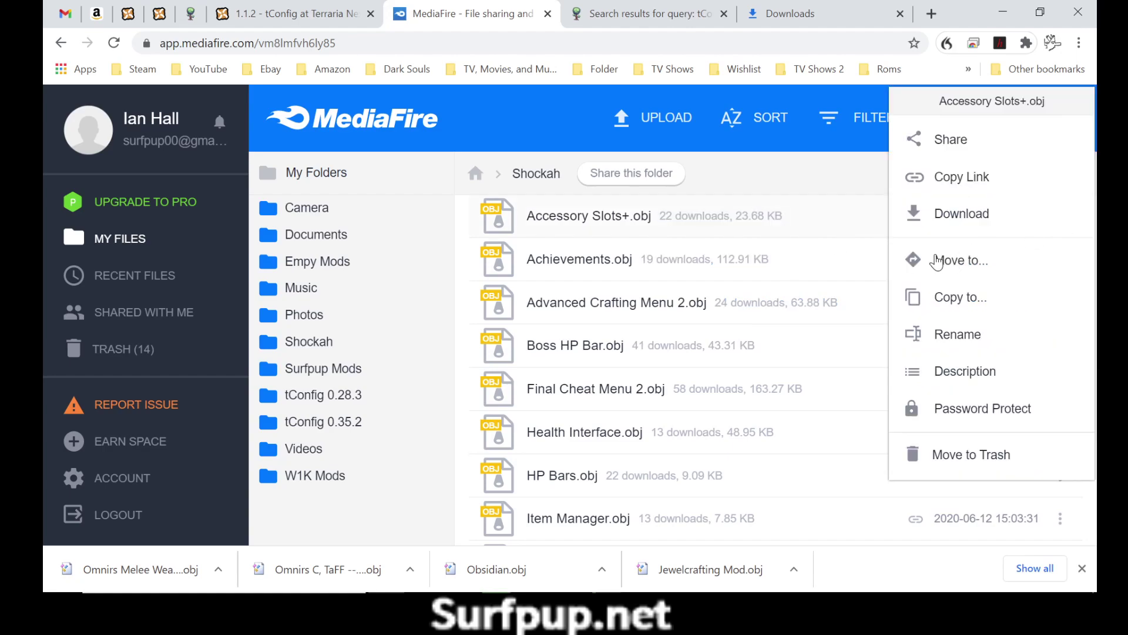
left_click(957, 217)
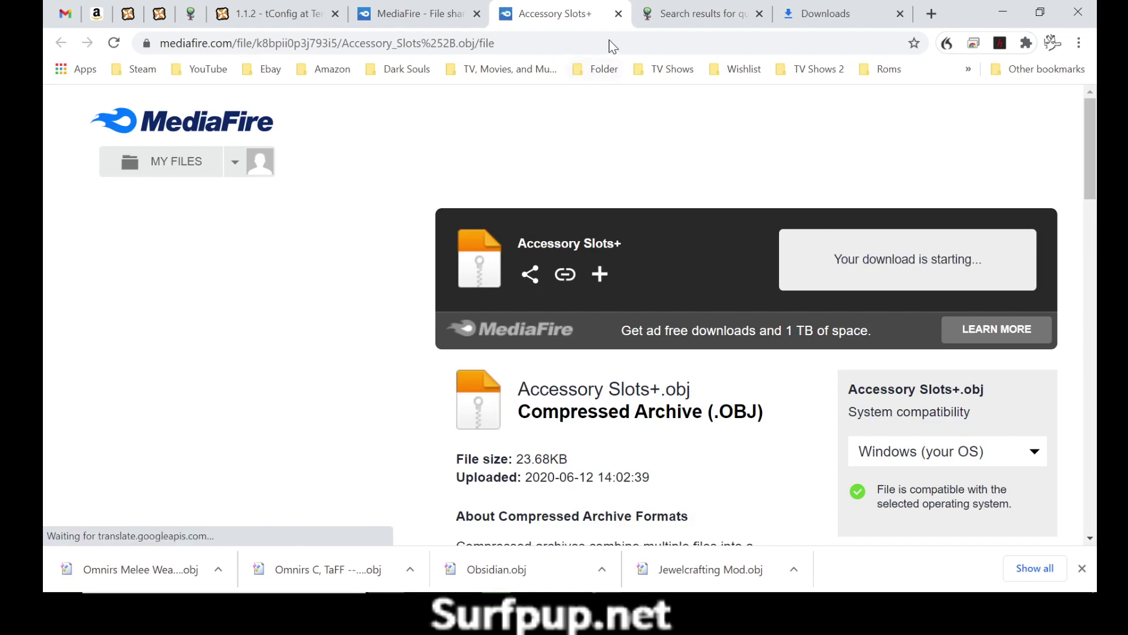
left_click(415, 370)
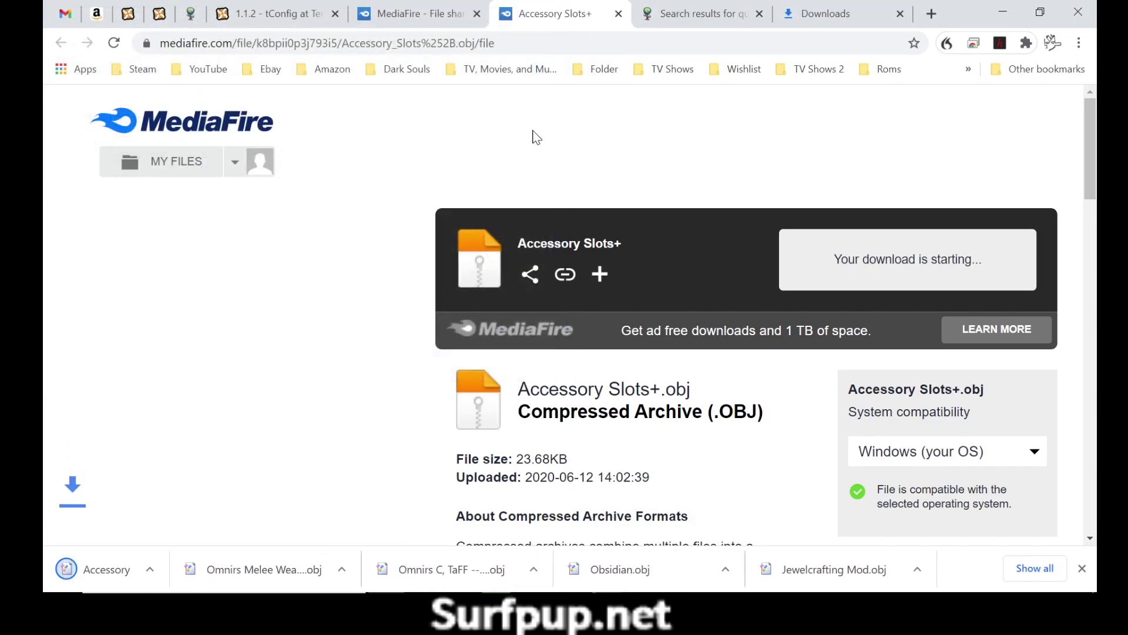
left_click(618, 14)
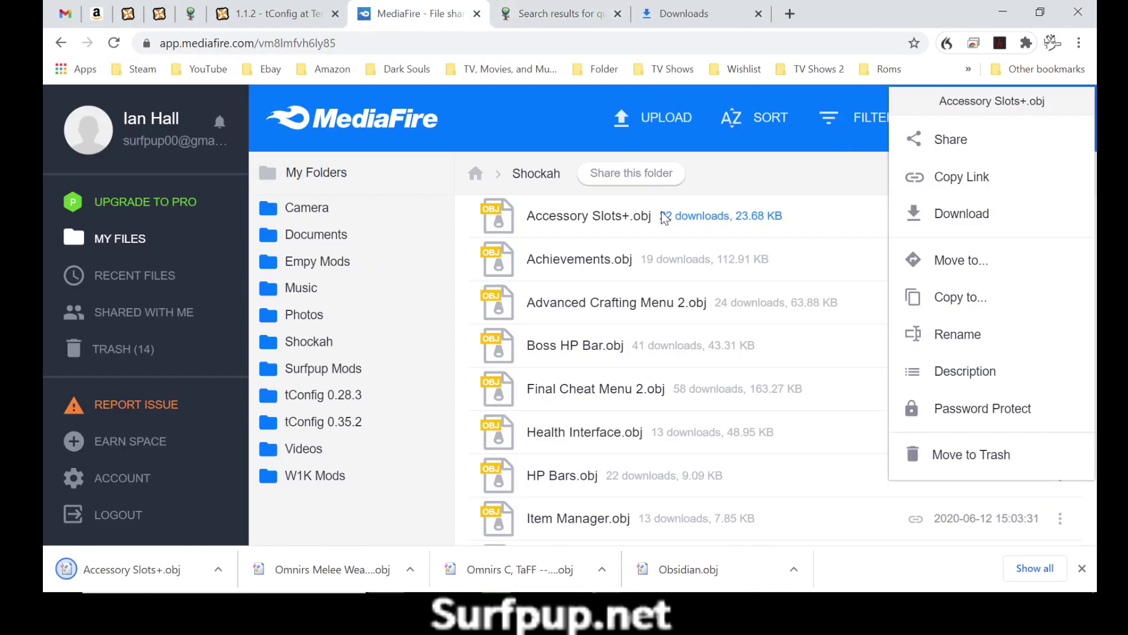
left_click(837, 262)
left_click(838, 263)
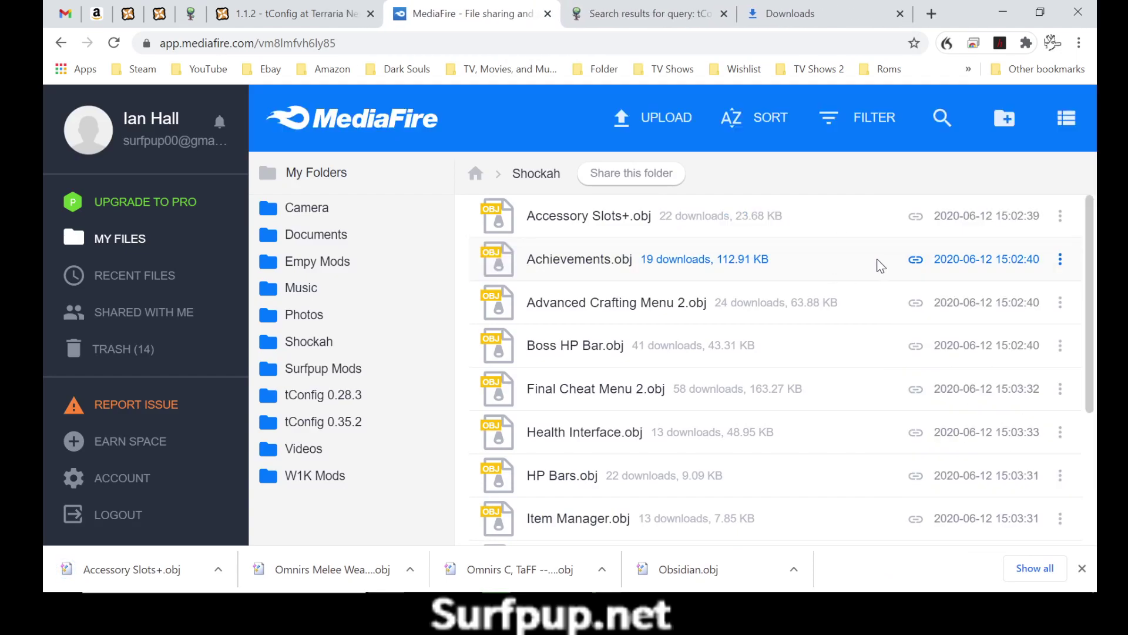
- Download Achievements.obj from the Shockah folder into the ModPacks folder and close its download page
left_click(1059, 260)
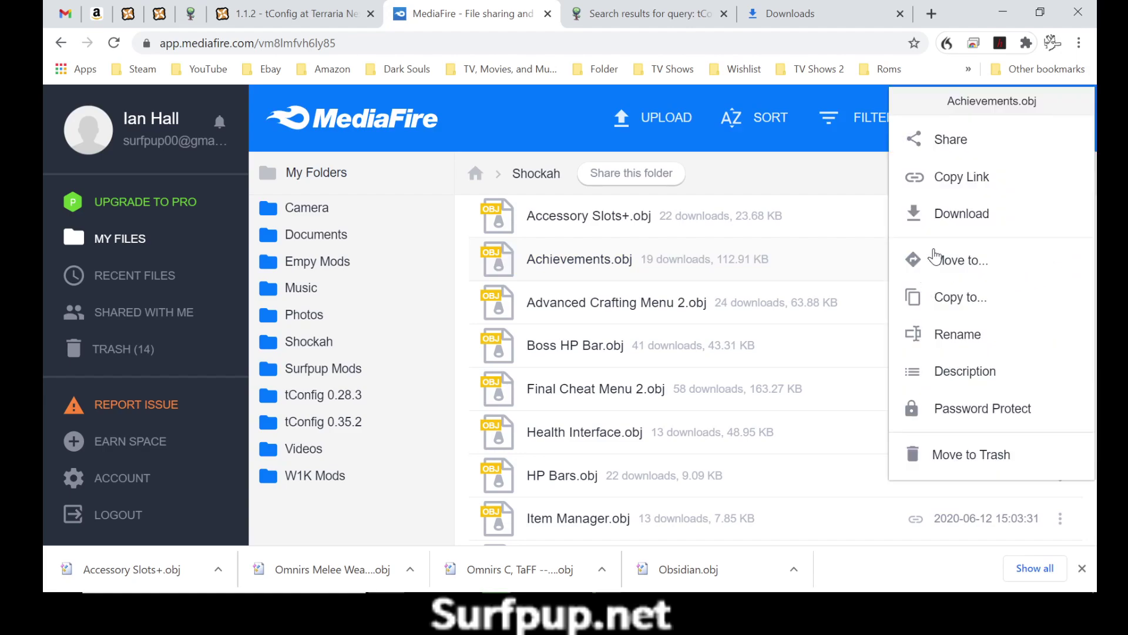
left_click(962, 215)
left_click(882, 265)
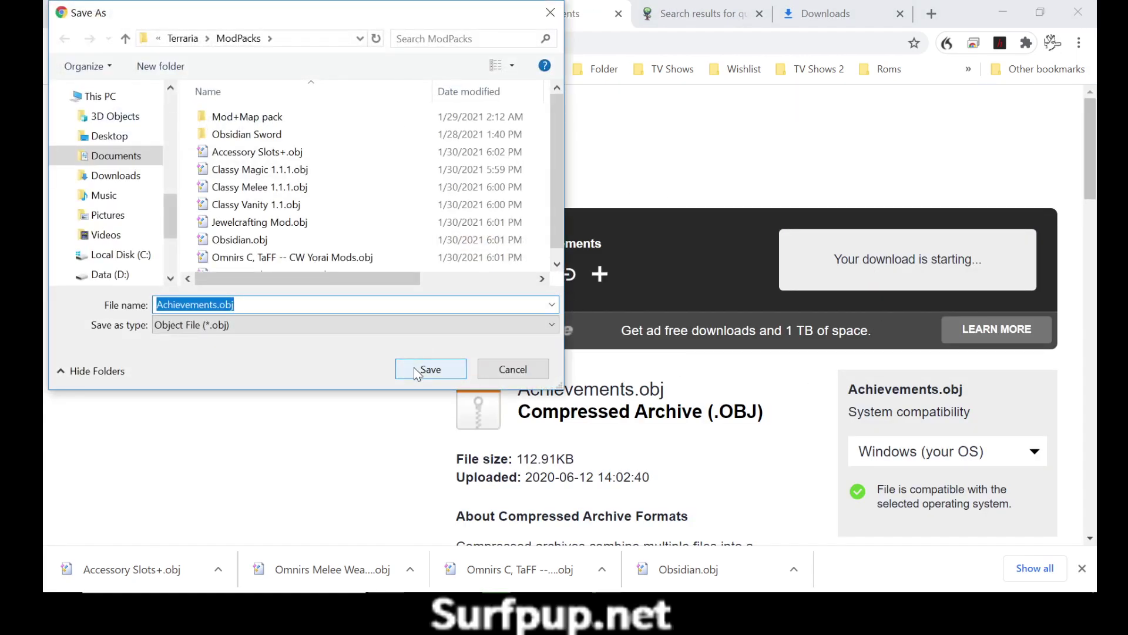
left_click(414, 368)
left_click(617, 16)
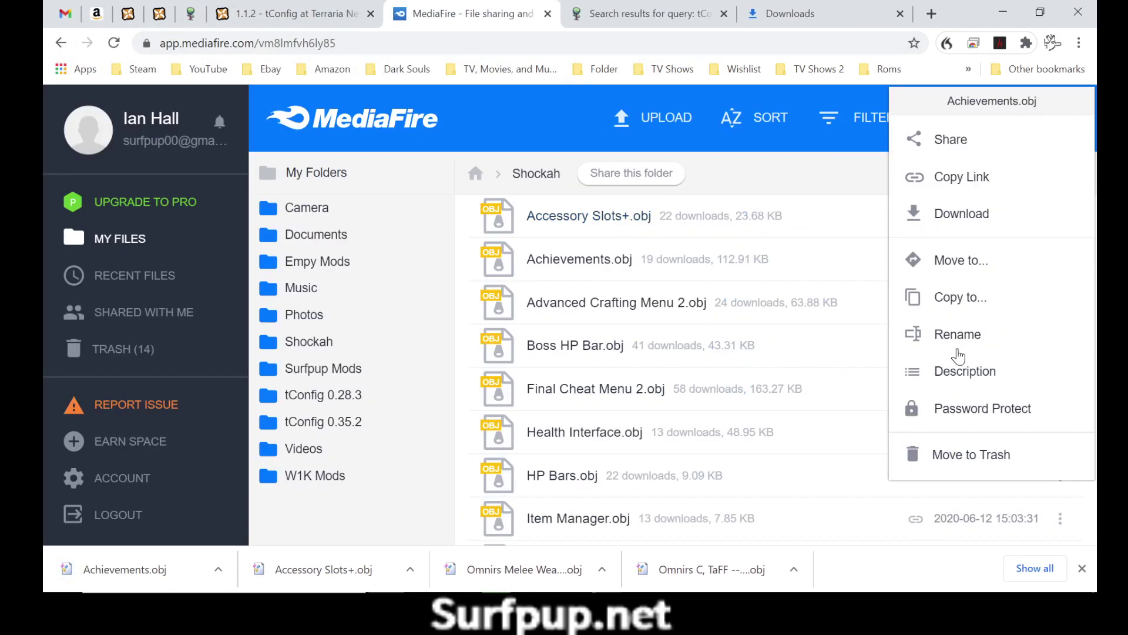
- Download Advanced Crafting Menu 2.obj into the ModPacks folder, close its download page and deselect the file
left_click(896, 303)
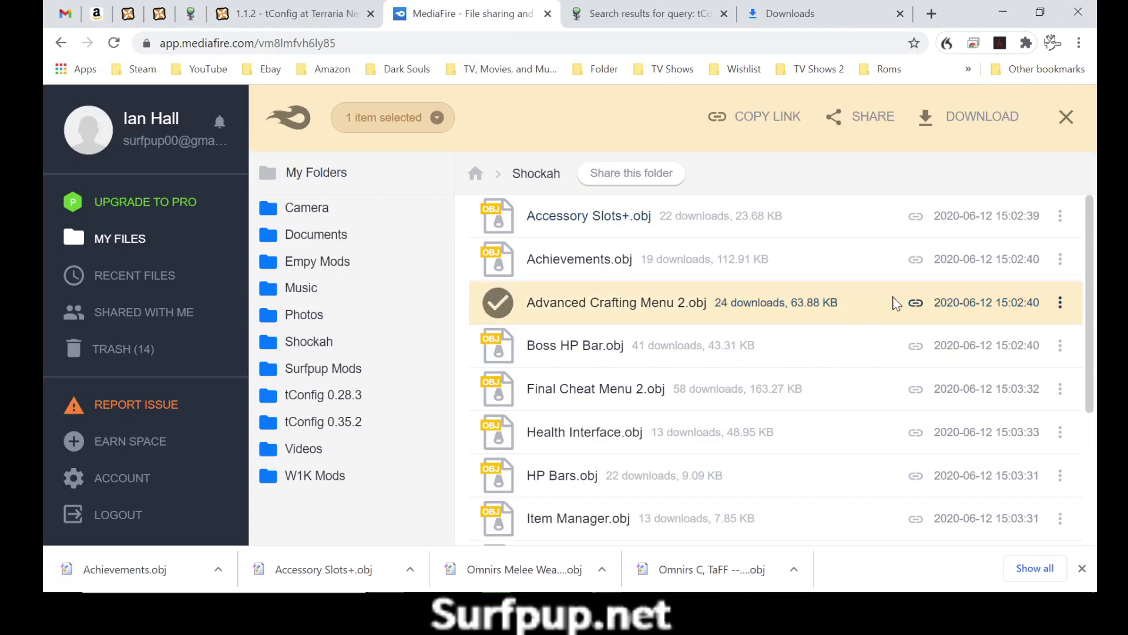
left_click(1061, 304)
left_click(955, 232)
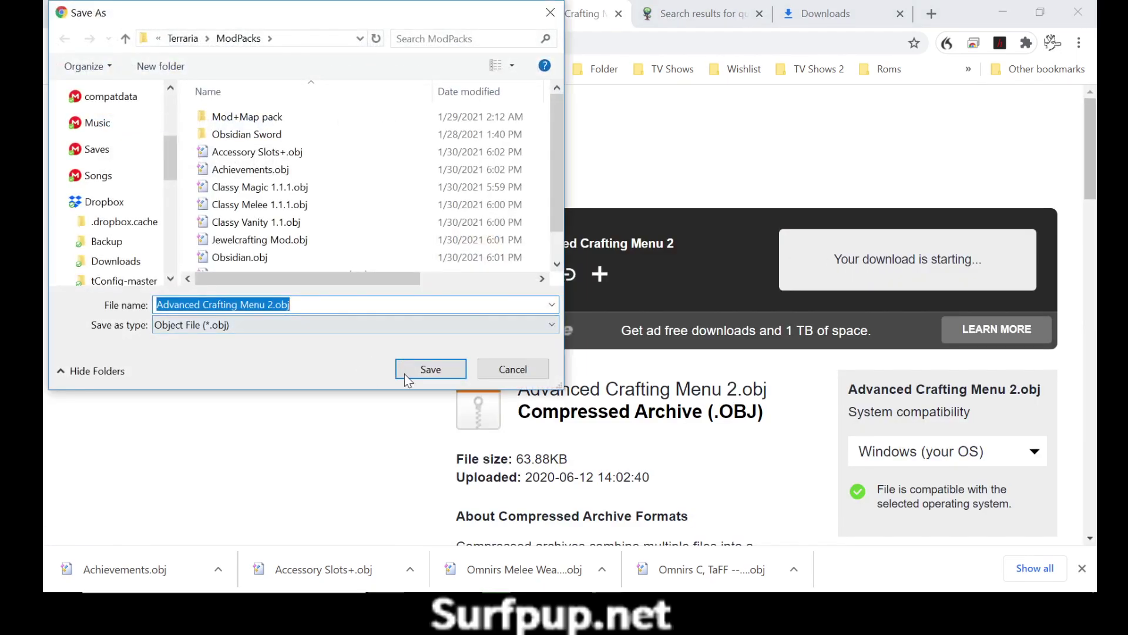
left_click(401, 374)
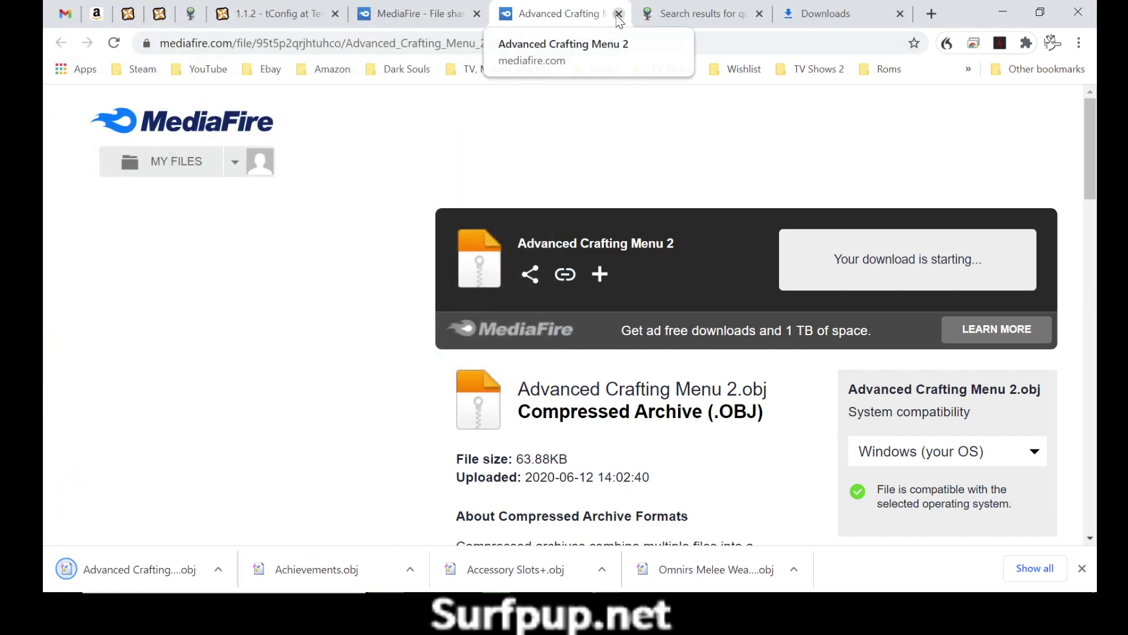
left_click(619, 14)
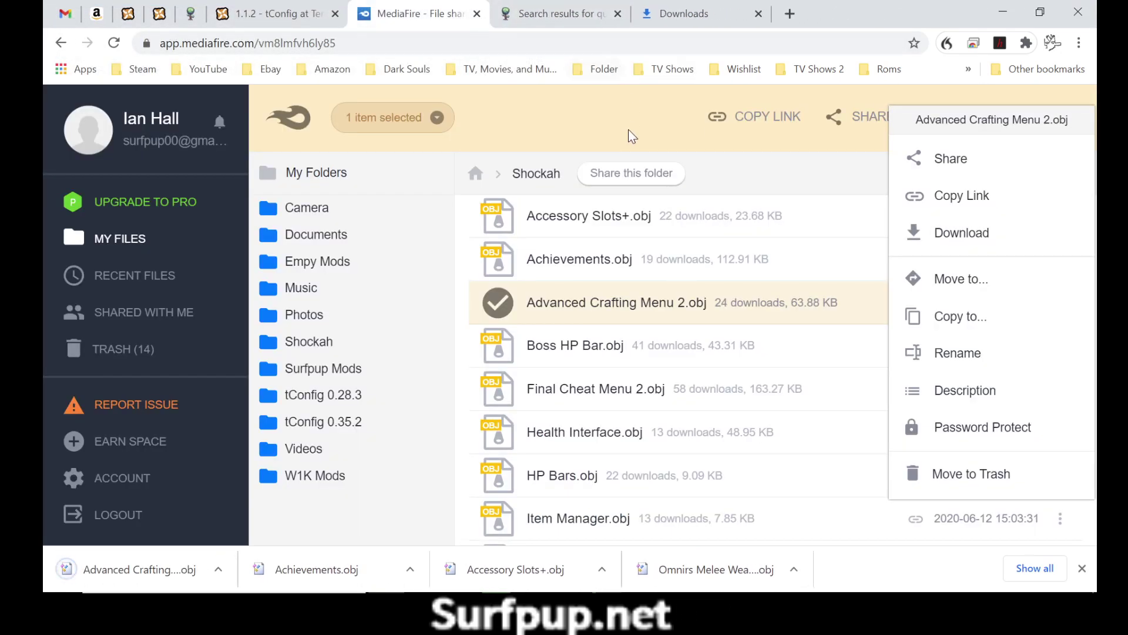
left_click(786, 363)
left_click(498, 305)
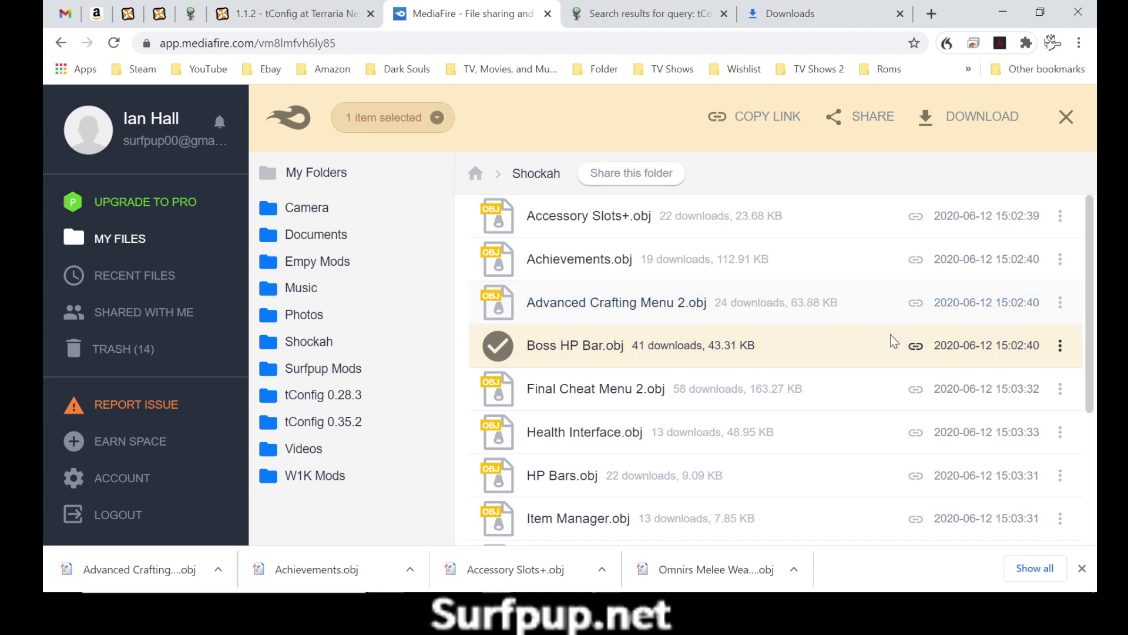
- Download Boss HP Bar.obj into the ModPacks folder, close its download page and clear the file selection
left_click(1061, 345)
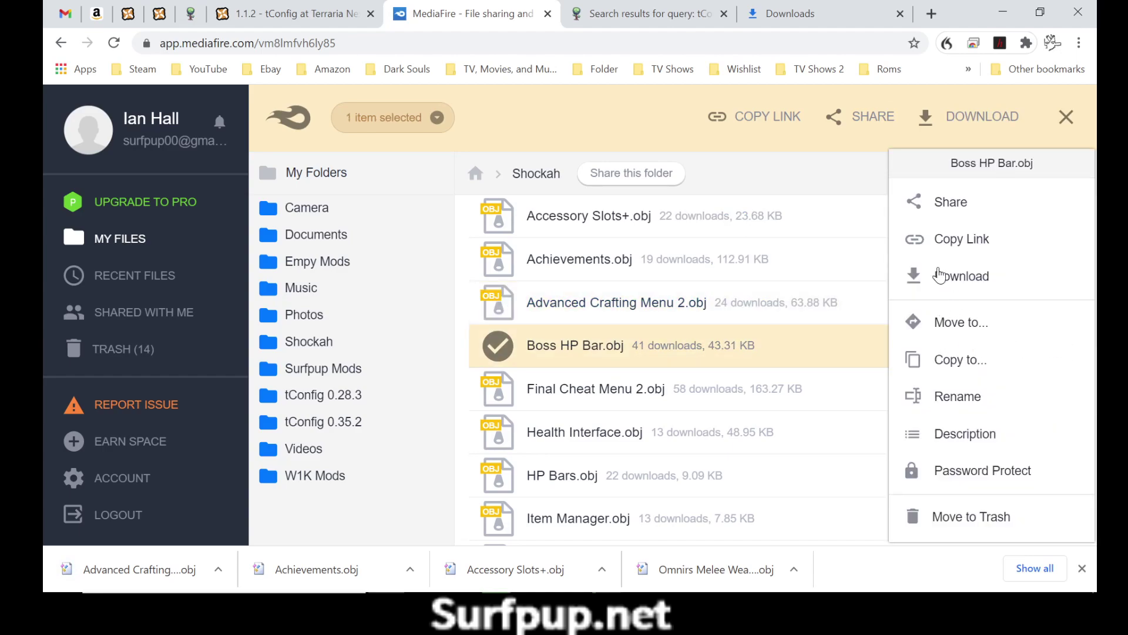
left_click(974, 276)
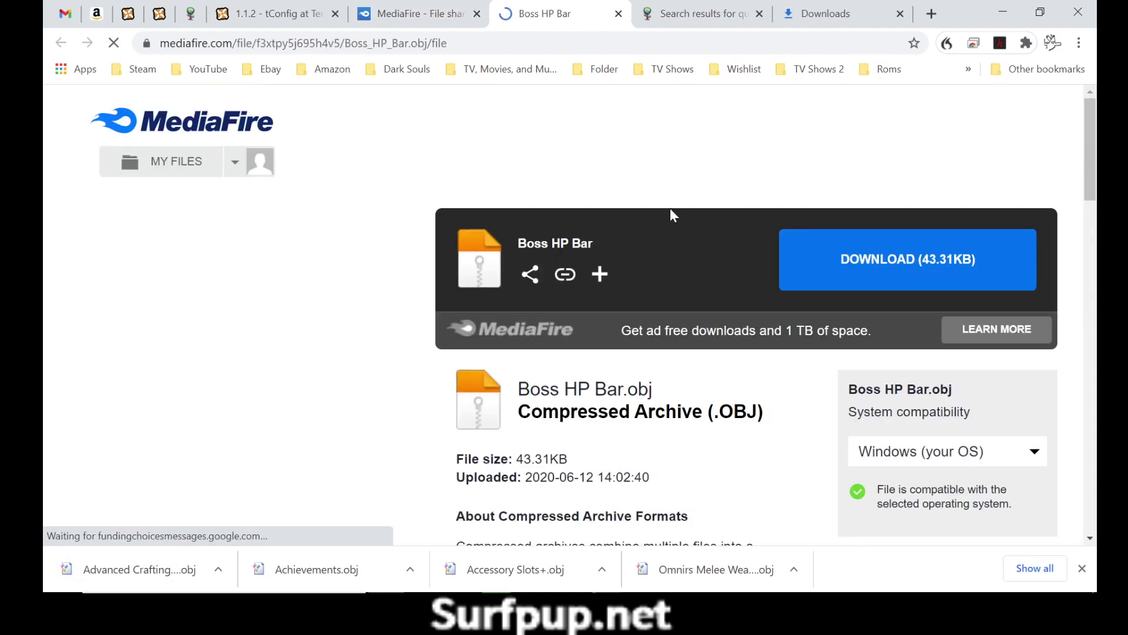
left_click(856, 259)
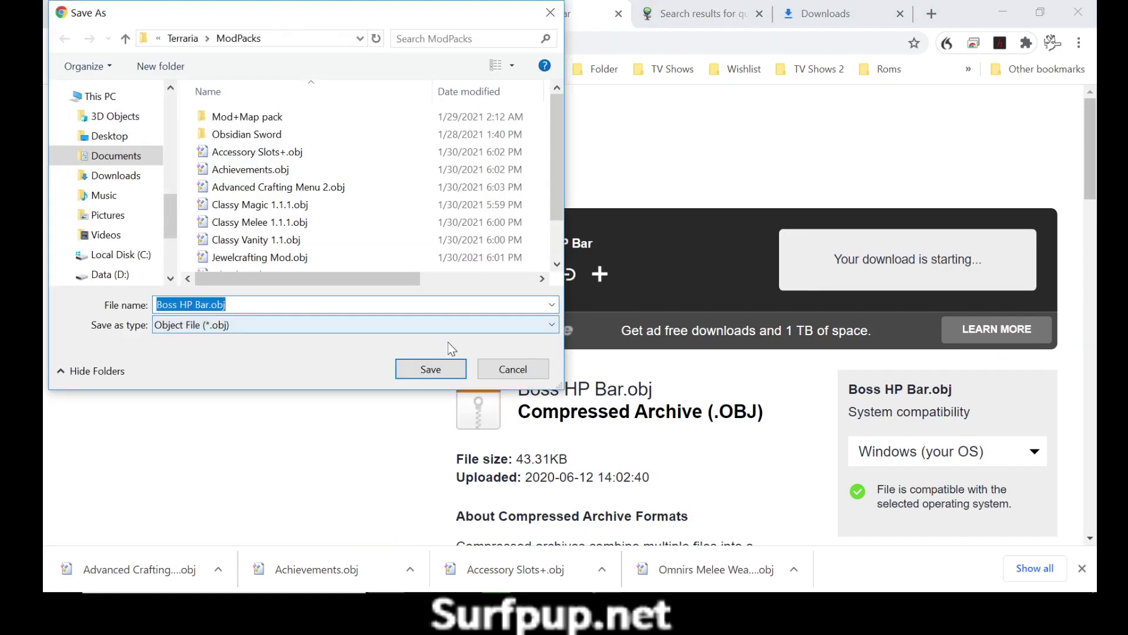
left_click(402, 373)
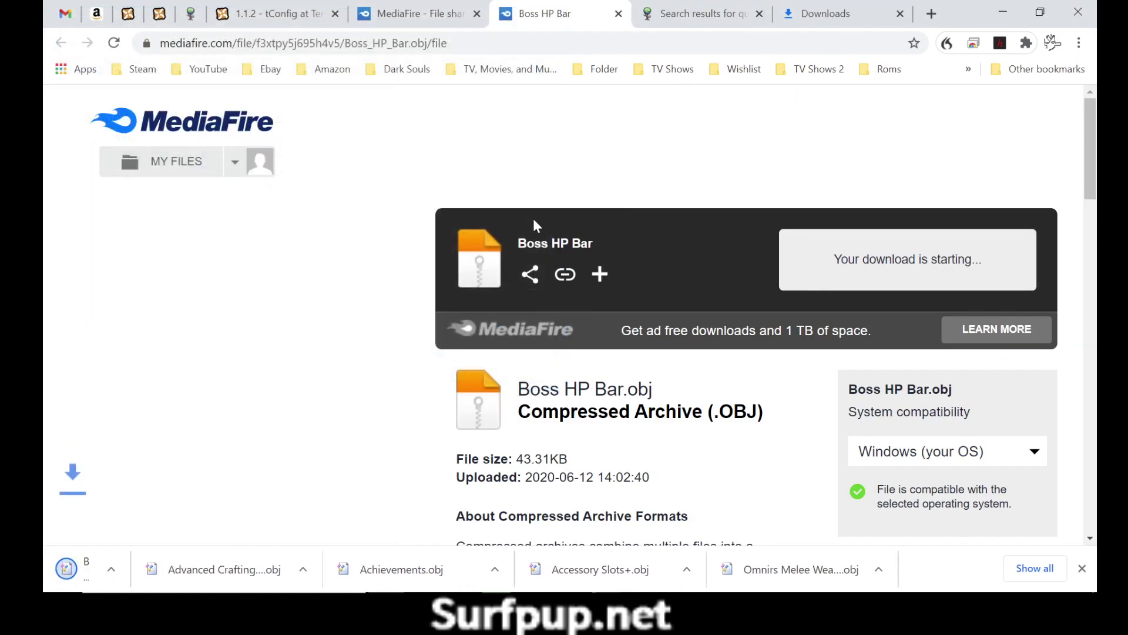
left_click(617, 14)
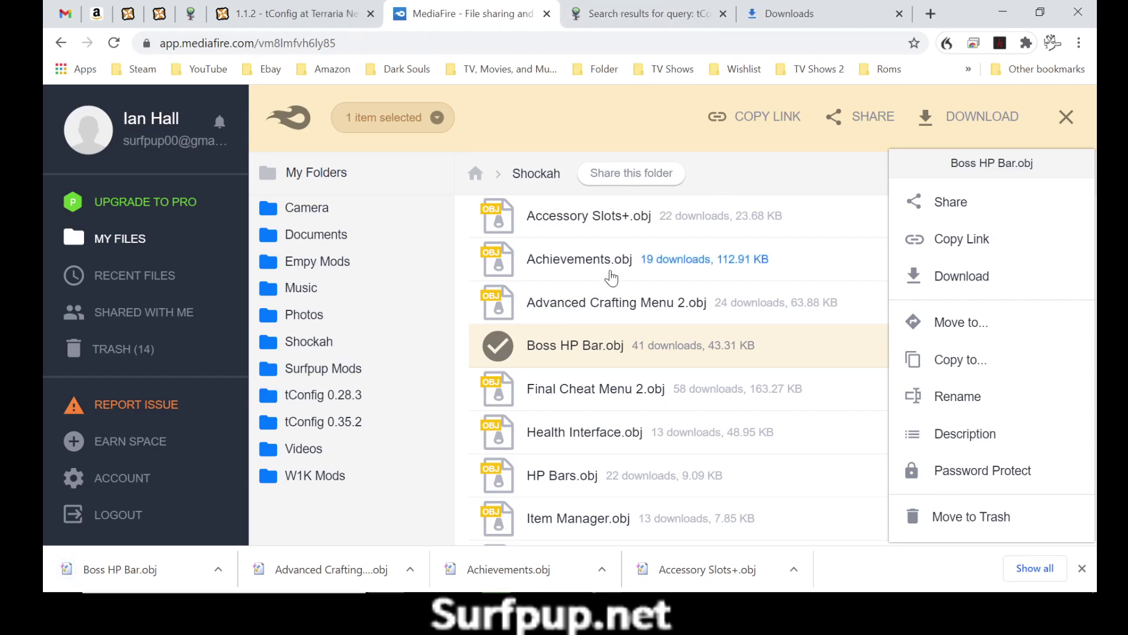
left_click(500, 346)
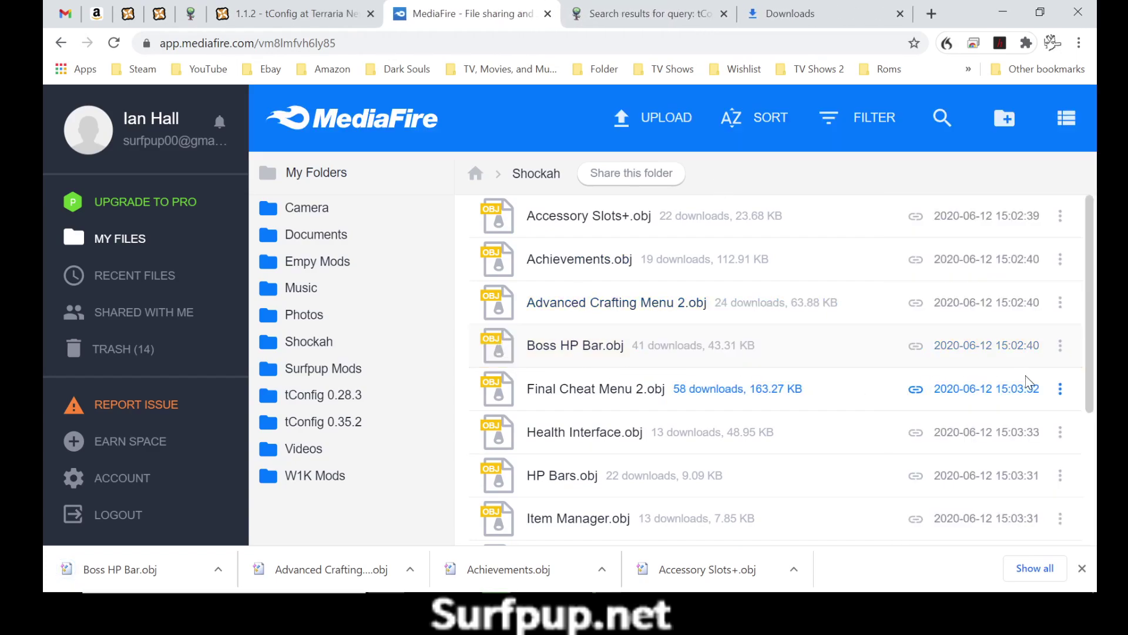
- Download Final Cheat Menu 2.obj, save it under the suggested name and close its download page
left_click(1060, 390)
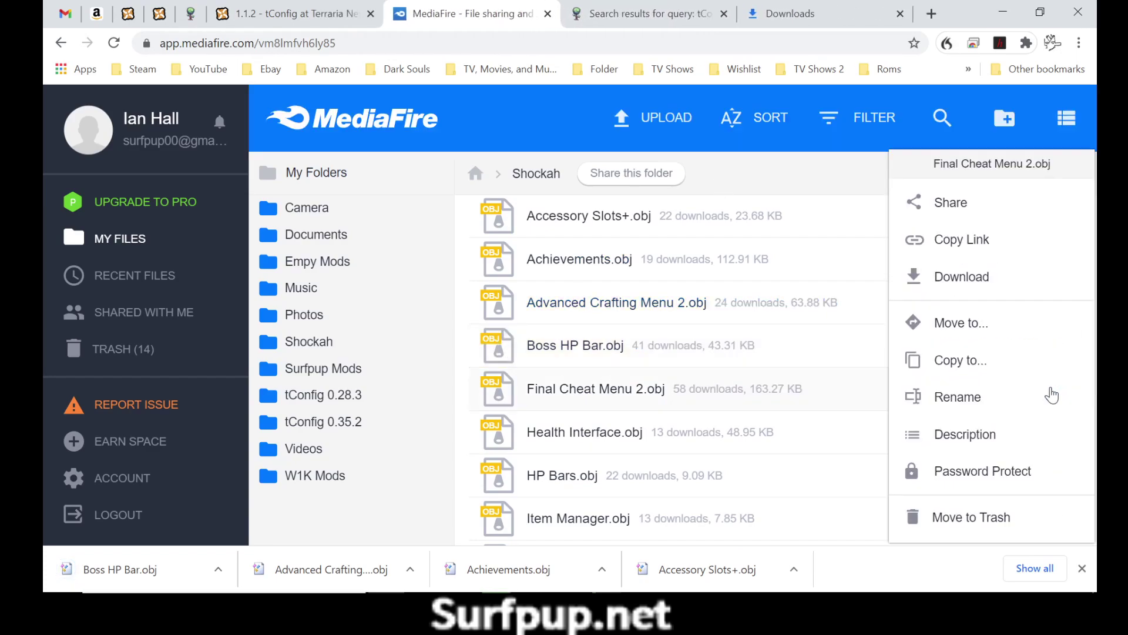
left_click(940, 281)
left_click(839, 268)
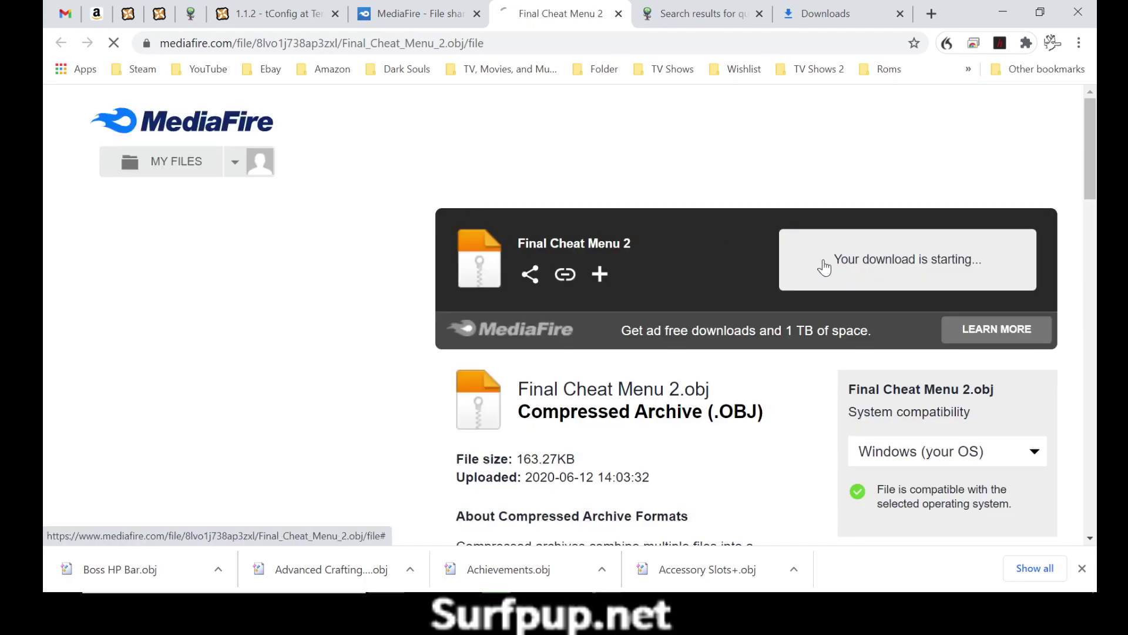
left_click(435, 368)
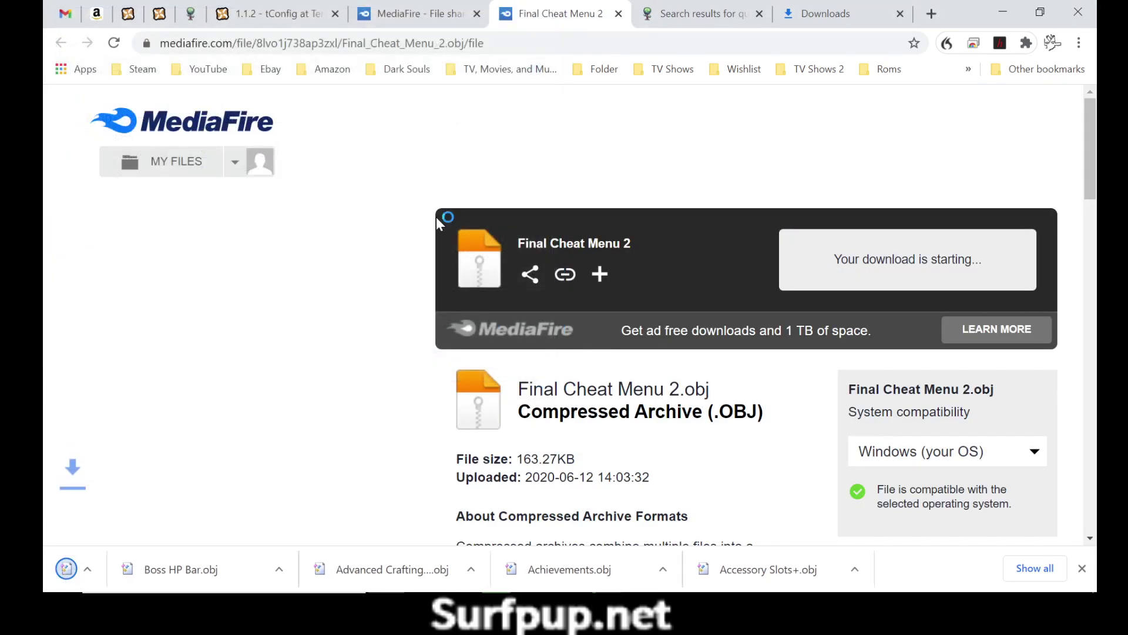
left_click(618, 13)
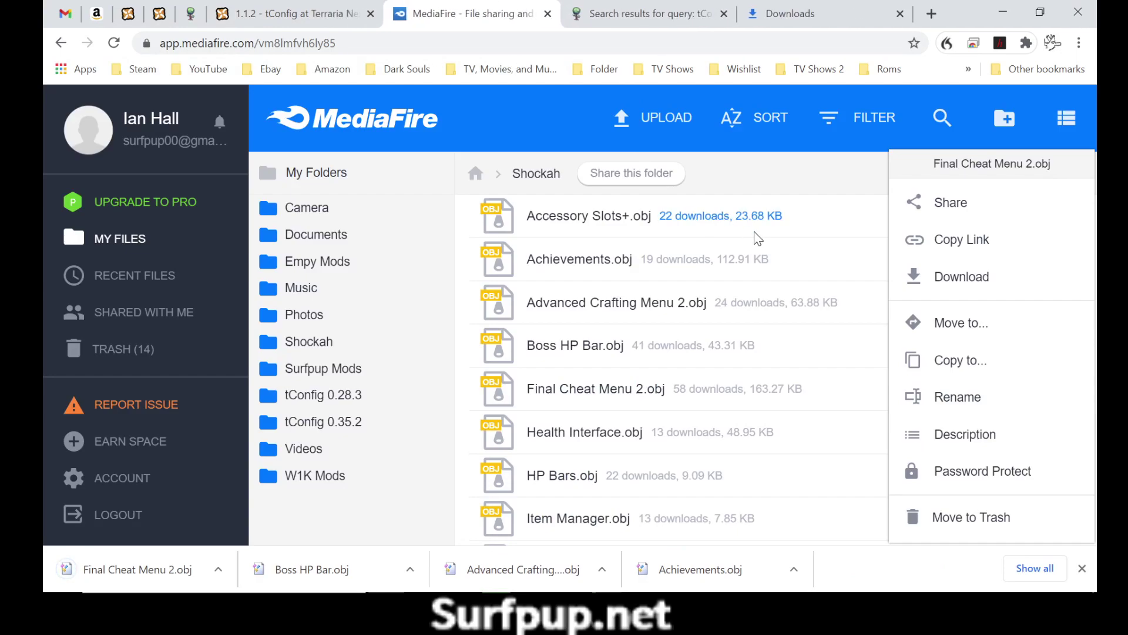
- Download Health Interface.obj under its suggested name, close its download page and deselect the file
left_click(840, 435)
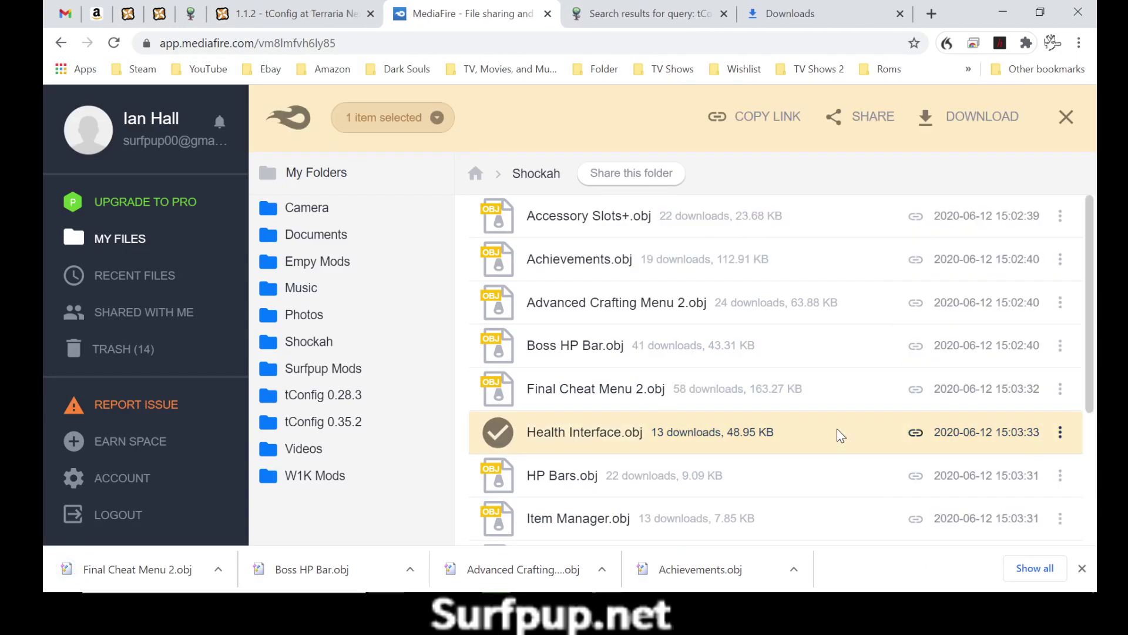
left_click(1075, 433)
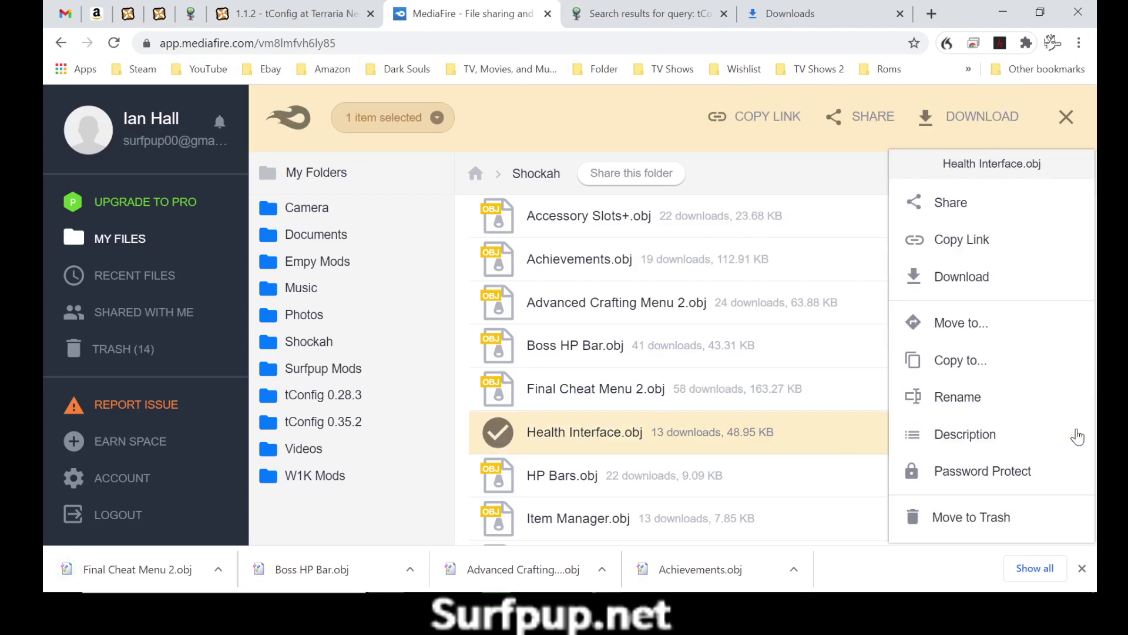
left_click(968, 279)
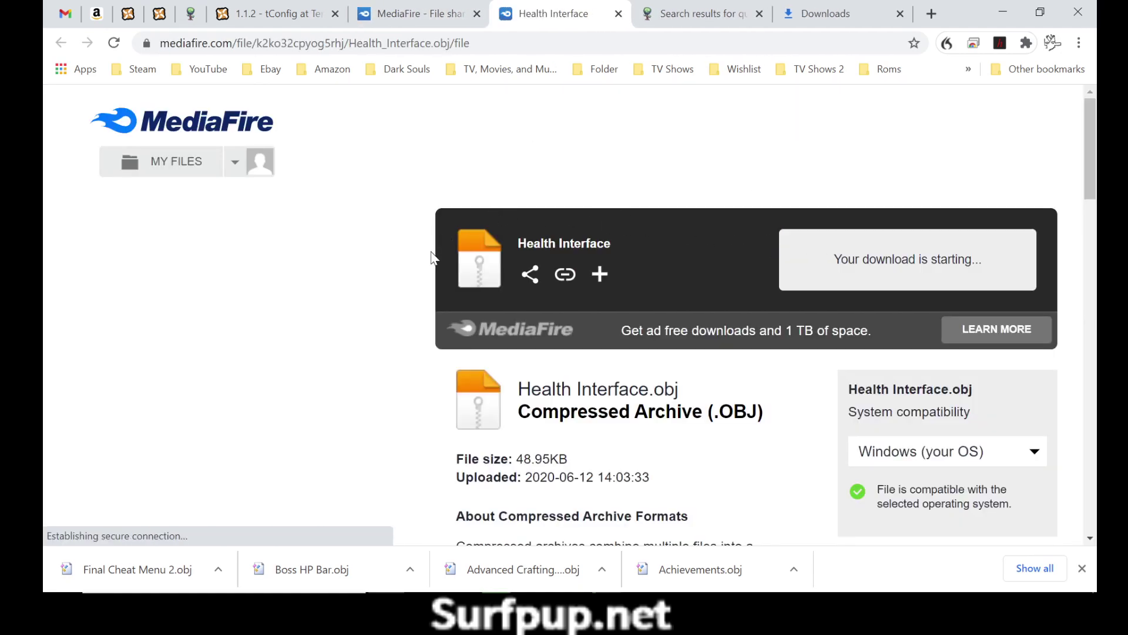
left_click(420, 369)
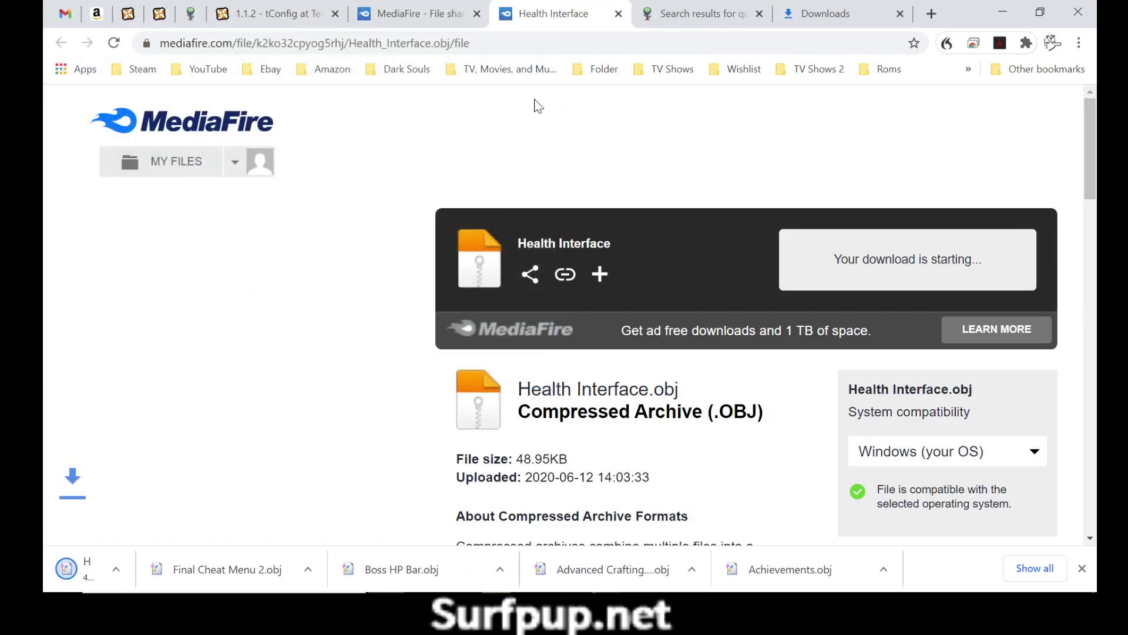
left_click(618, 13)
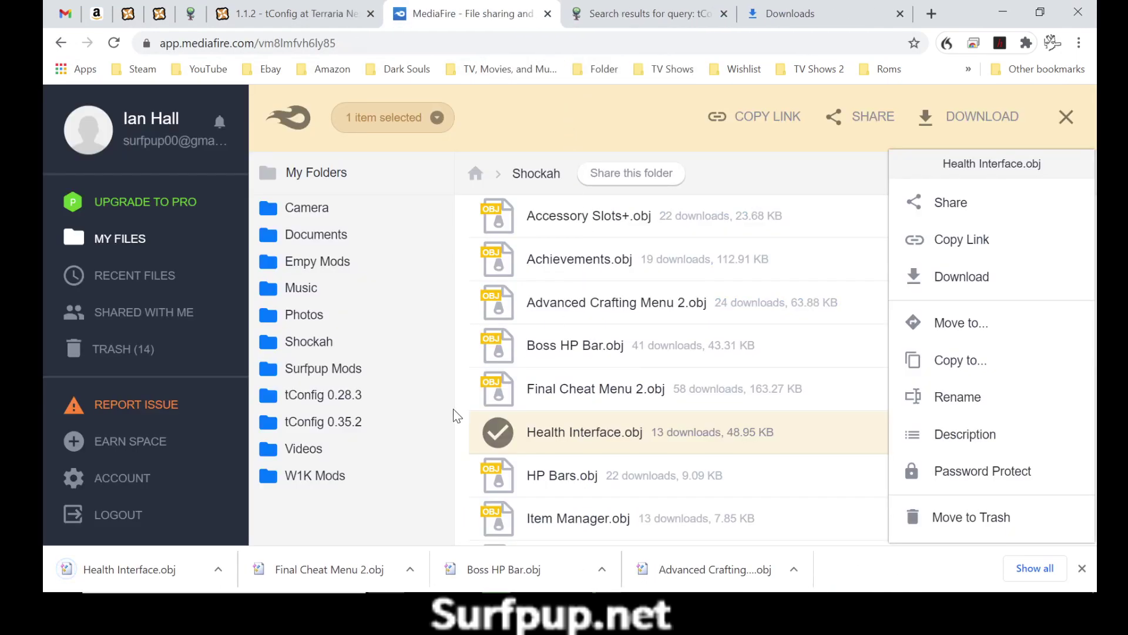
left_click(496, 431)
- Download HP Bars.obj from the Shockah folder under its suggested name and close its download page
scroll(626, 405, "down", 2)
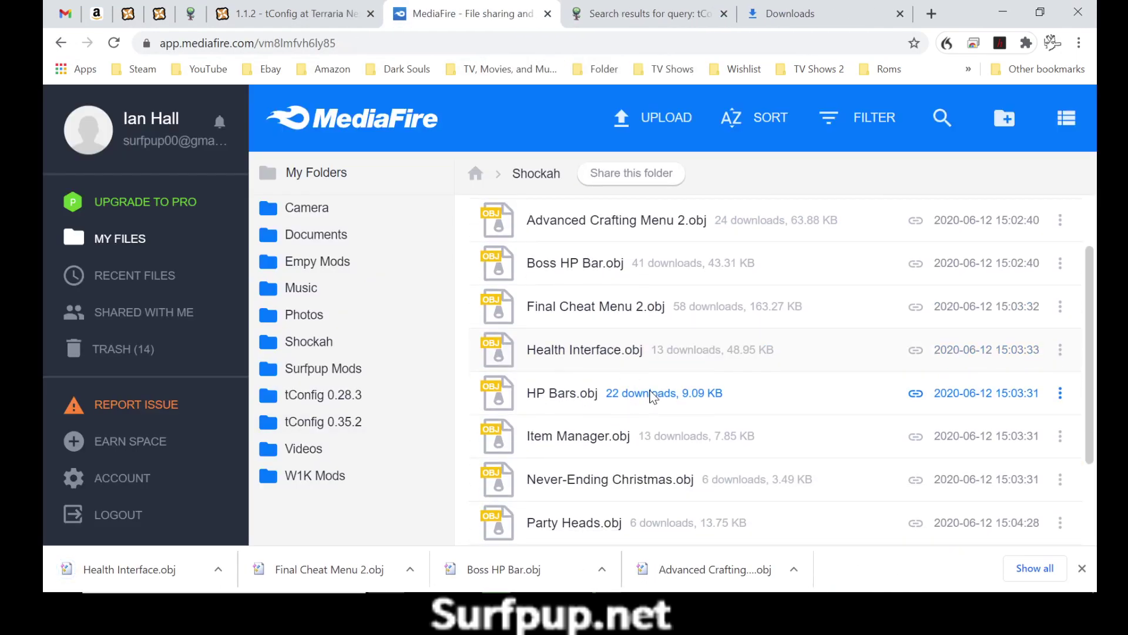
scroll(653, 397, "down", 2)
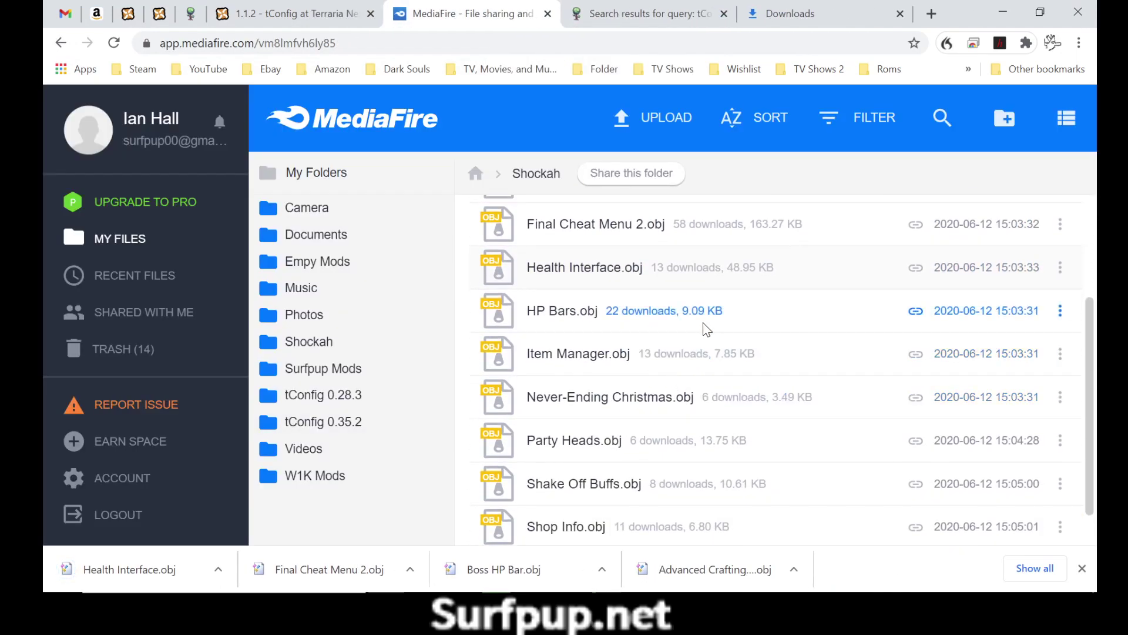
left_click(1059, 311)
left_click(946, 259)
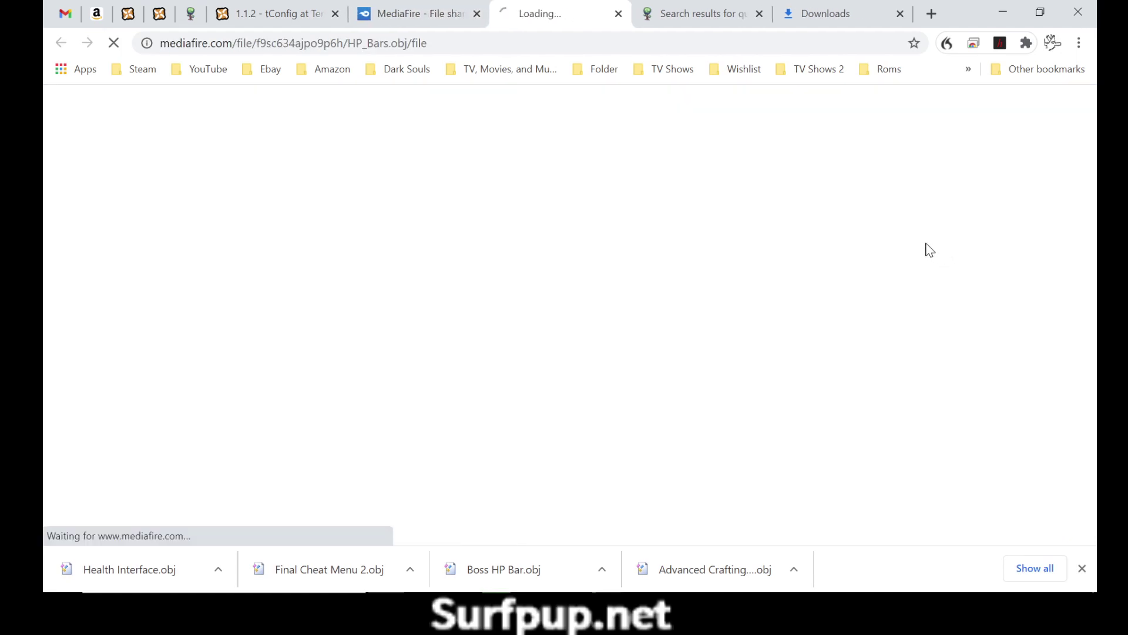
left_click(846, 271)
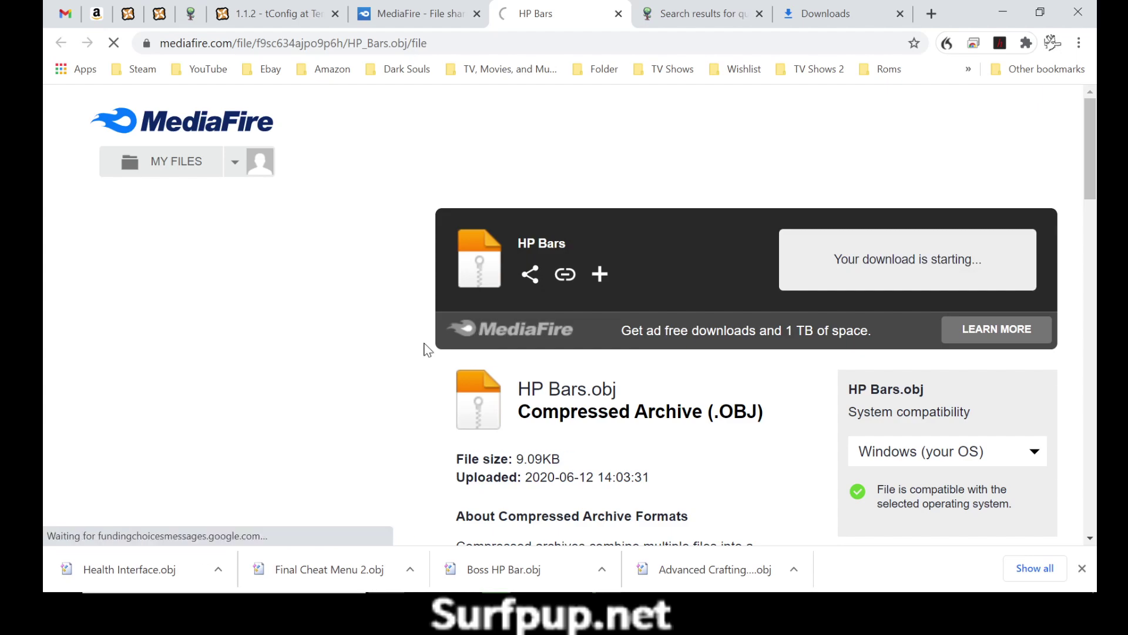
left_click(436, 364)
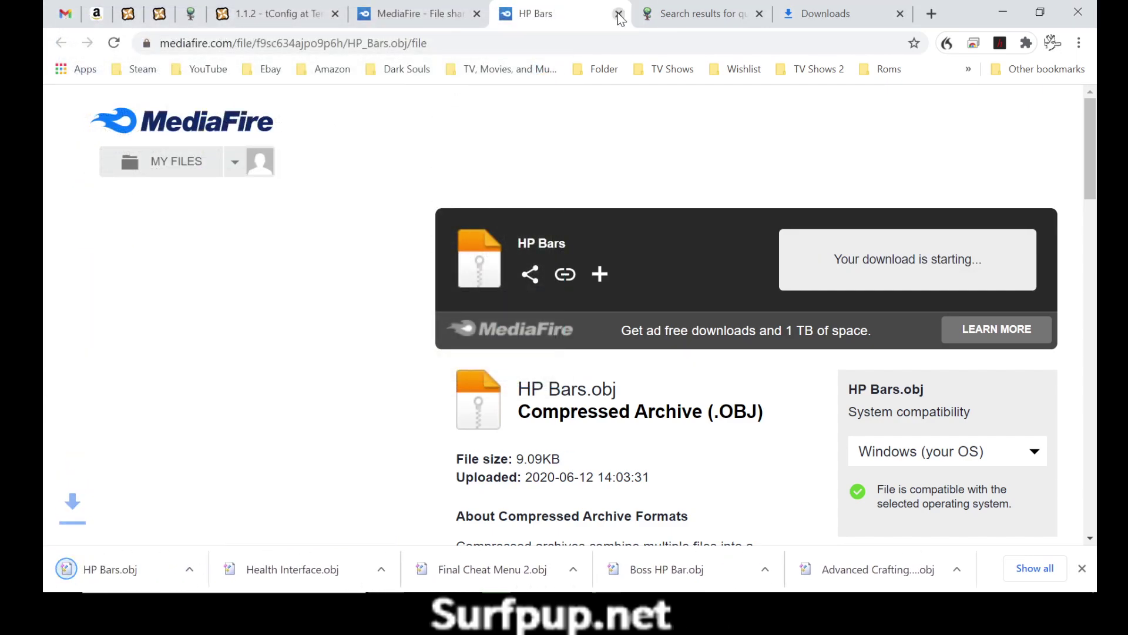
key("ctrl+w")
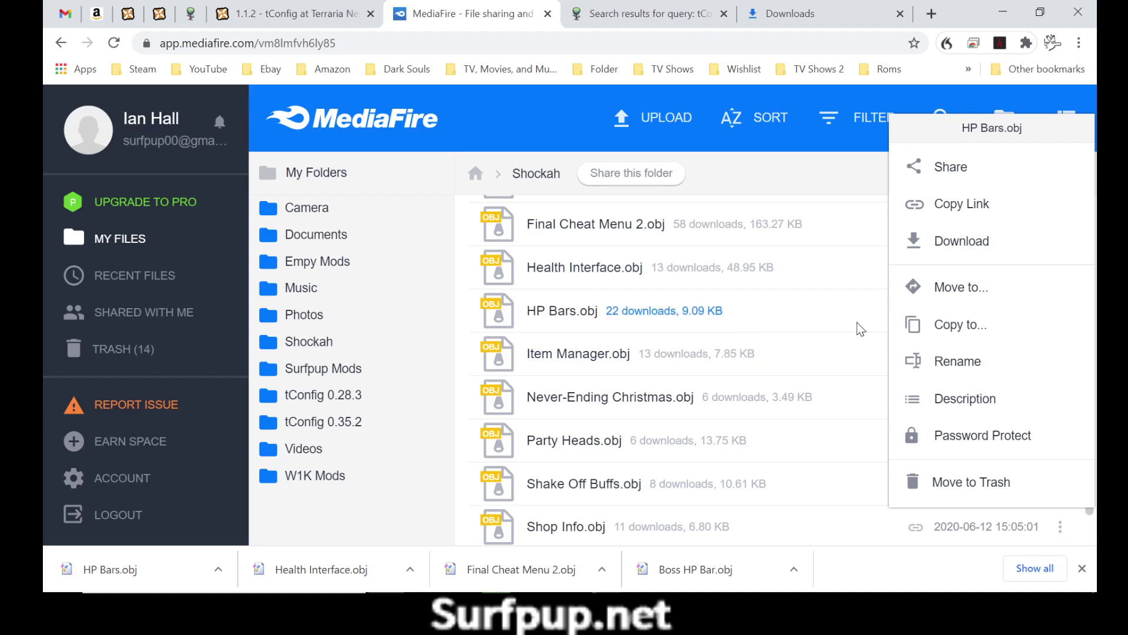
- Download Item Manager.obj into the ModPacks folder, close its download page and deselect the file
left_click(864, 347)
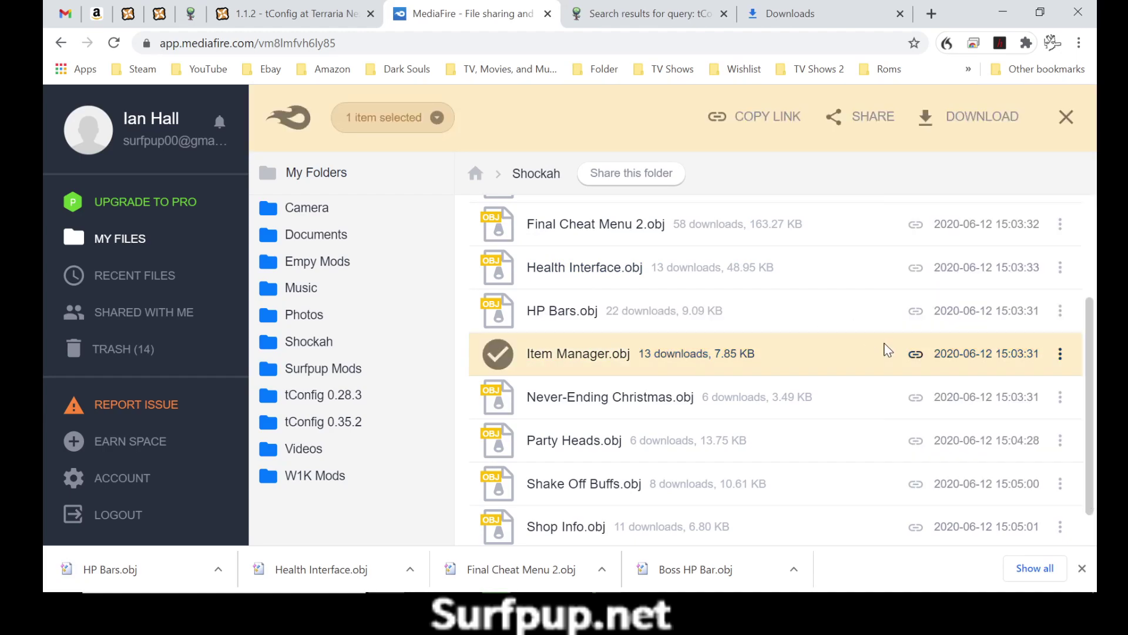
left_click(1061, 355)
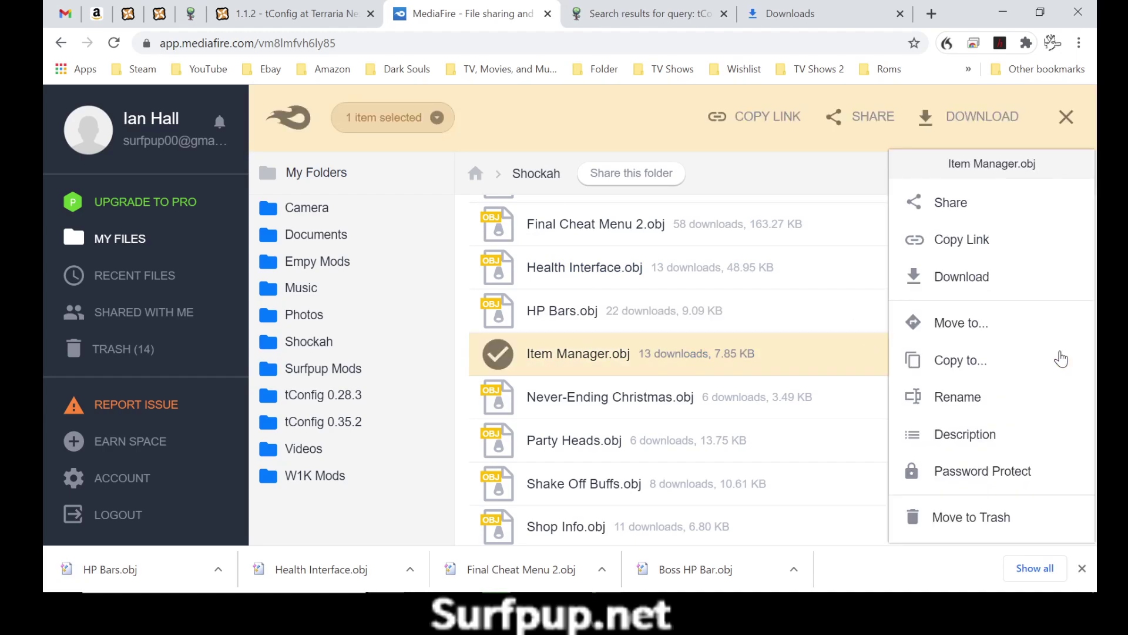
left_click(933, 288)
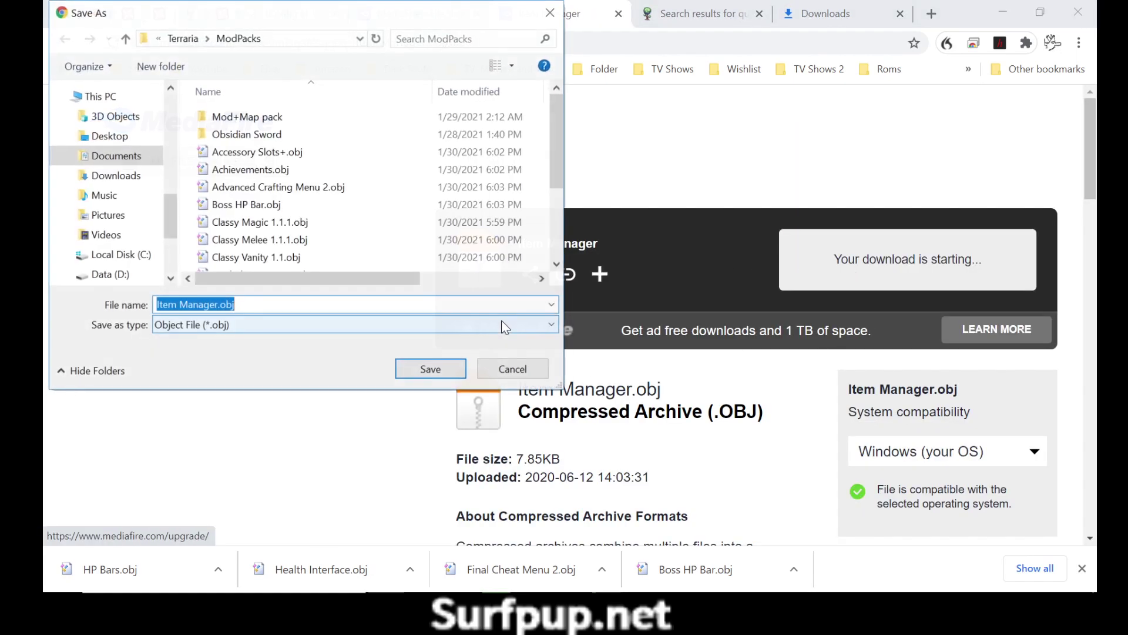
key("Return")
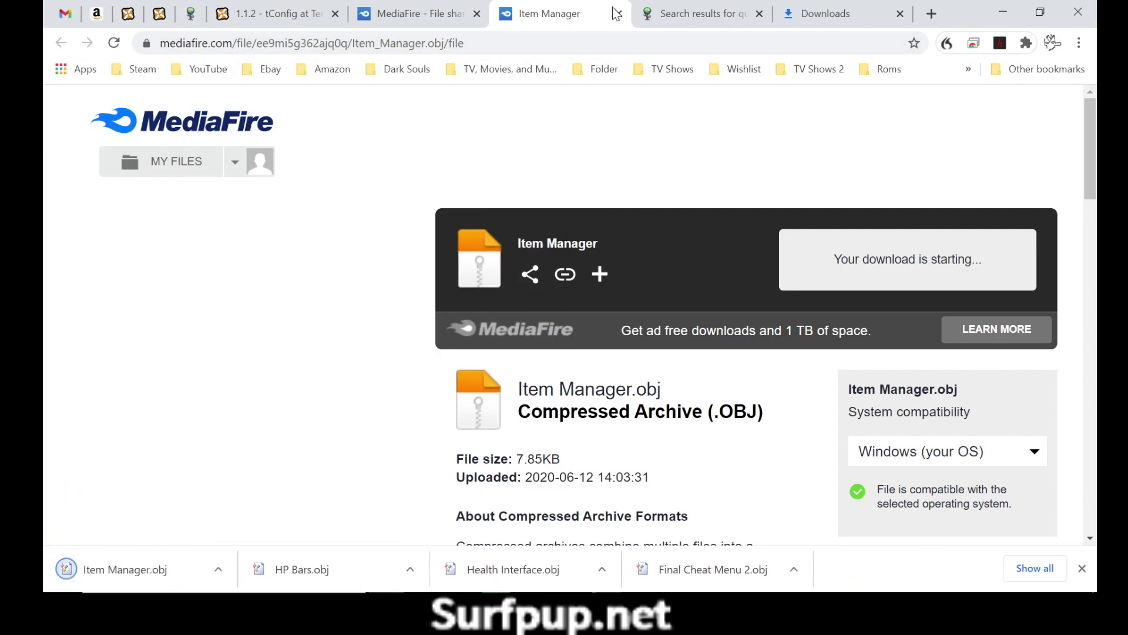
left_click(619, 14)
left_click(666, 355)
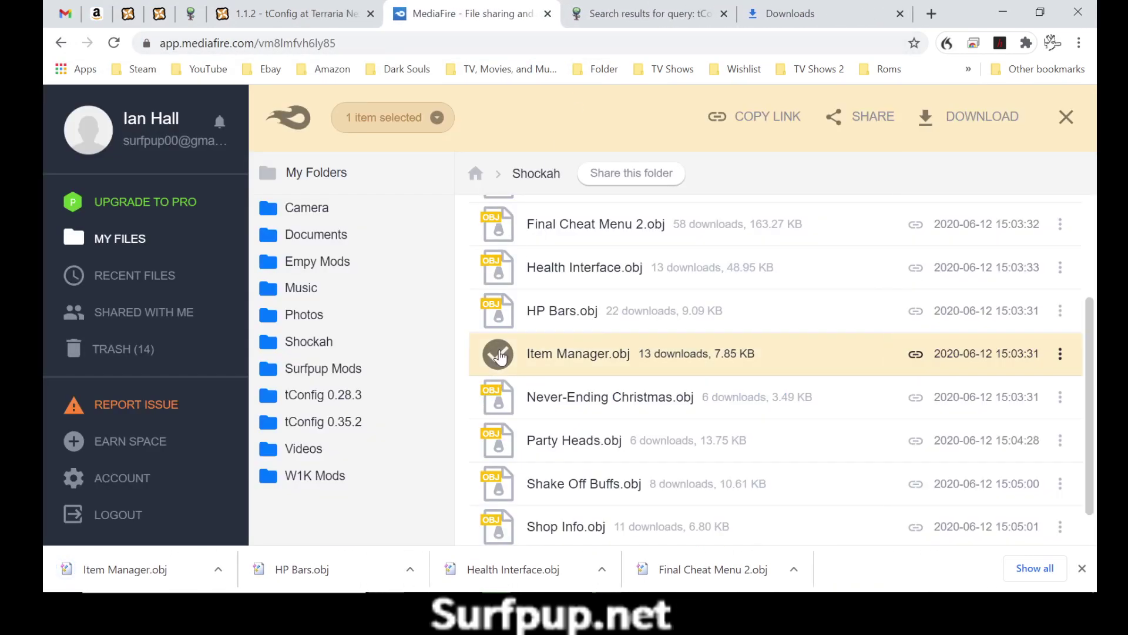
- Download Never-Ending Christmas.obj into the ModPacks folder and close its download page
scroll(676, 353, "down", 1)
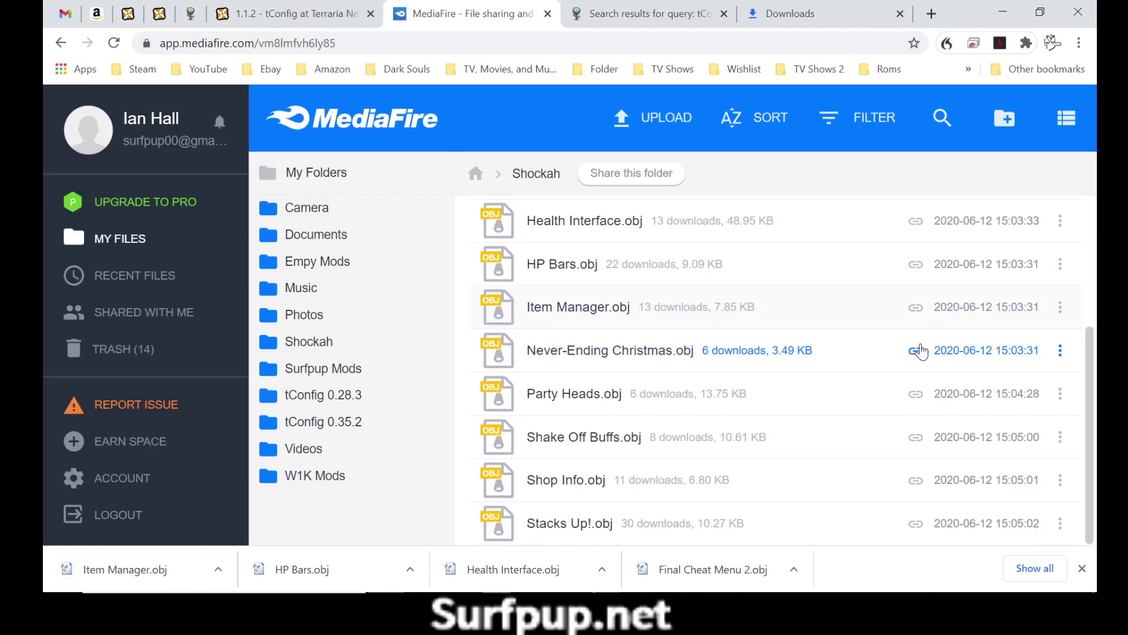
left_click(1059, 352)
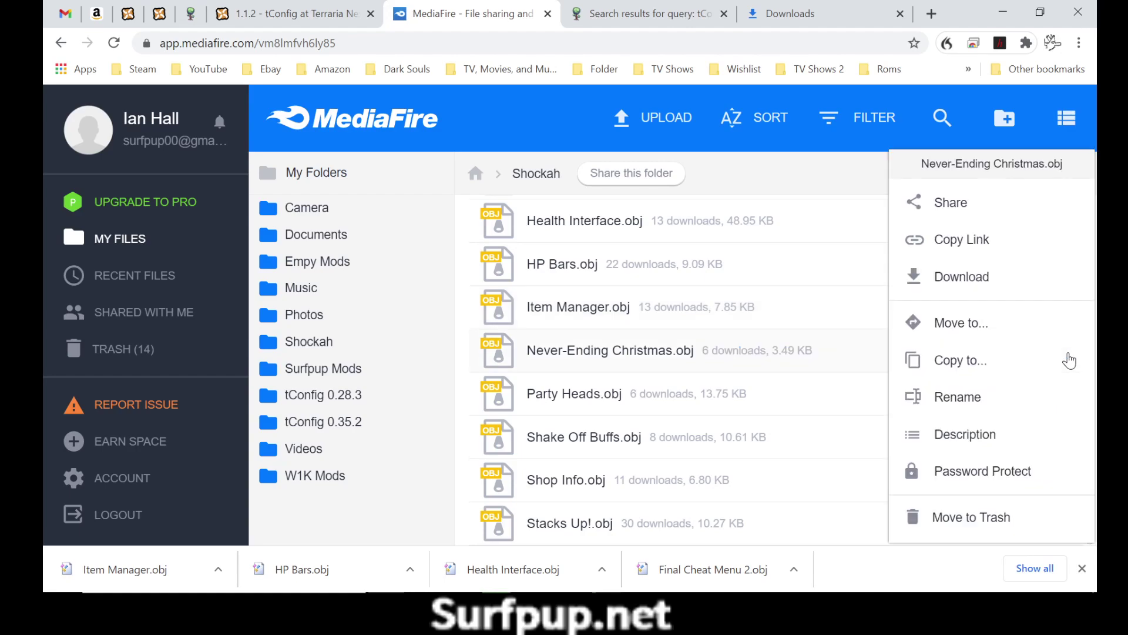
left_click(953, 277)
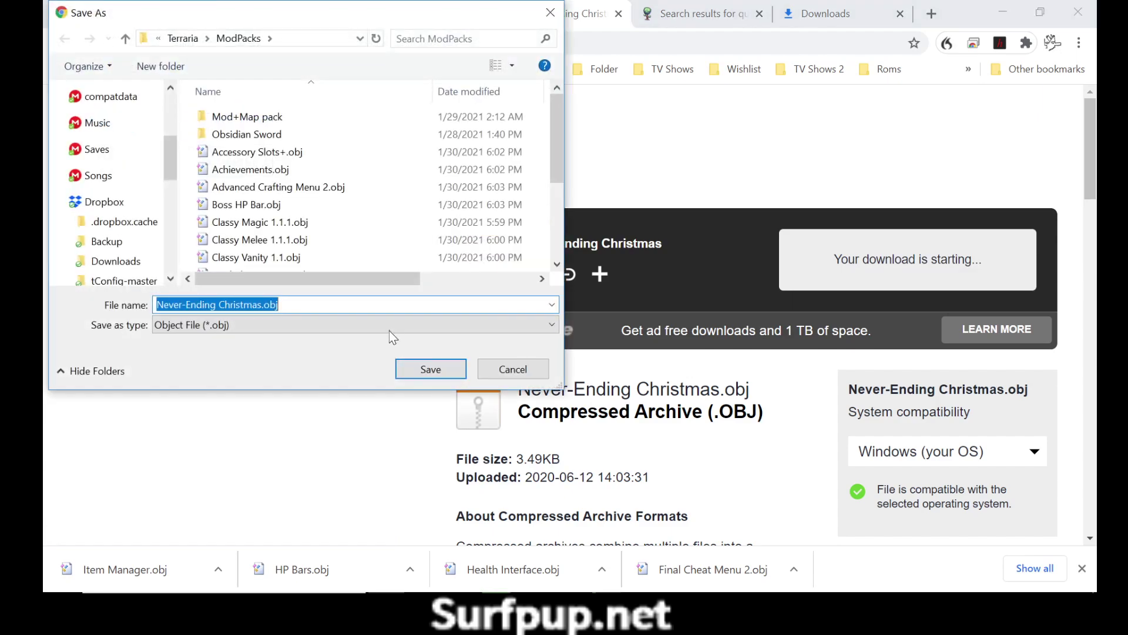
left_click(430, 370)
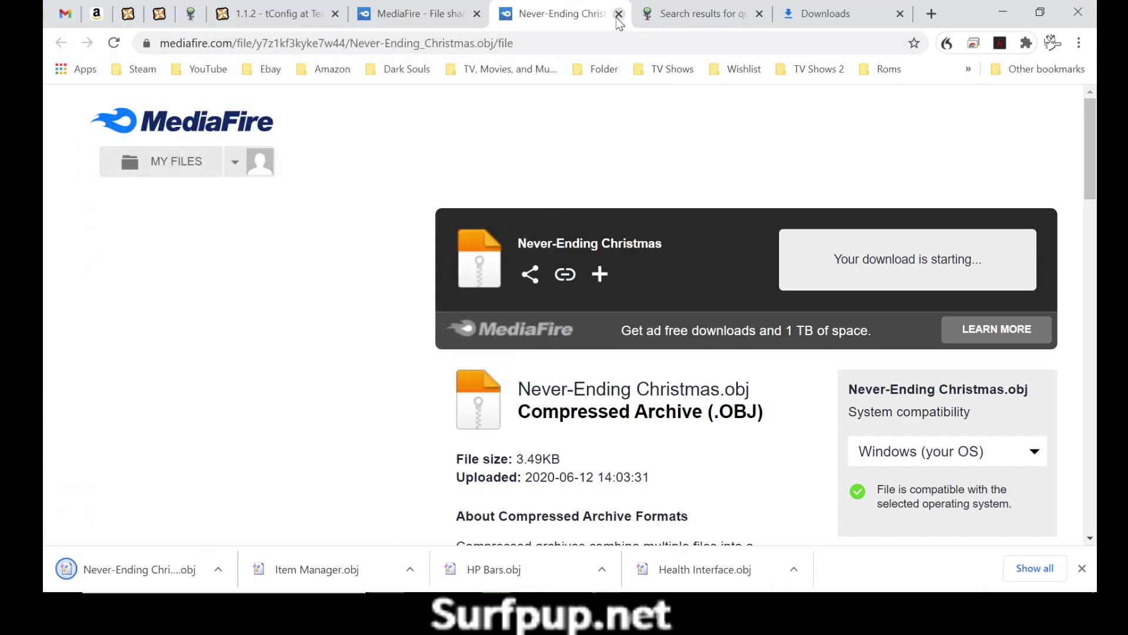
left_click(619, 14)
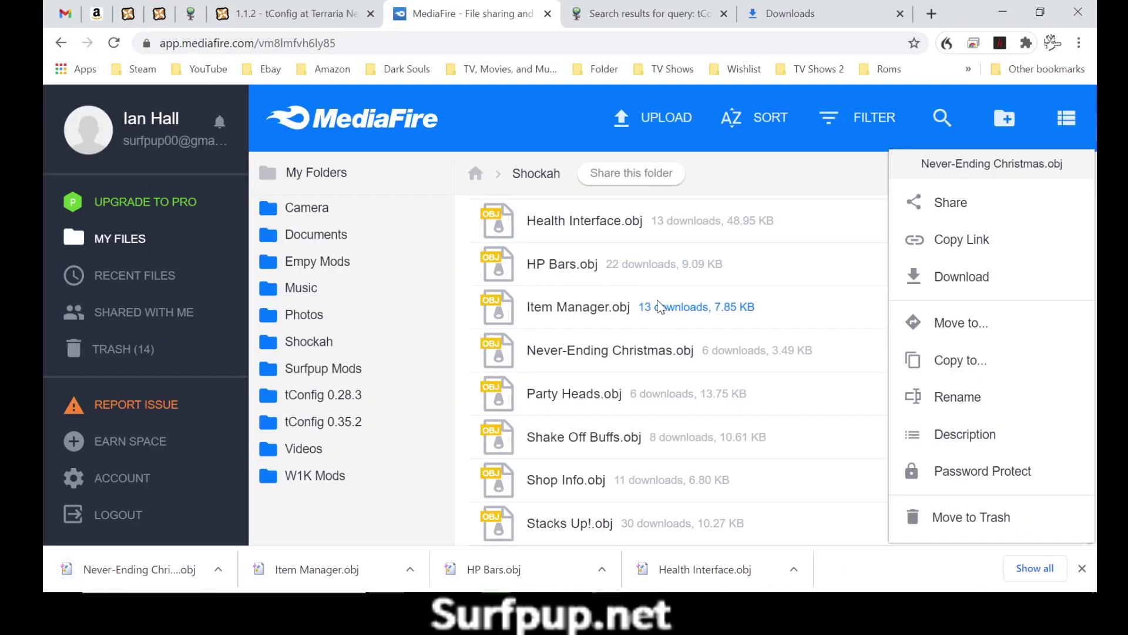
- Download Party Heads.obj into the ModPacks folder under its suggested name and close its download page
left_click(866, 410)
left_click(1029, 410)
left_click(1061, 393)
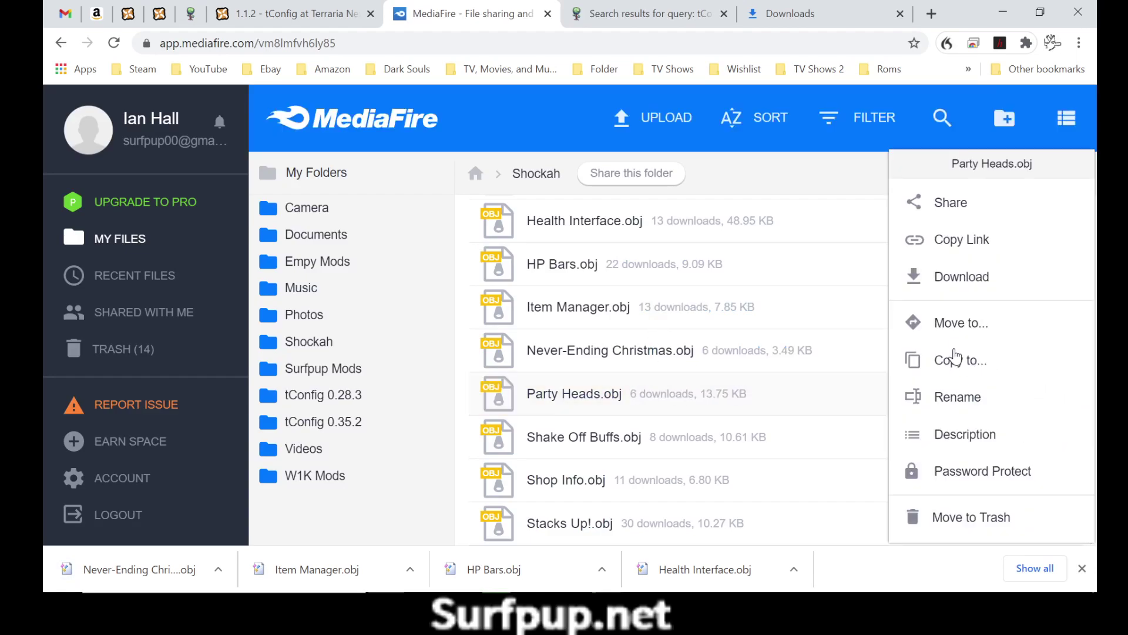
left_click(958, 277)
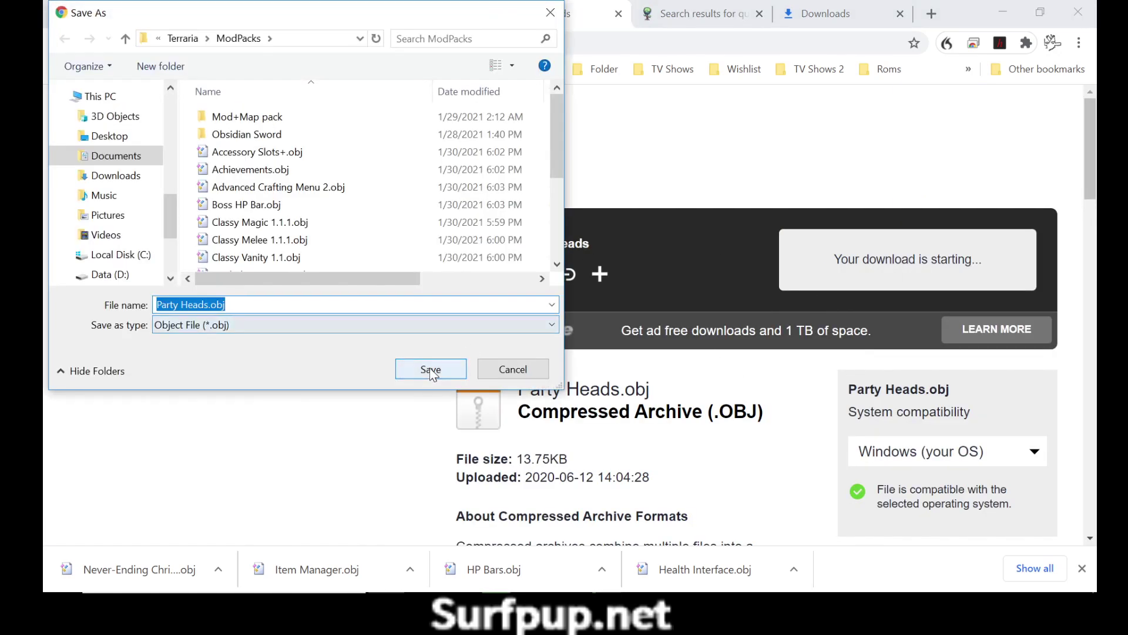
left_click(431, 370)
left_click(618, 13)
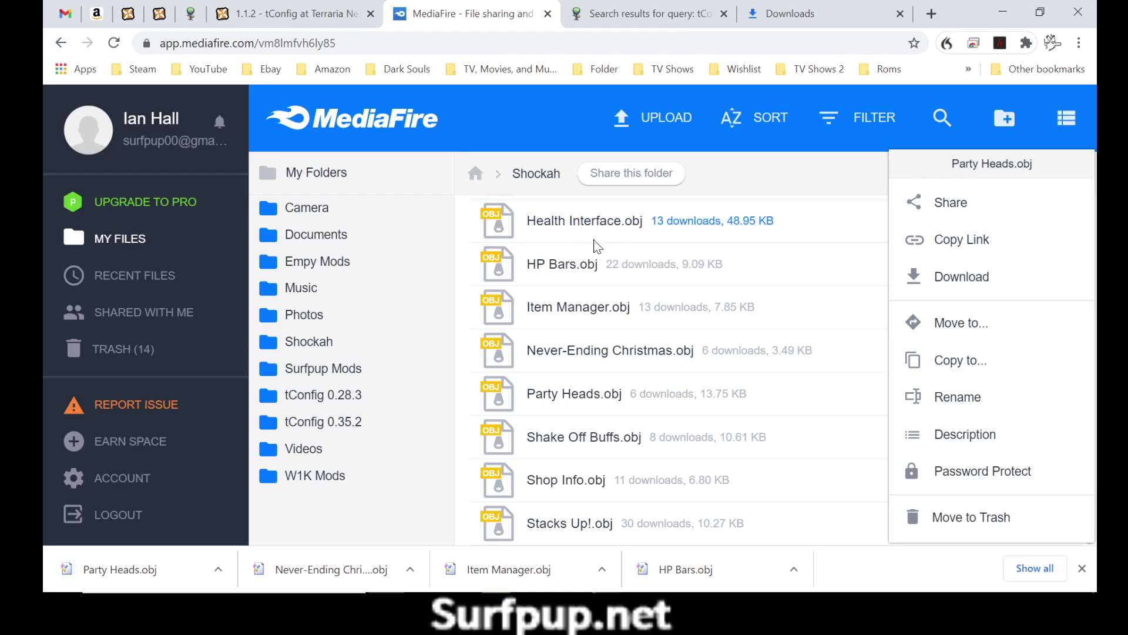
- Download Shake Off Buffs.obj, save it under the suggested name and close its download page
left_click(863, 447)
left_click(863, 447)
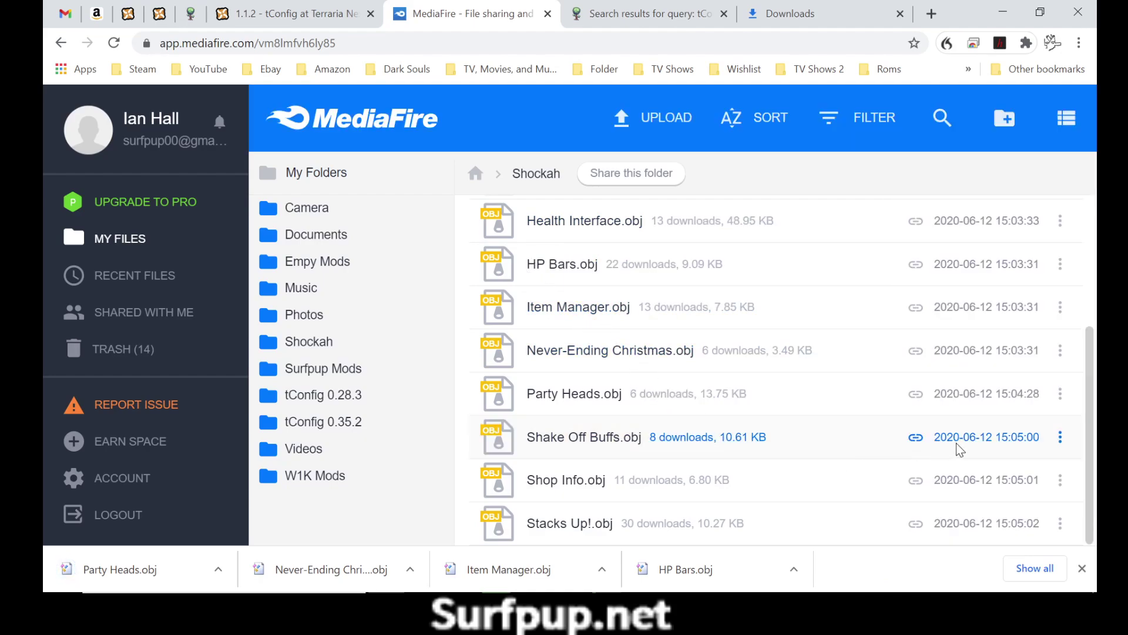
left_click(1061, 438)
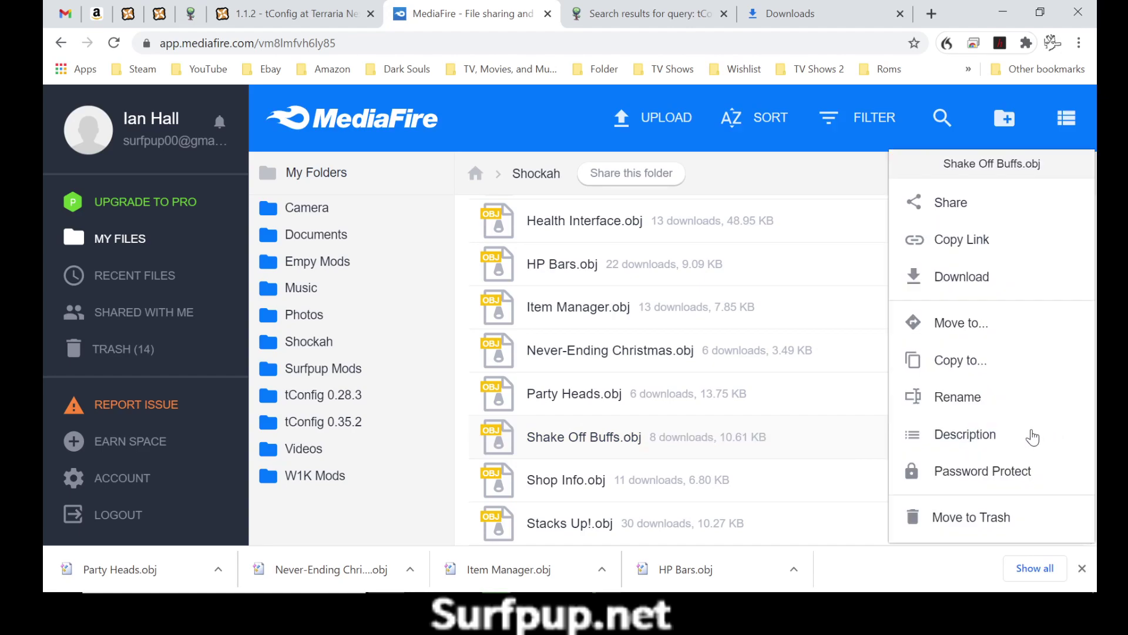
left_click(961, 277)
left_click(821, 254)
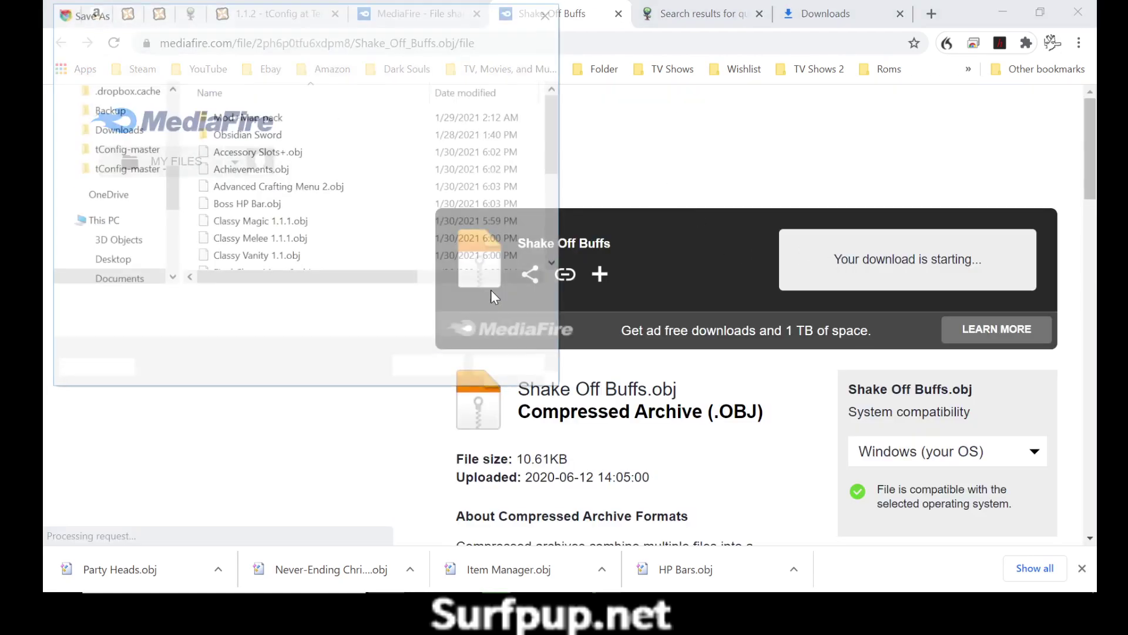
key("Return")
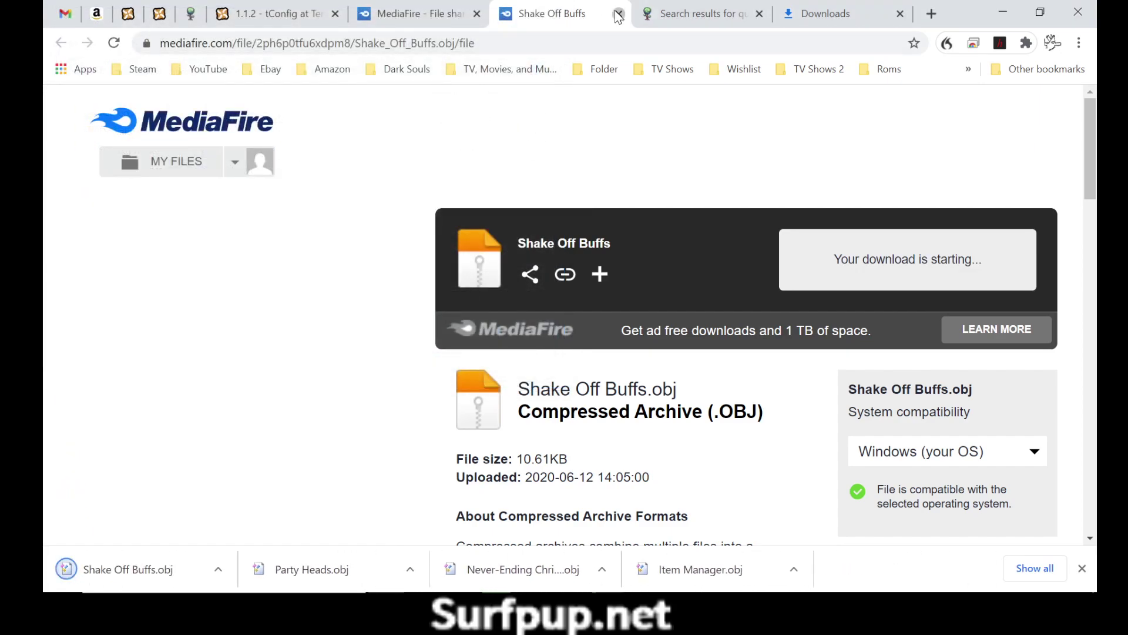
left_click(619, 13)
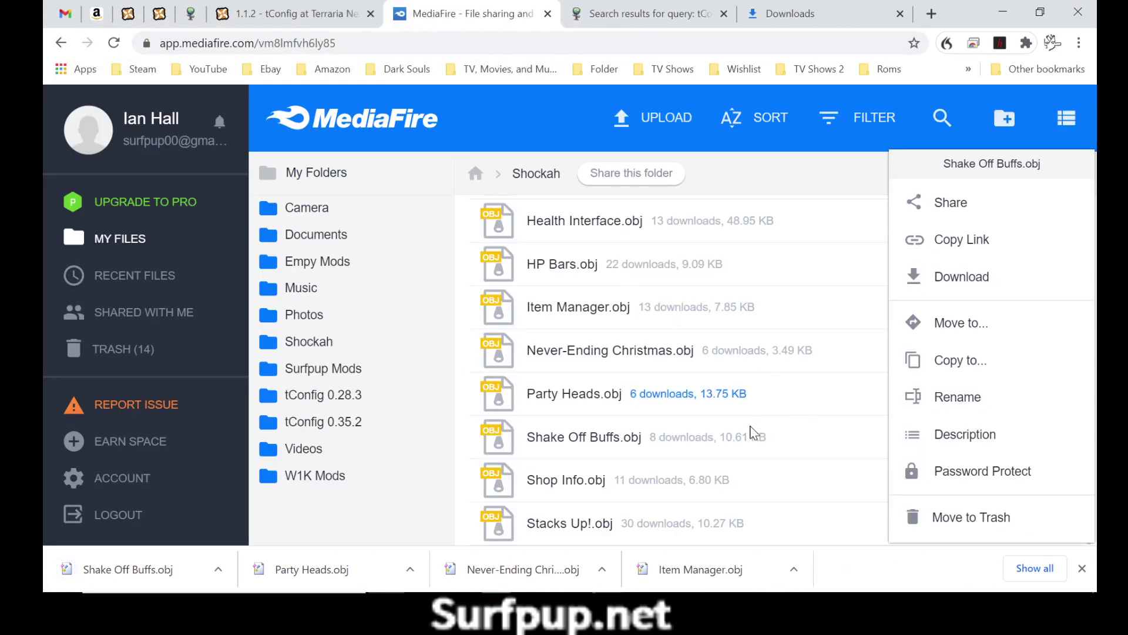
- Download Shop Info.obj into the ModPacks folder and close its download page
left_click(846, 483)
left_click(851, 484)
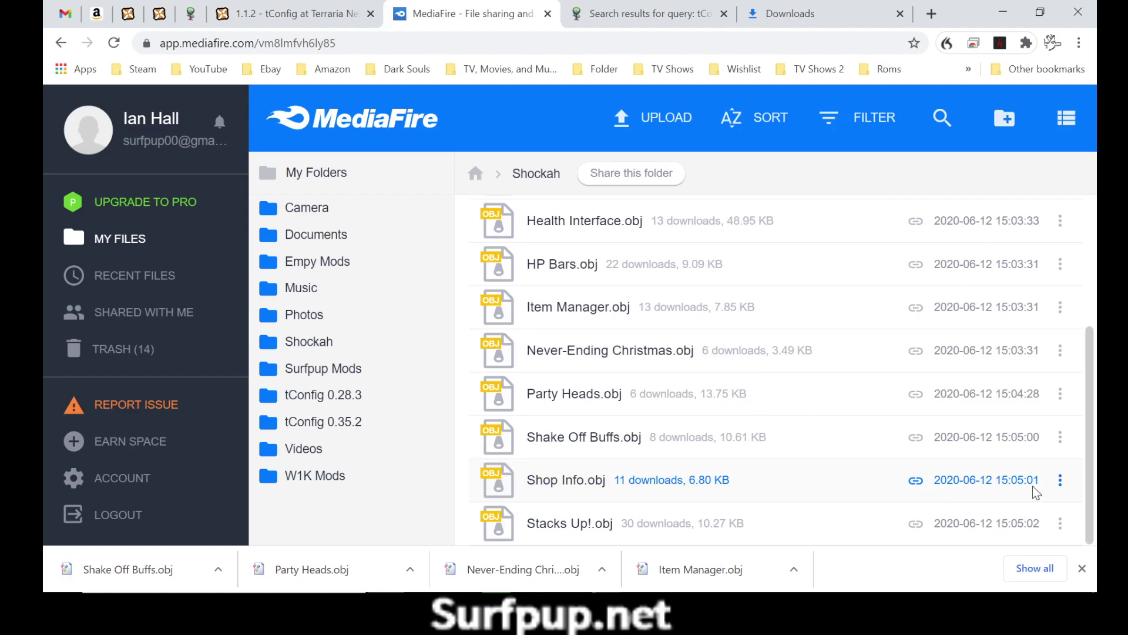
left_click(1061, 481)
left_click(940, 285)
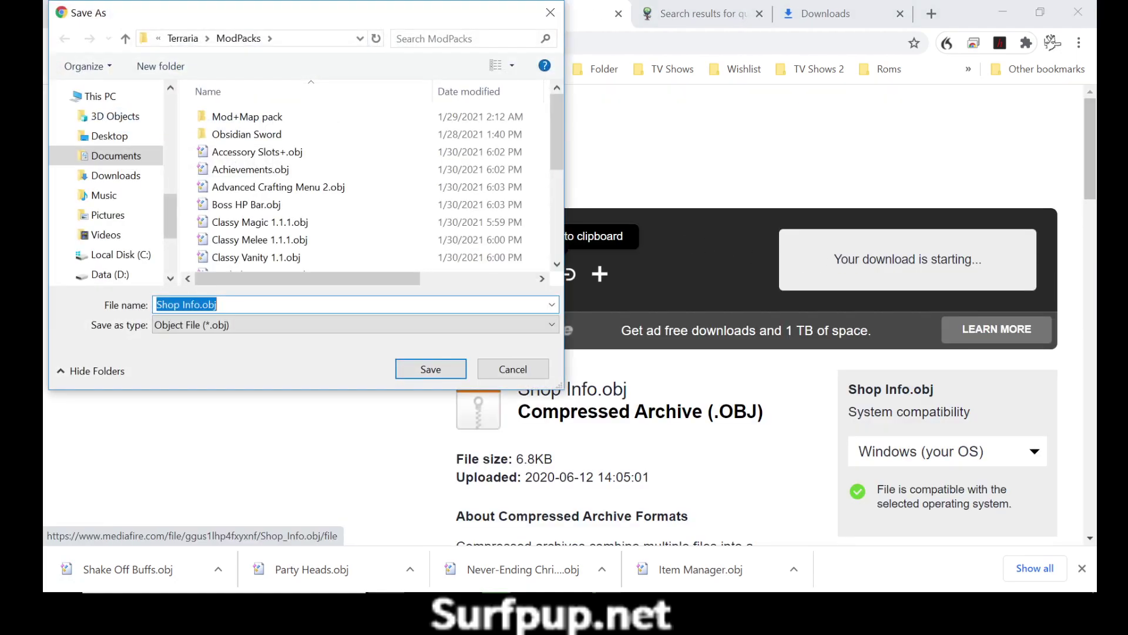
left_click(436, 372)
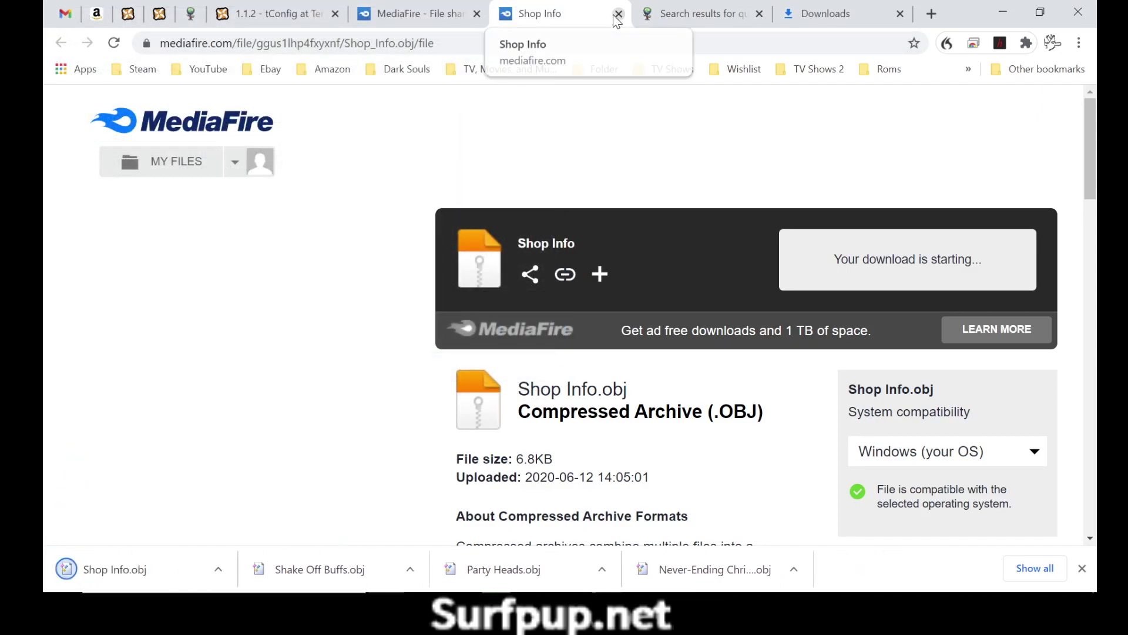
left_click(609, 13)
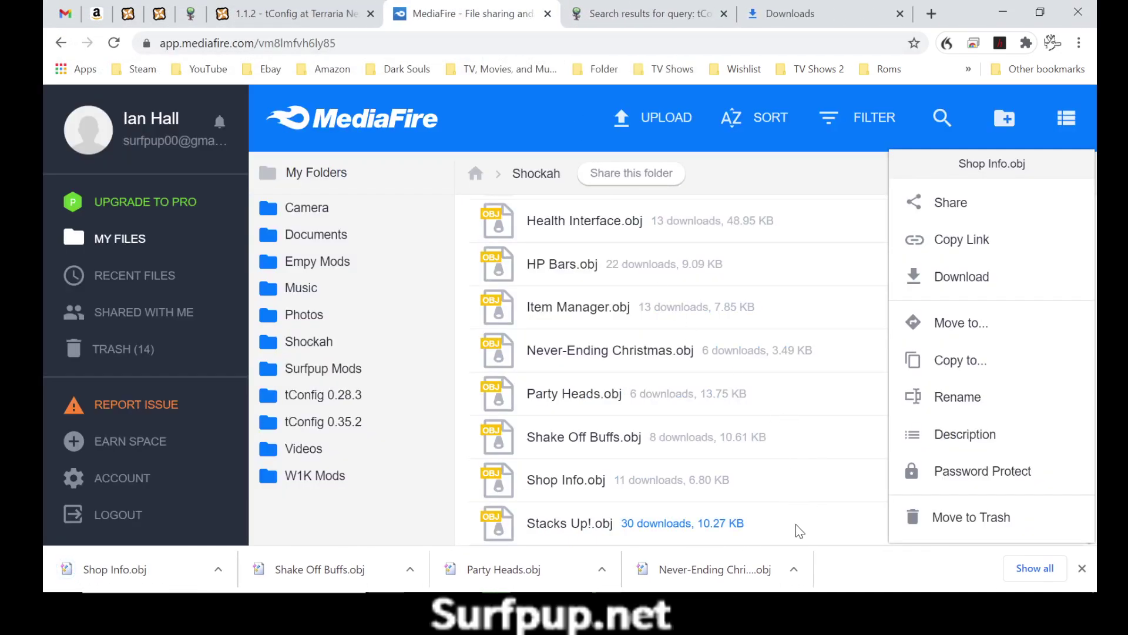
- Download Stacks Up!.obj from the end of the Shockah file list and close its download page
left_click(822, 528)
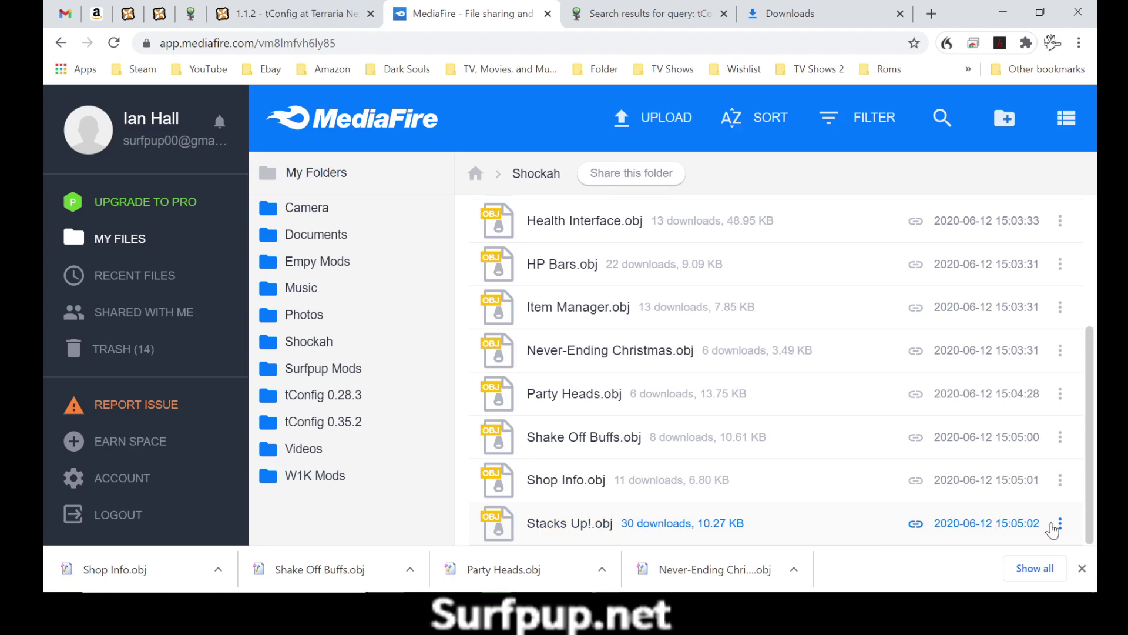
left_click(1058, 524)
left_click(877, 235)
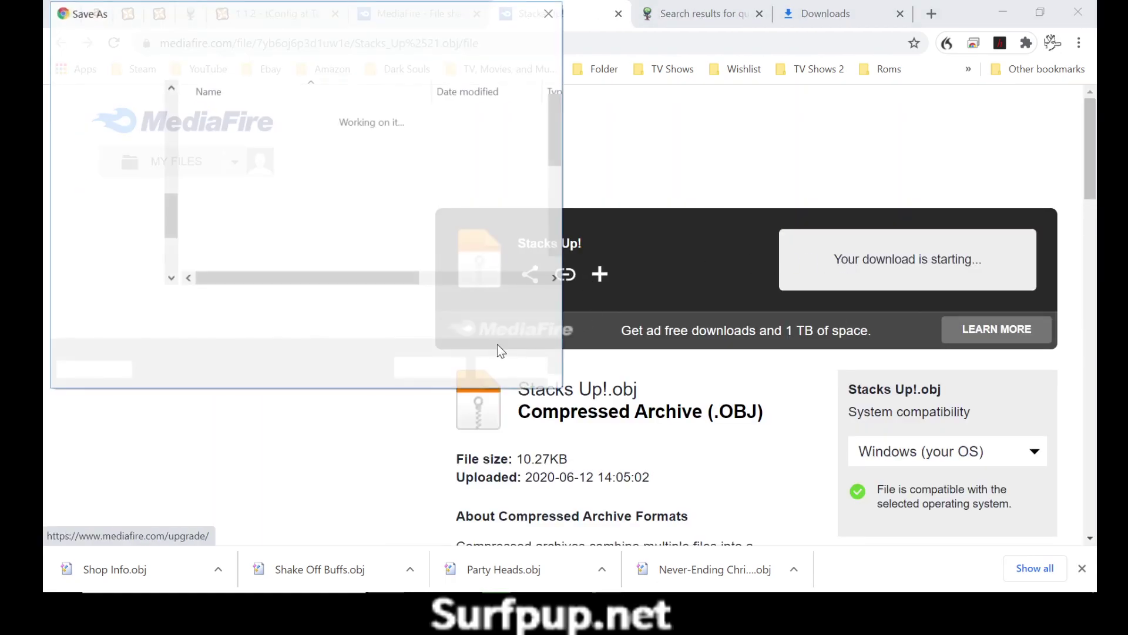
left_click(431, 365)
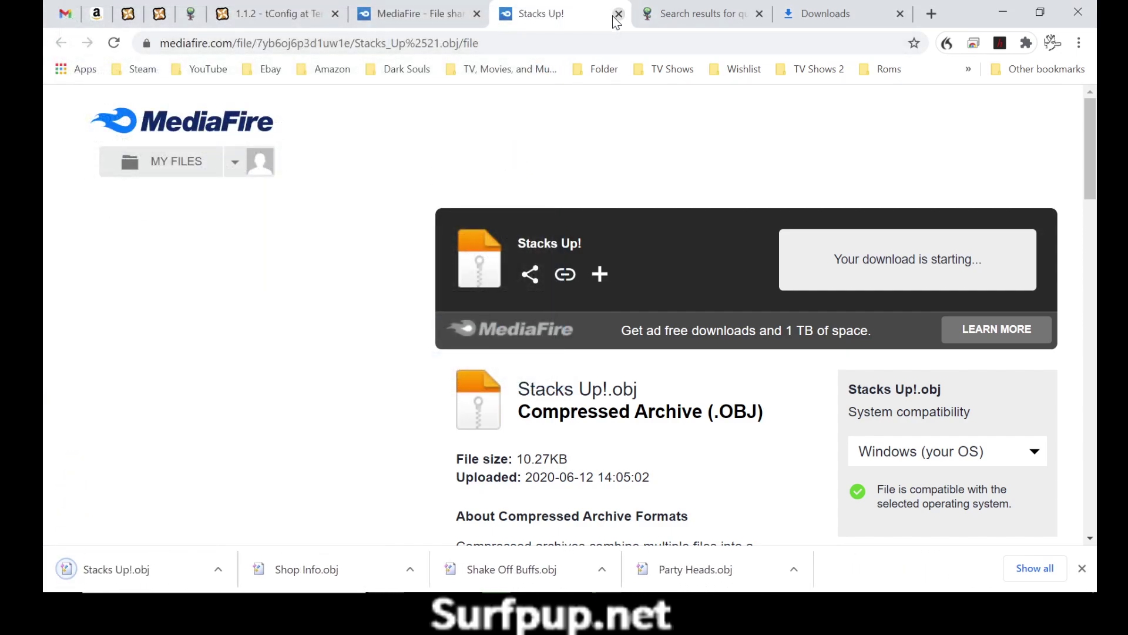
left_click(618, 14)
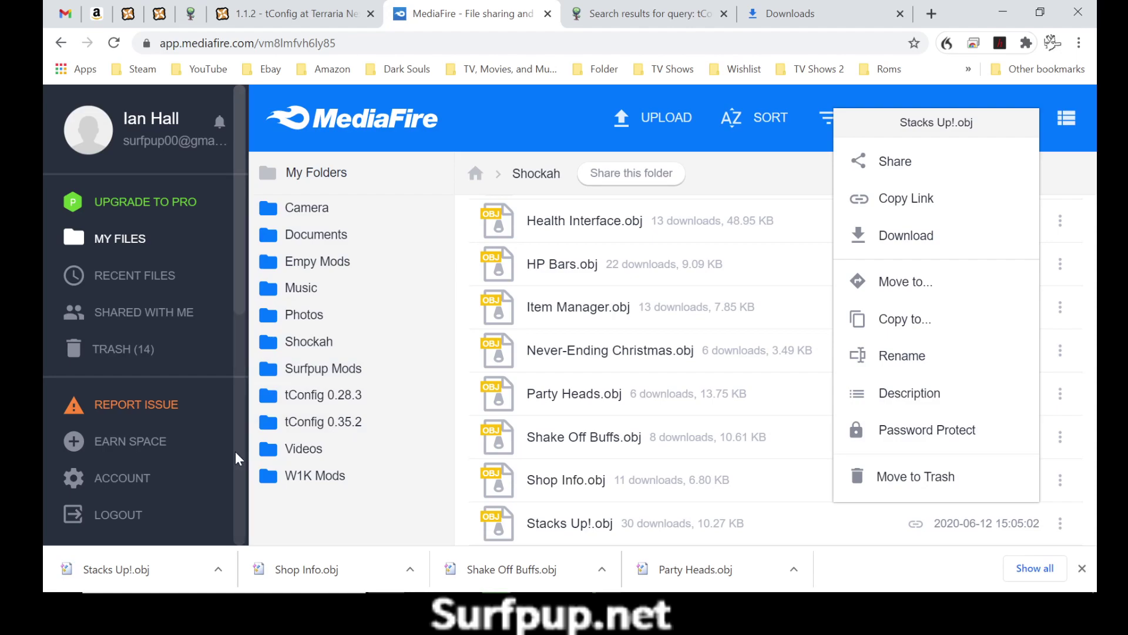
- Open the W1K Mods folder, download Terrariastuck.obj into the ModPacks folder and close its download page
left_click(275, 478)
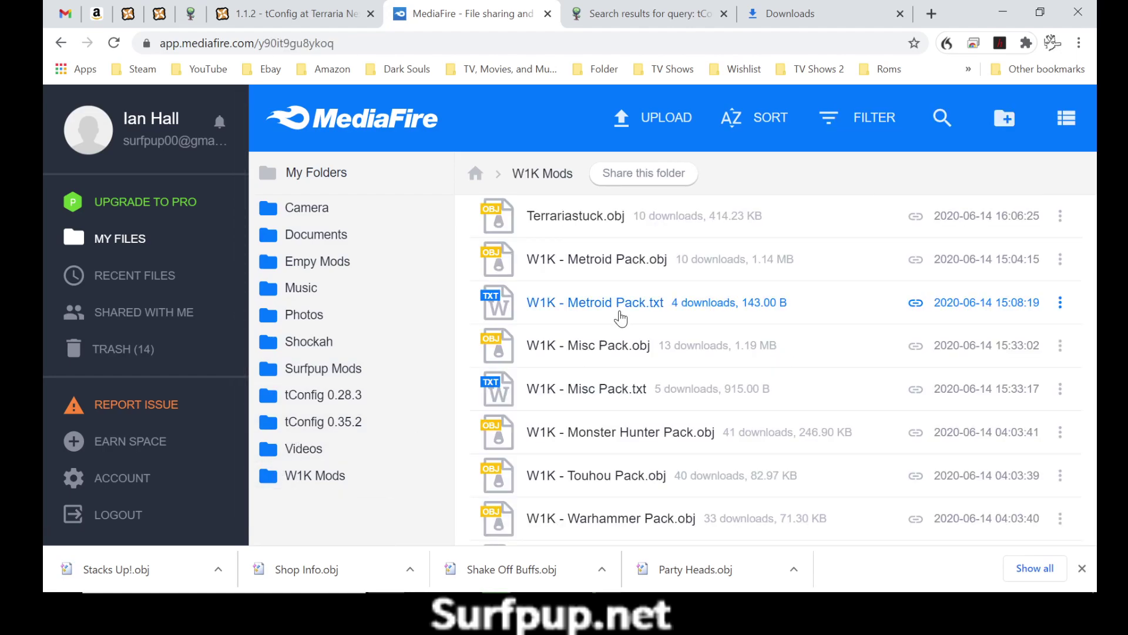
scroll(675, 323, "down", 5)
scroll(705, 334, "up", 5)
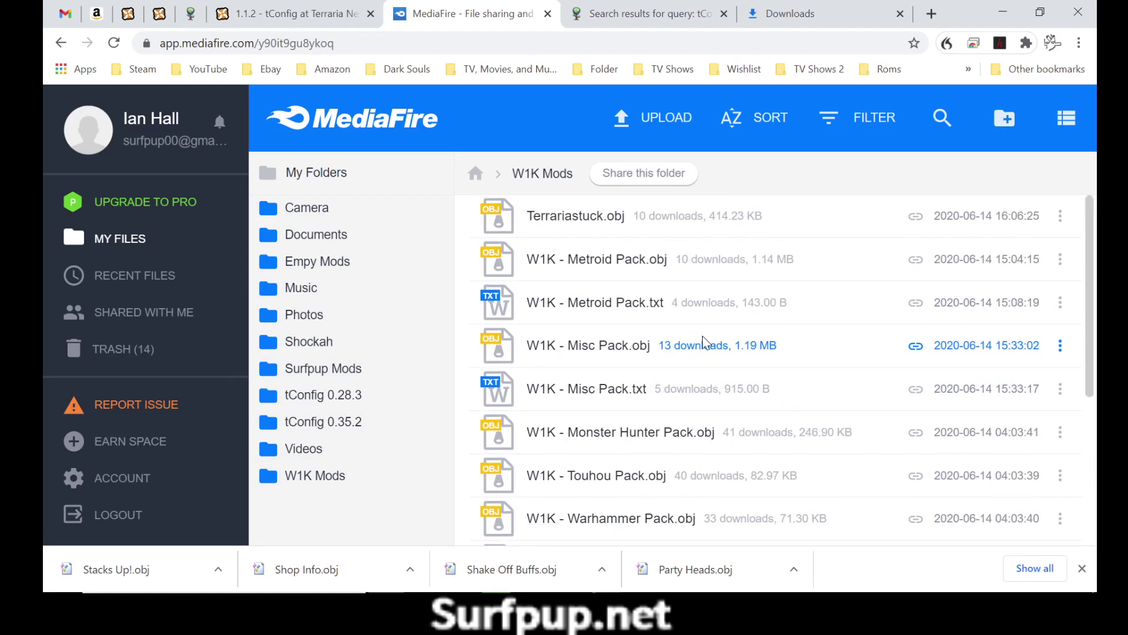
left_click(1060, 216)
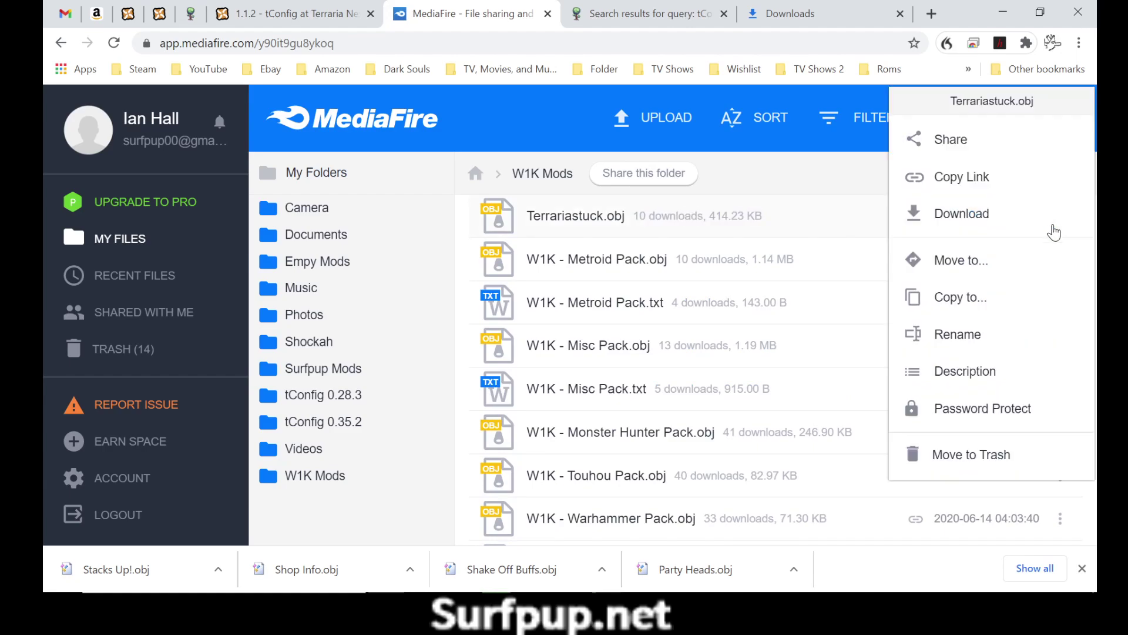
left_click(947, 222)
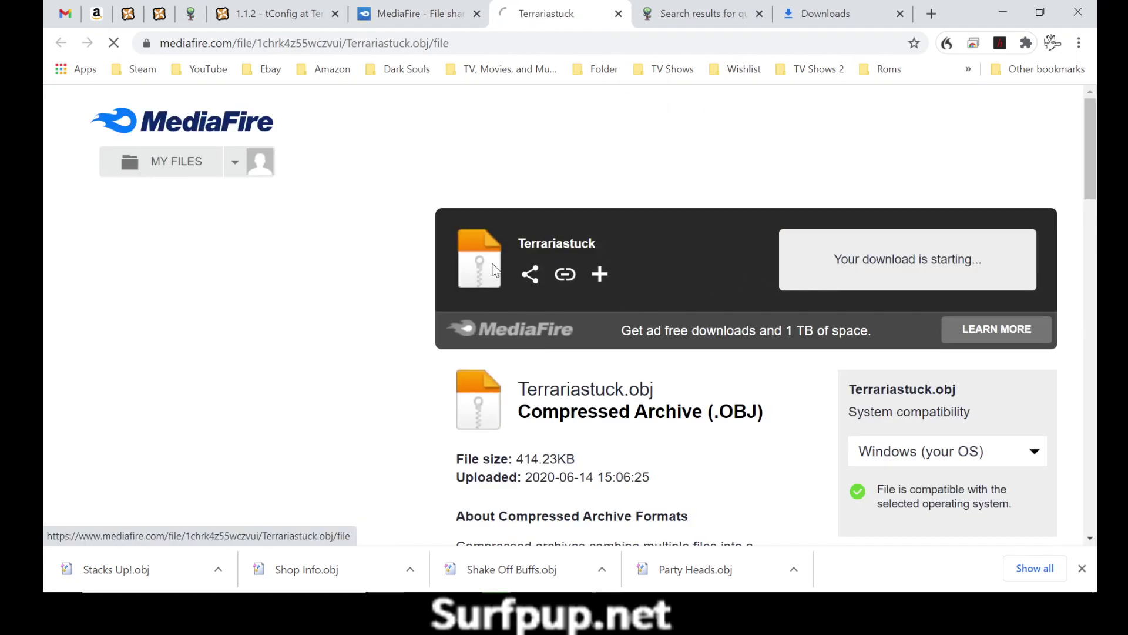
left_click(428, 369)
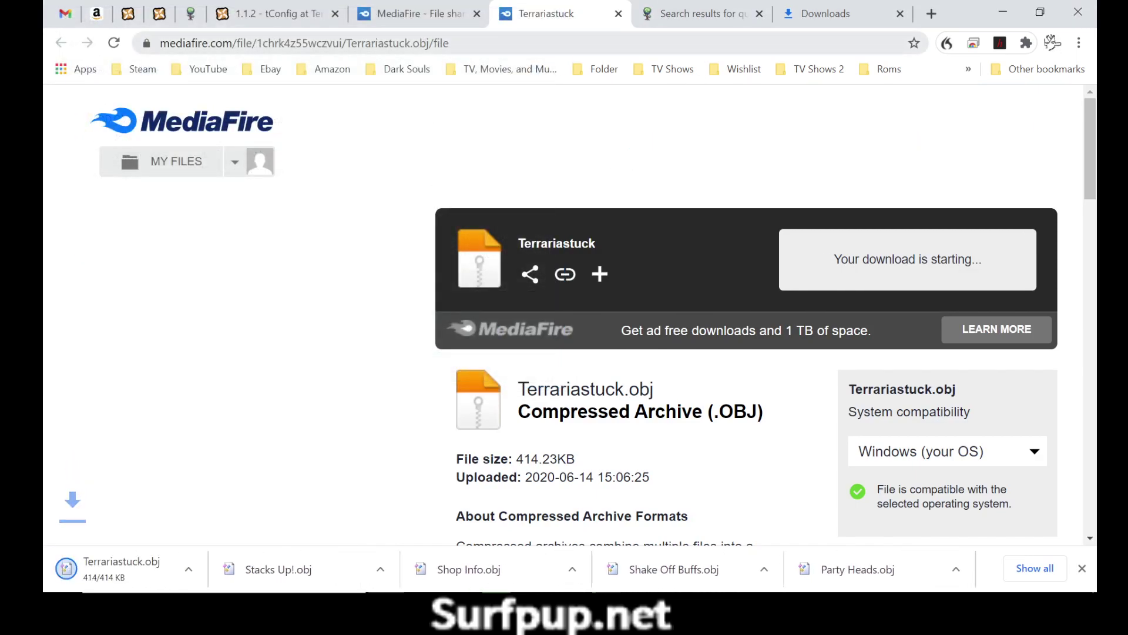
left_click(619, 13)
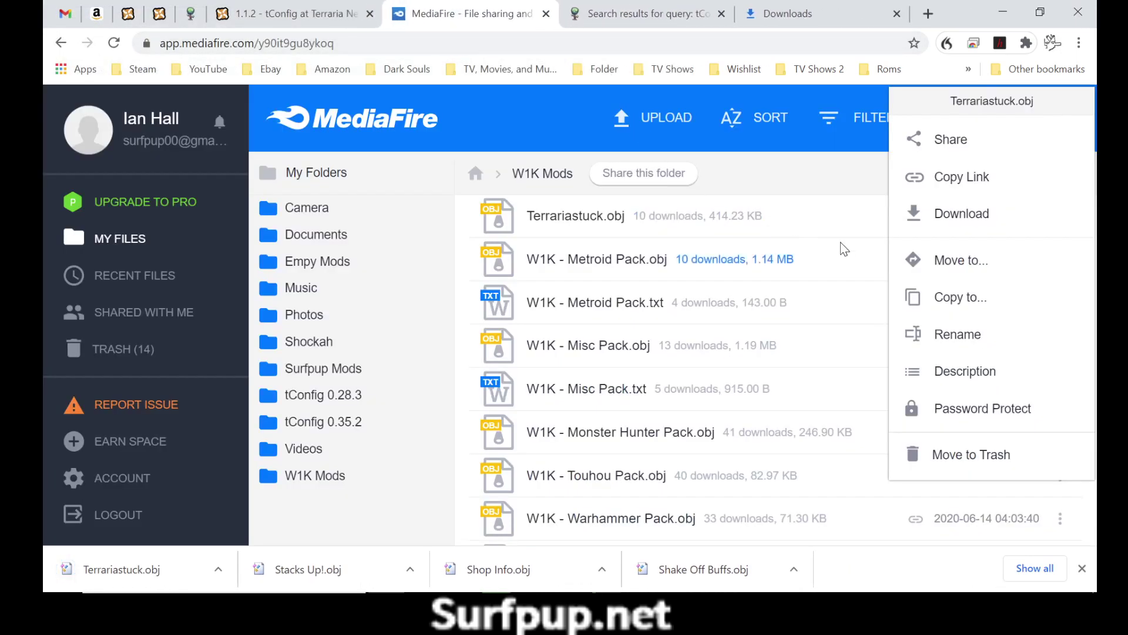
- Download W1K - Metroid Pack.obj, save it under the suggested name and close its download page
left_click(813, 267)
left_click(813, 267)
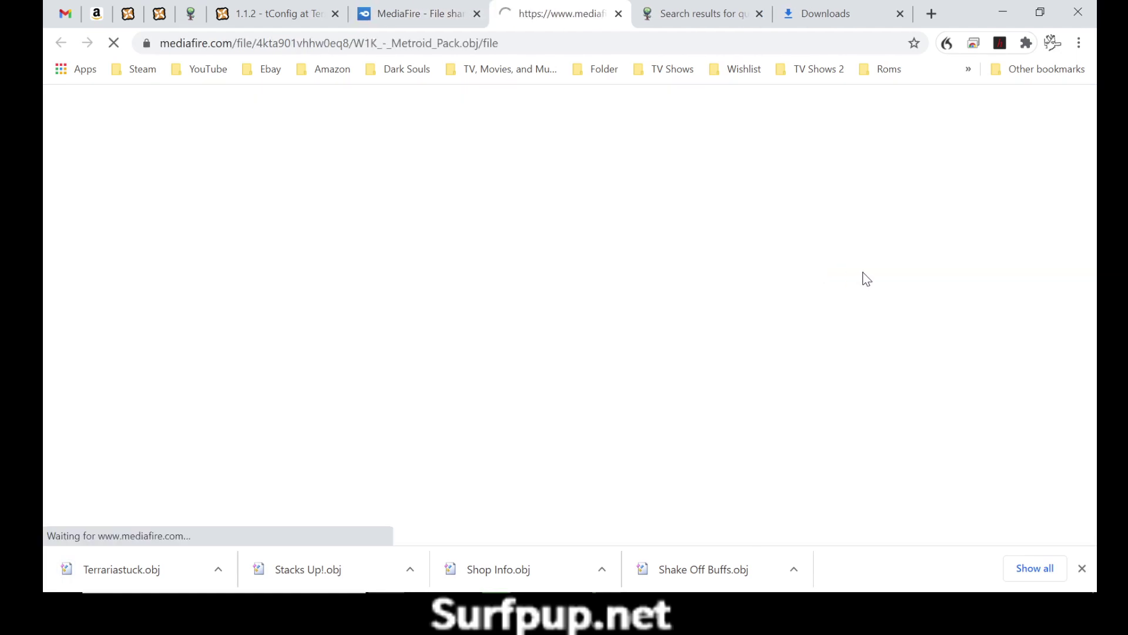
left_click(864, 279)
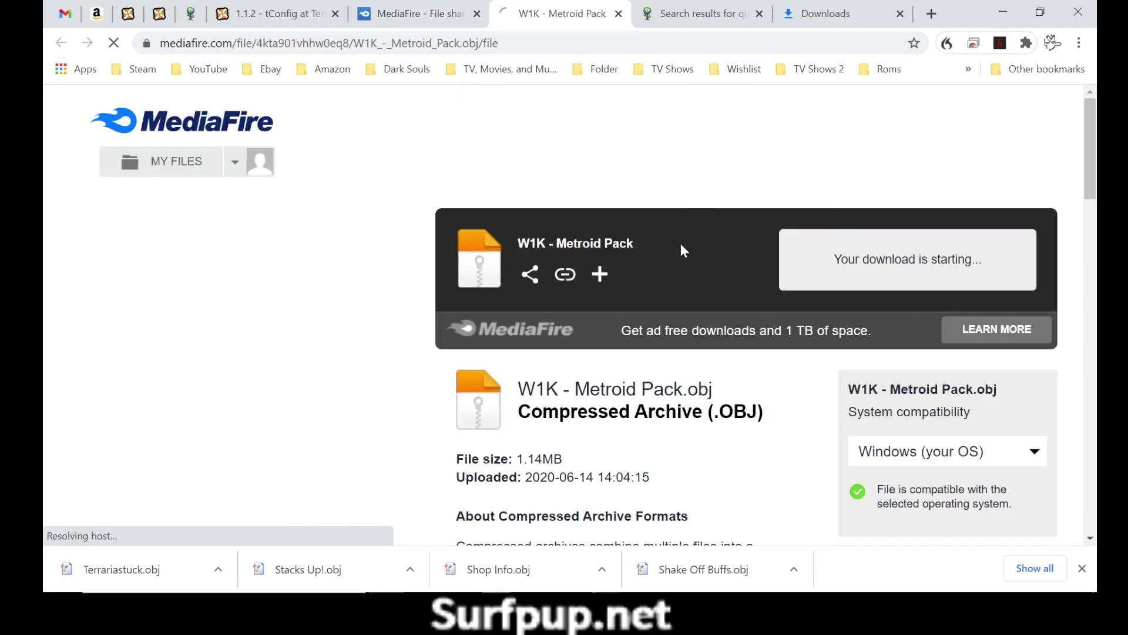
left_click(407, 376)
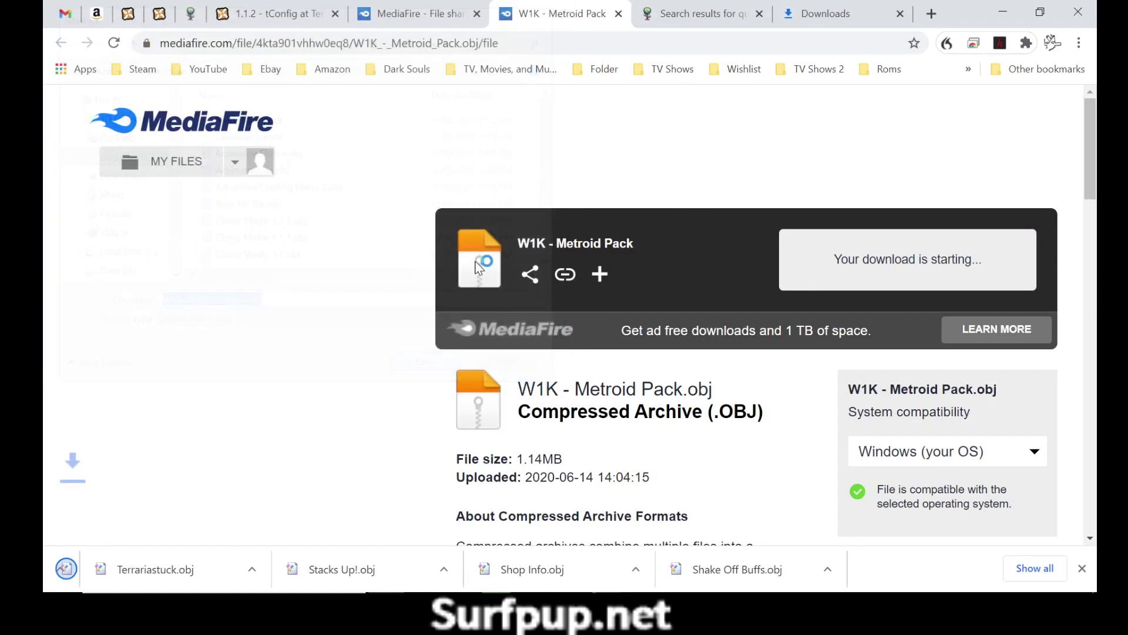
left_click(619, 15)
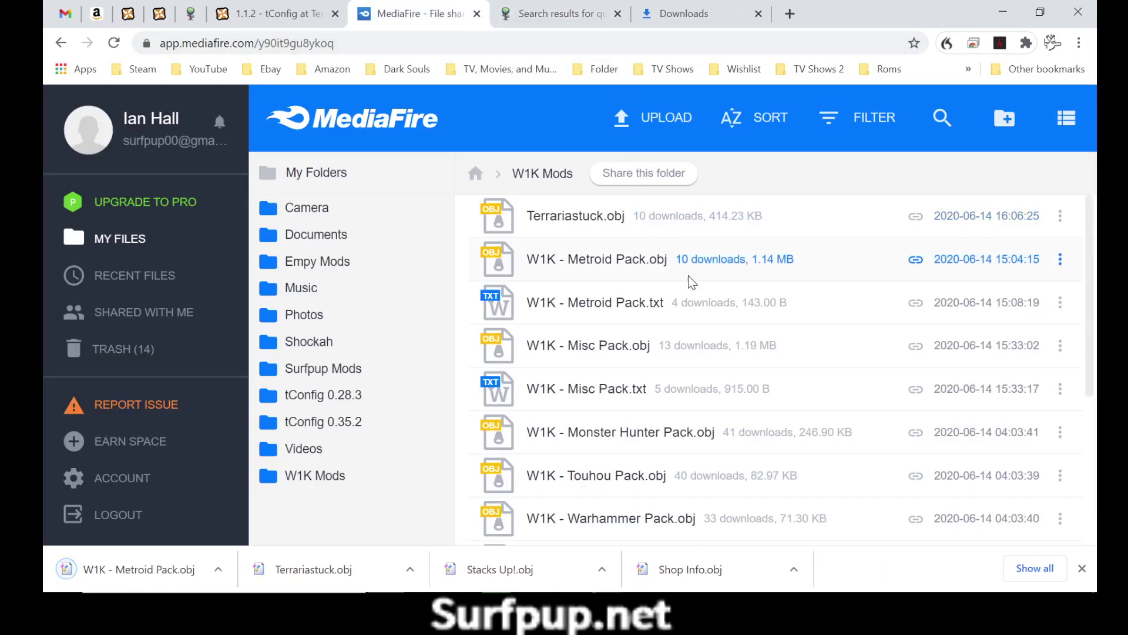
- Download W1K - Misc Pack.obj into the ModPacks folder under its suggested name and close its download page
left_click(880, 342)
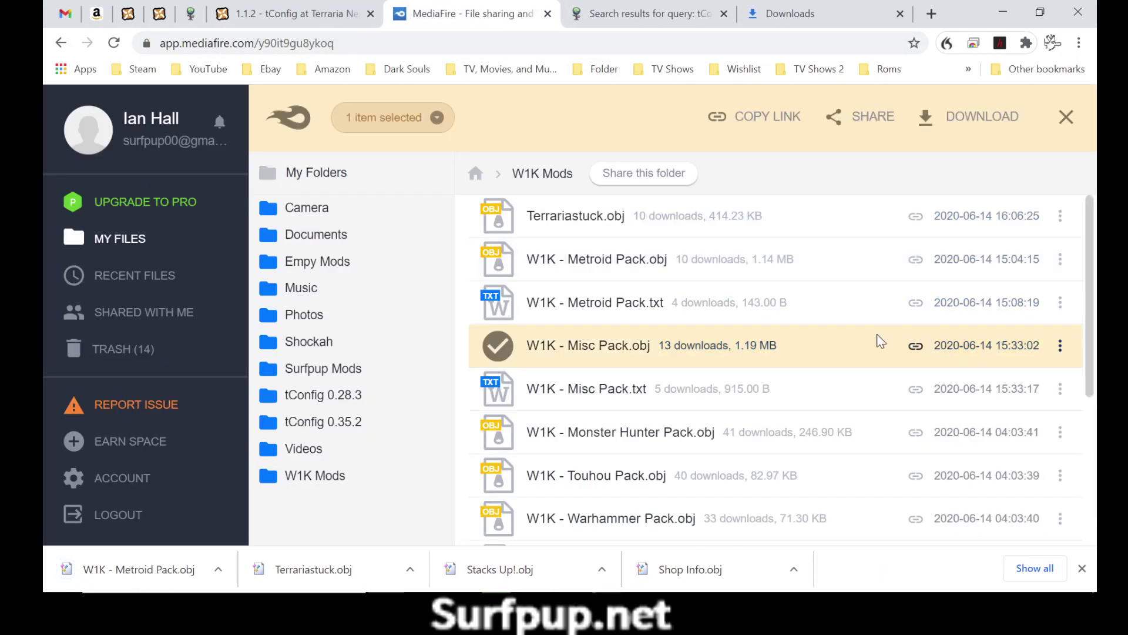
left_click(1031, 338)
left_click(1060, 346)
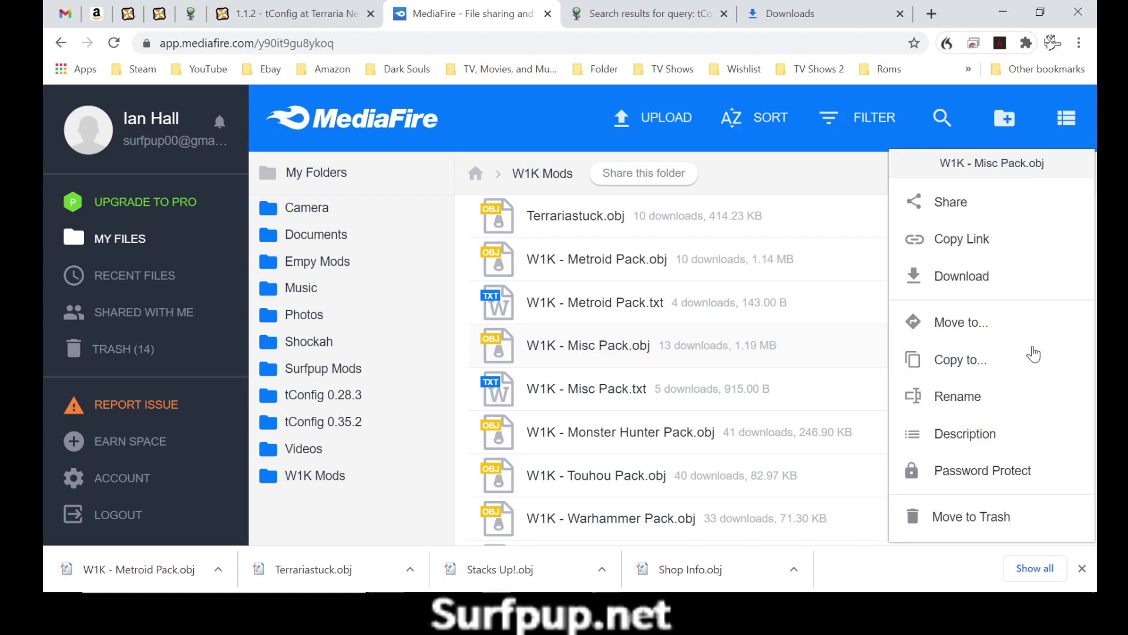
left_click(961, 276)
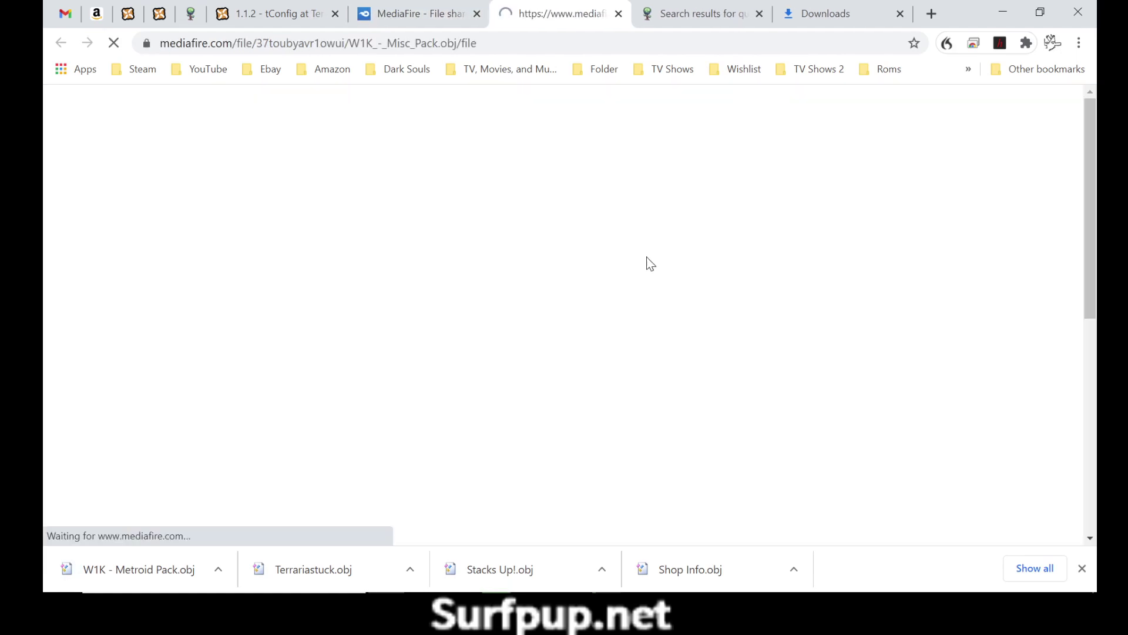
left_click(841, 279)
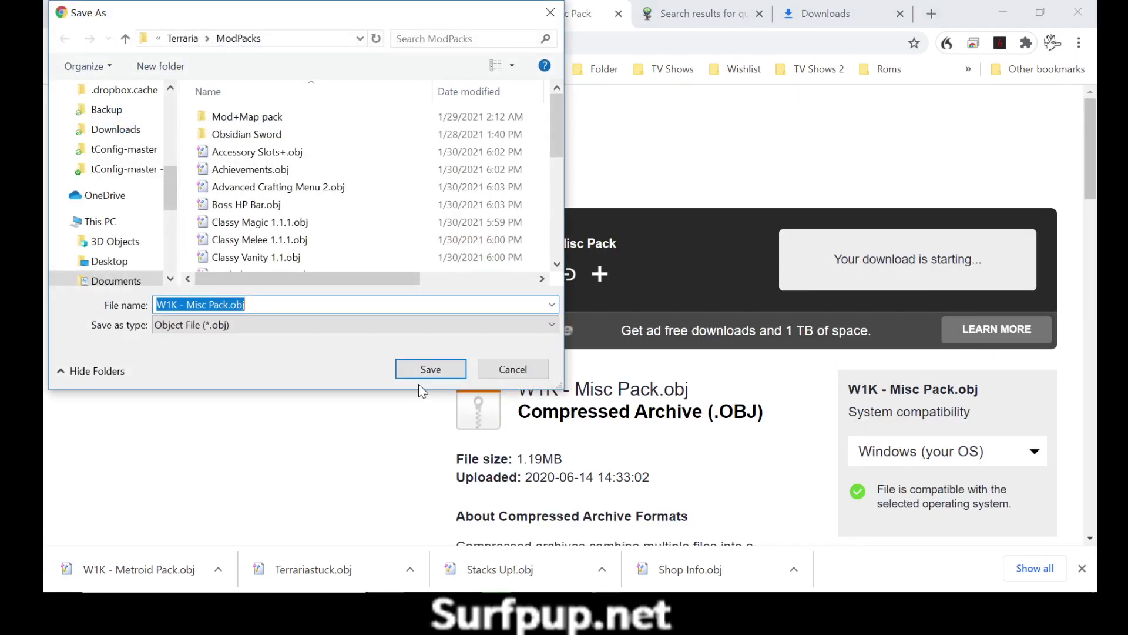
left_click(416, 372)
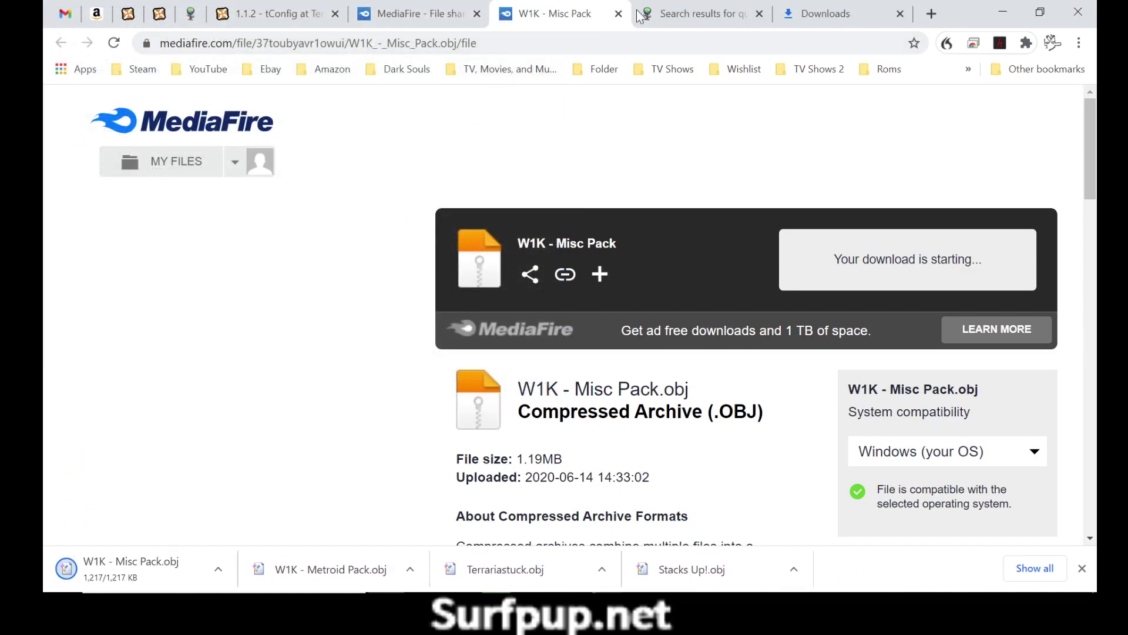
left_click(619, 13)
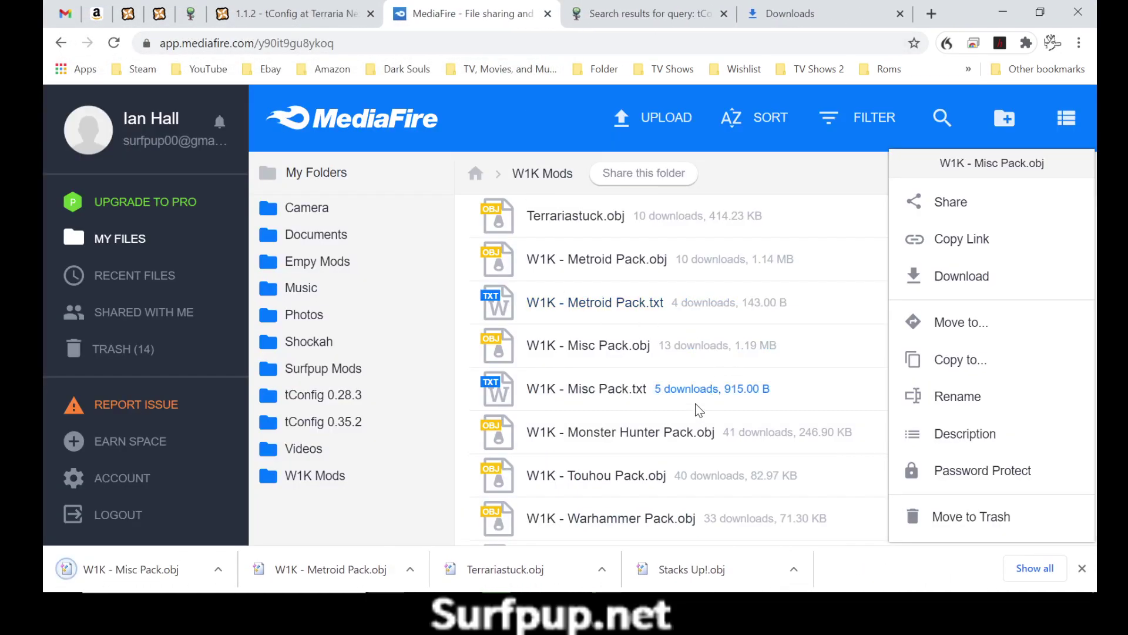
- Download W1K - Monster Hunter Pack.obj into the ModPacks folder and close its download page
double_click(845, 438)
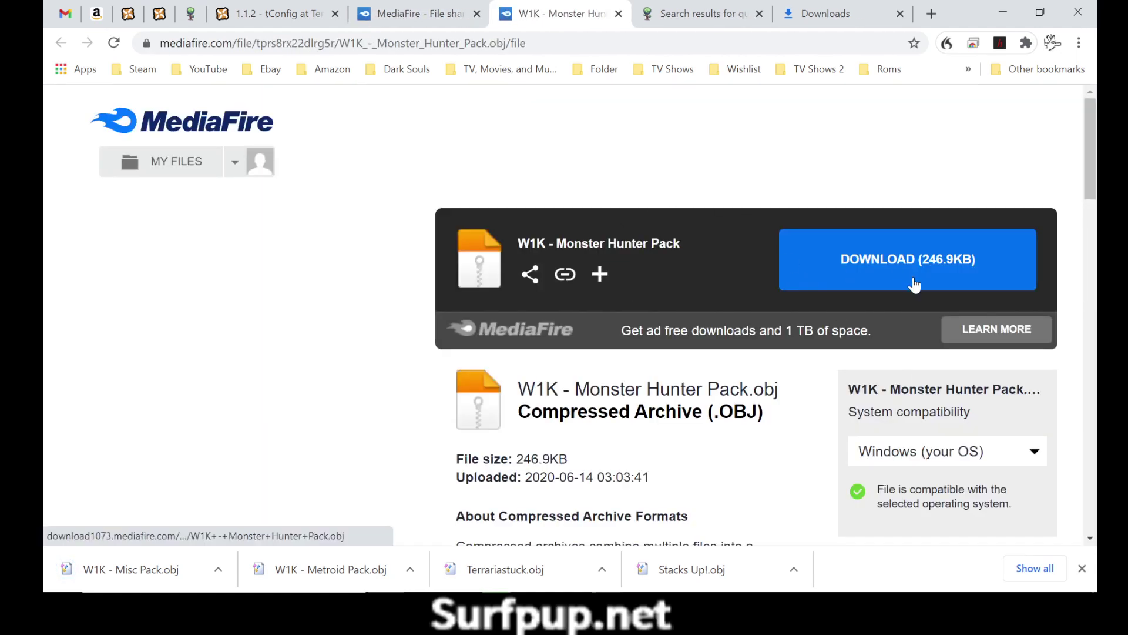
left_click(894, 286)
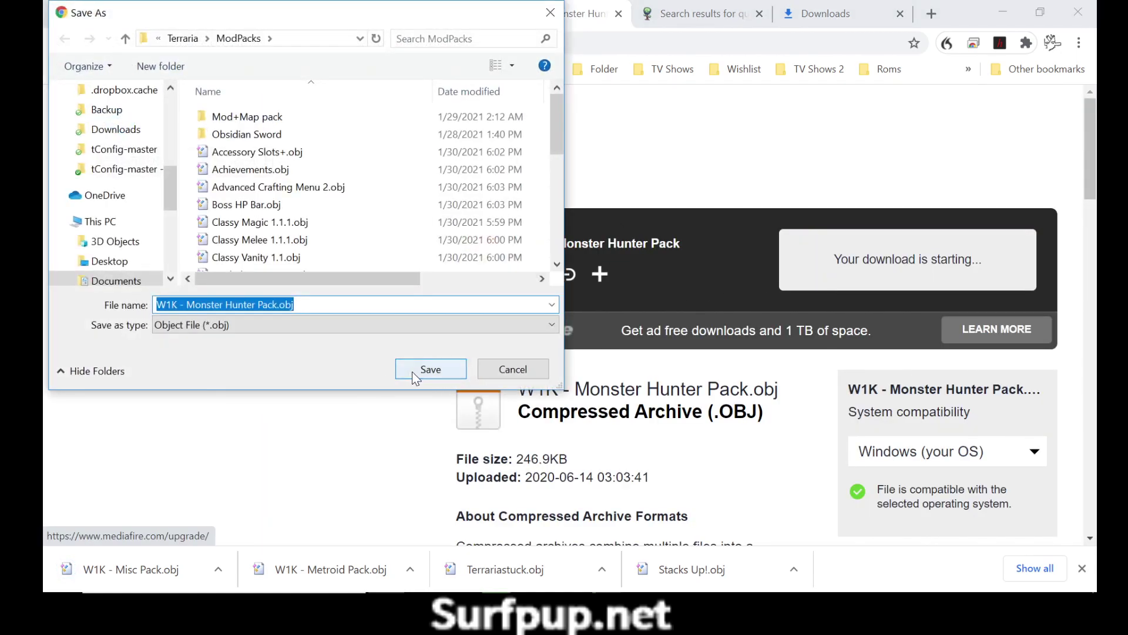
left_click(412, 372)
key("ctrl+w")
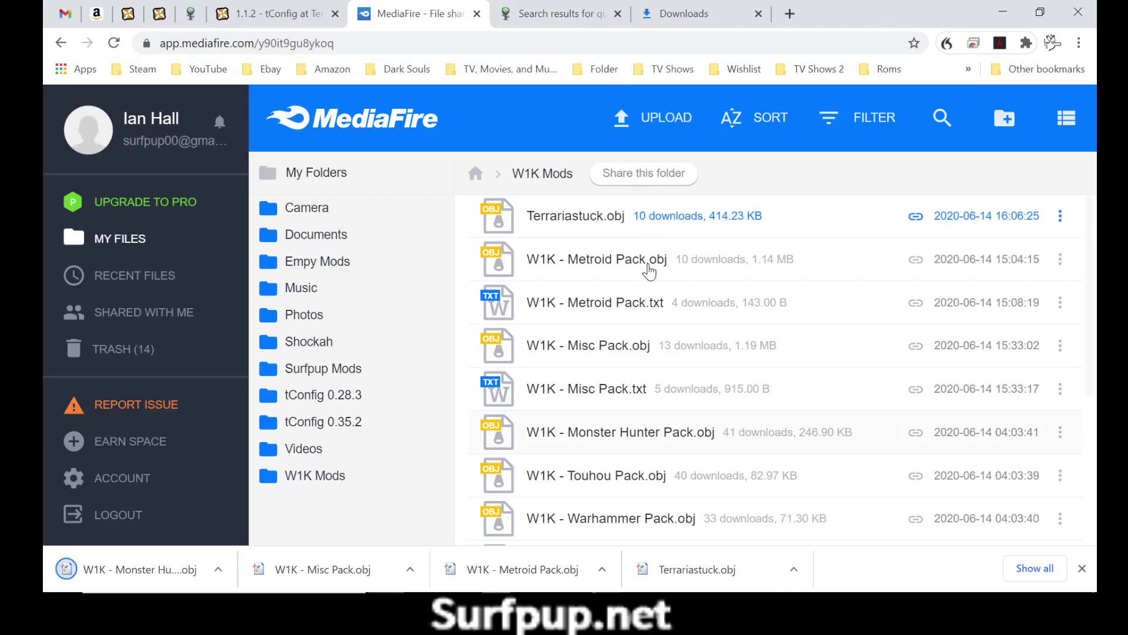
- Download W1K - Touhou Pack.obj, save it under the suggested name and close its download page
scroll(726, 335, "down", 3)
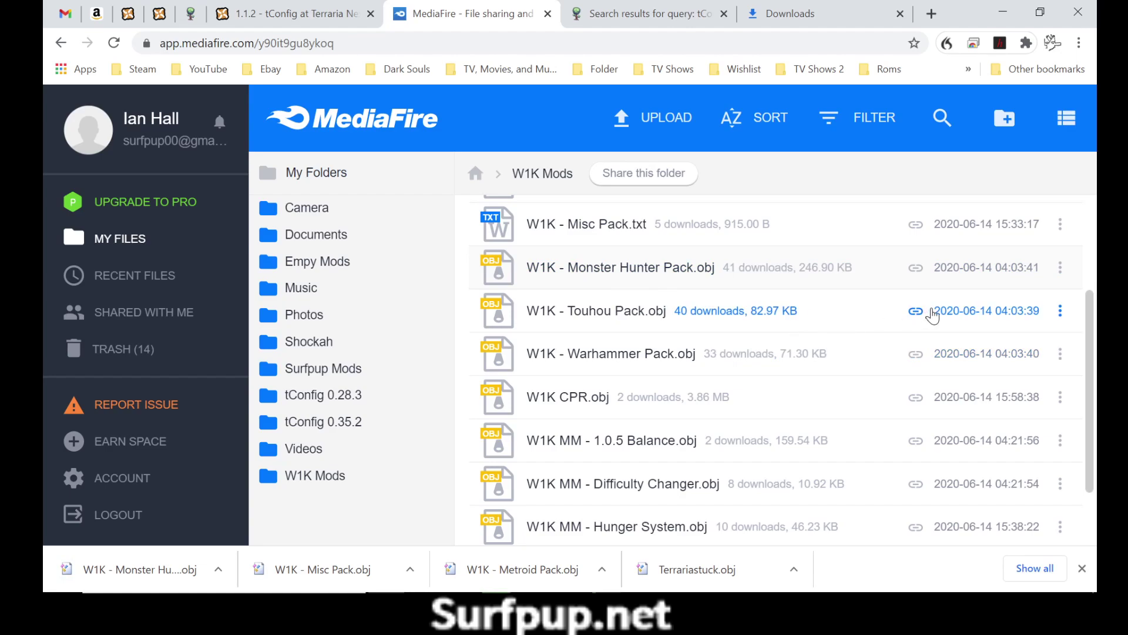
left_click(1062, 312)
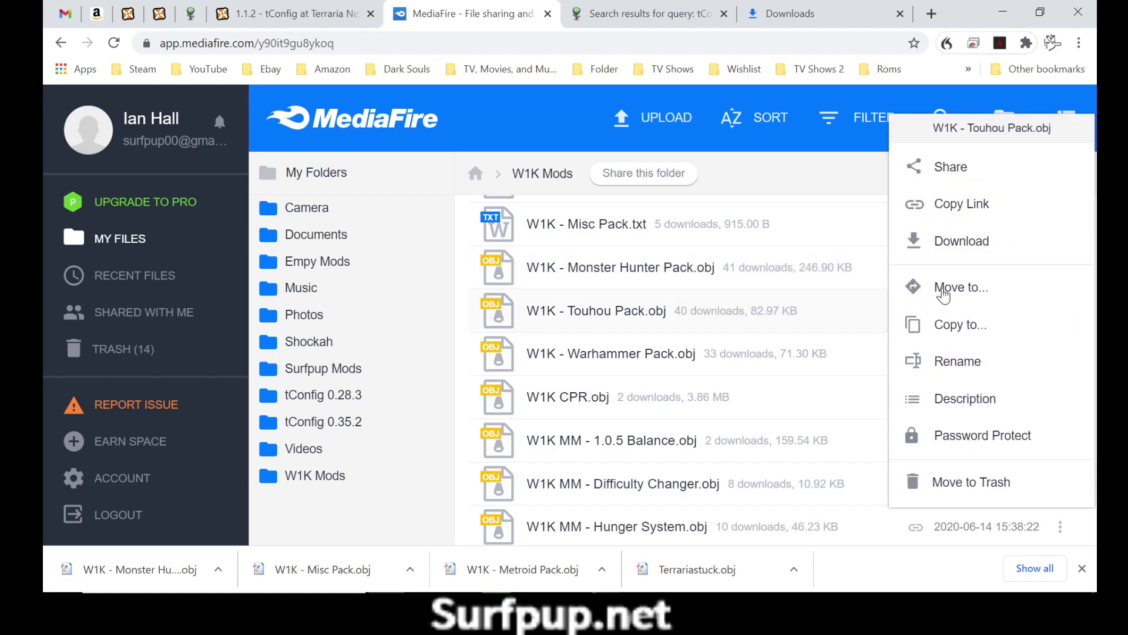
left_click(938, 254)
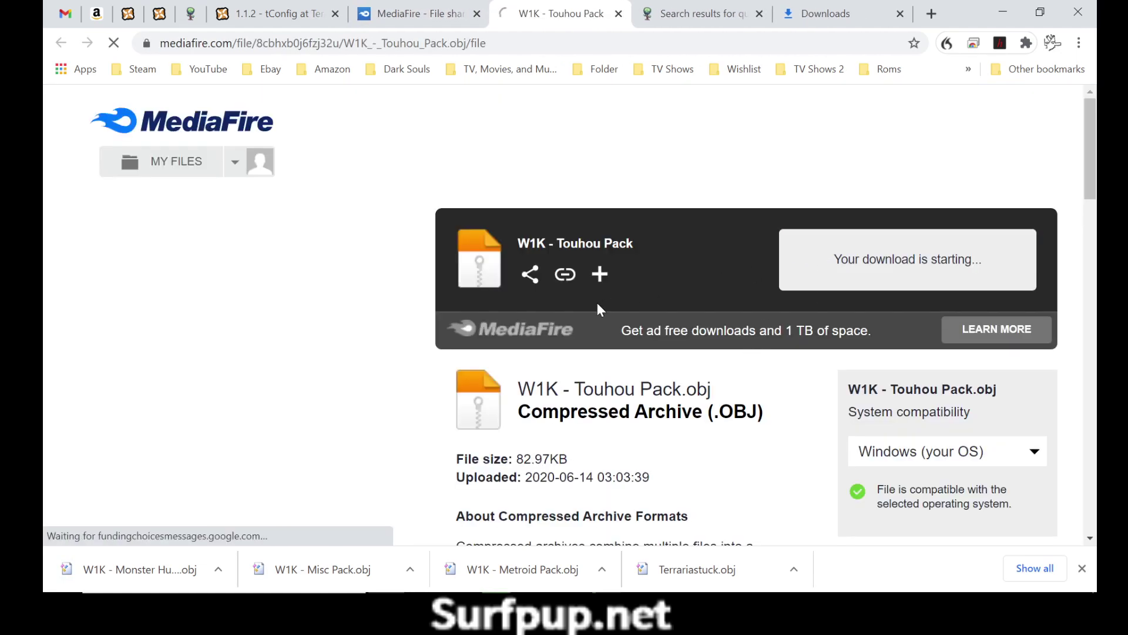
left_click(416, 368)
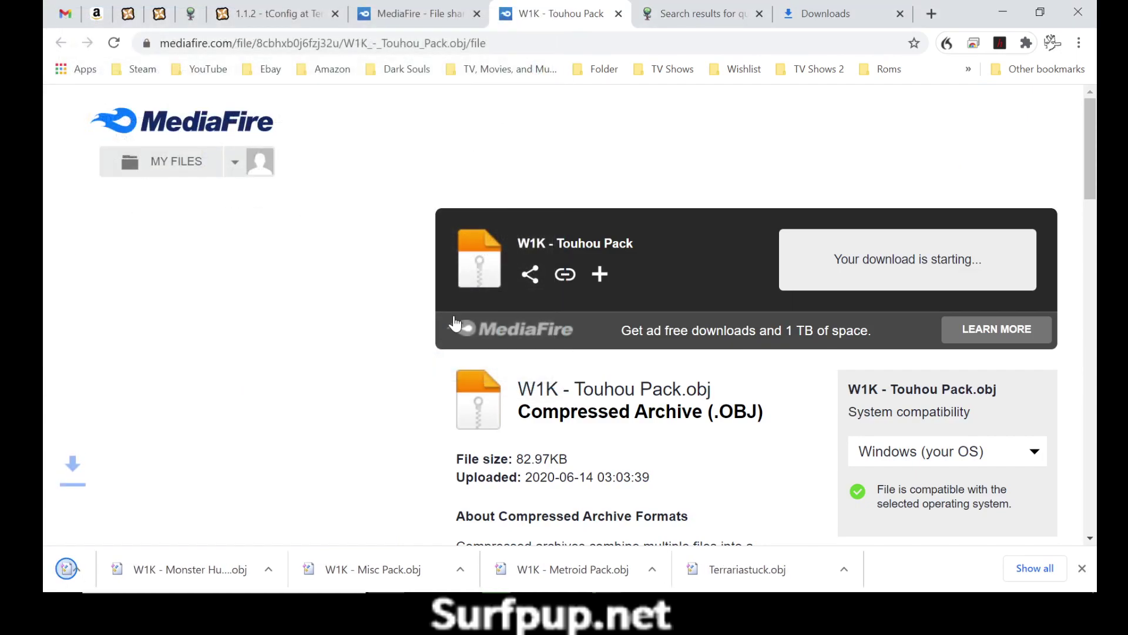
left_click(619, 14)
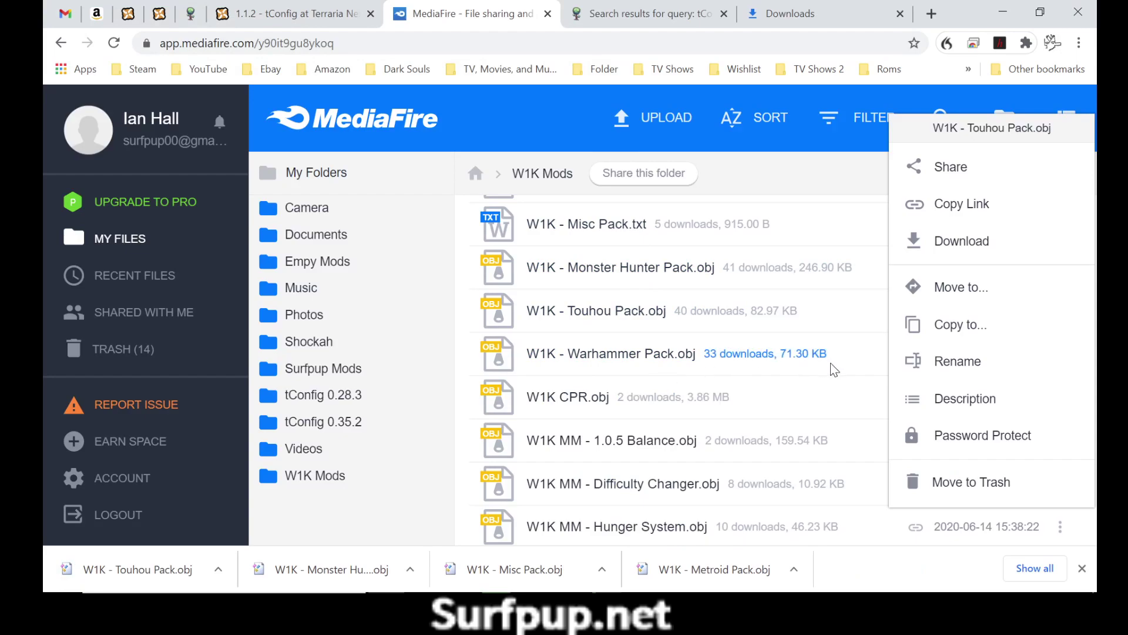
- Download W1K - Warhammer Pack.obj into the ModPacks folder under its suggested name and close its download page
left_click(858, 356)
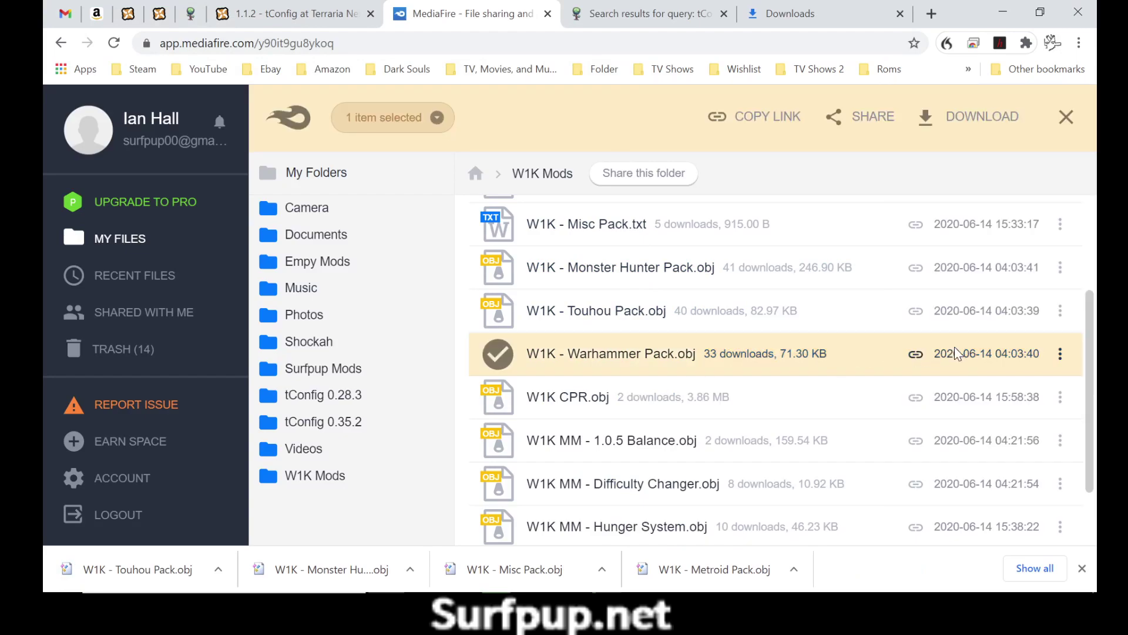
left_click(1061, 355)
left_click(927, 275)
left_click(850, 259)
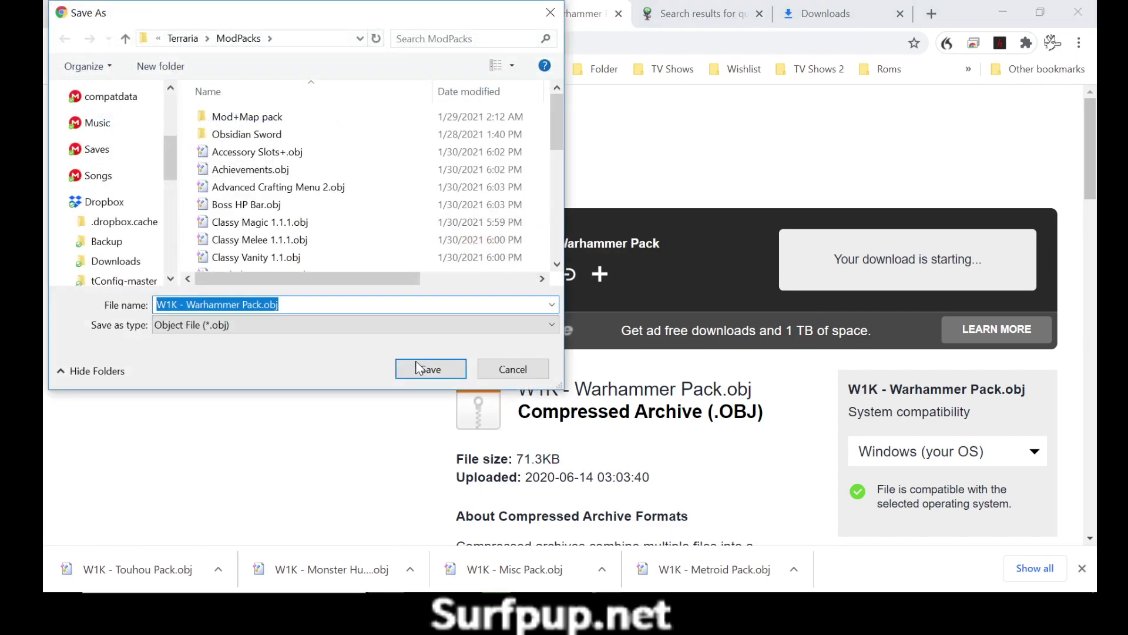
left_click(418, 368)
left_click(618, 13)
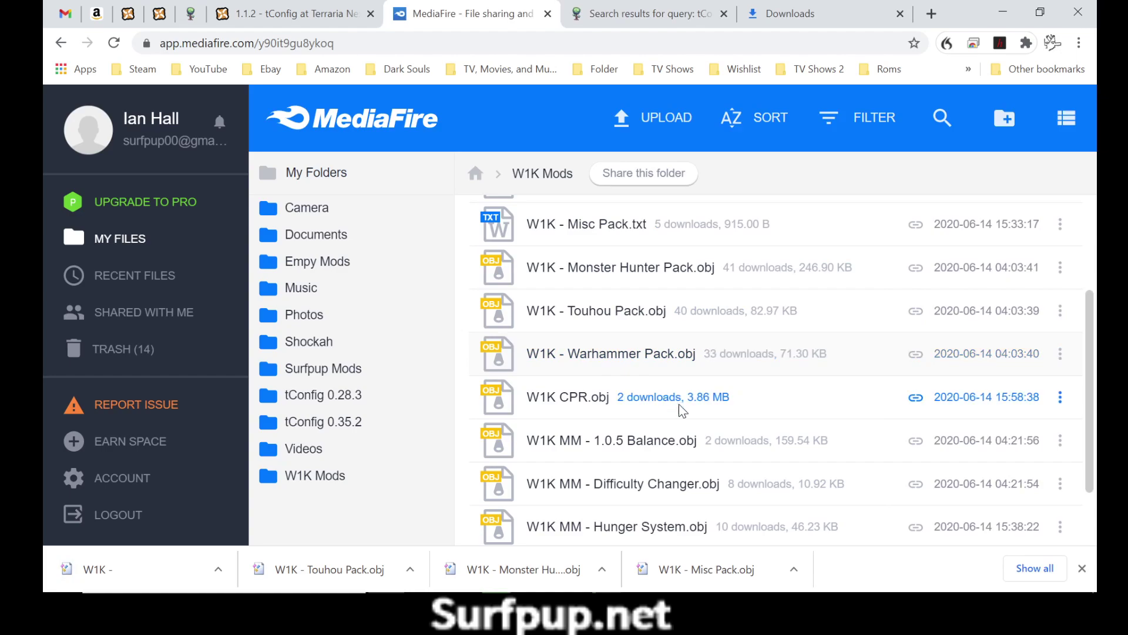
- Download W1K CPR.obj into the ModPacks folder, close its download page and deselect the file in the list
left_click(710, 409)
left_click(1060, 398)
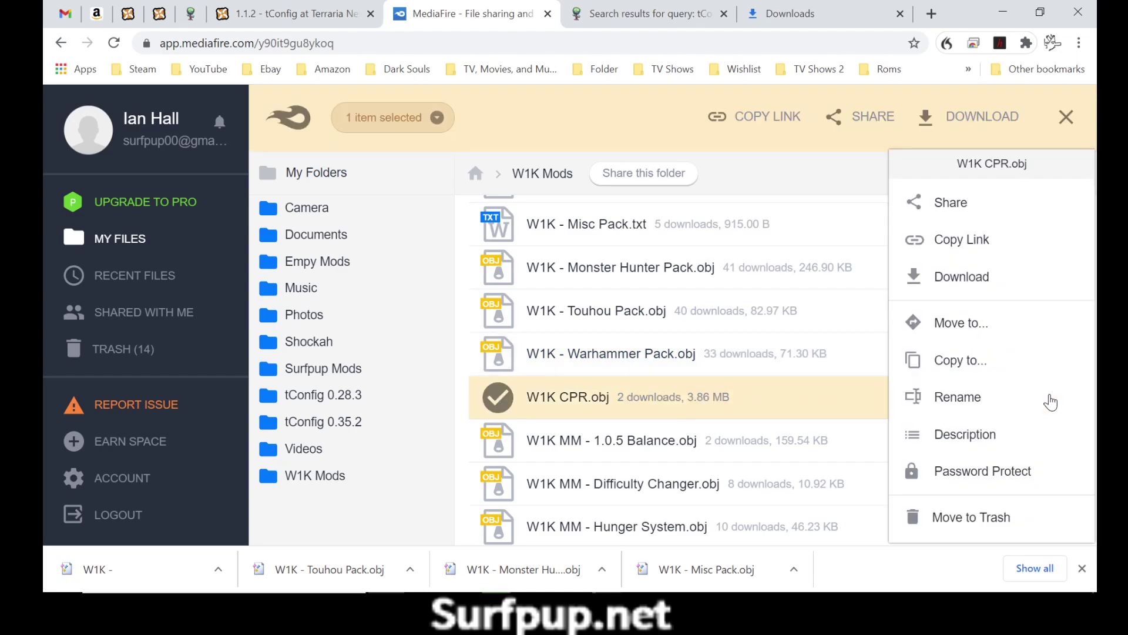
left_click(933, 292)
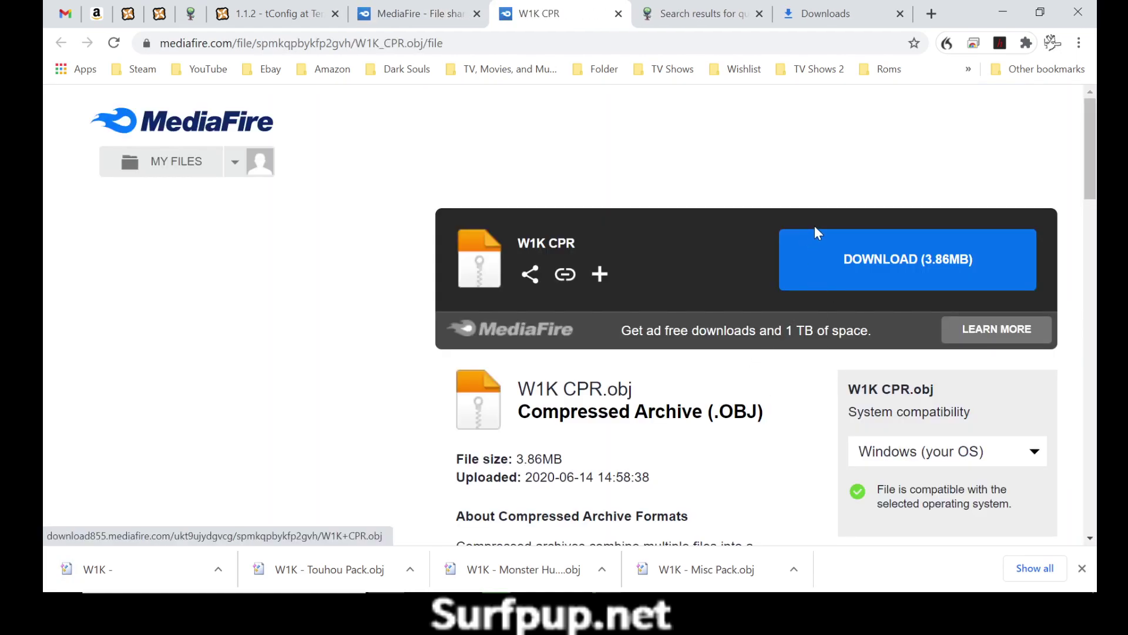
left_click(834, 257)
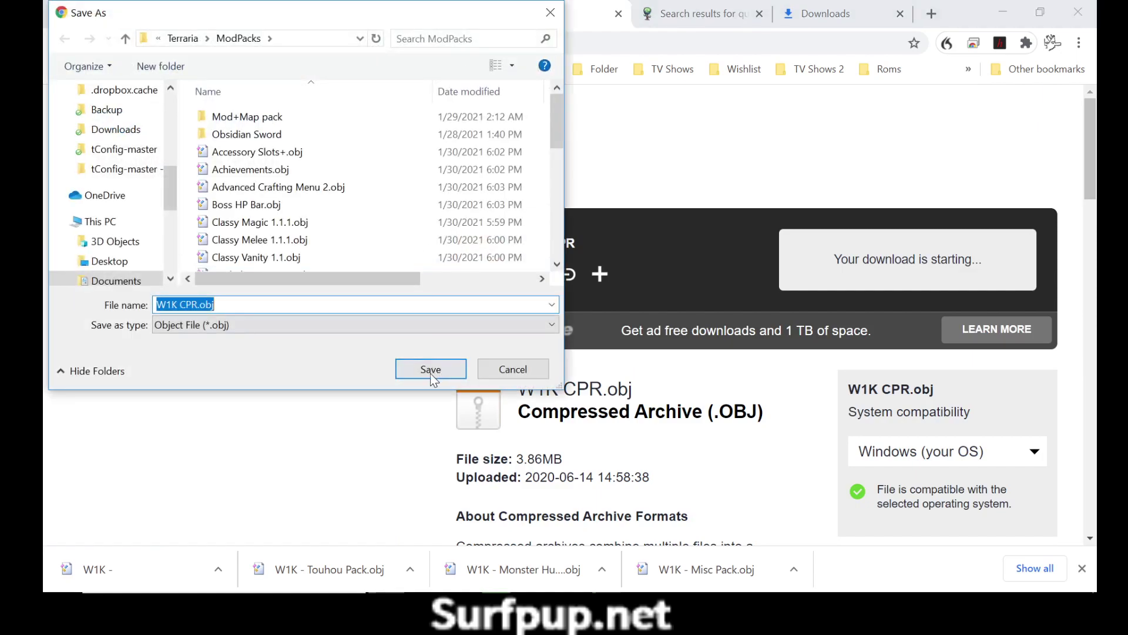
left_click(431, 369)
left_click(618, 13)
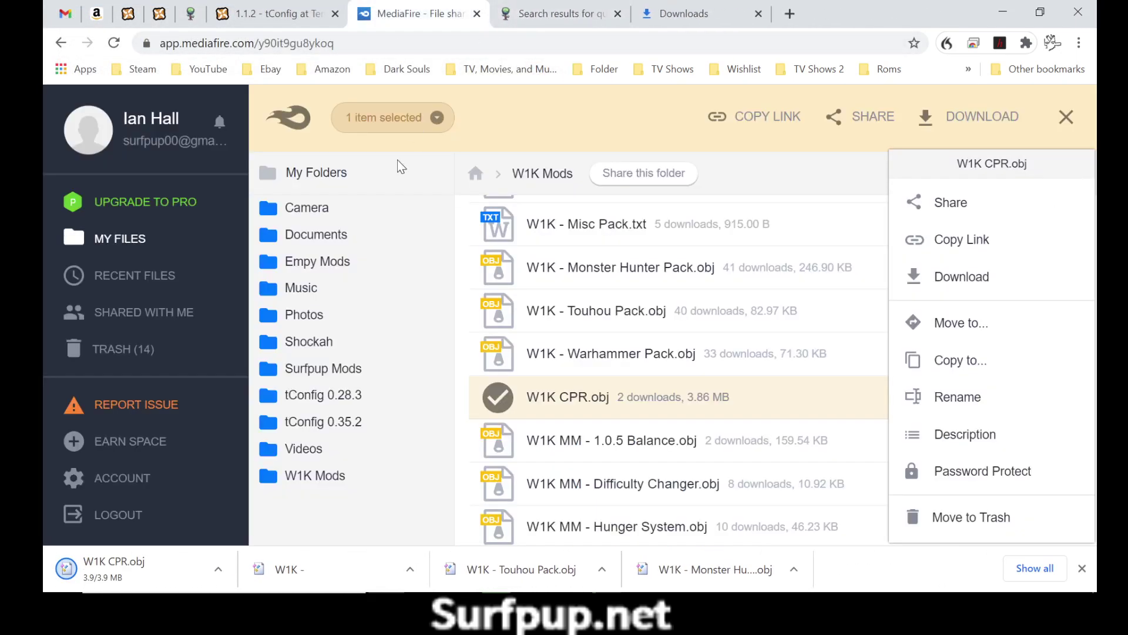
left_click(497, 397)
- Download W1K MM - 1.0.5 Balance.obj and save it under the suggested name in the ModPacks folder
scroll(586, 419, "down", 1)
scroll(674, 379, "down", 1)
left_click(888, 354)
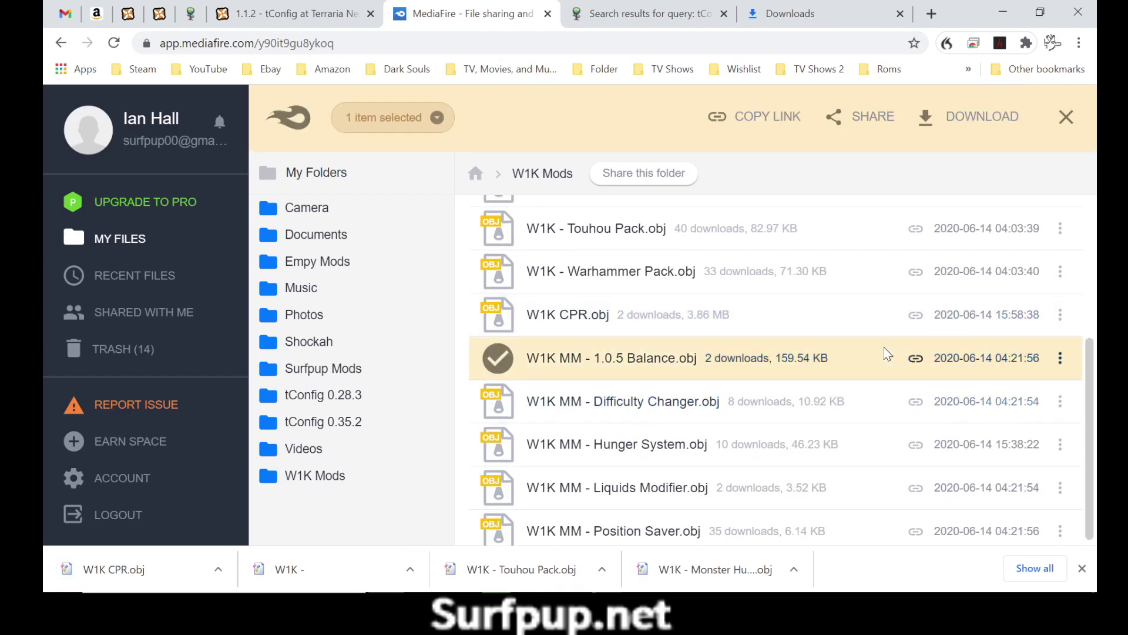
left_click(885, 354)
left_click(1060, 360)
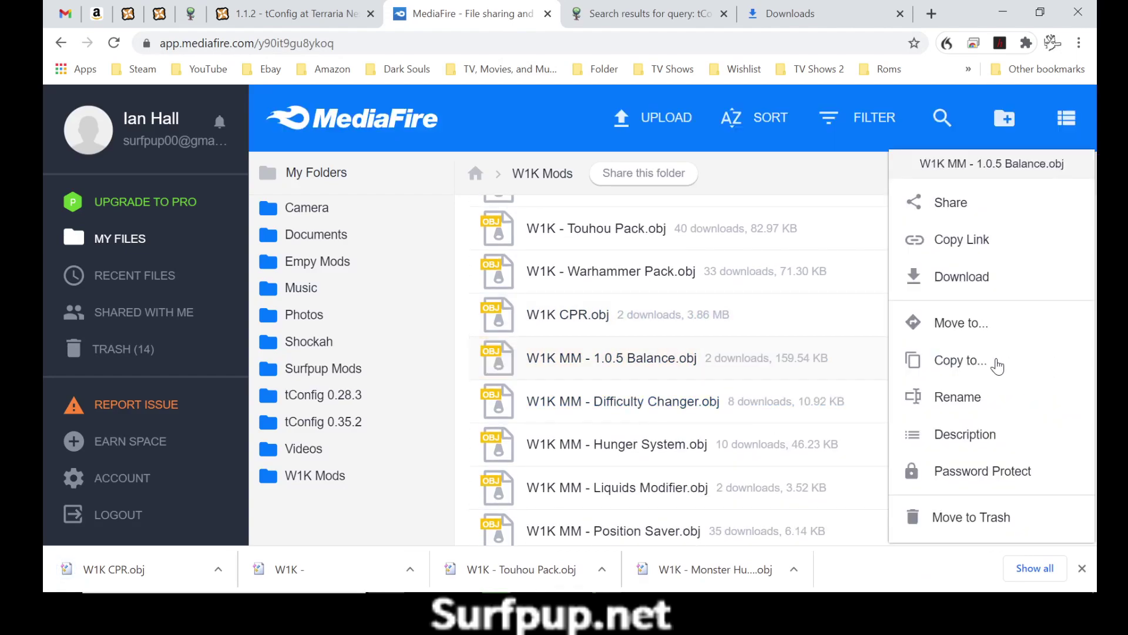
left_click(932, 278)
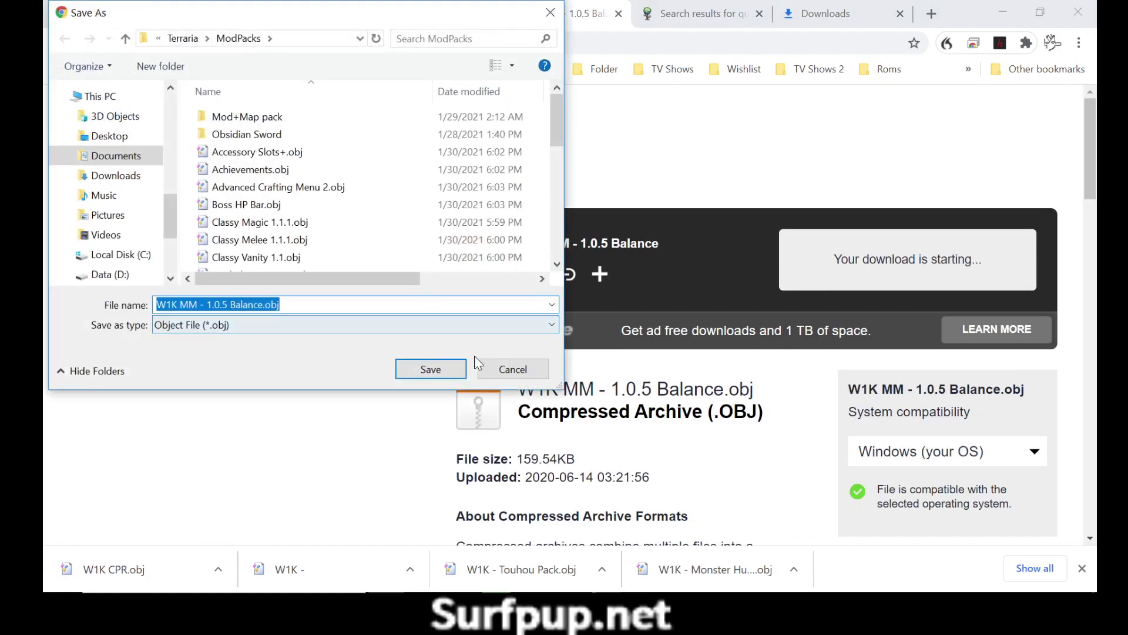
left_click(443, 366)
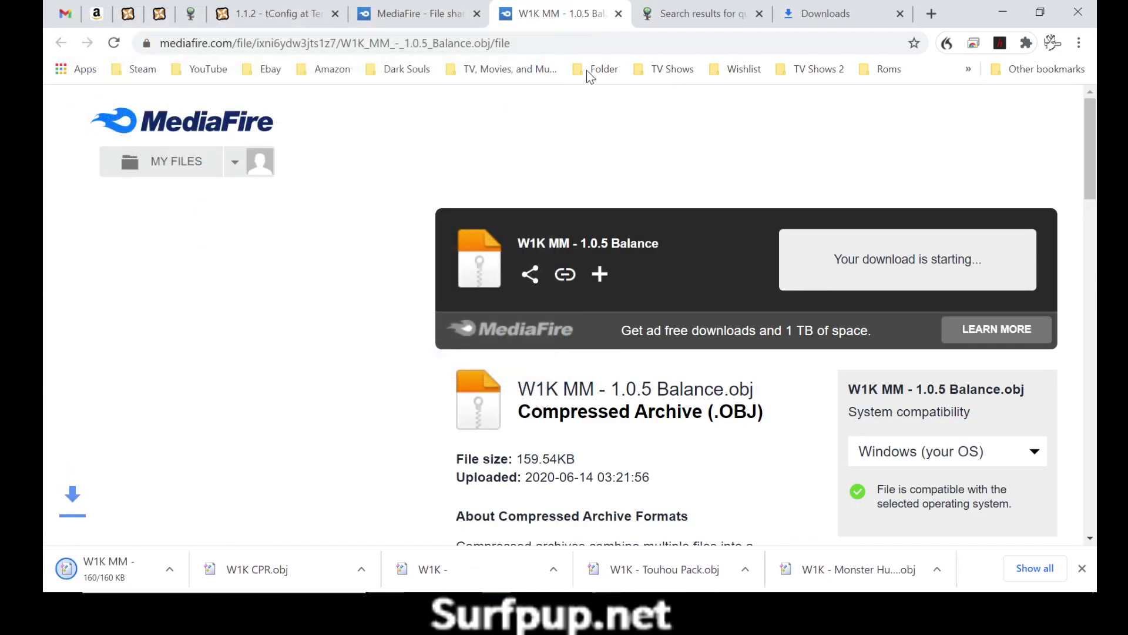
- Close the W1K MM - 1.0.5 Balance page, then download W1K MM - Difficulty Changer.obj into the ModPacks folder and close its page
left_click(618, 14)
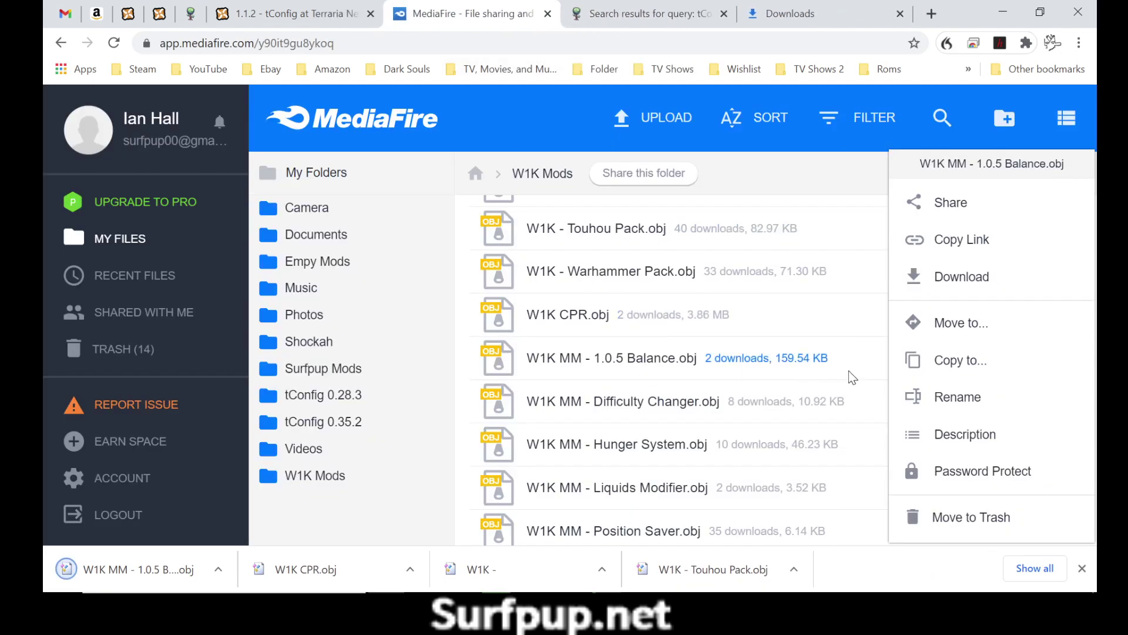
scroll(845, 368, "down", 1)
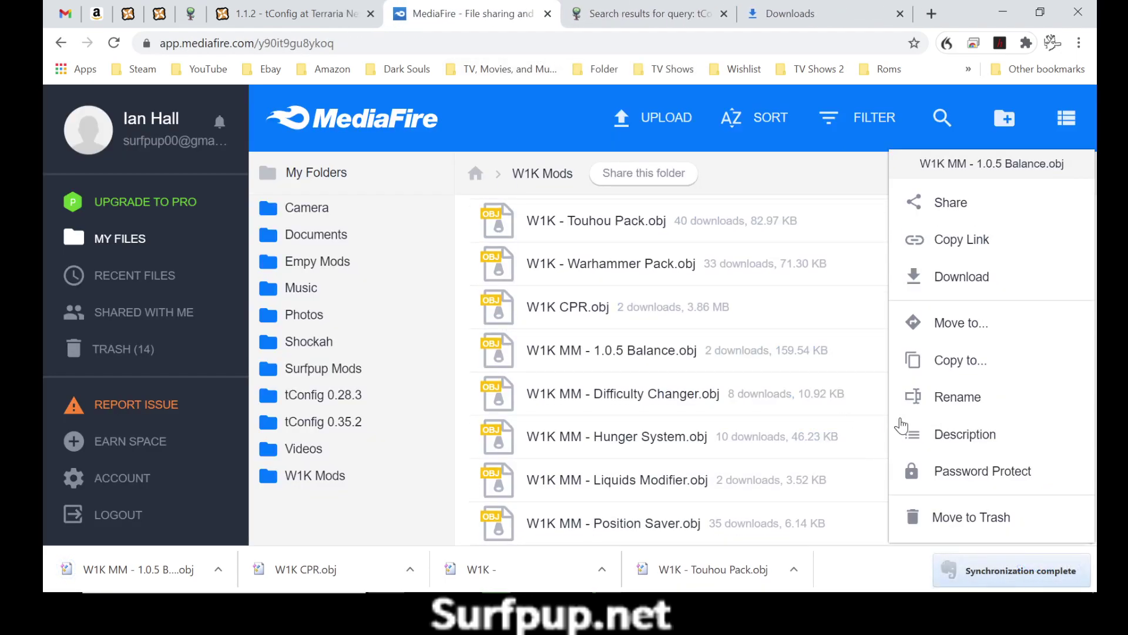
left_click(854, 410)
left_click(1054, 393)
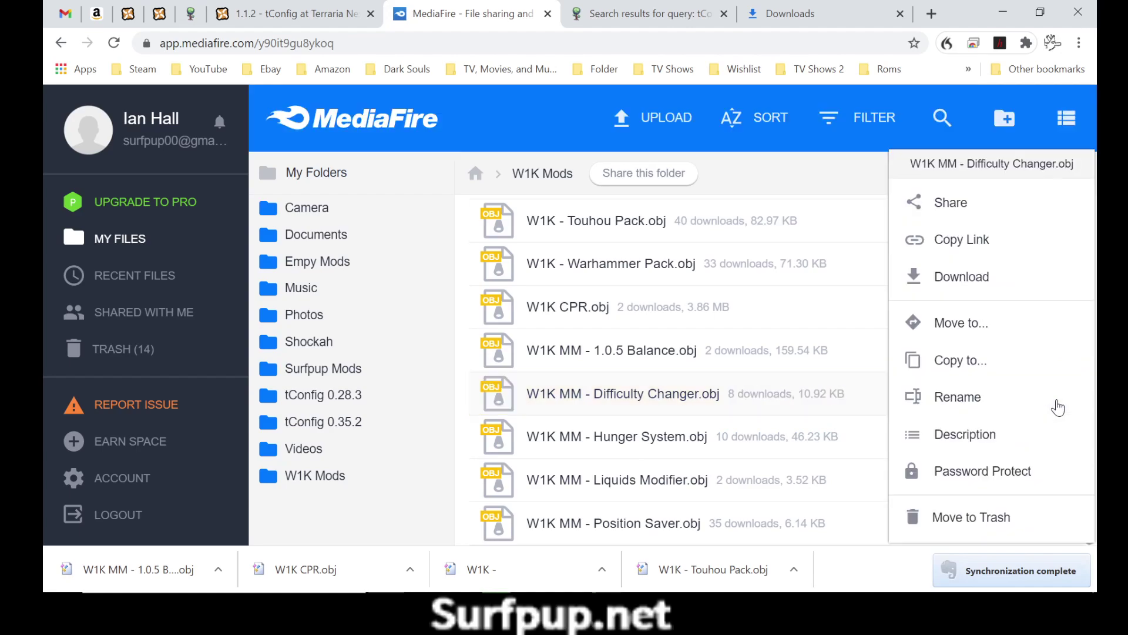
left_click(934, 284)
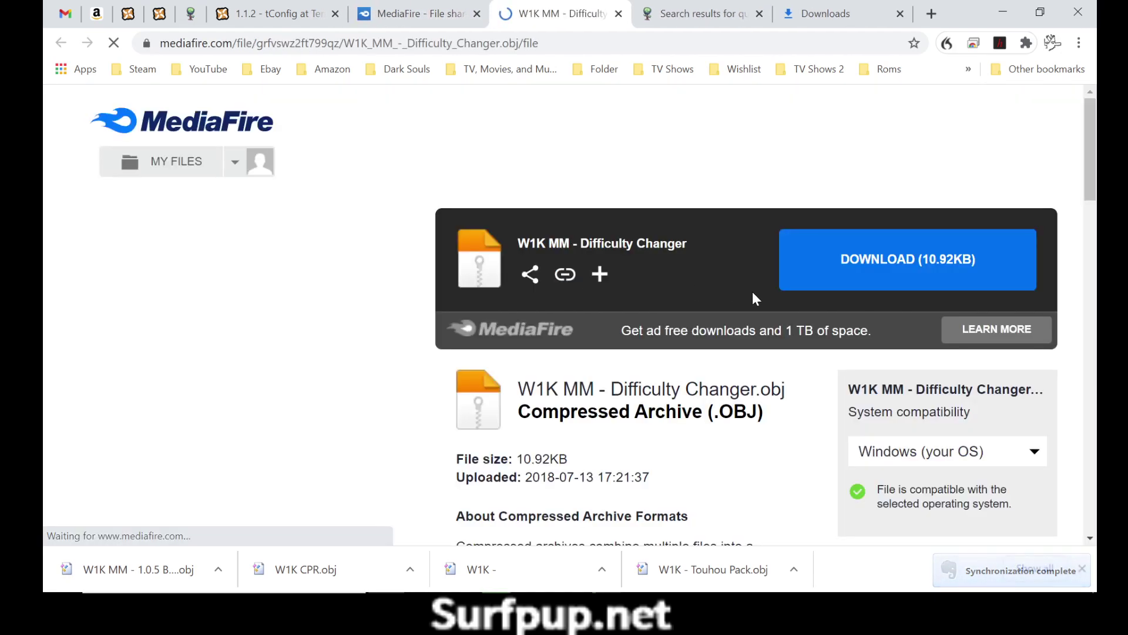
left_click(847, 257)
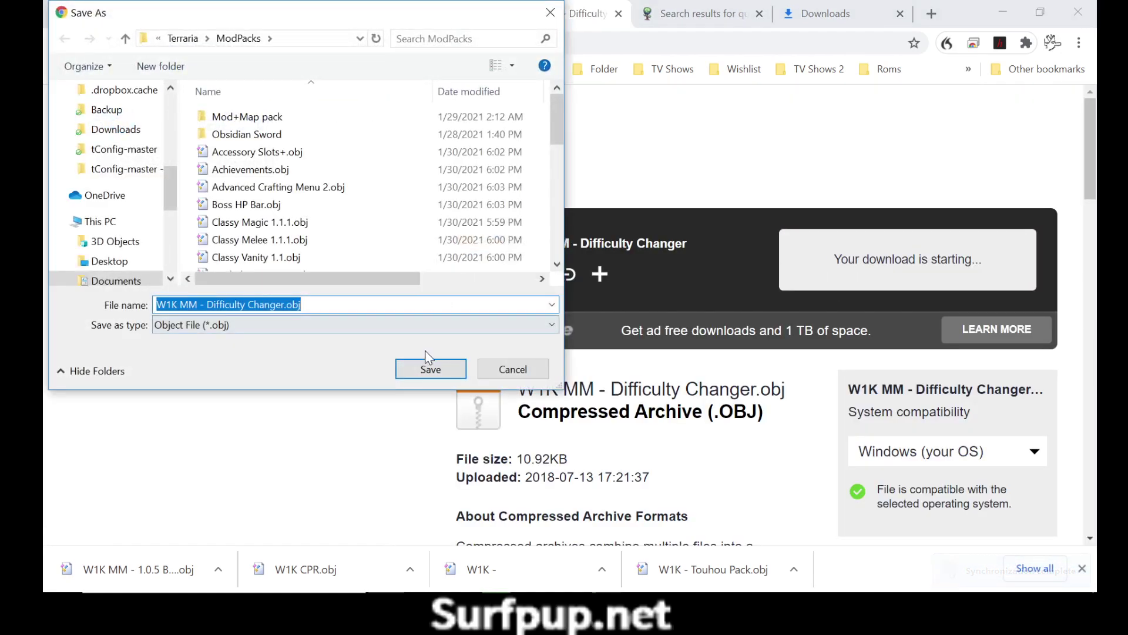
left_click(425, 367)
left_click(618, 12)
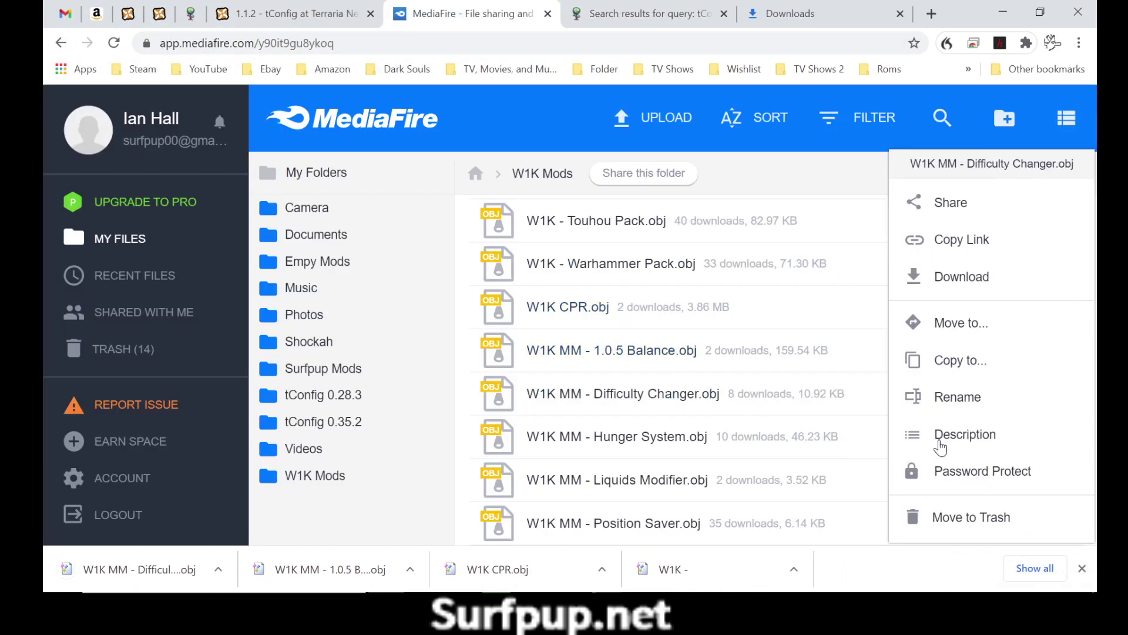
- Download W1K MM - Hunger System.obj into the ModPacks folder, close its download page and deselect the file in the list
left_click(845, 447)
left_click(915, 436)
left_click(1060, 438)
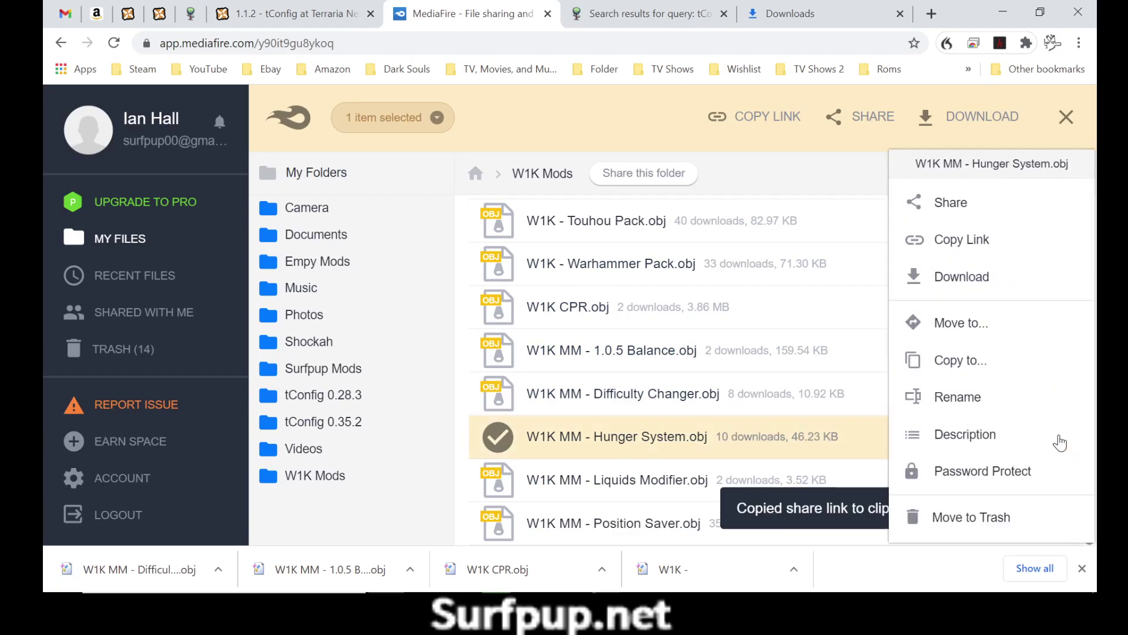
left_click(923, 288)
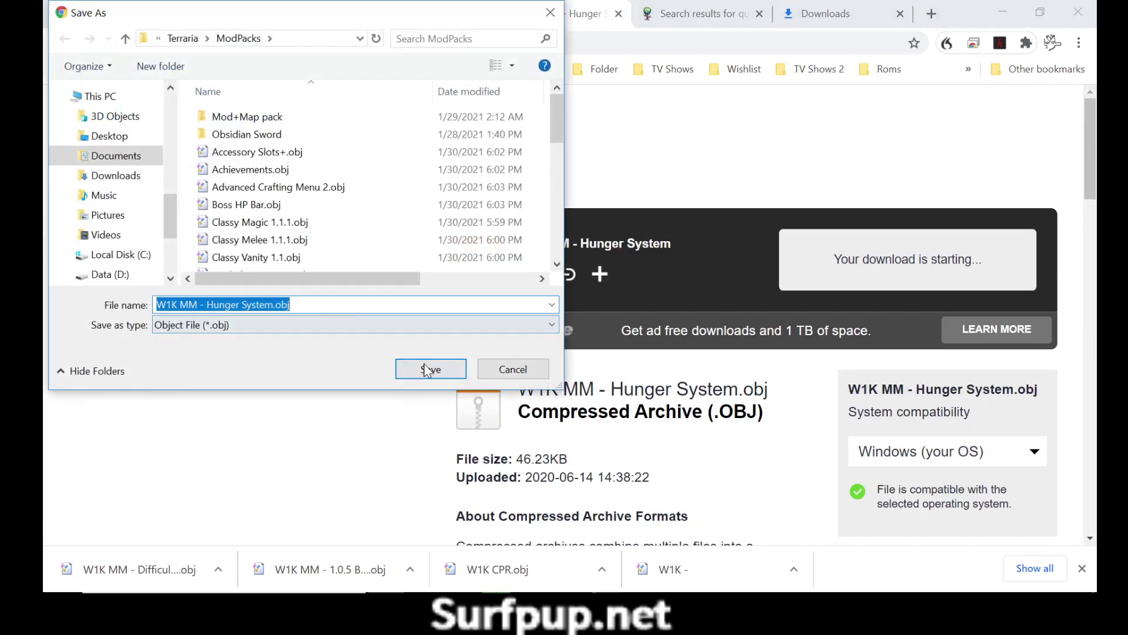
left_click(429, 365)
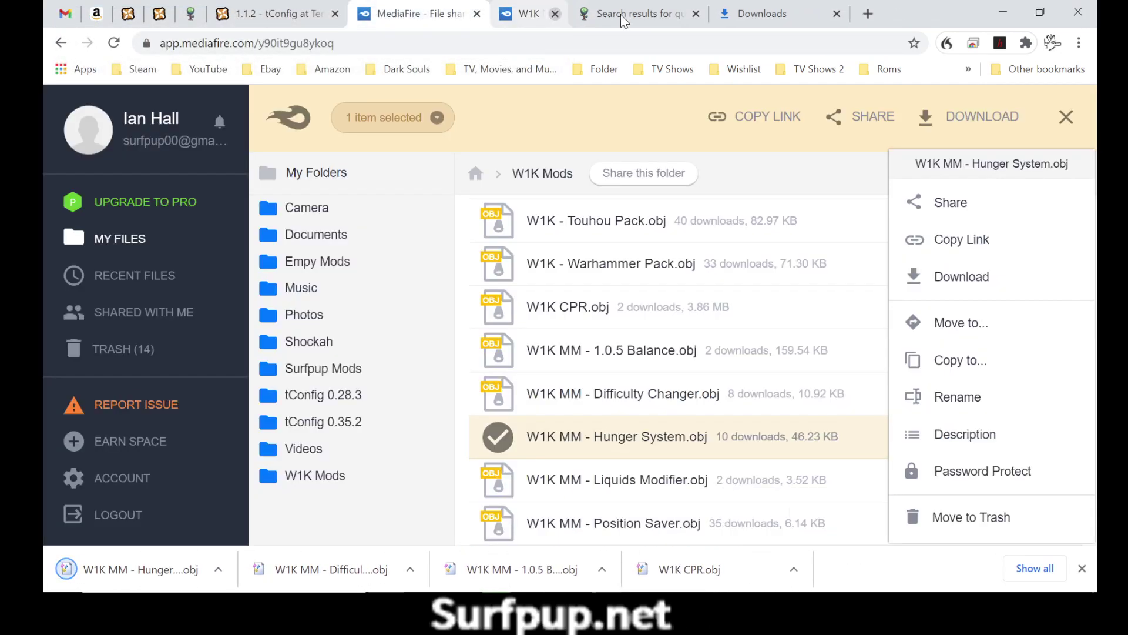
left_click(618, 14)
left_click(764, 440)
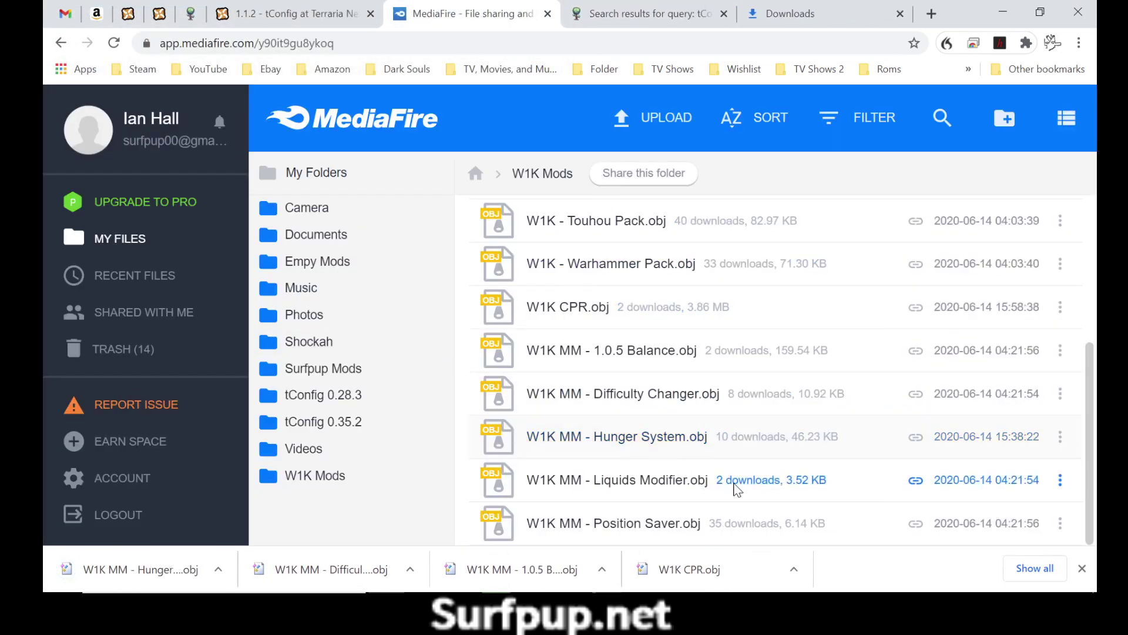
- Download W1K MM - Liquids Modifier.obj, save it under the suggested name and close its download page
left_click(998, 479)
left_click(1036, 479)
left_click(1061, 479)
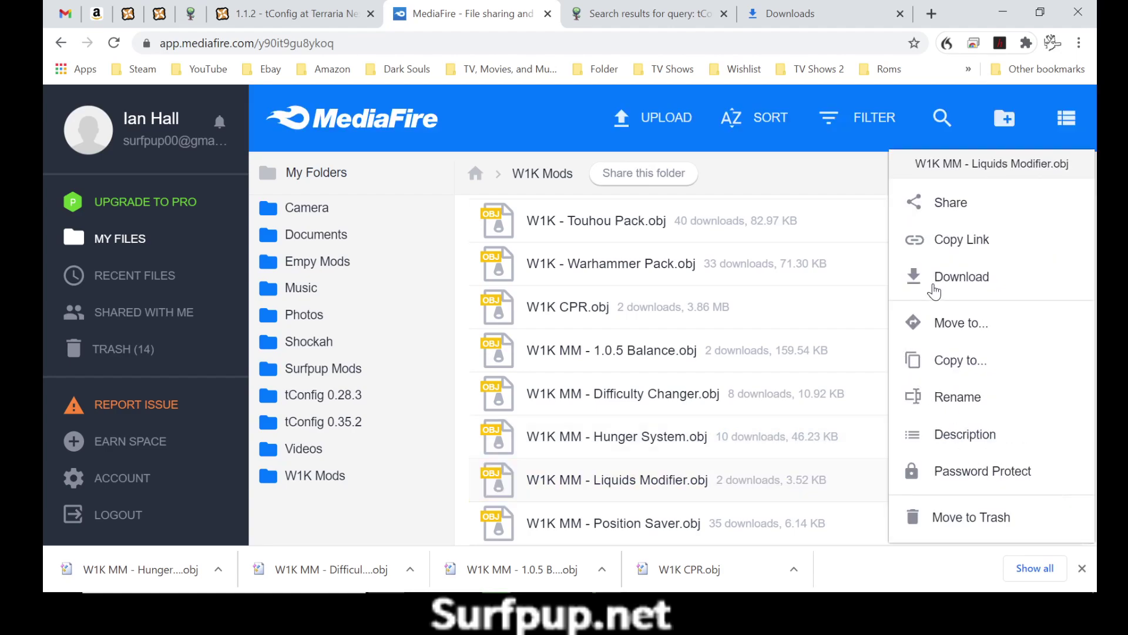
left_click(960, 276)
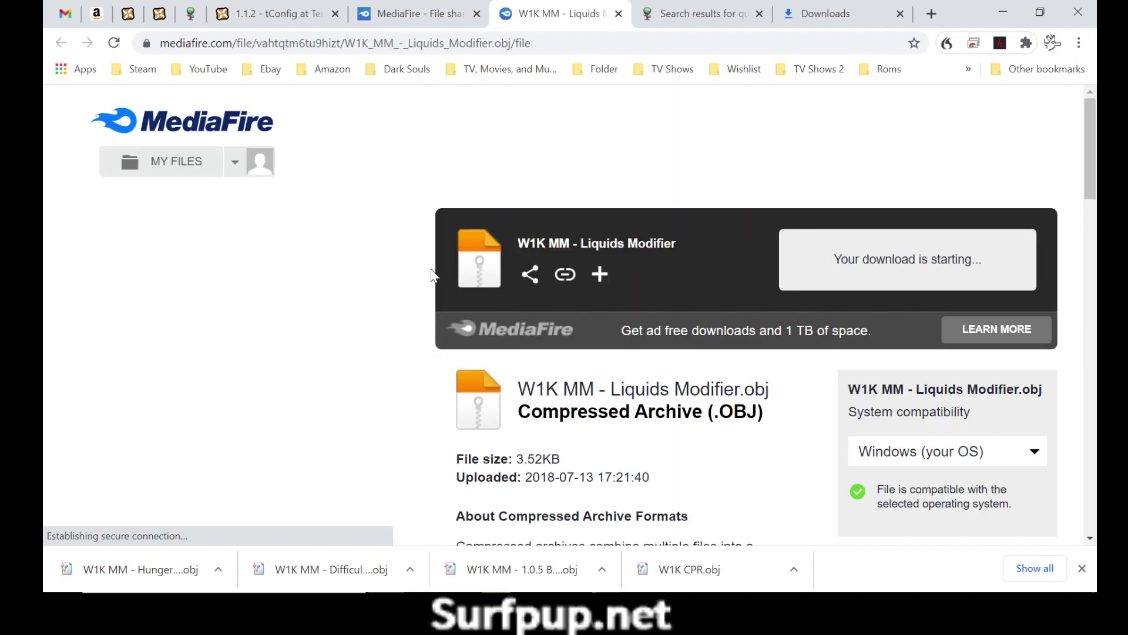
left_click(426, 363)
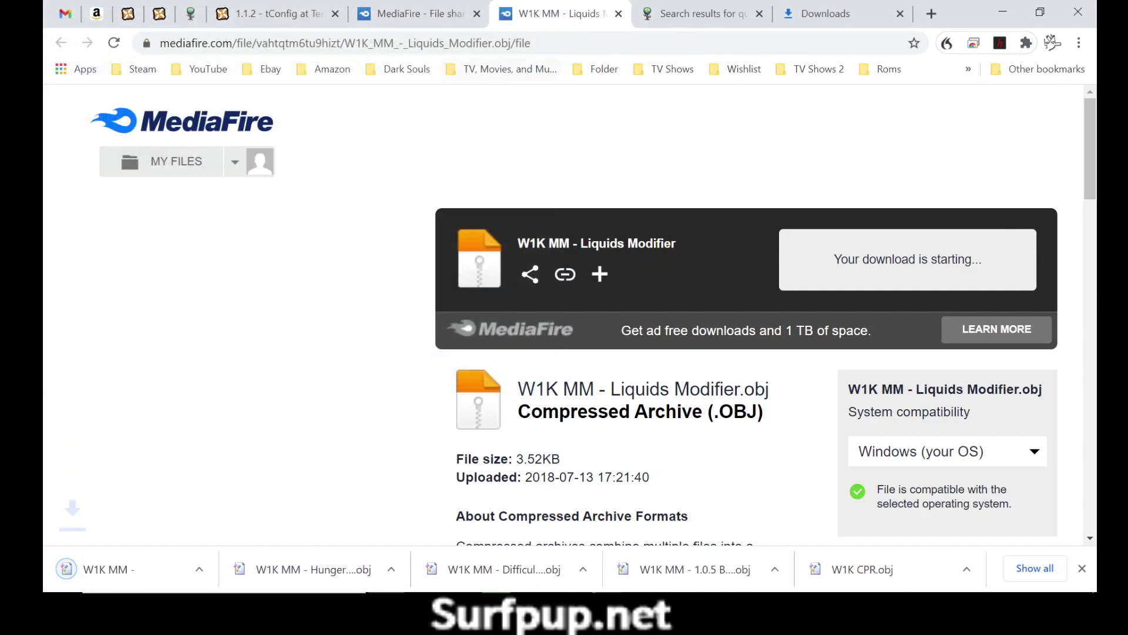
left_click(618, 13)
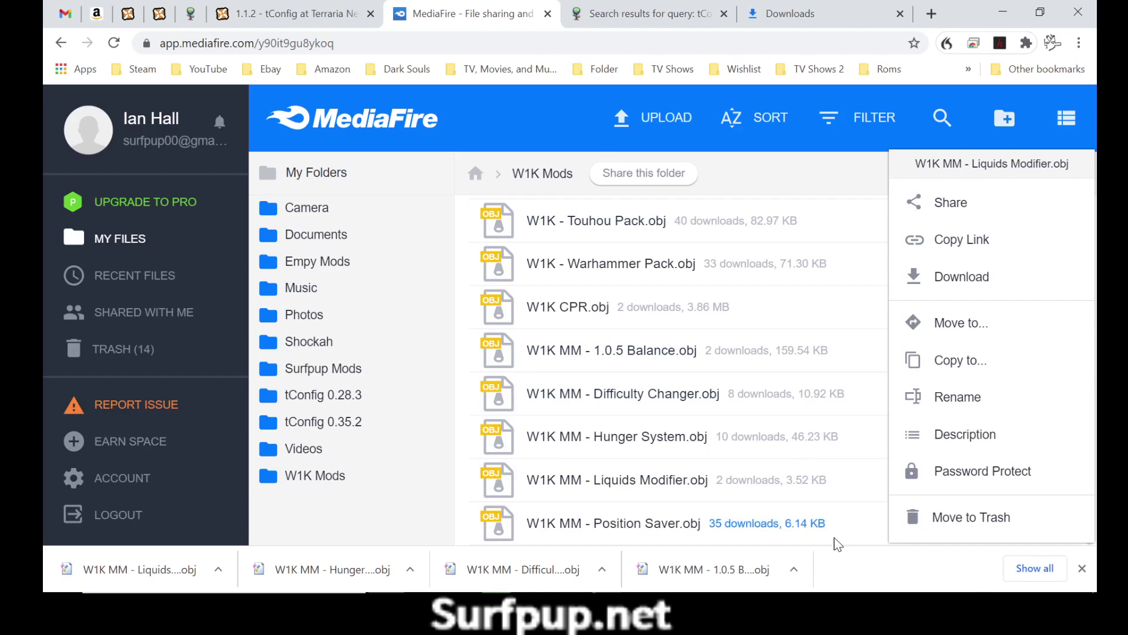
- Download W1K MM - Position Saver.obj into the ModPacks folder under its suggested name and close its download page
left_click(915, 525)
left_click(993, 535)
left_click(1060, 523)
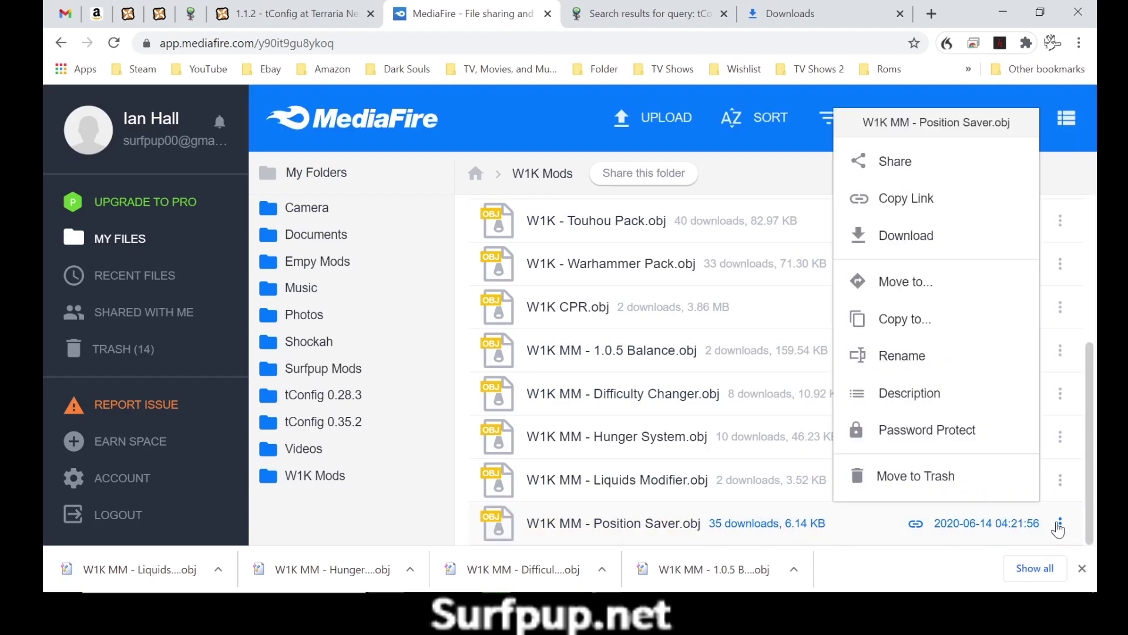
left_click(886, 236)
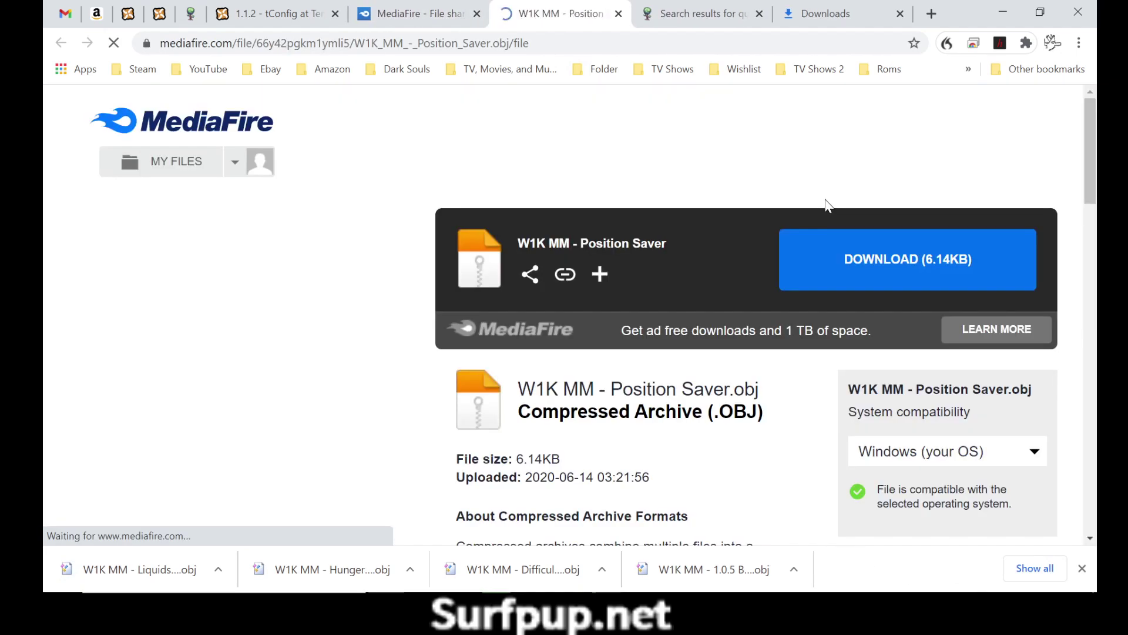
left_click(884, 271)
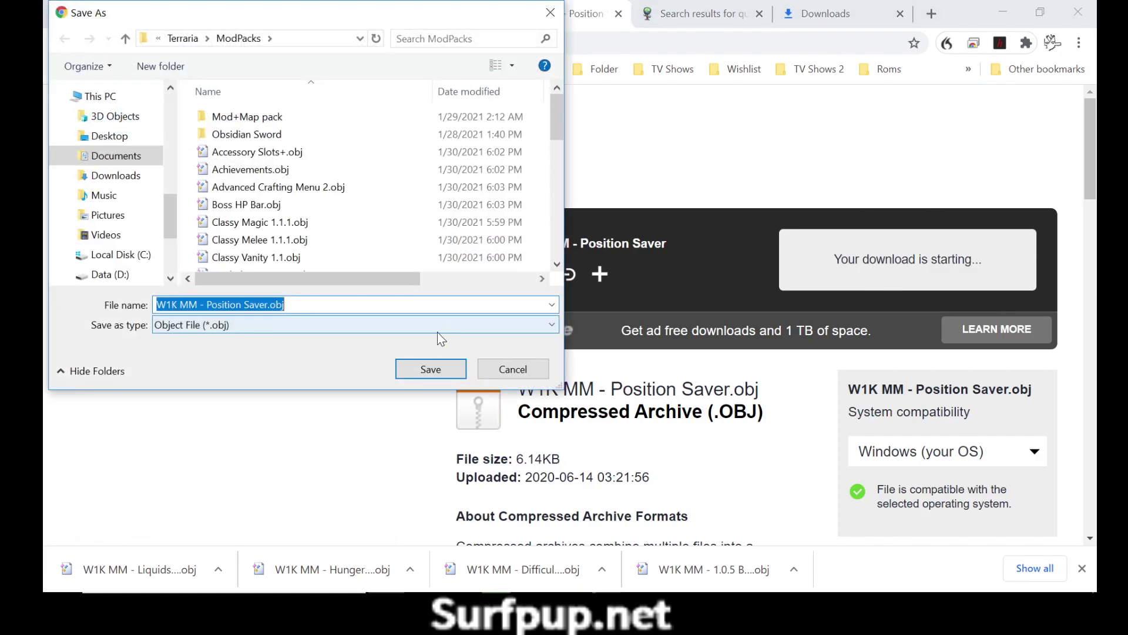
left_click(418, 370)
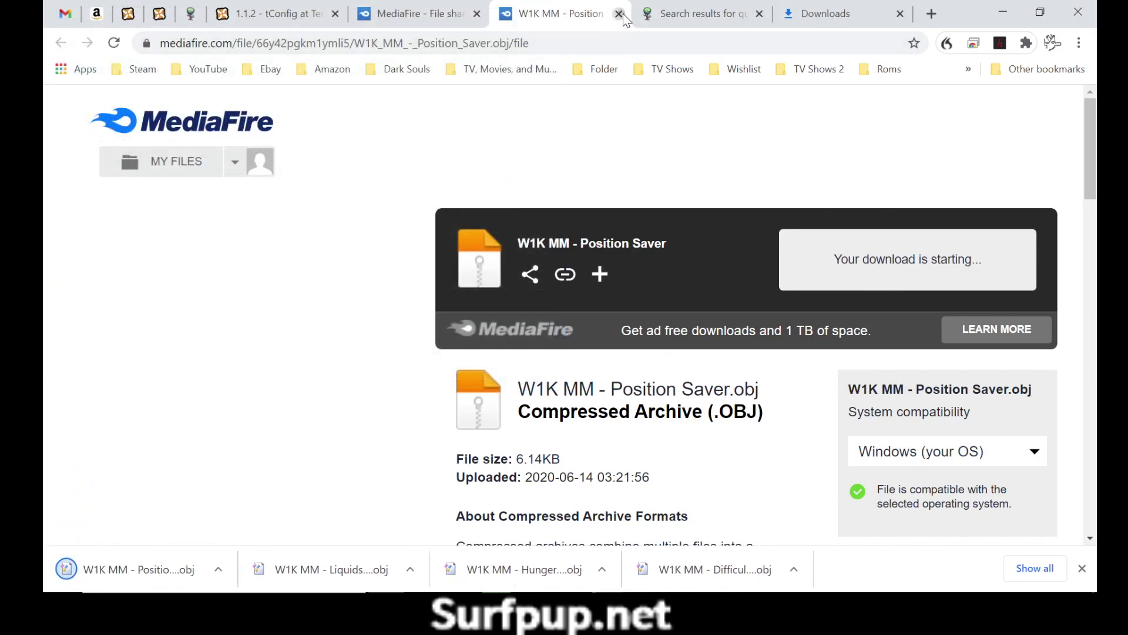
left_click(619, 13)
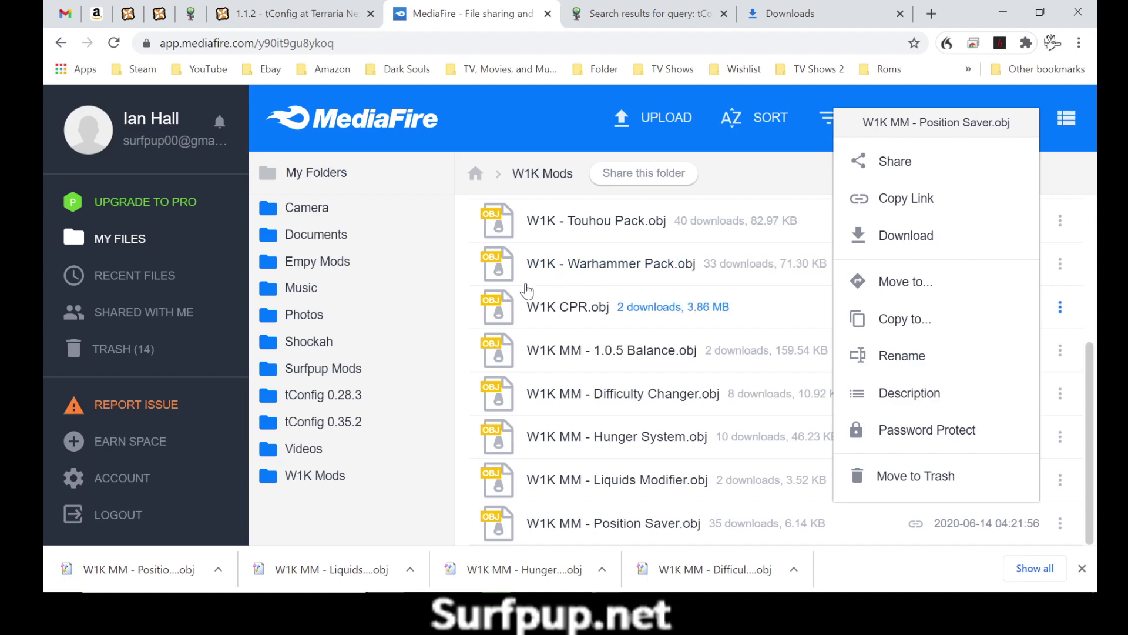
- Download Portal Mod.obj from the Surfpup Mods folder into the ModPacks folder and close its download page
left_click(286, 369)
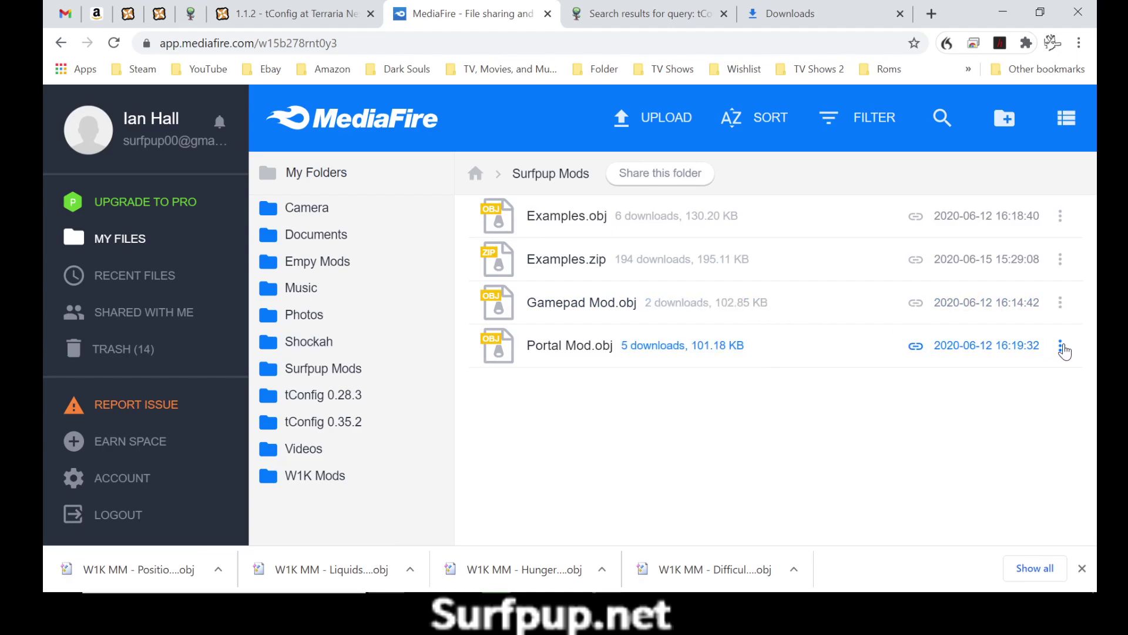
left_click(1062, 348)
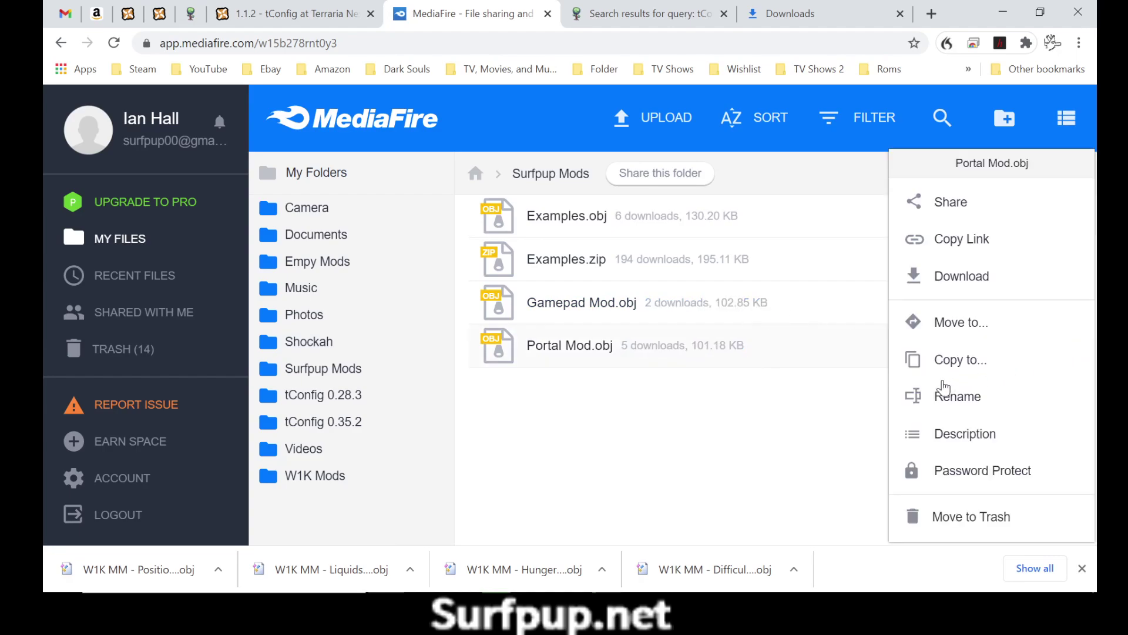
left_click(950, 288)
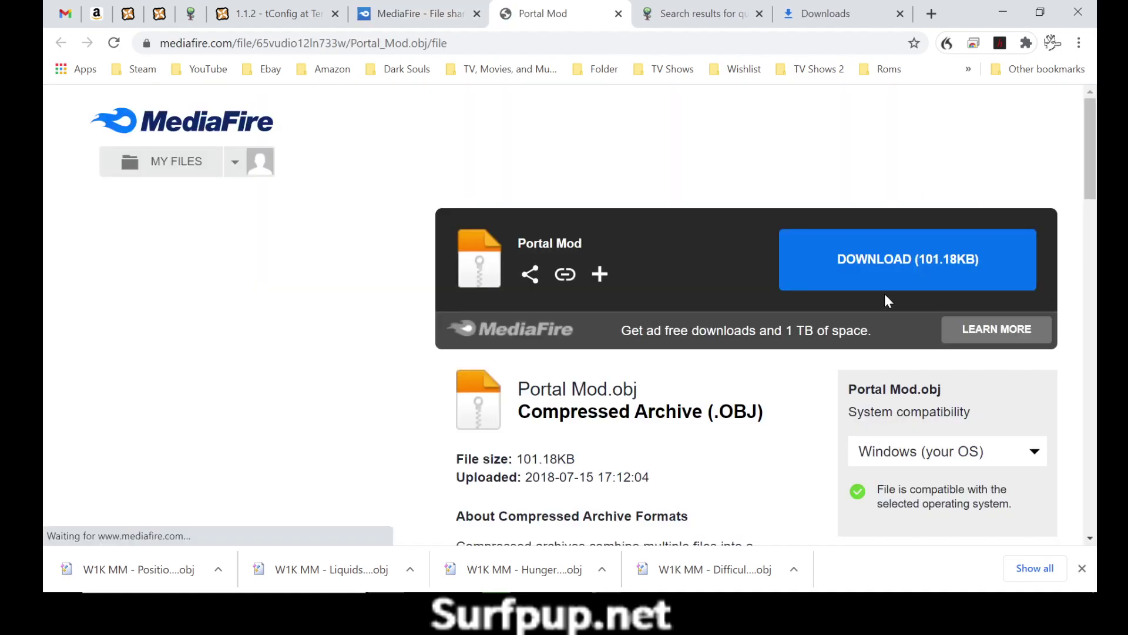
left_click(874, 278)
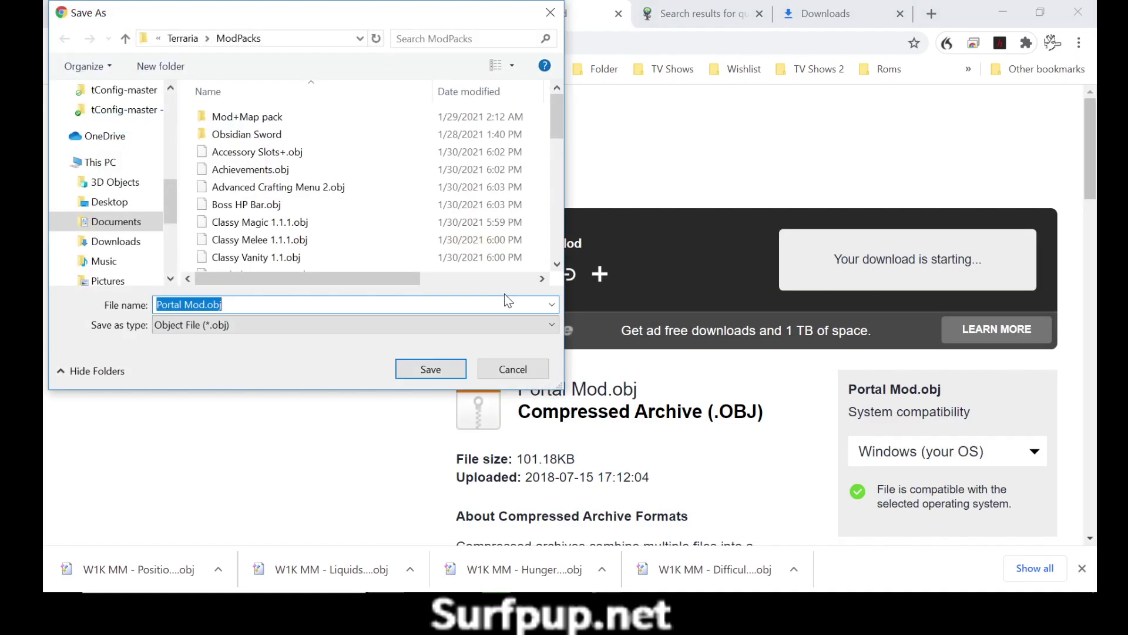
left_click(418, 374)
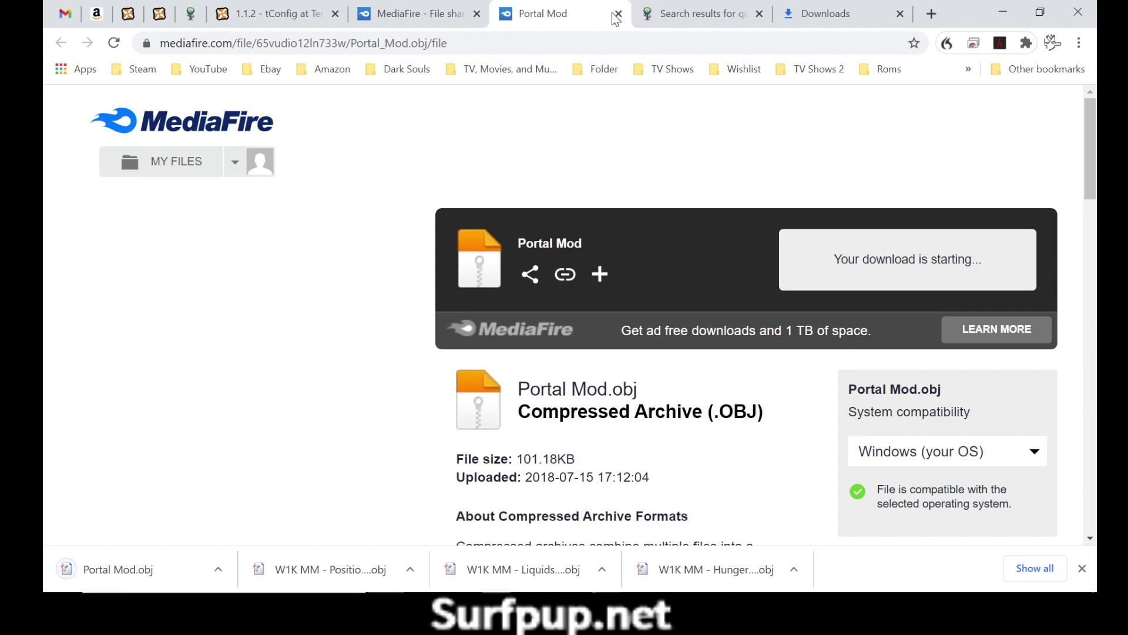
left_click(618, 13)
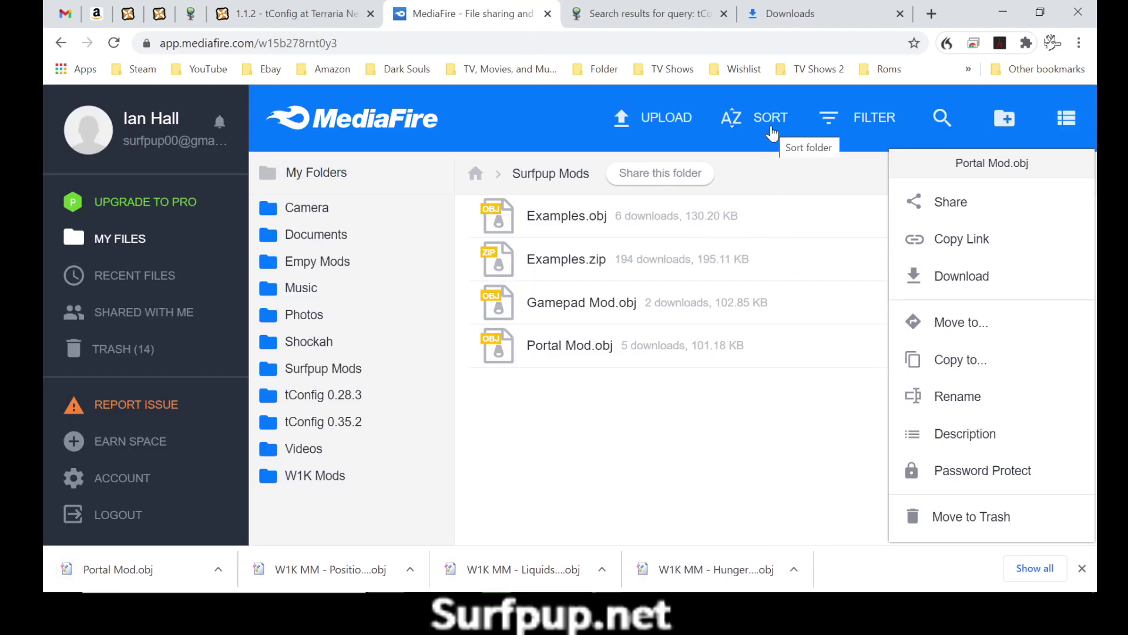
left_click(694, 475)
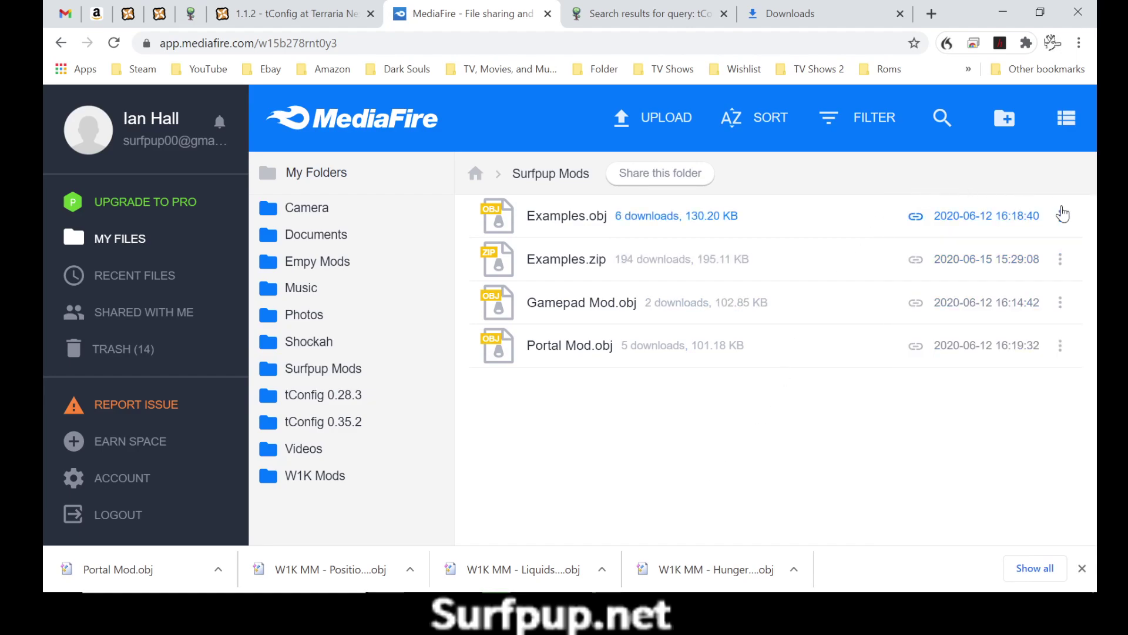
- Download Examples.obj from the Surfpup Mods folder, save it under the suggested name and close its download page
left_click(1061, 215)
left_click(962, 214)
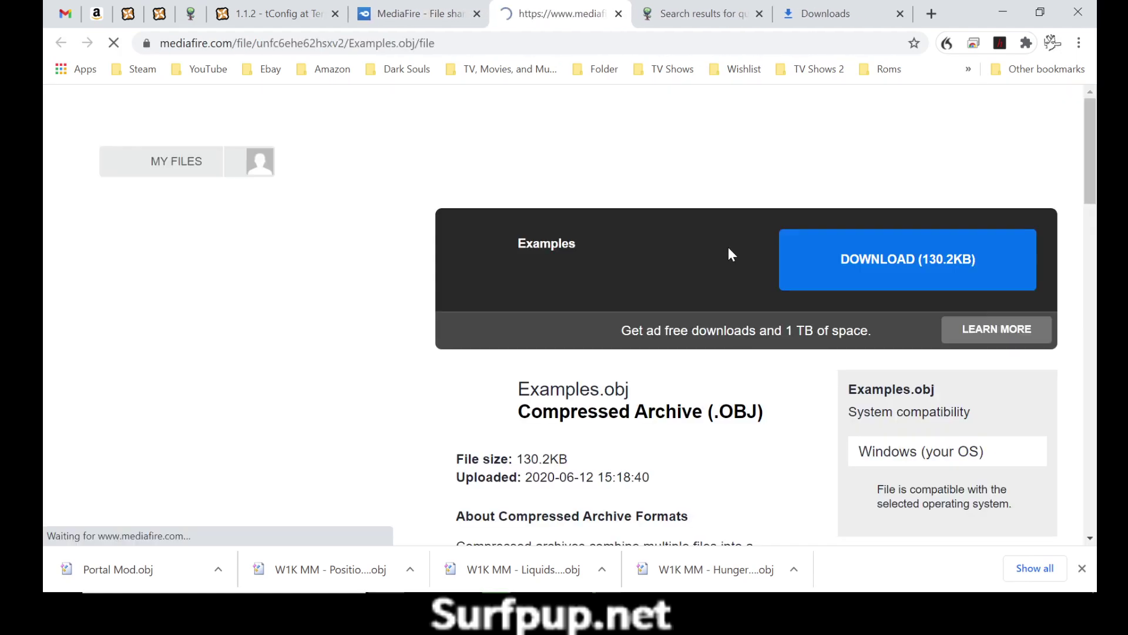
left_click(826, 267)
left_click(411, 369)
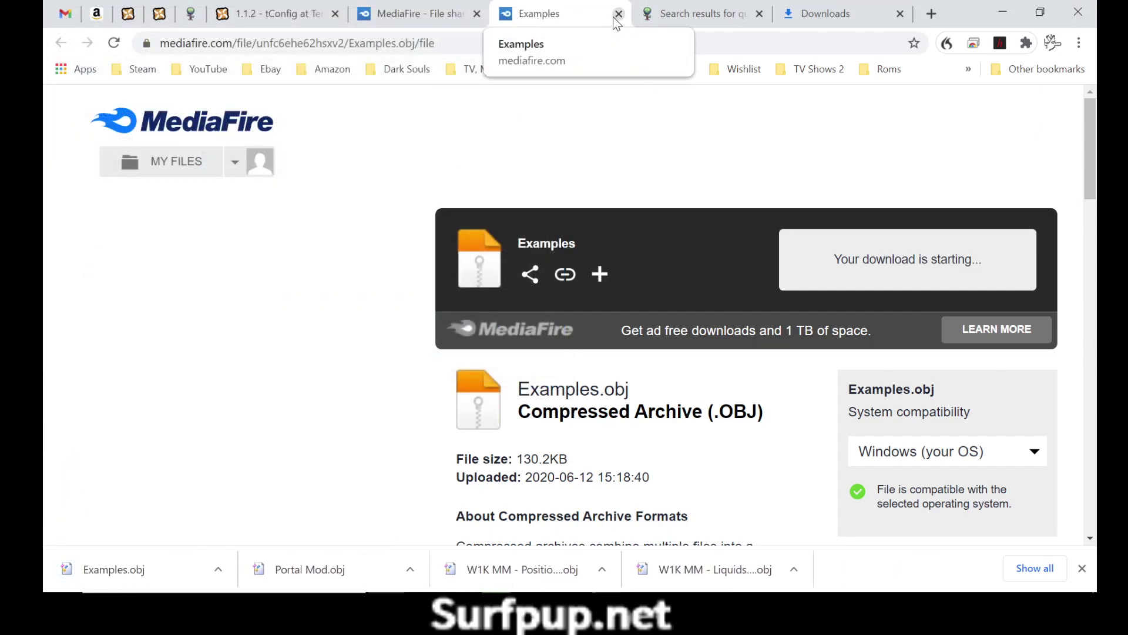
left_click(619, 13)
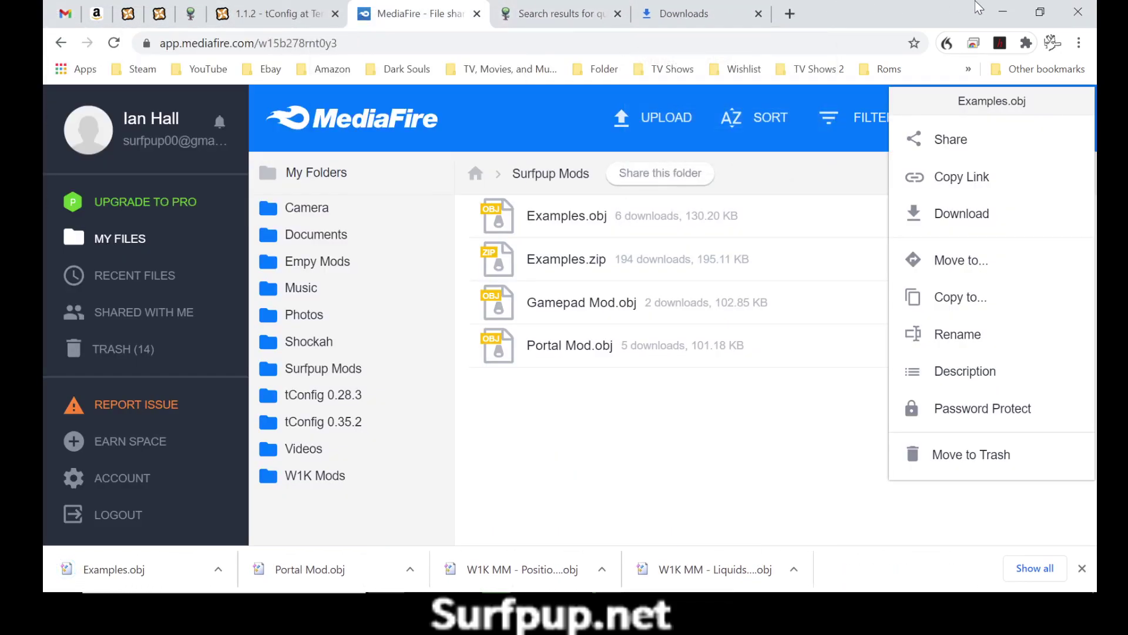
left_click(765, 466)
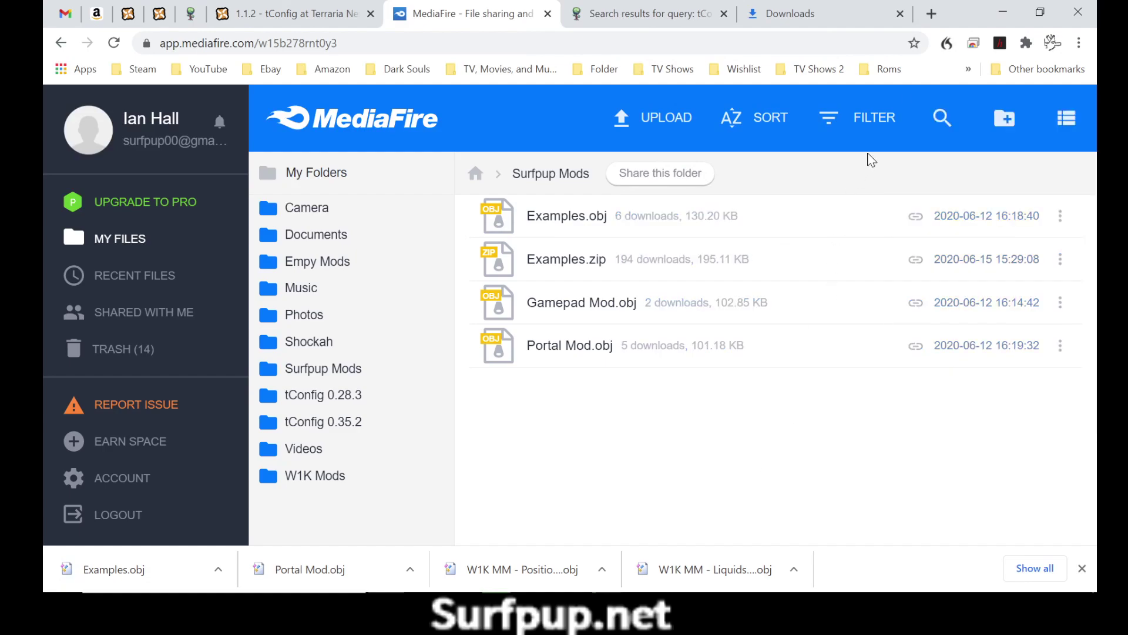
- Open the tConfig 0.35.2 folder, minimise the browser and switch to Terraria by launching tConfig
left_click(345, 423)
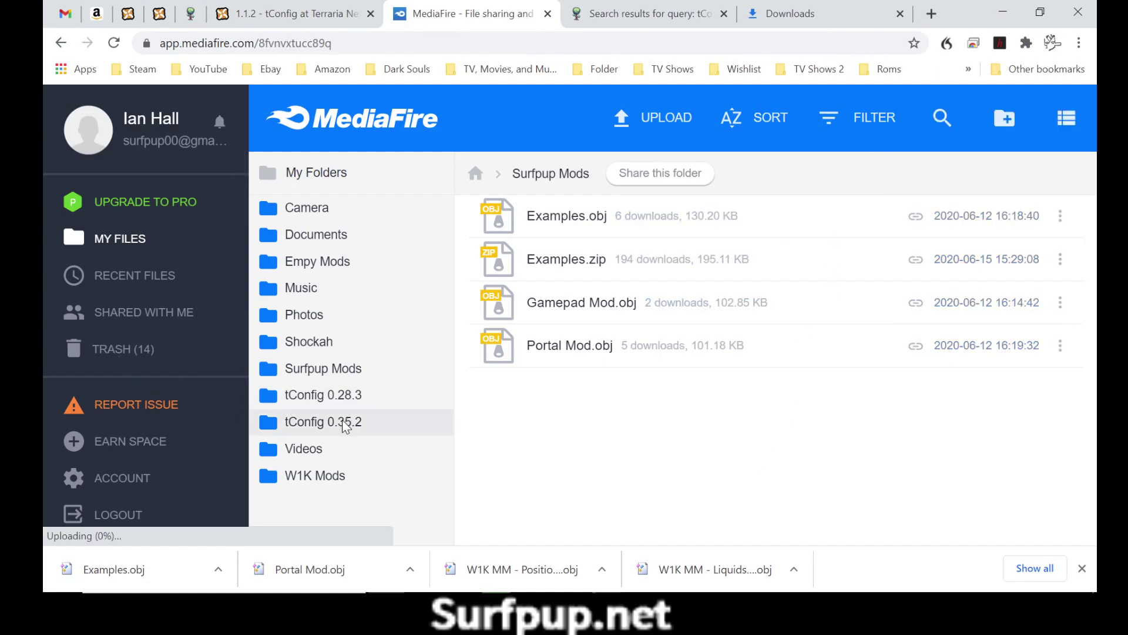
left_click(1004, 11)
mouse_move(414, 590)
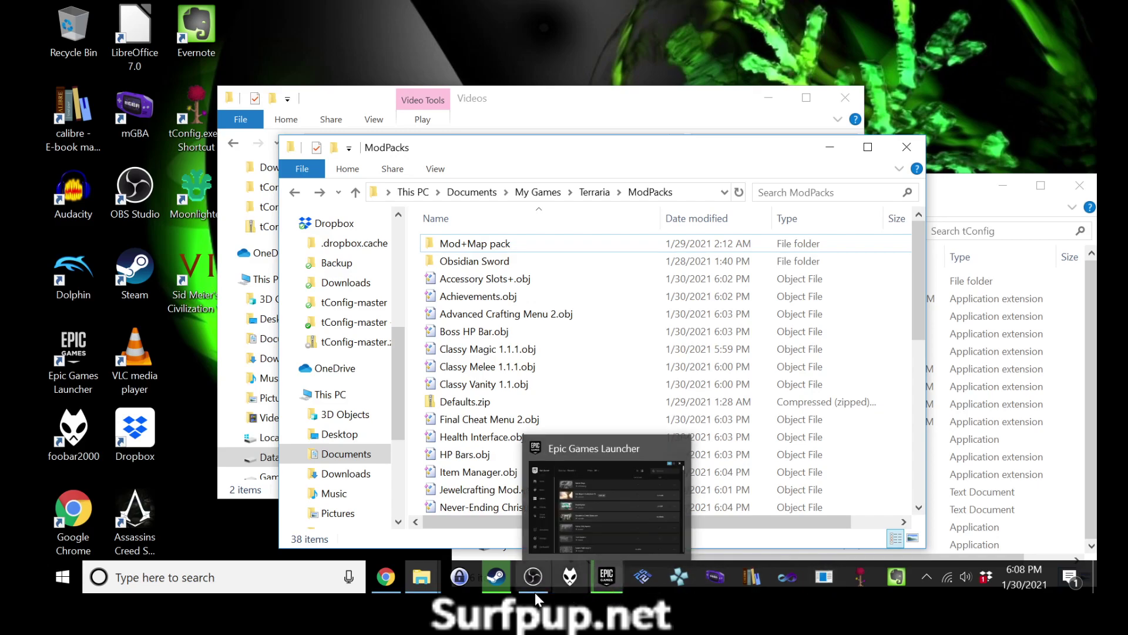
left_click(858, 575)
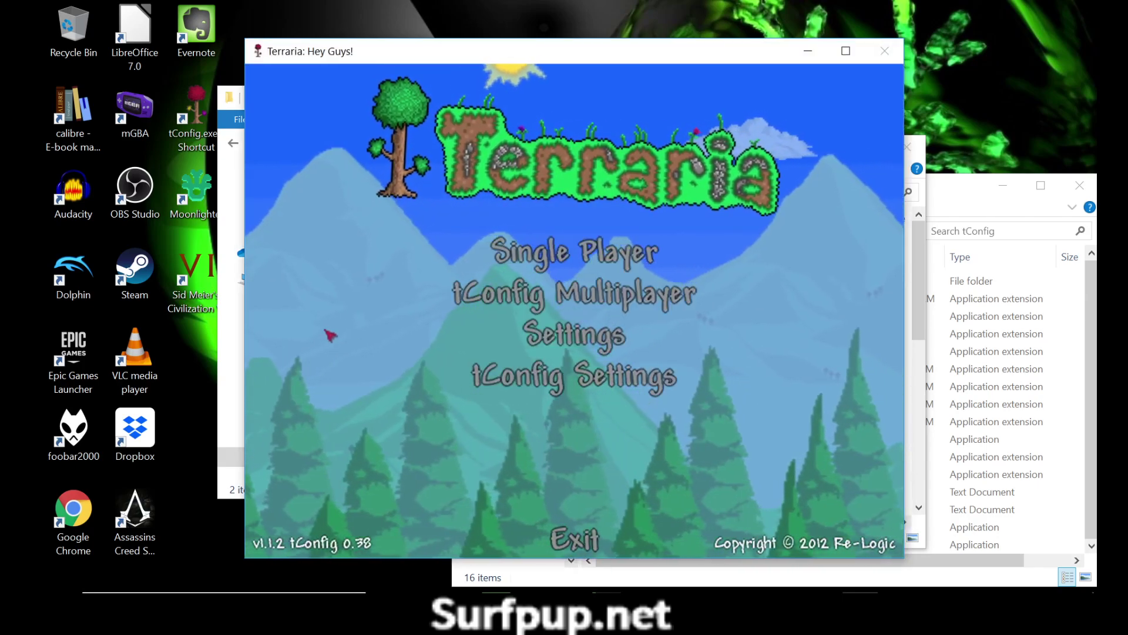
- Open the tConfig settings and enable Accessory Slots+, Achievements, Advanced Crafting Menu 2, Boss HP Bar, Classy Magic, Classy Melee and Classy Vanity
left_click(576, 375)
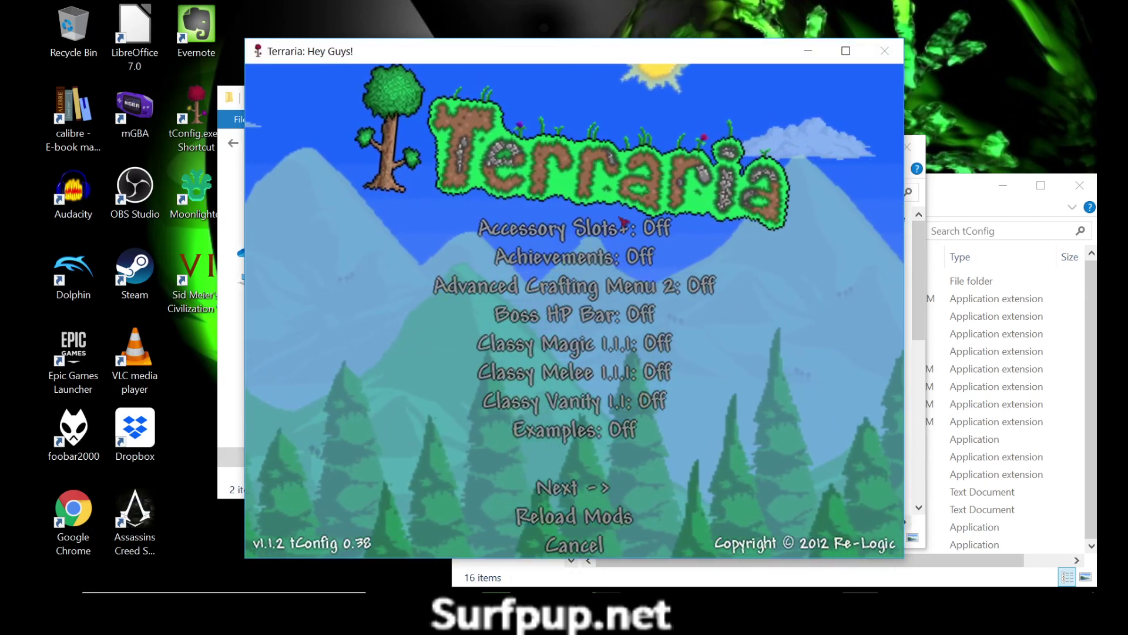
left_click(617, 228)
left_click(580, 257)
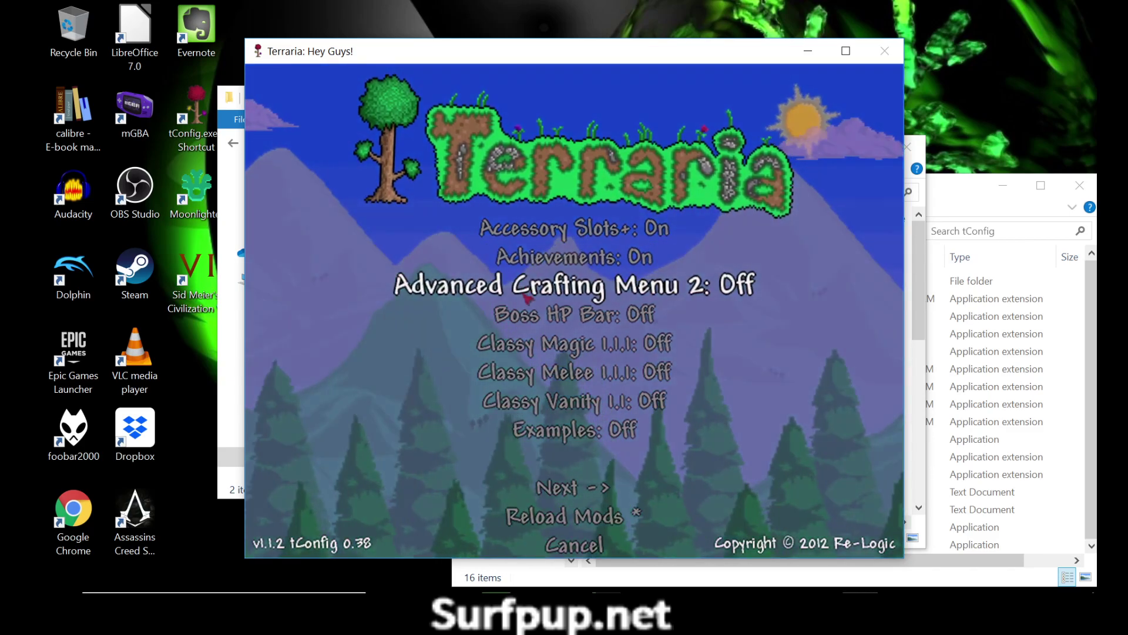
left_click(527, 296)
left_click(529, 317)
left_click(529, 345)
left_click(531, 374)
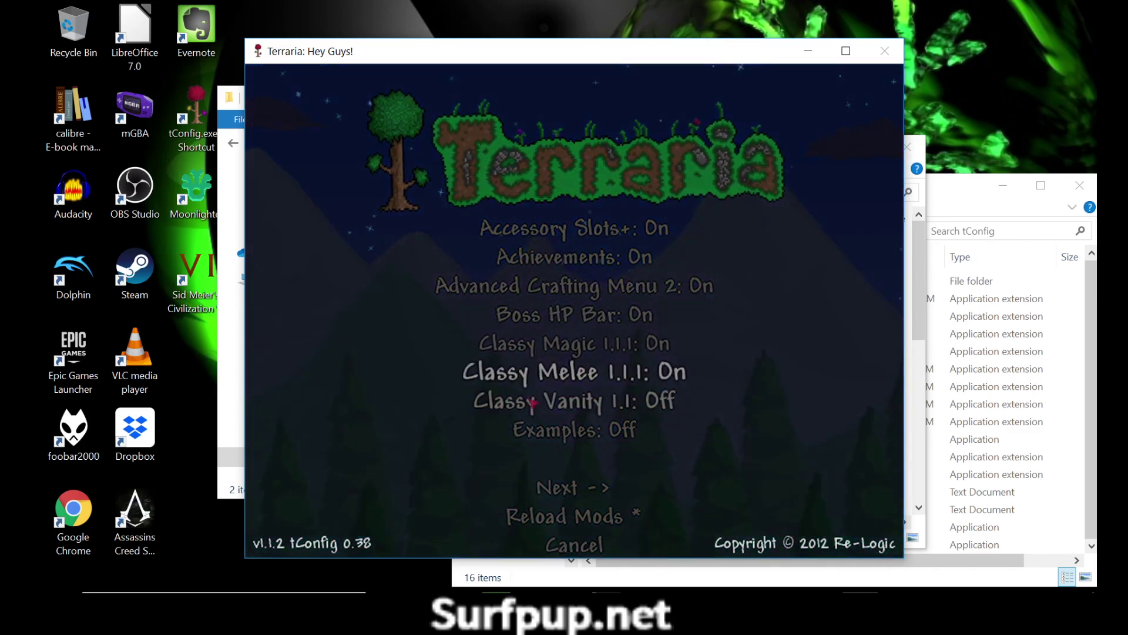
left_click(532, 402)
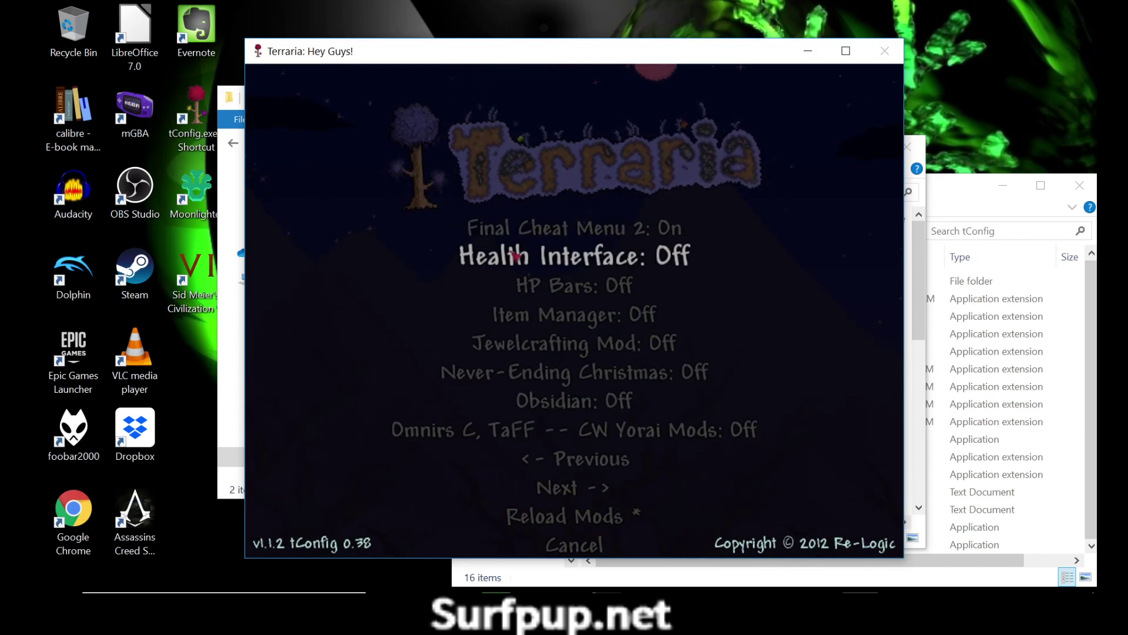
- Enable Final Cheat Menu 2, Health Interface, HP Bars, Item Manager, Jewelcrafting Mod, Never-Ending Christmas, Obsidian and Omnirs C, TaFF -- CW Yorai Mods
left_click(531, 325)
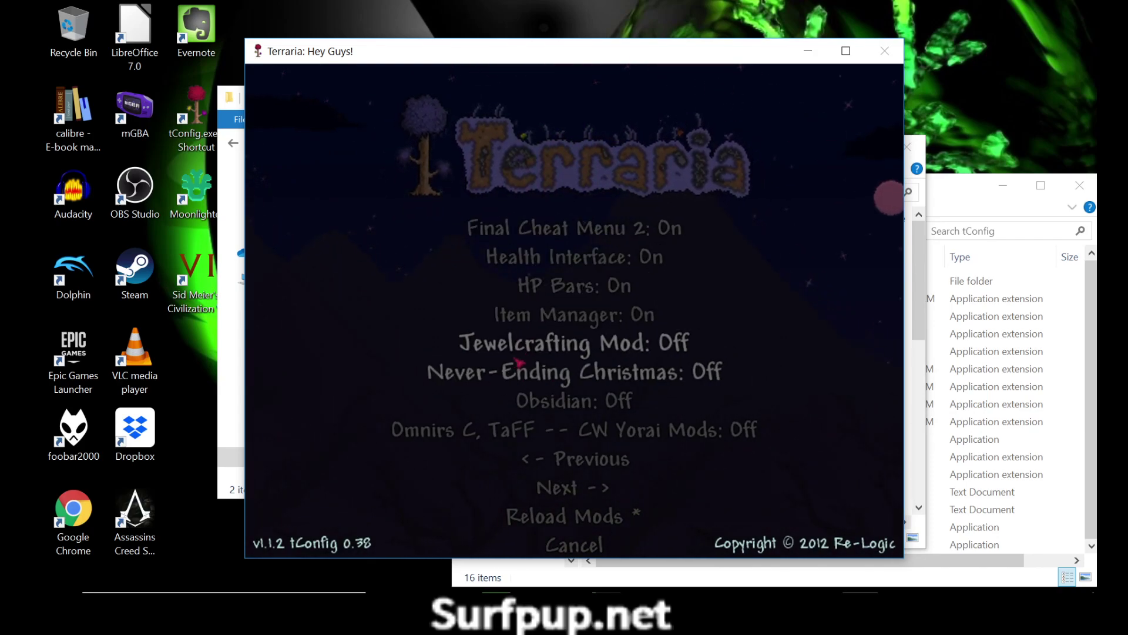
left_click(520, 345)
left_click(521, 402)
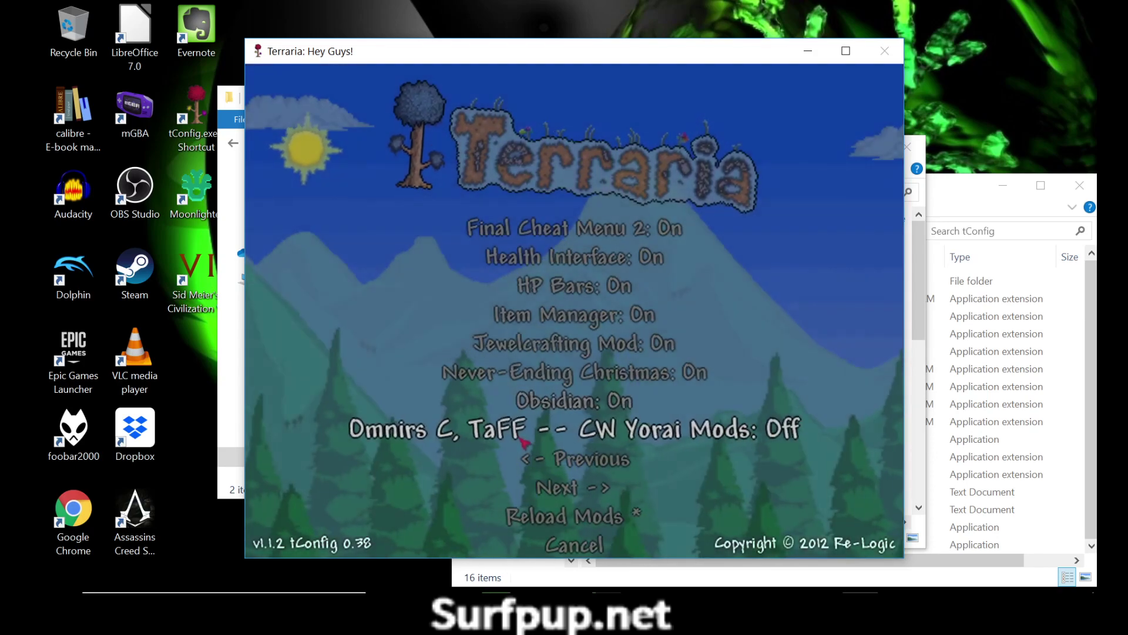
left_click(522, 431)
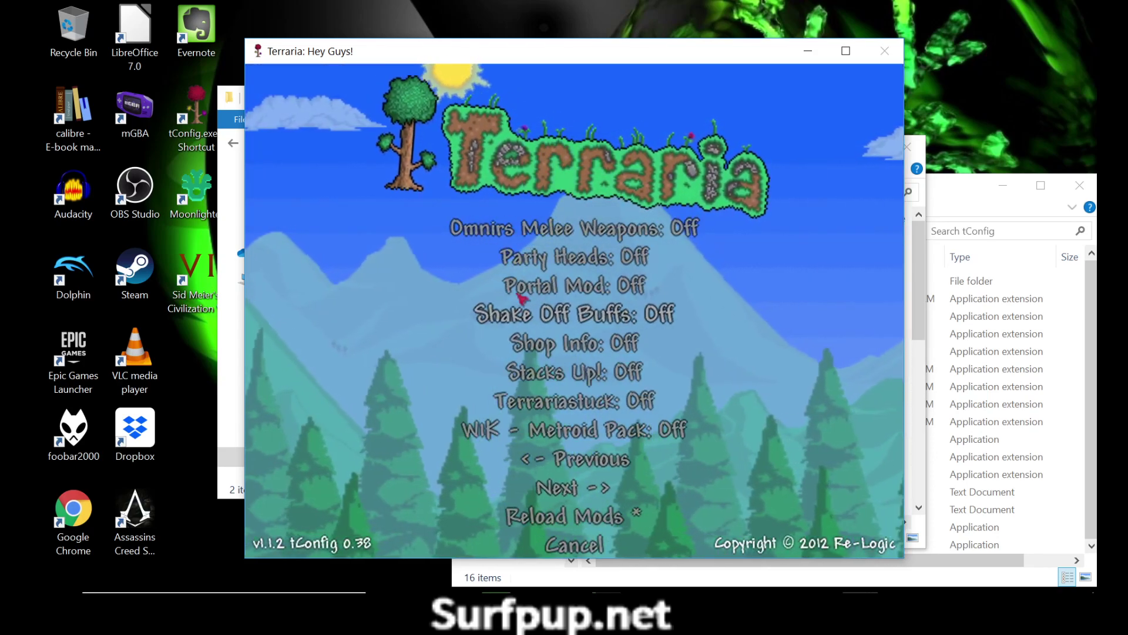
- Enable Omnirs Melee Weapons, Party Heads, Shake Off Buffs, Shop Info, Stacks Up!, Terrariastuck and W1K - Metroid Pack, and set Portal Mod to Craftable
left_click(515, 254)
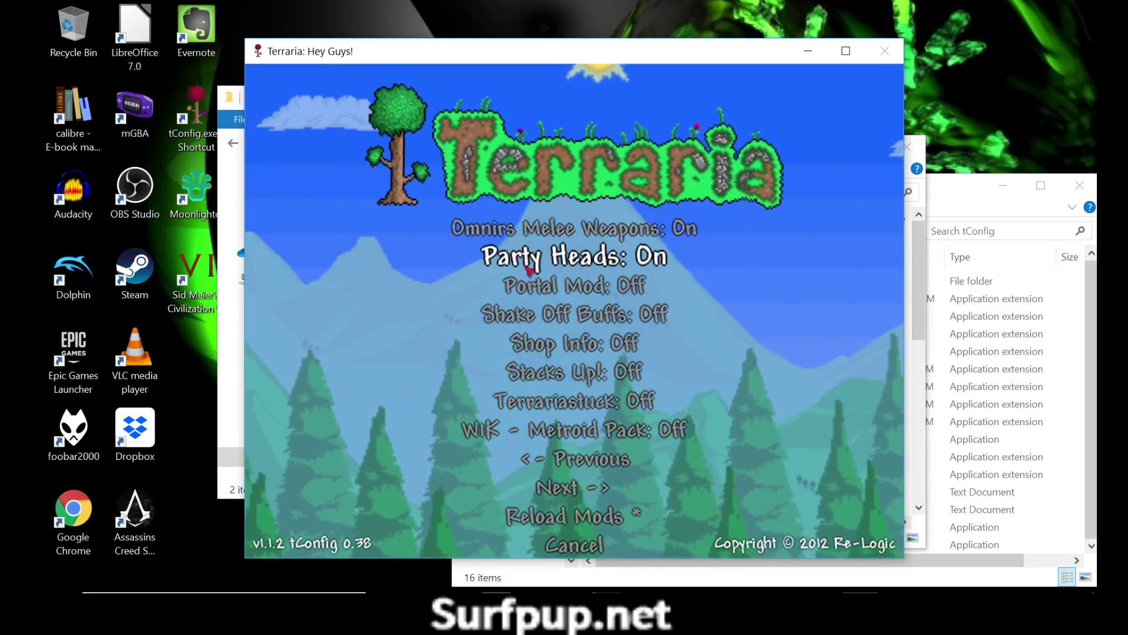
left_click(532, 285)
left_click(545, 286)
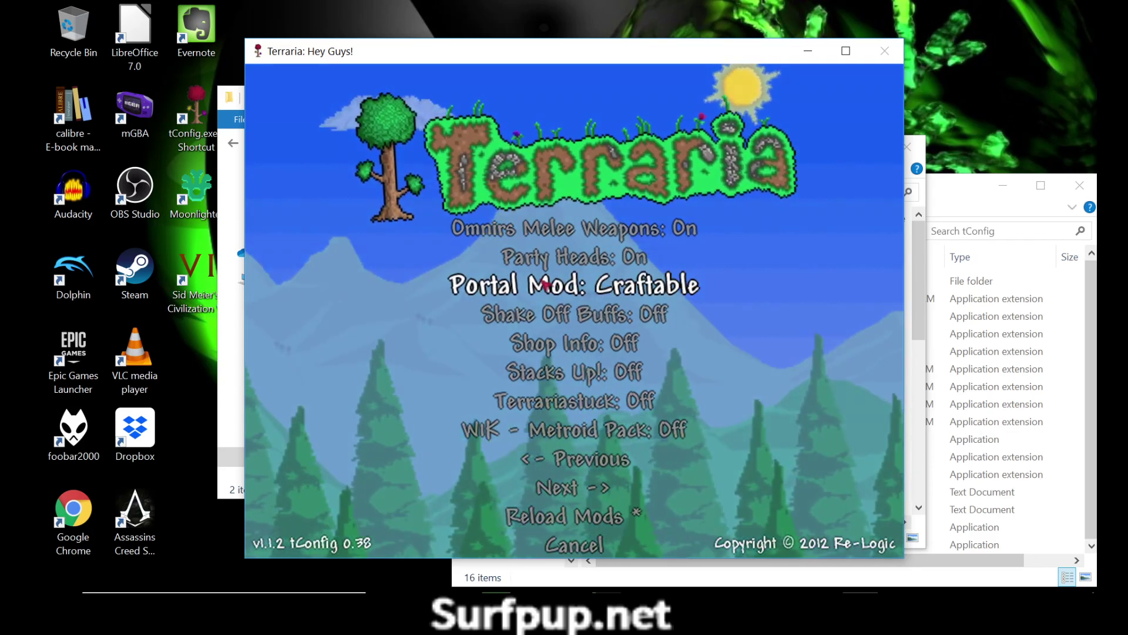
left_click(546, 286)
left_click(545, 286)
left_click(536, 316)
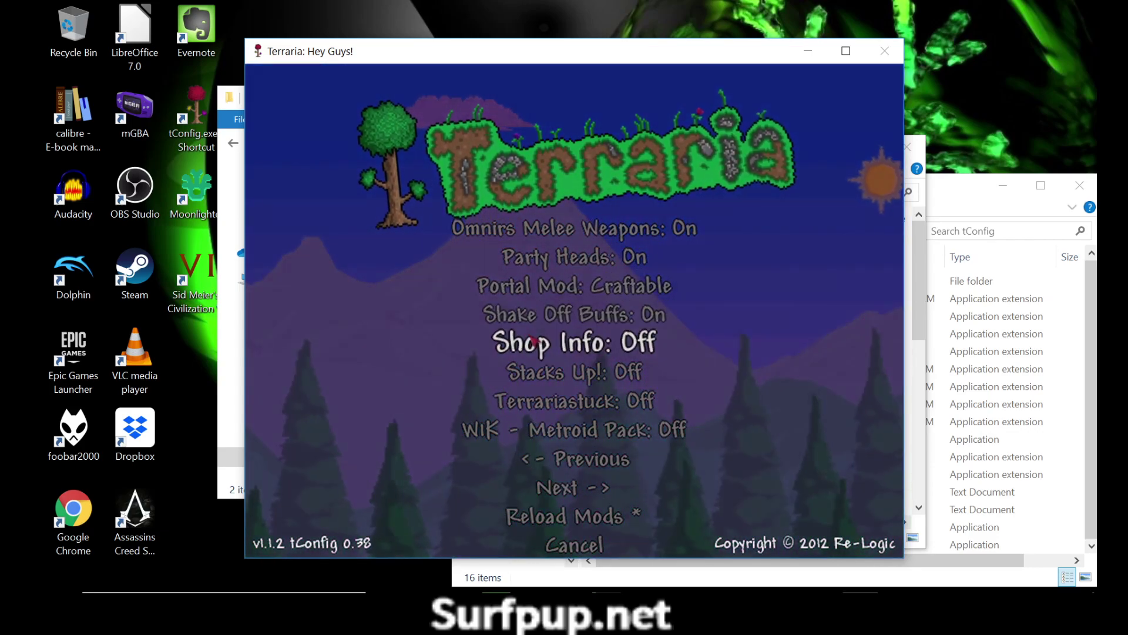
left_click(538, 345)
left_click(541, 374)
left_click(543, 402)
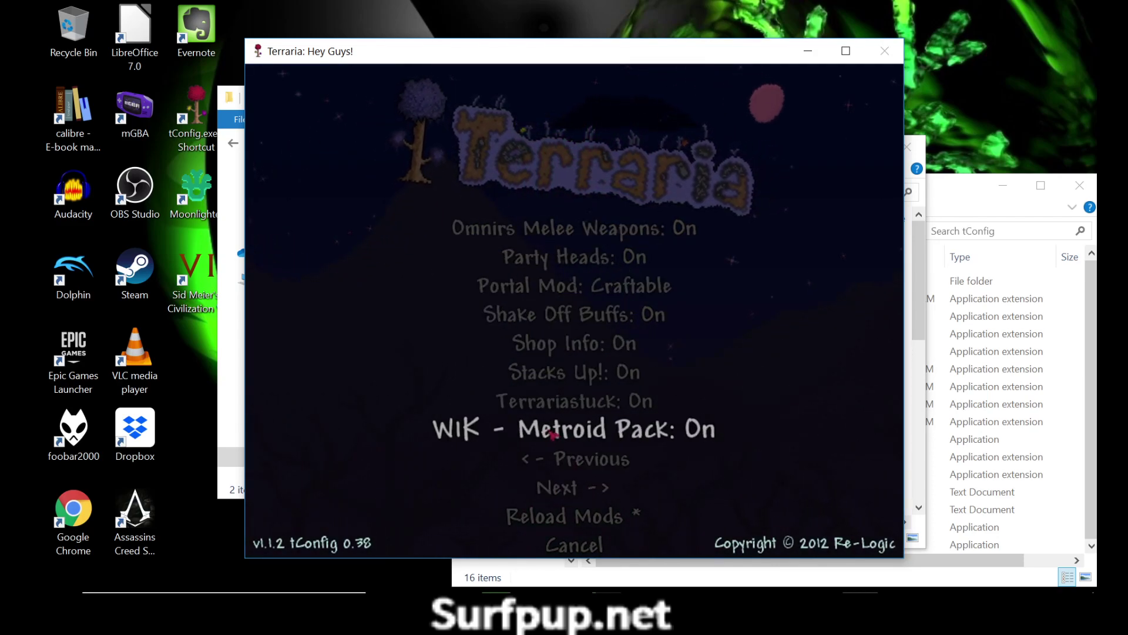
- Enable the W1K Misc, Monster Hunter, Touhou and Warhammer packs, CPR, 1.0.5 Balance and Hunger System, and set Difficulty Changer to Easy
left_click(559, 488)
left_click(519, 230)
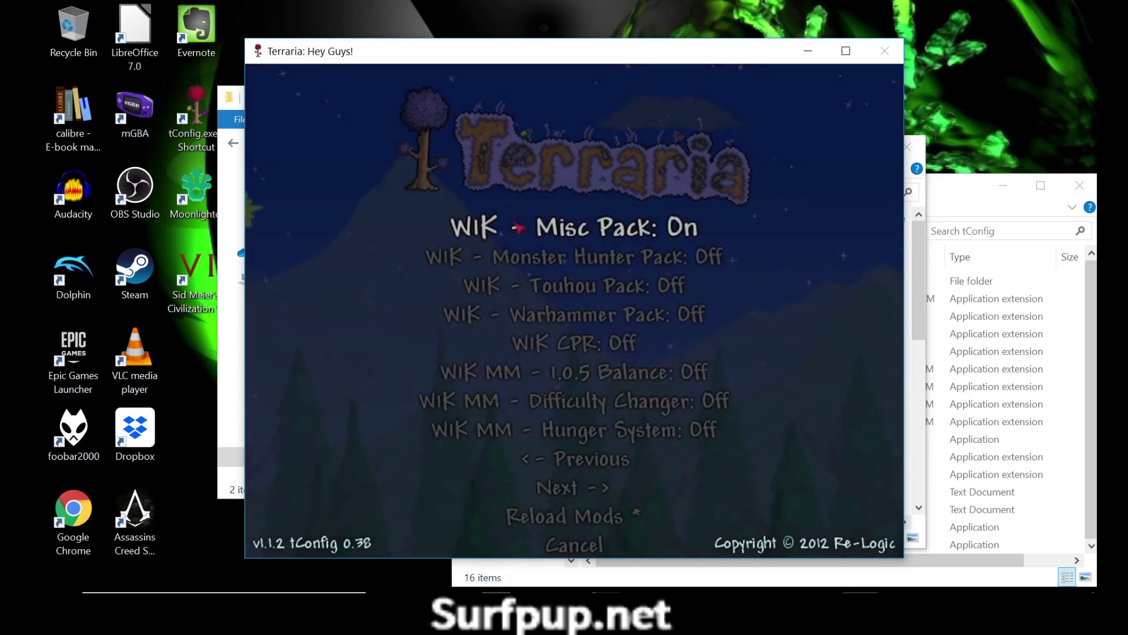
left_click(521, 257)
left_click(526, 286)
left_click(529, 314)
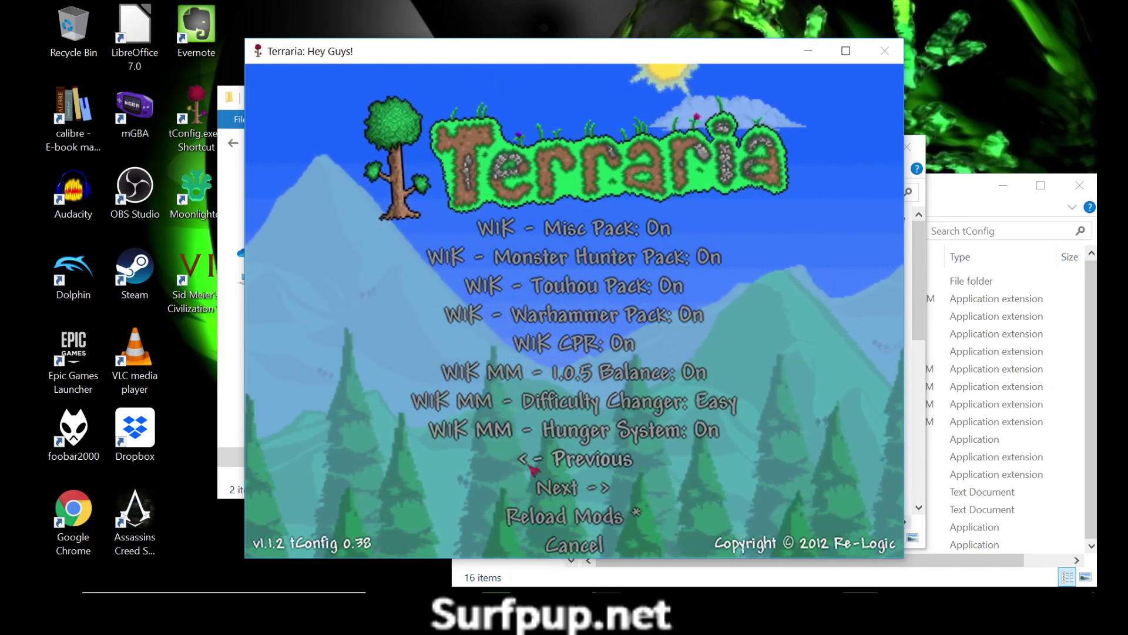
- Enable W1K MM - Liquids Modifier and W1K MM - Position Saver, and reload the mods
left_click(553, 494)
left_click(524, 230)
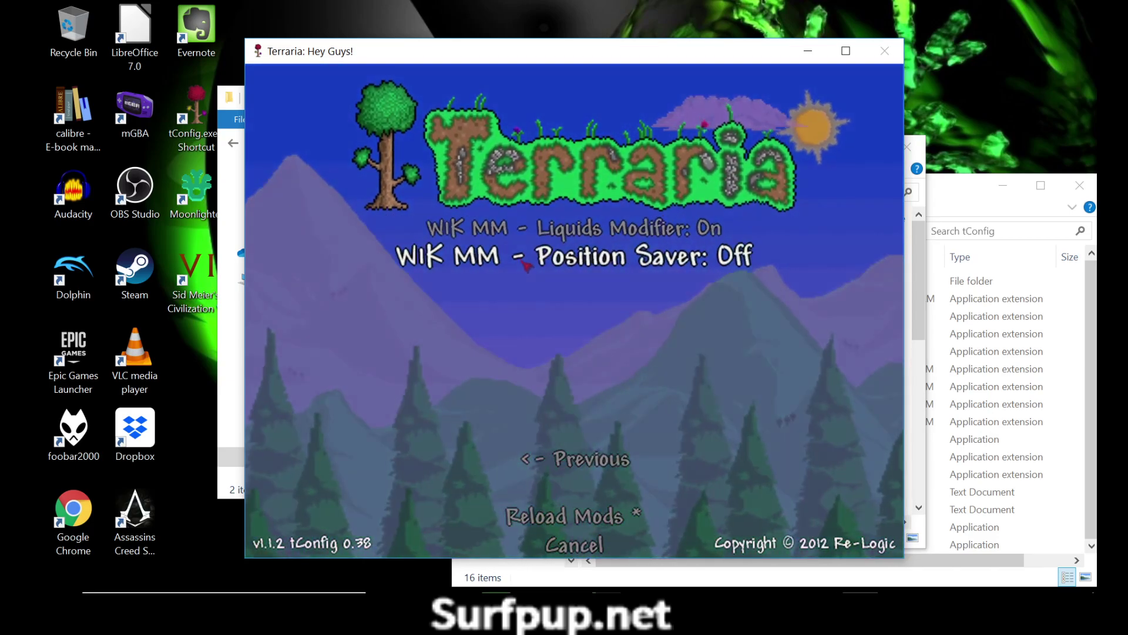
left_click(526, 259)
left_click(555, 514)
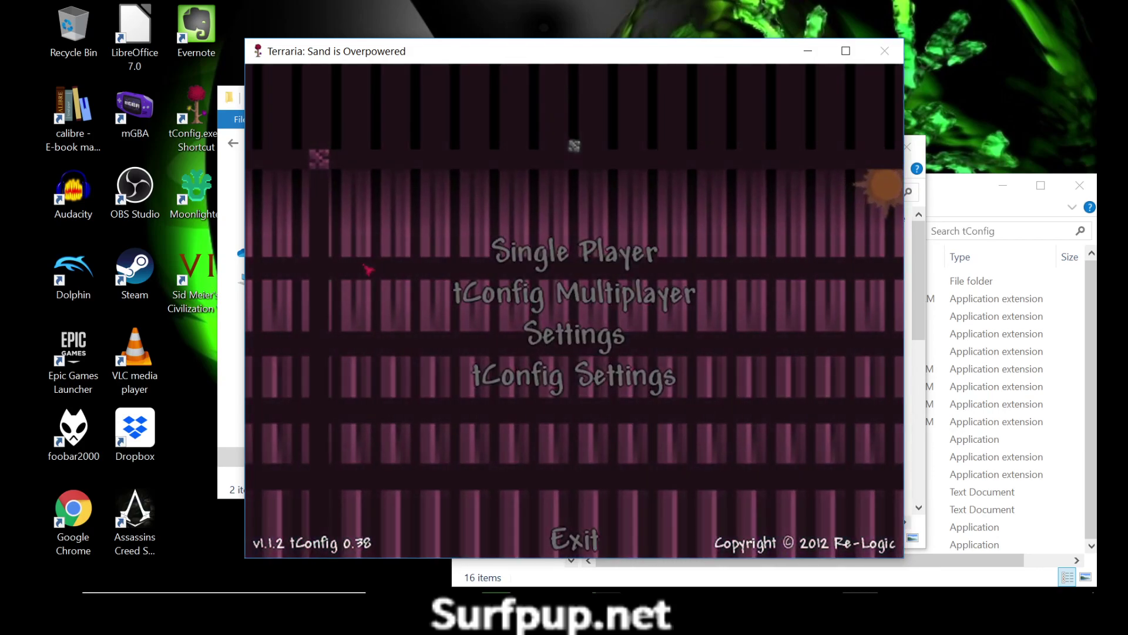
- Load the existing character and world in single player to check the enabled mods, and save and exit
left_click(546, 251)
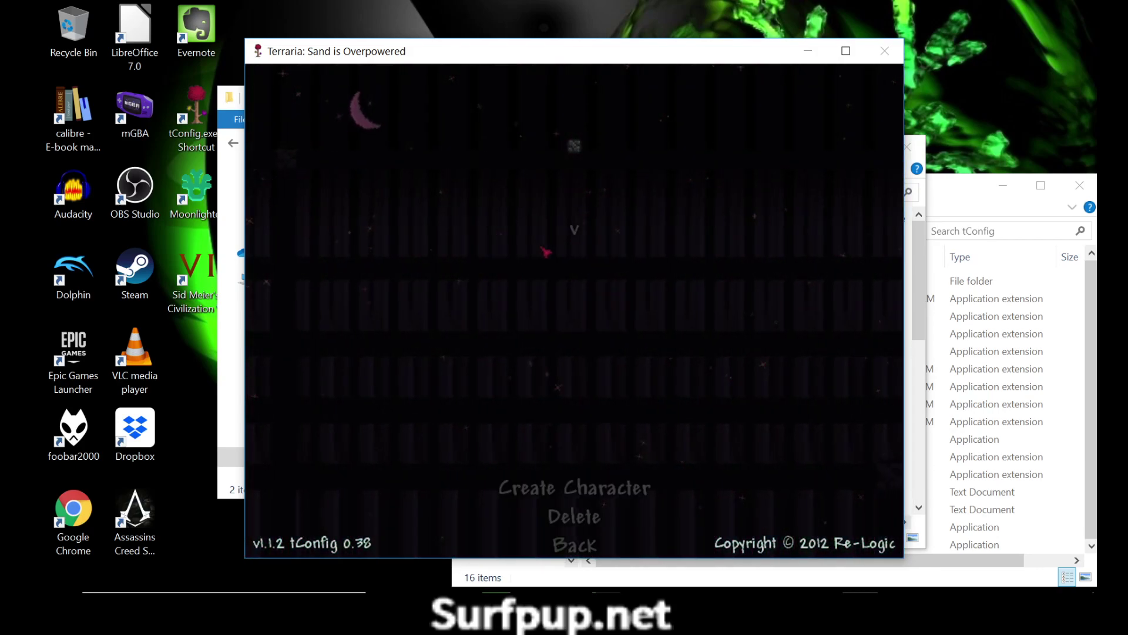
left_click(573, 236)
left_click(569, 234)
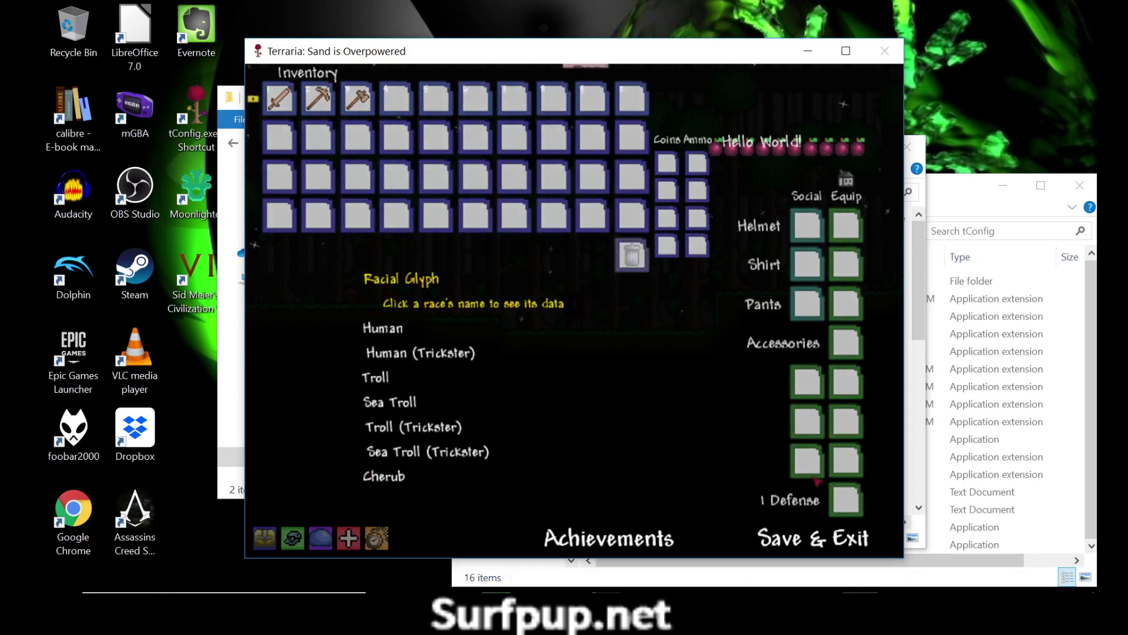
left_click(793, 541)
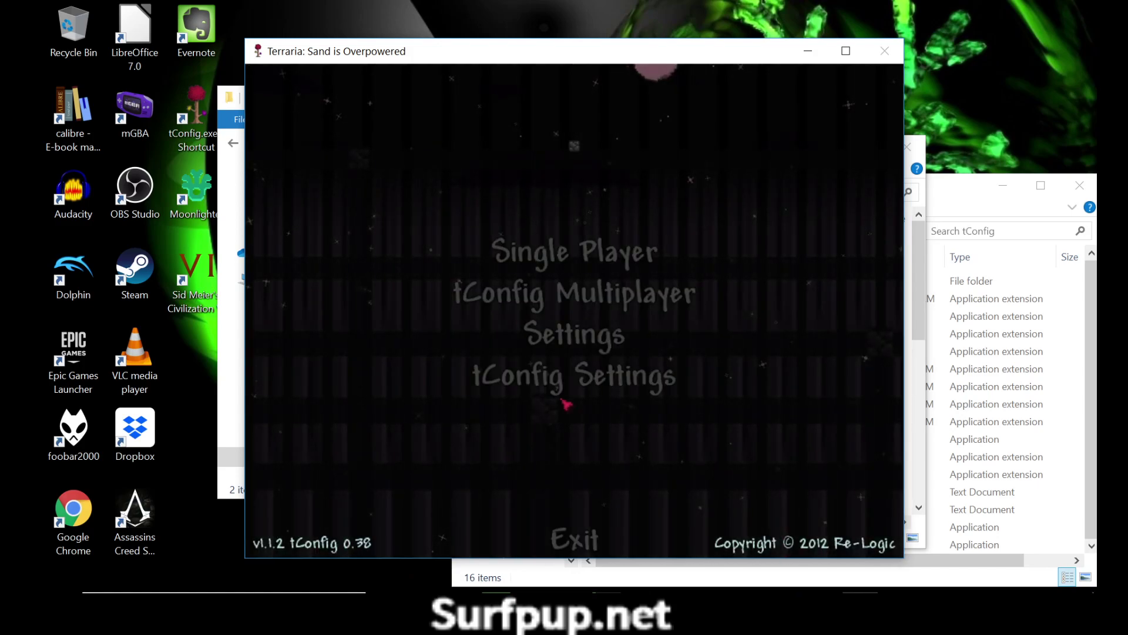
- Turn off W1K MM - Liquids Modifier in the tConfig settings and reload the mods
left_click(511, 378)
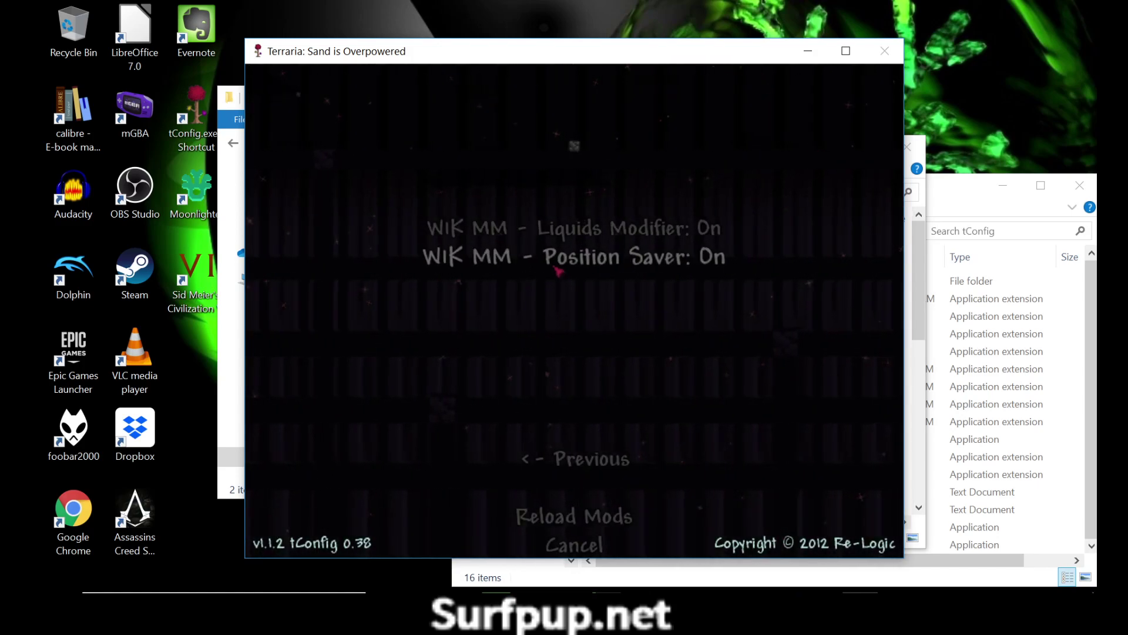
left_click(561, 229)
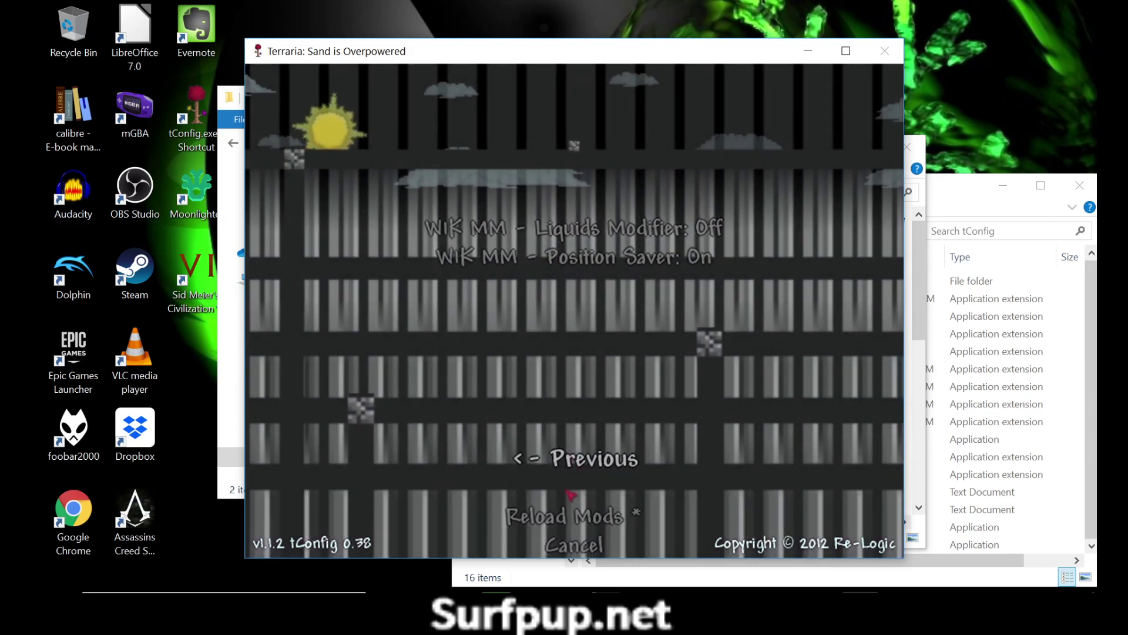
left_click(564, 516)
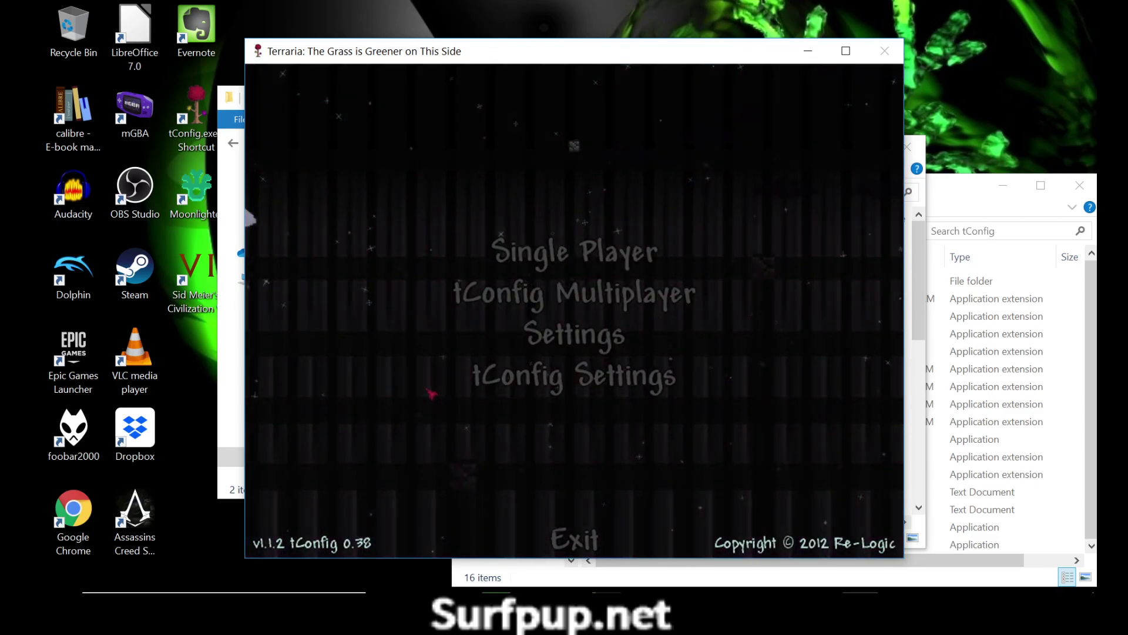
- Check the existing character's world again with Liquids Modifier disabled, and save and exit
left_click(541, 262)
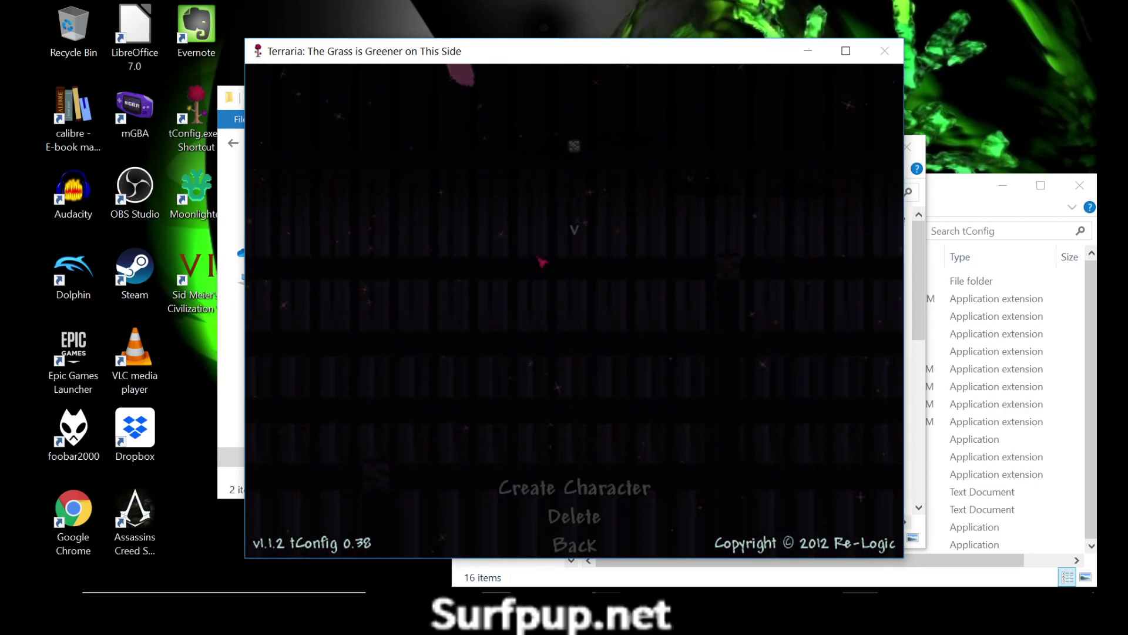
left_click(574, 229)
left_click(573, 254)
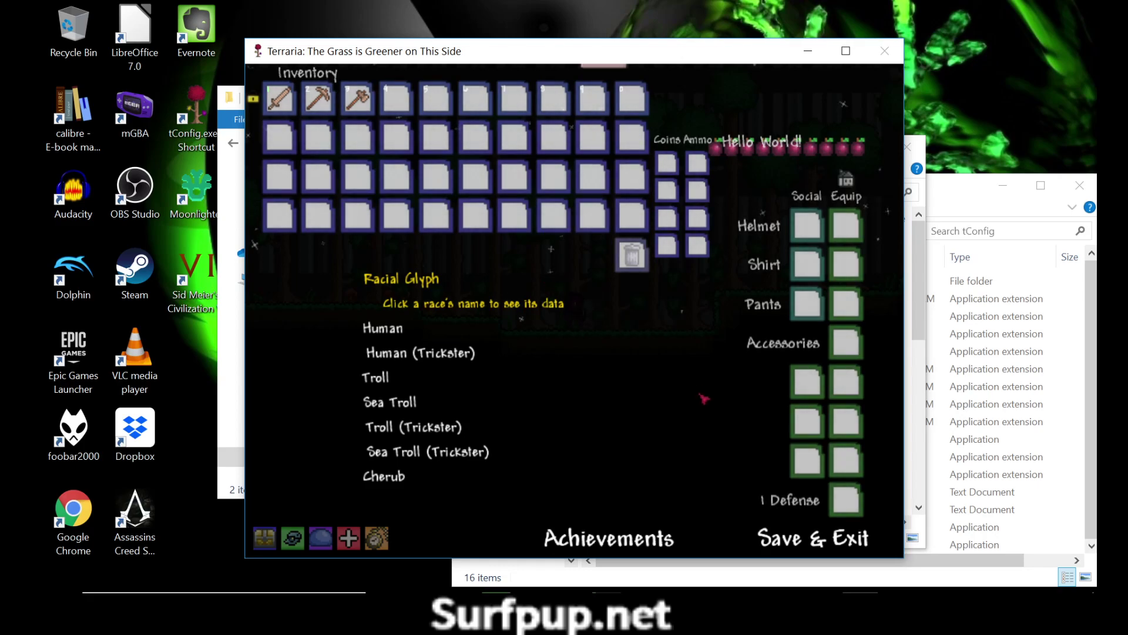
left_click(758, 522)
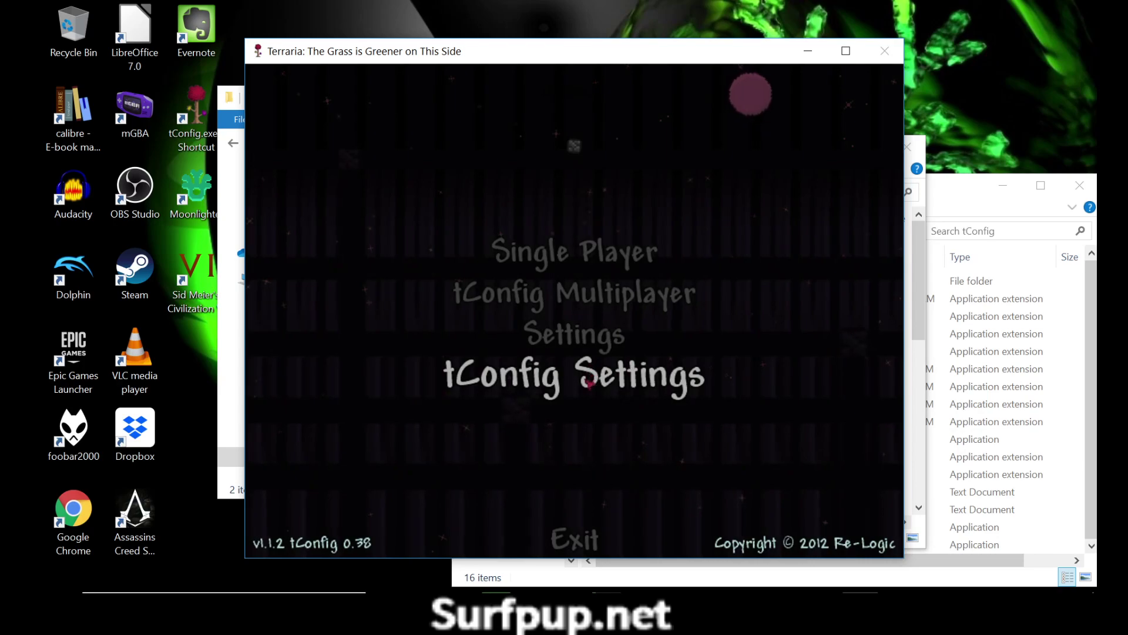
- Turn off W1K MM - Position Saver in the tConfig settings and reload the mods
left_click(587, 379)
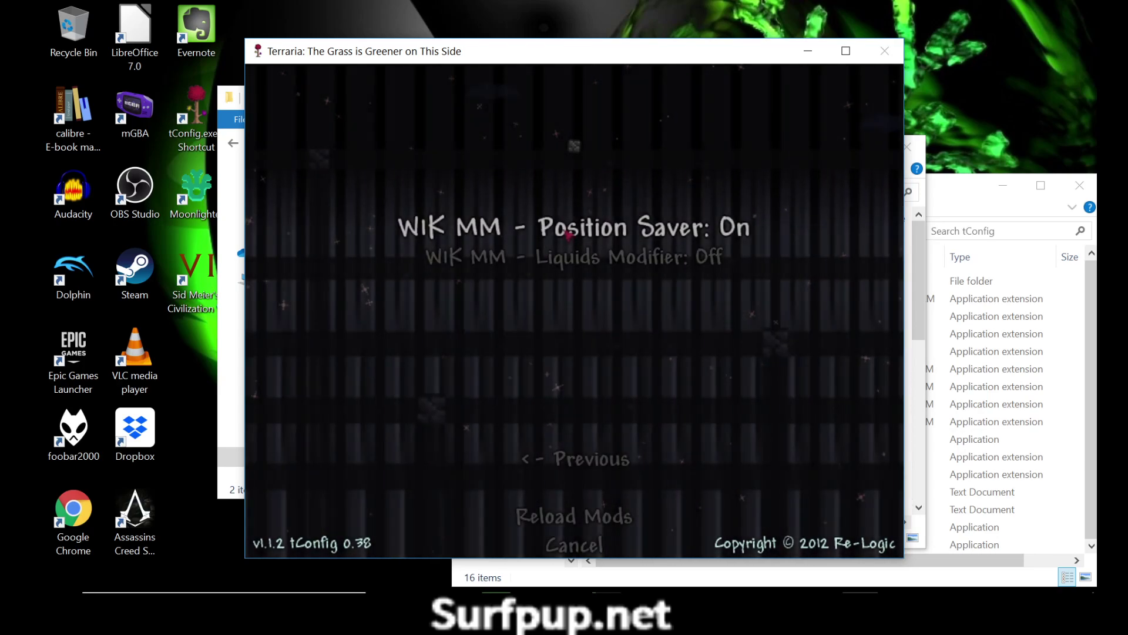
left_click(569, 232)
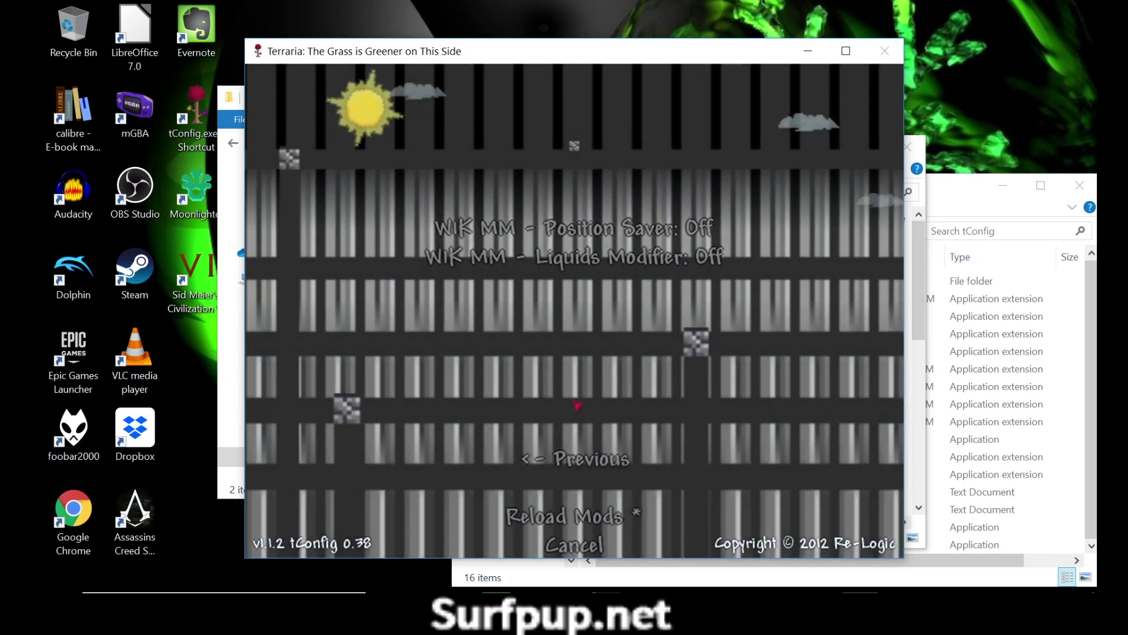
left_click(545, 455)
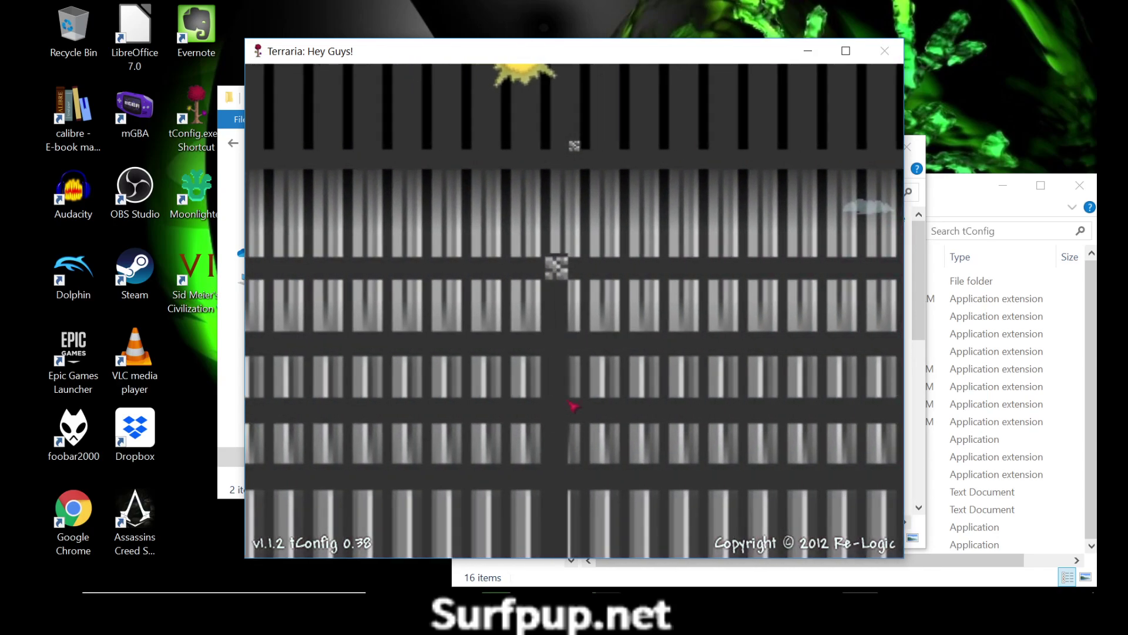
- Load the single-player character and world with both Liquids Modifier and Position Saver disabled
left_click(546, 265)
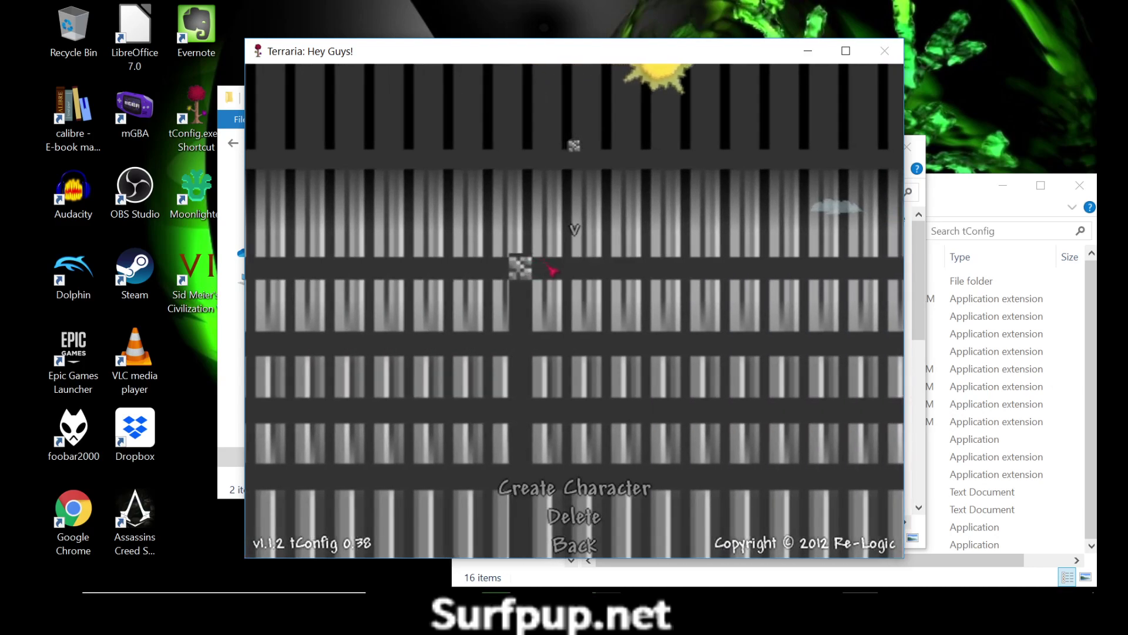
left_click(576, 237)
left_click(578, 237)
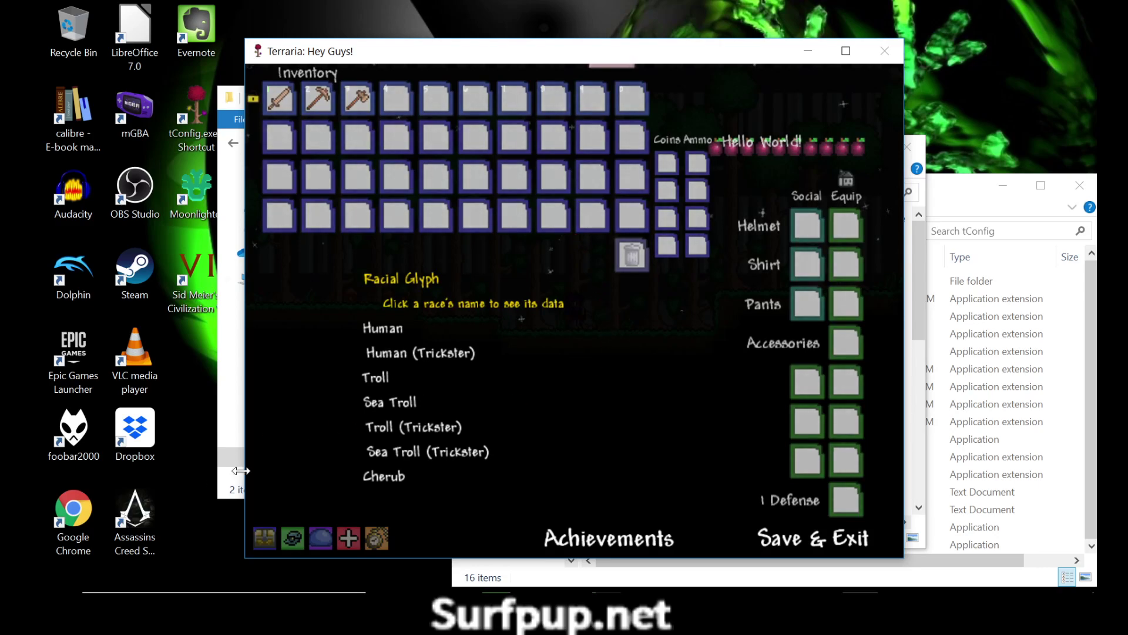
- Browse the modded items in the in-game Items list, close the list, and save and exit the world
left_click(265, 538)
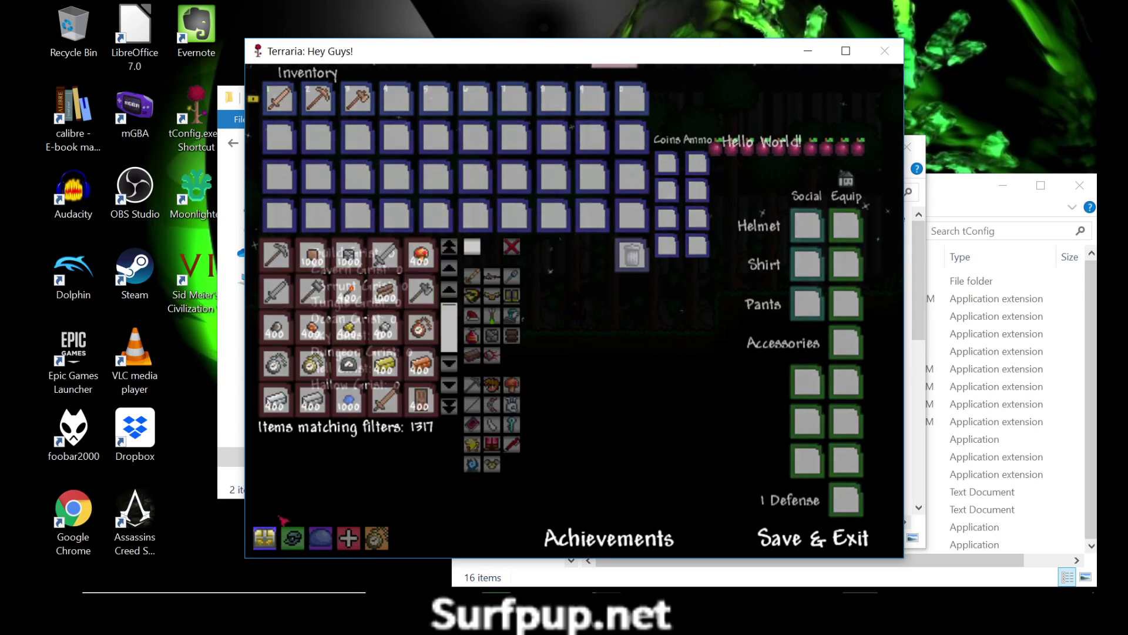
left_click(456, 386)
left_click(456, 405)
scroll(350, 353, "up", 2)
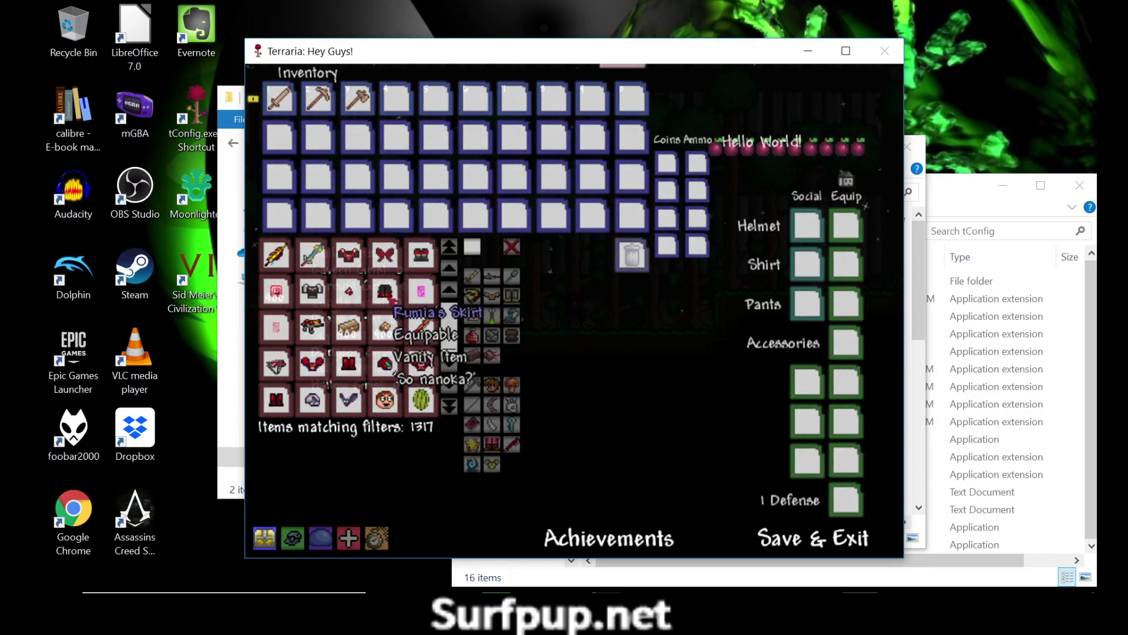
scroll(353, 306, "up", 2)
scroll(340, 305, "up", 4)
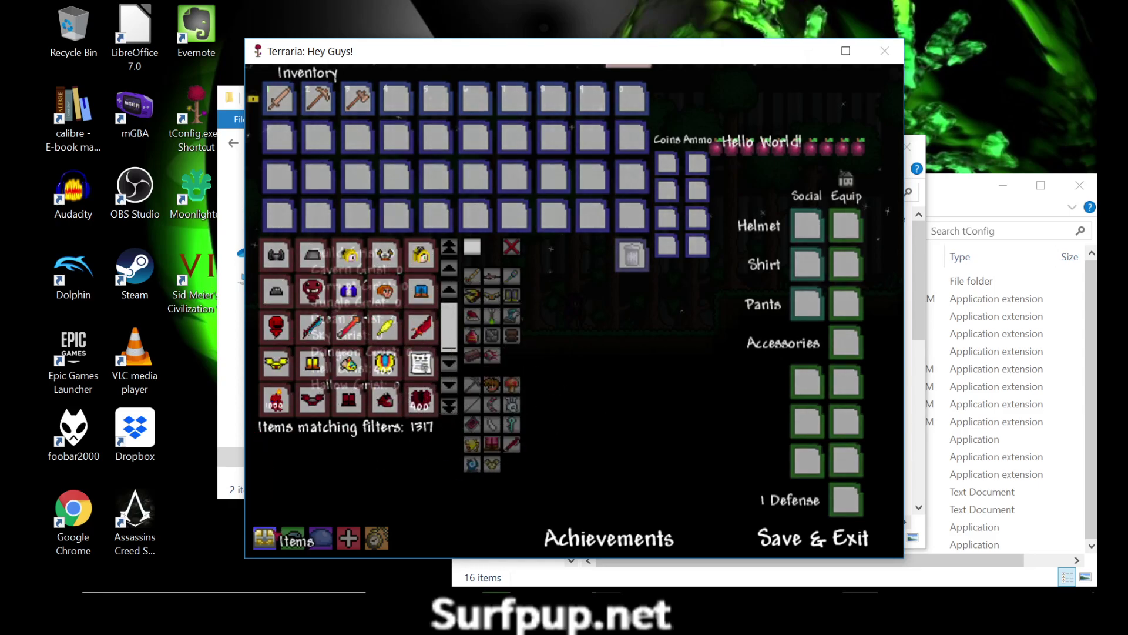
left_click(293, 537)
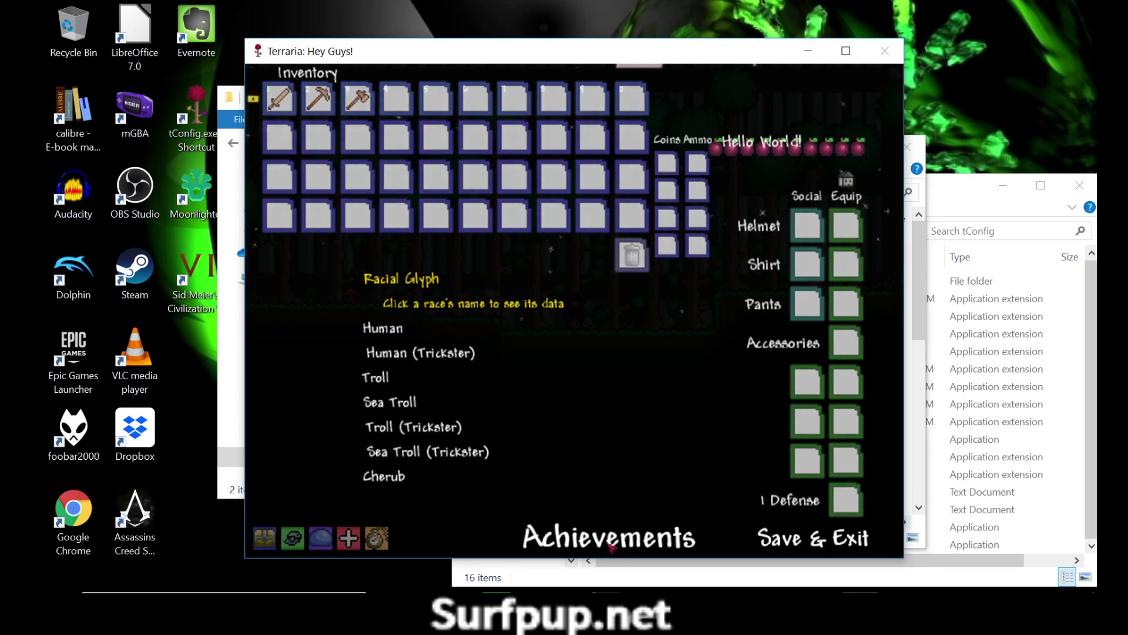
left_click(790, 532)
- Turn off W1K MM - 1.0.5 Balance in the tConfig settings and reload the mods
left_click(510, 375)
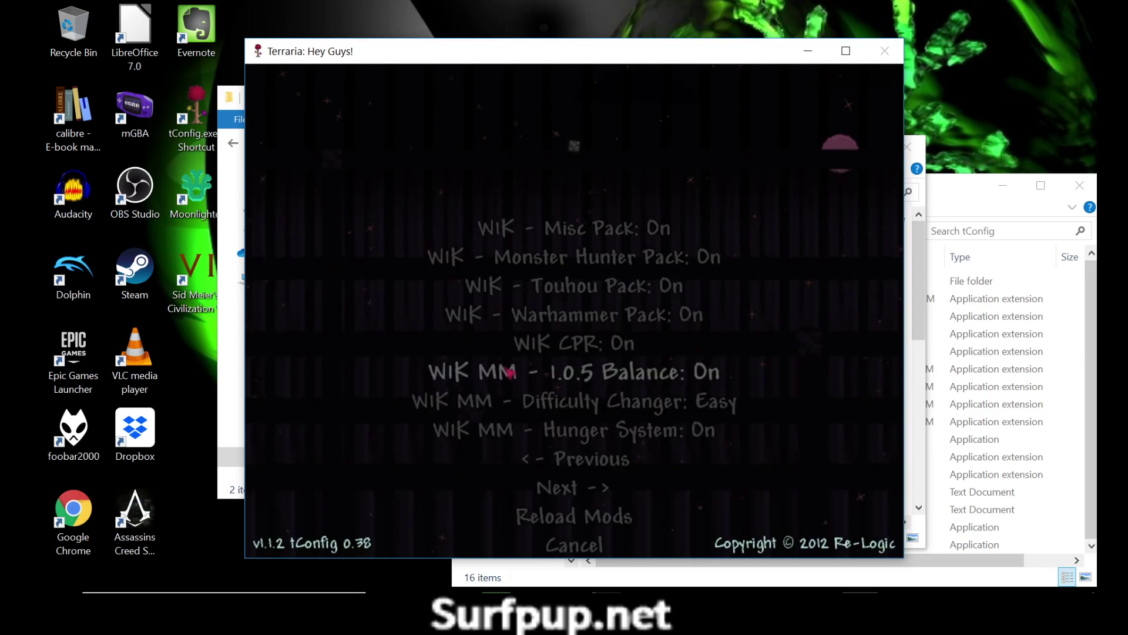
left_click(579, 458)
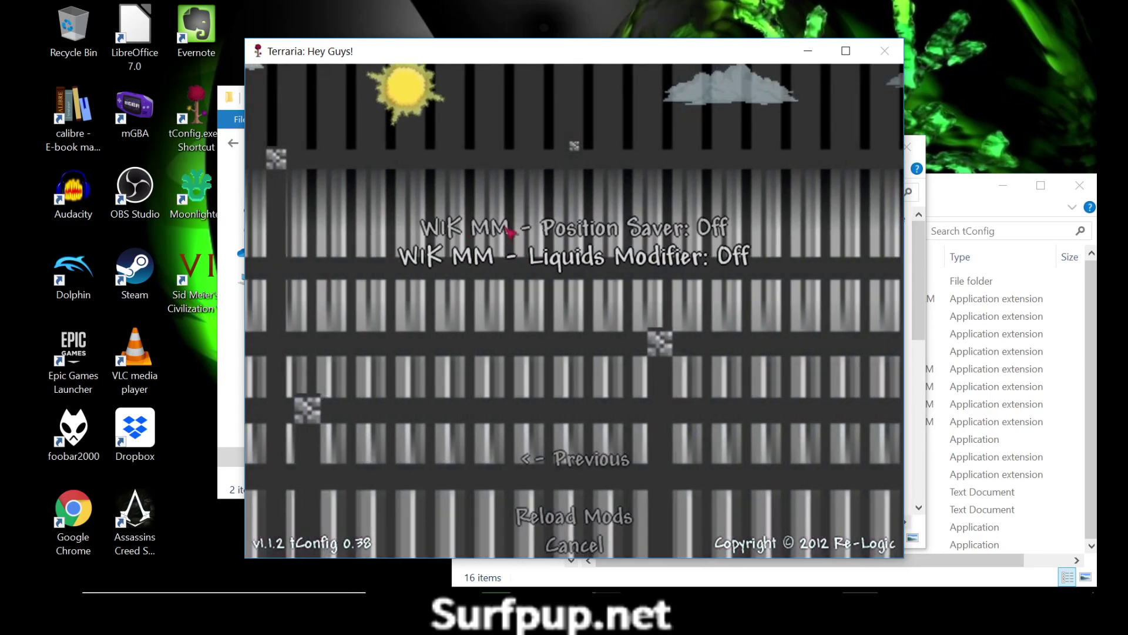
left_click(529, 458)
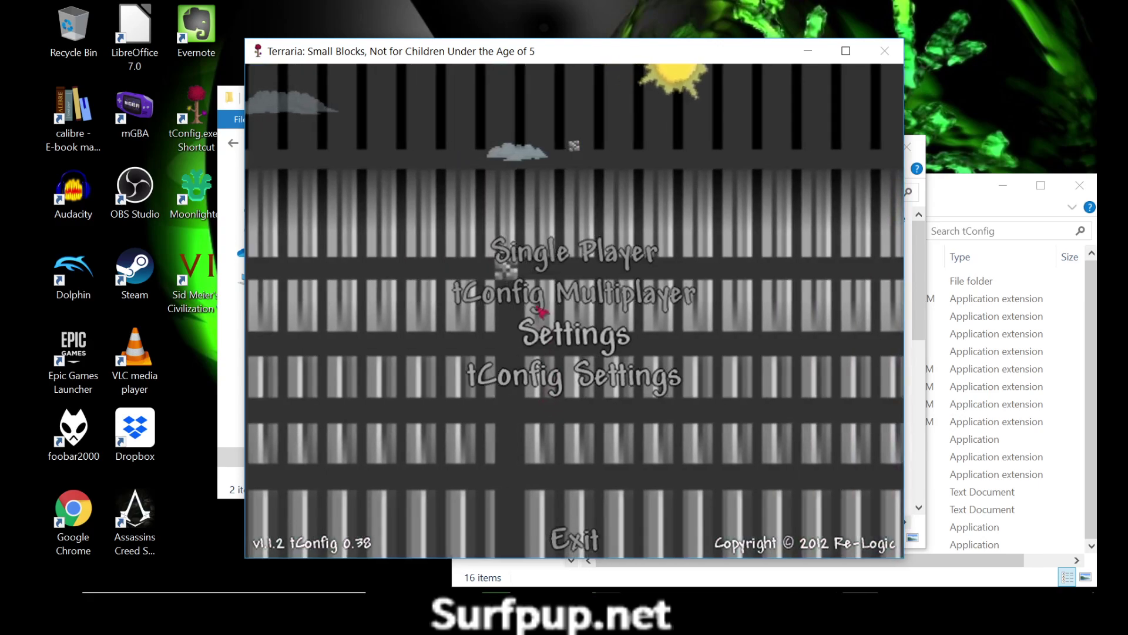
- Load the existing single-player character and World 1 to test with 1.0.5 Balance disabled
left_click(556, 251)
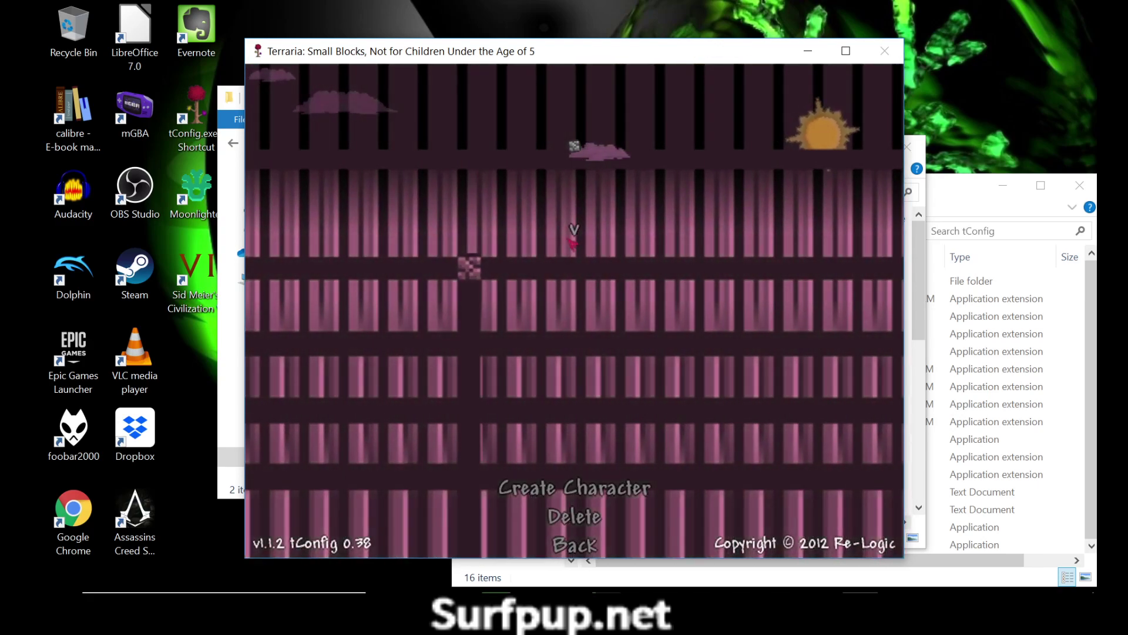
left_click(574, 230)
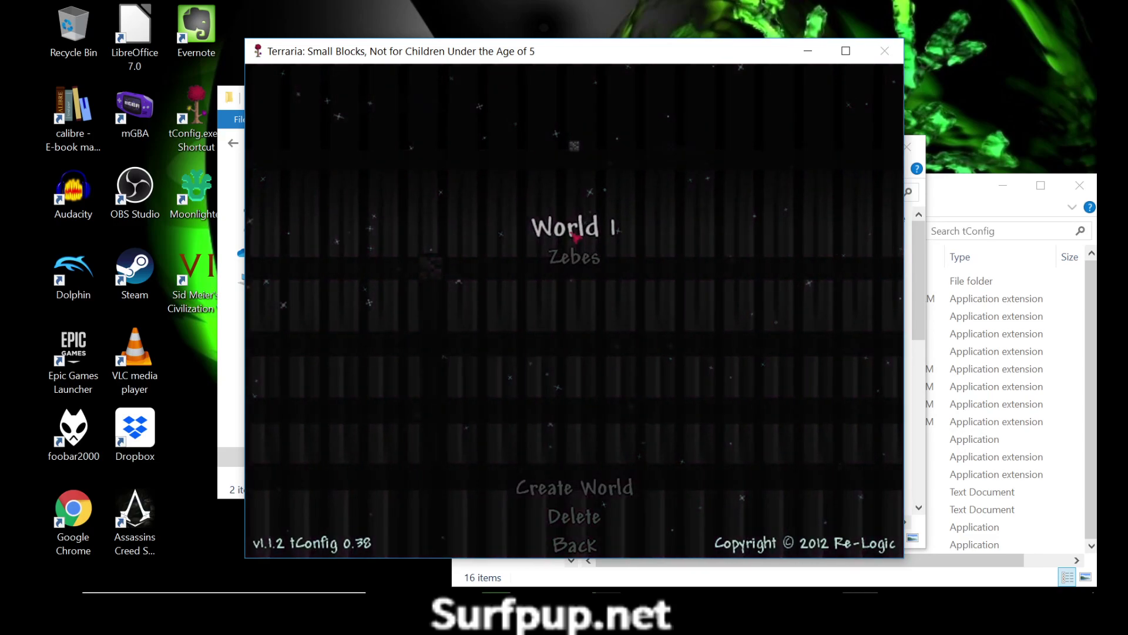
left_click(575, 235)
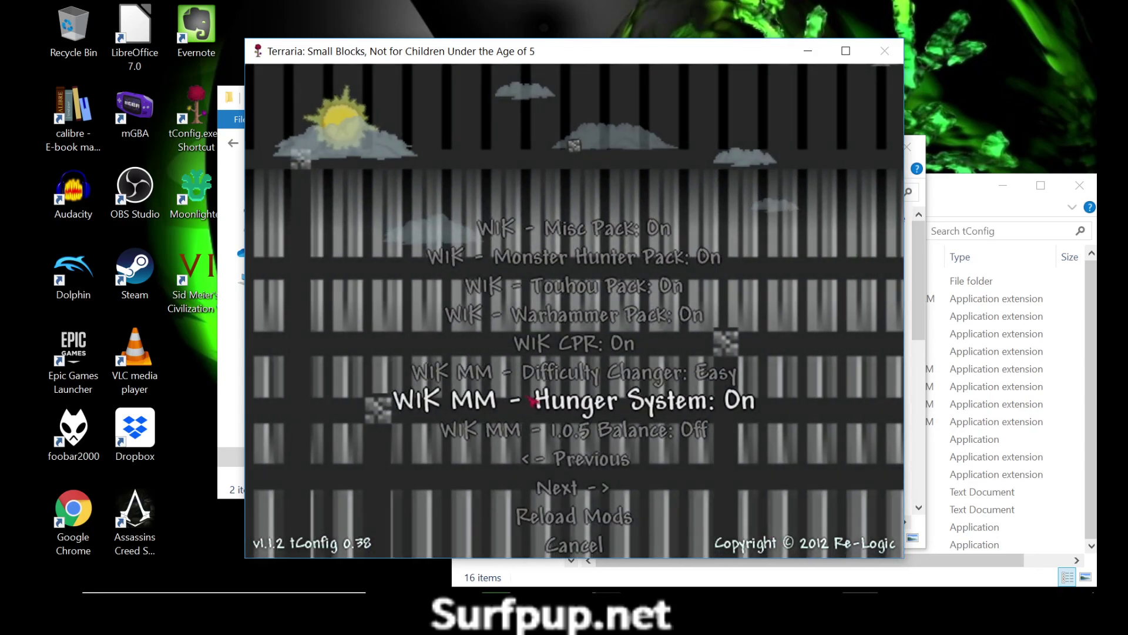
- Turn off W1K CPR and the Warhammer, Touhou, Monster Hunter and Misc packs in the tConfig settings, and reload the mods
left_click(562, 353)
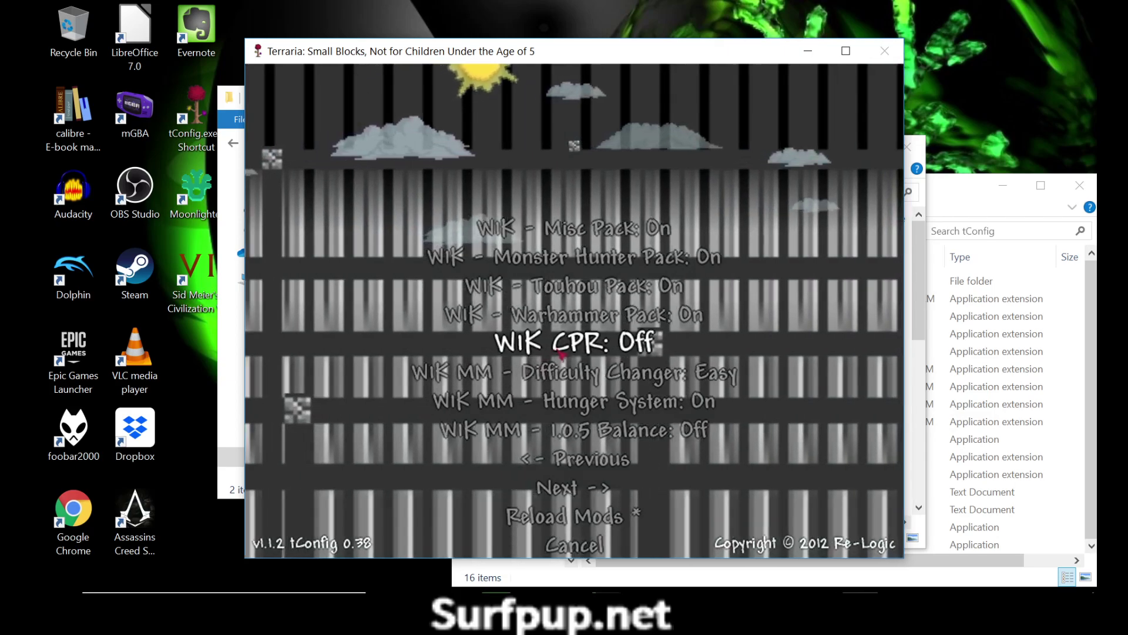
left_click(552, 319)
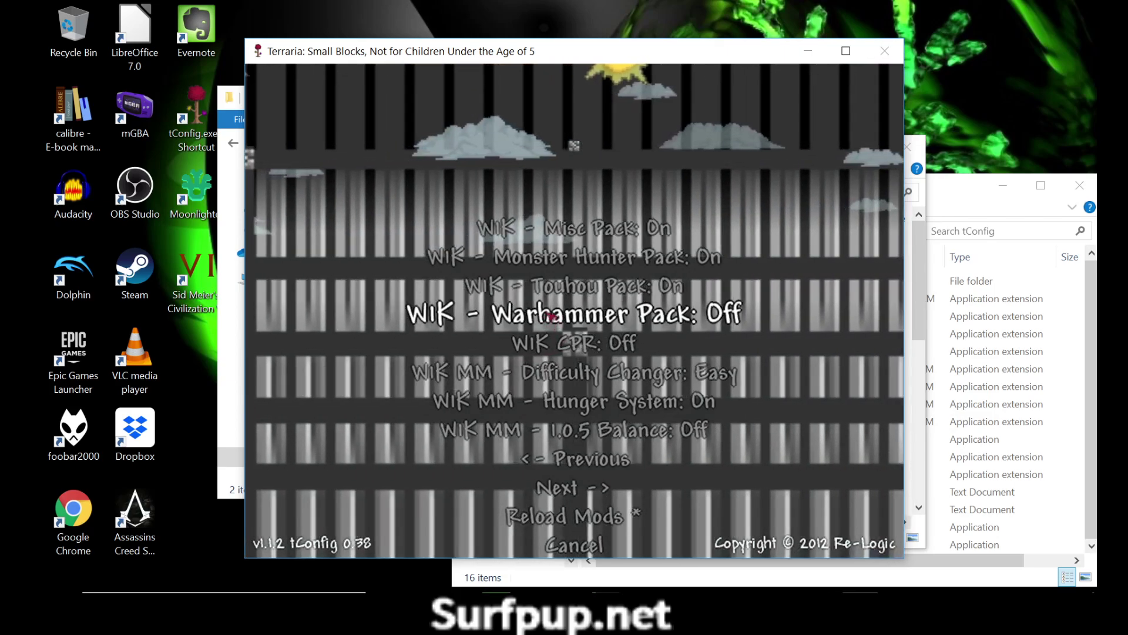
left_click(550, 287)
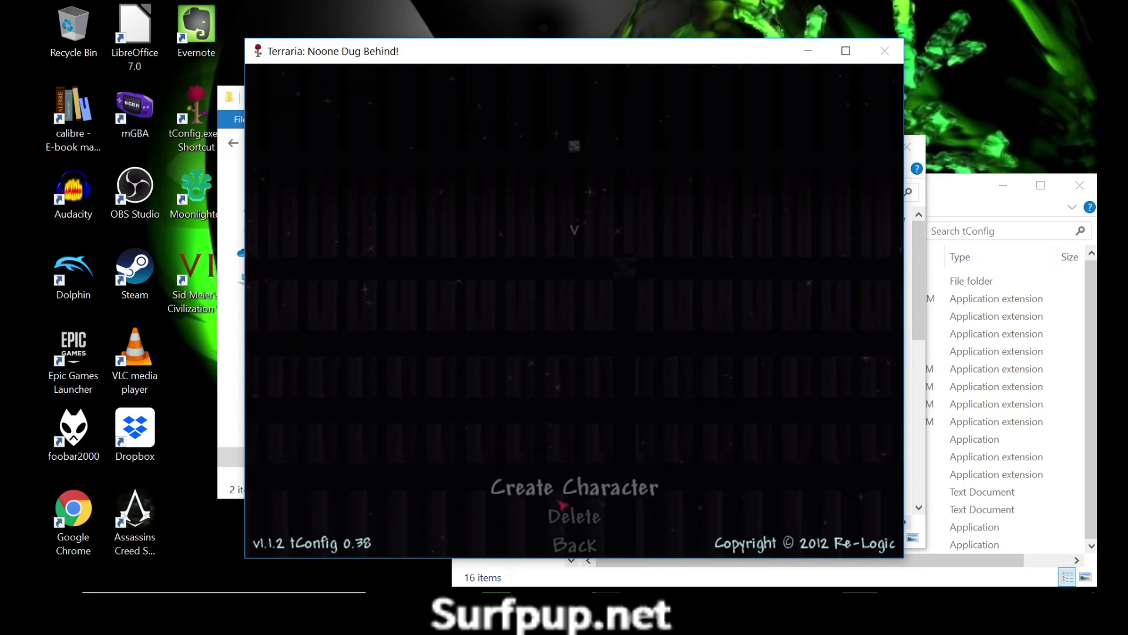
- Turn the W1K packs, W1K CPR and 1.0.5 Balance back on in the tConfig settings, turn off Terrariastuck, and reload the mods
left_click(575, 540)
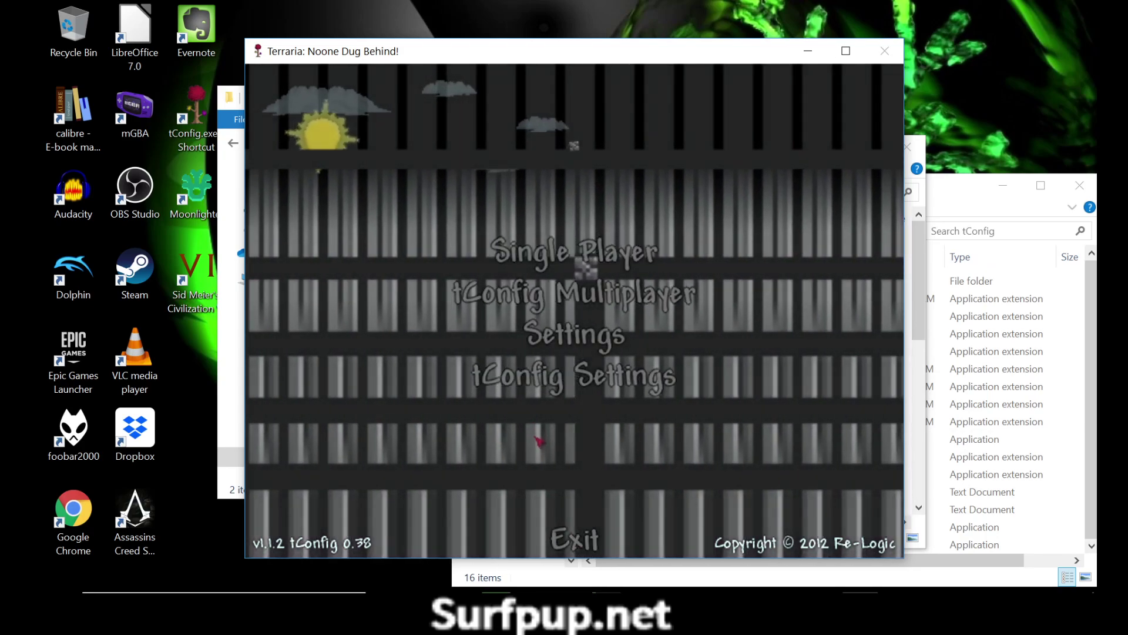
left_click(573, 377)
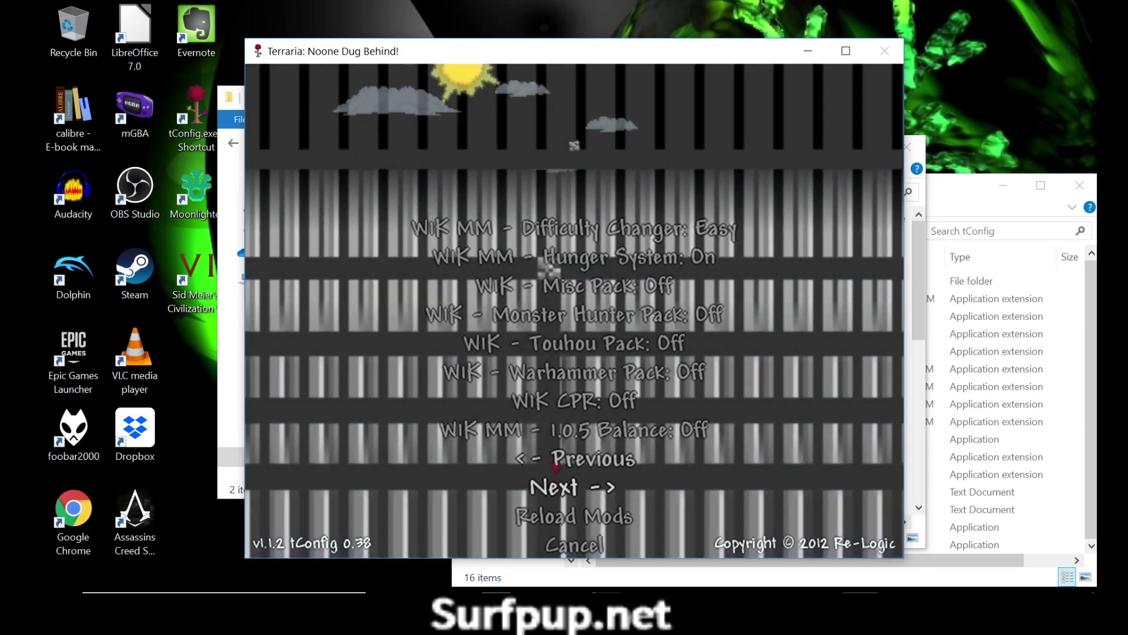
left_click(553, 430)
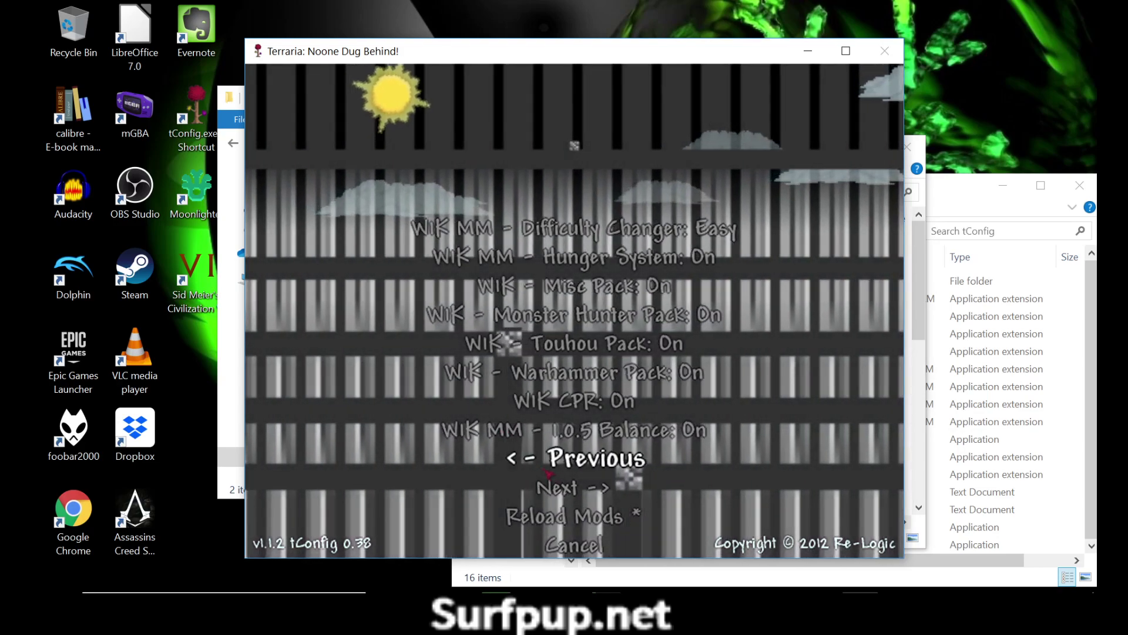
left_click(551, 457)
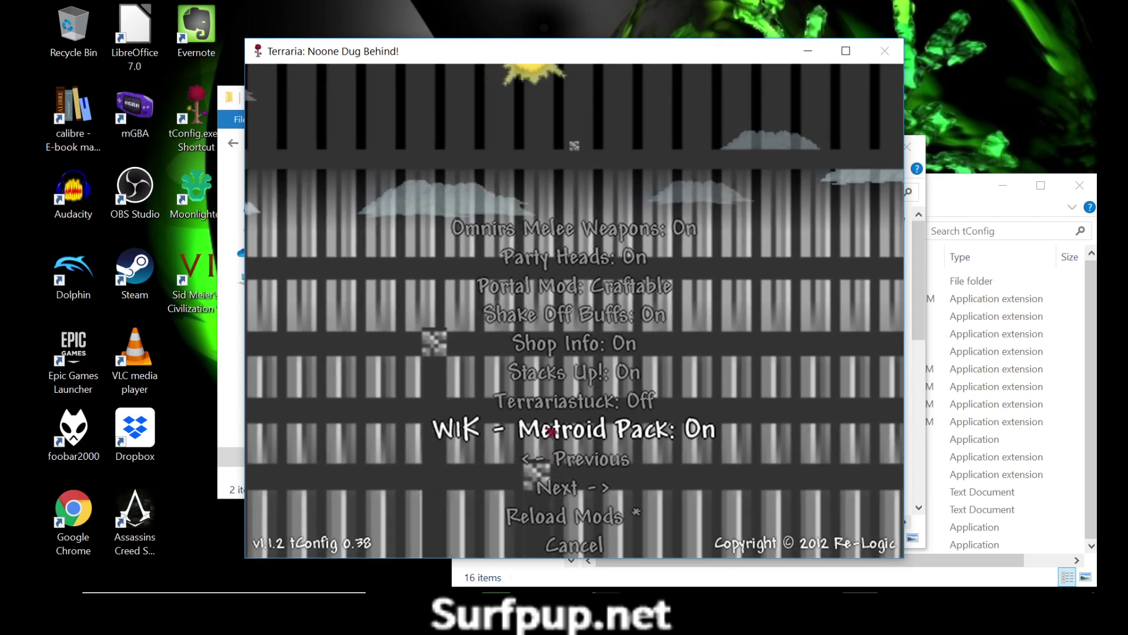
left_click(550, 418)
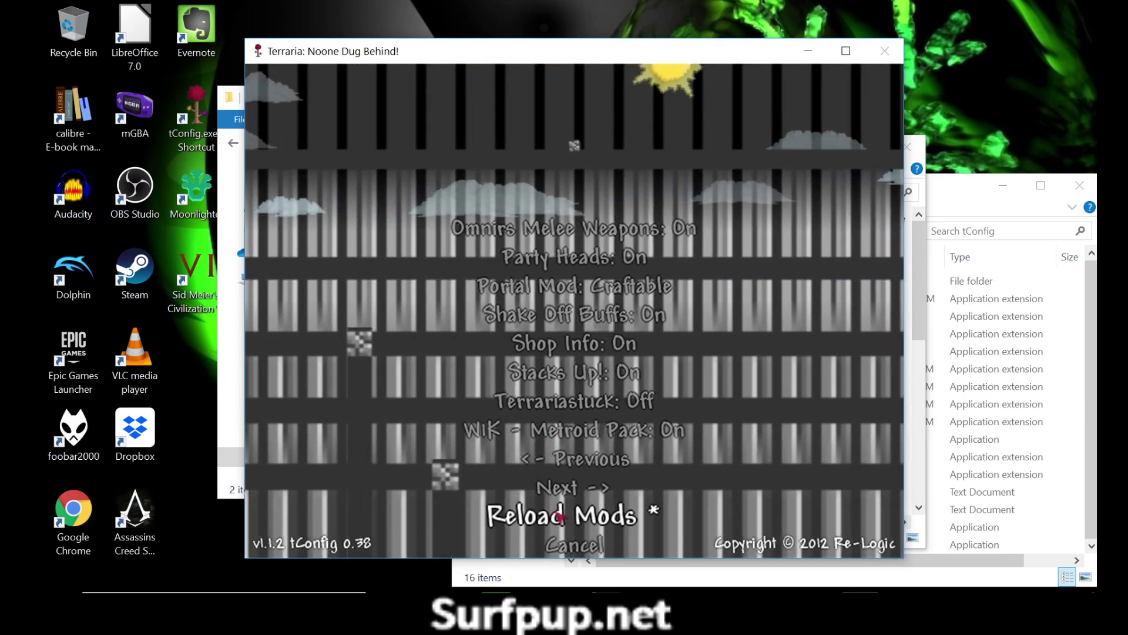
left_click(566, 517)
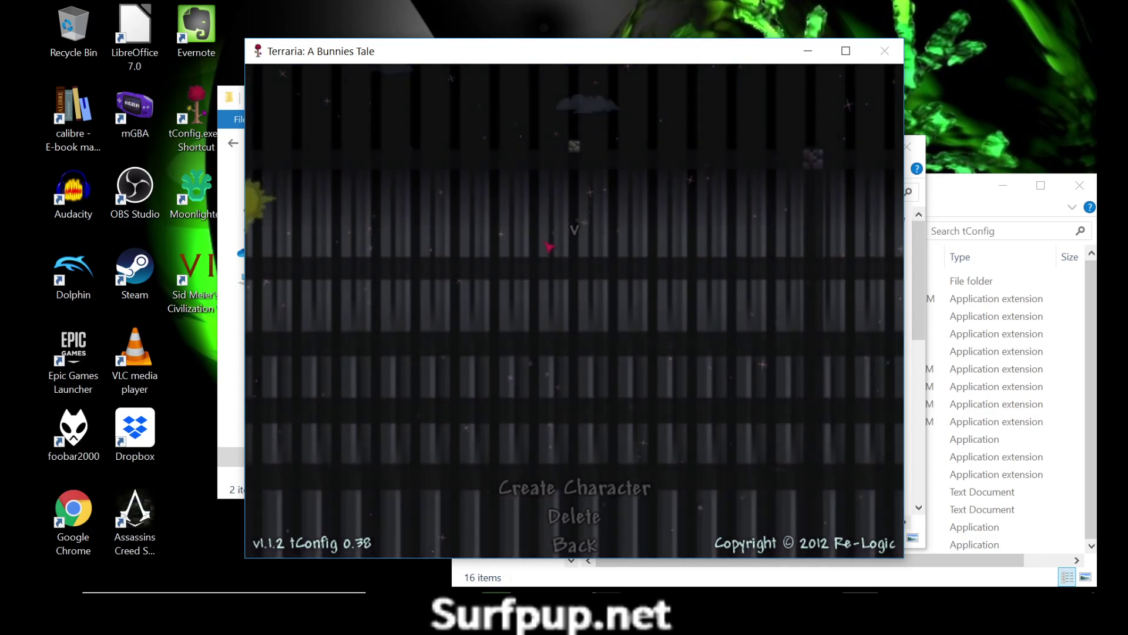
- Load the single-player character and World 1 with Terrariastuck disabled, and open the inventory
left_click(575, 231)
left_click(578, 228)
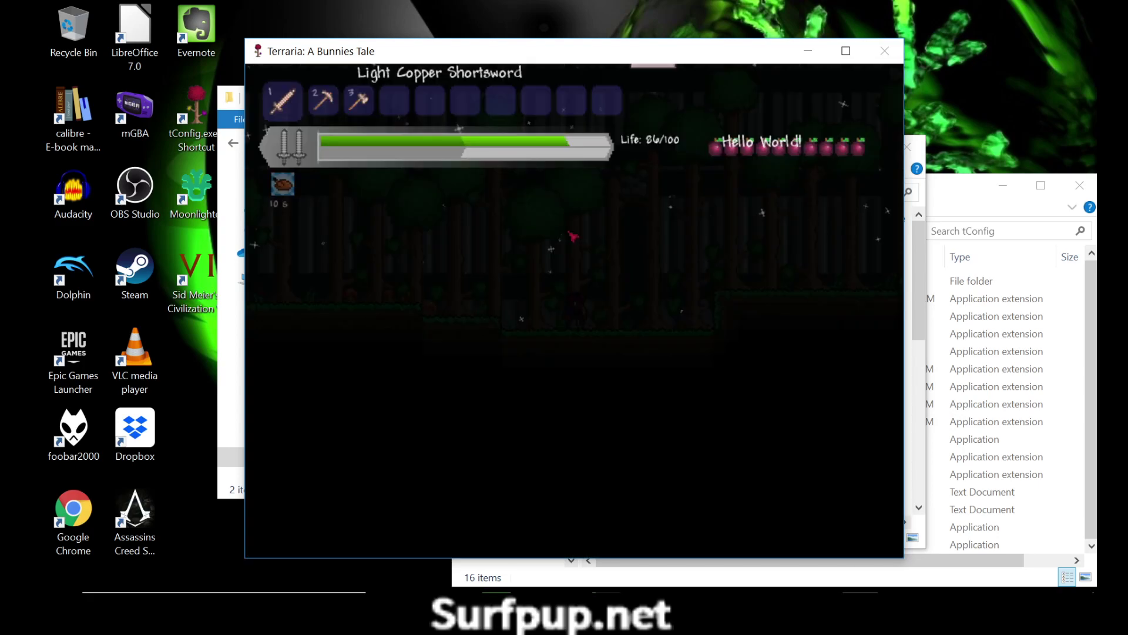
key("Escape")
key("Escape")
key("Escape")
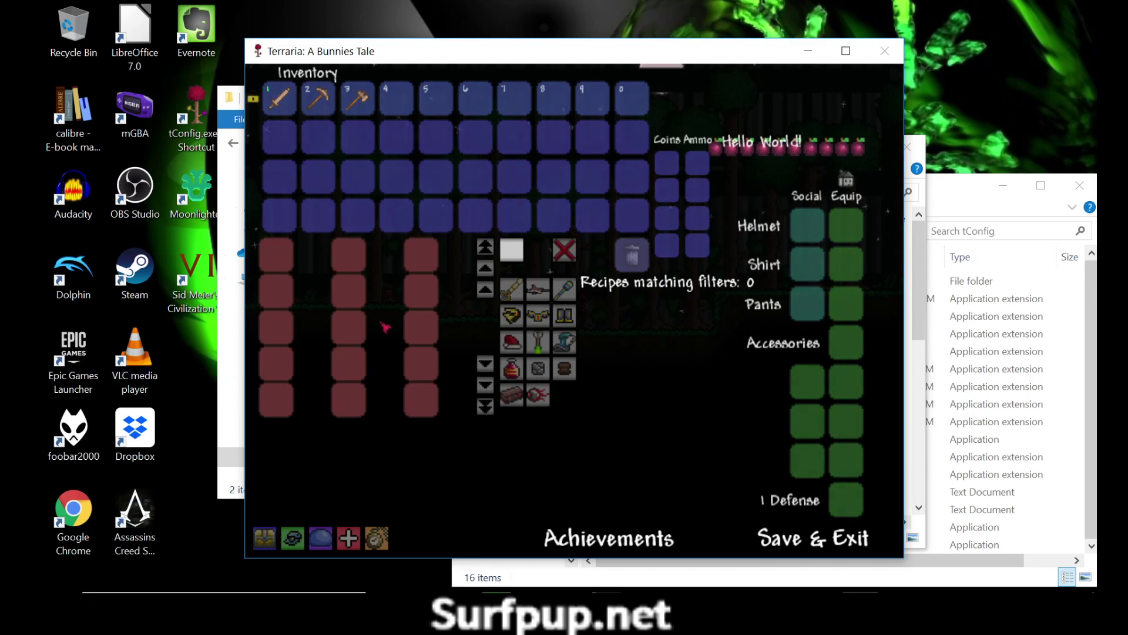
- Browse the modded items from the end of the in-game Items list, and maximize the game window
left_click(263, 536)
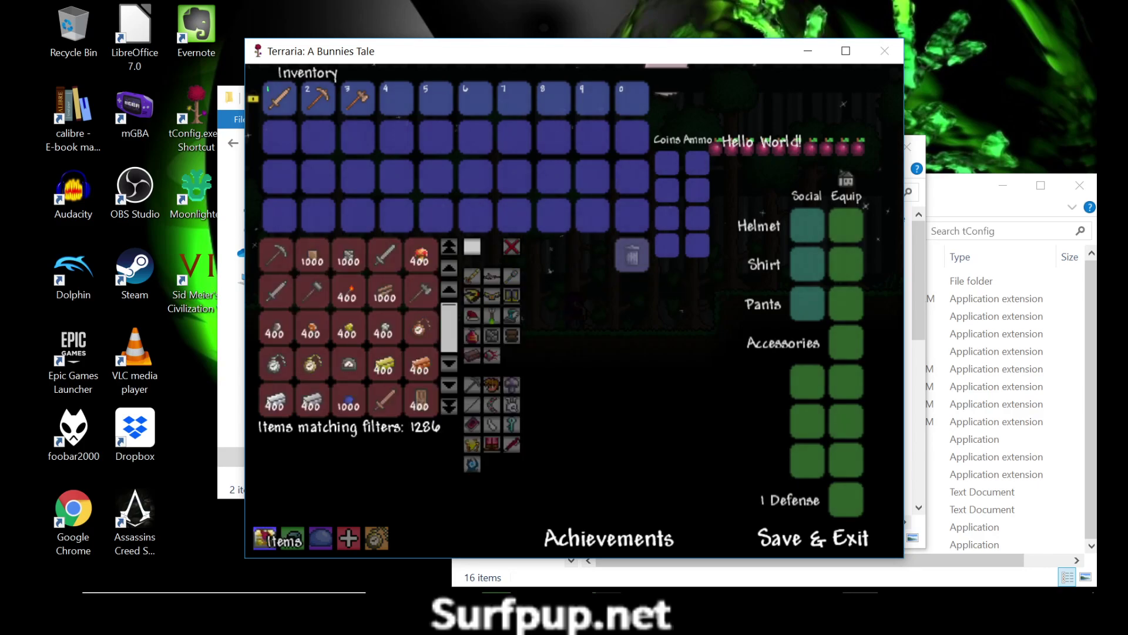
left_click(449, 405)
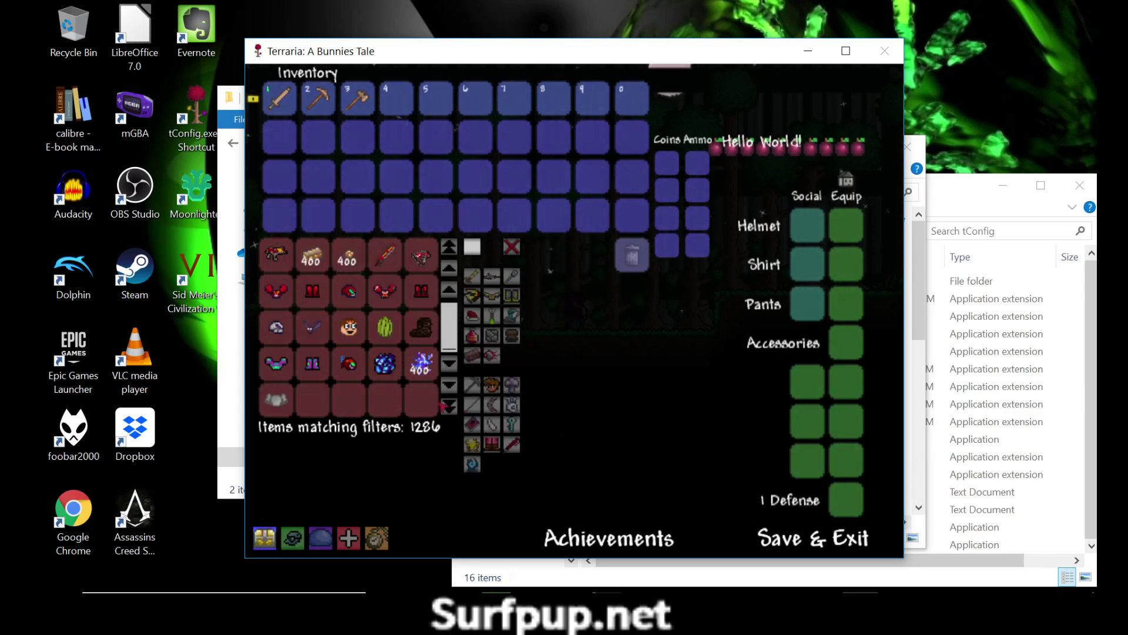
scroll(344, 311, "up", 2)
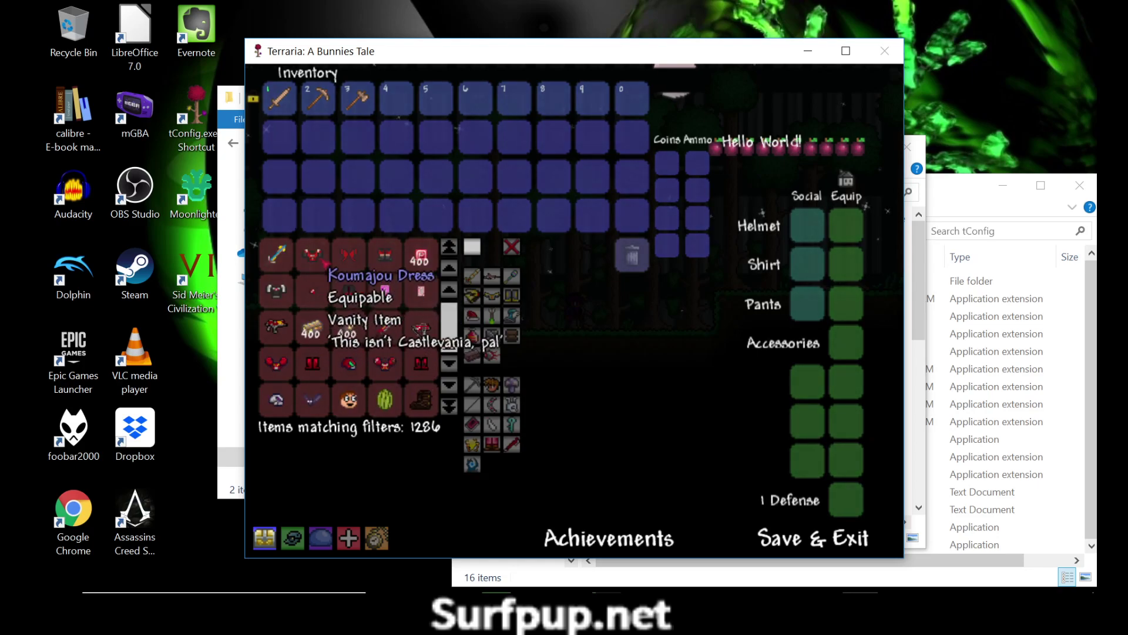
scroll(317, 300, "up", 1)
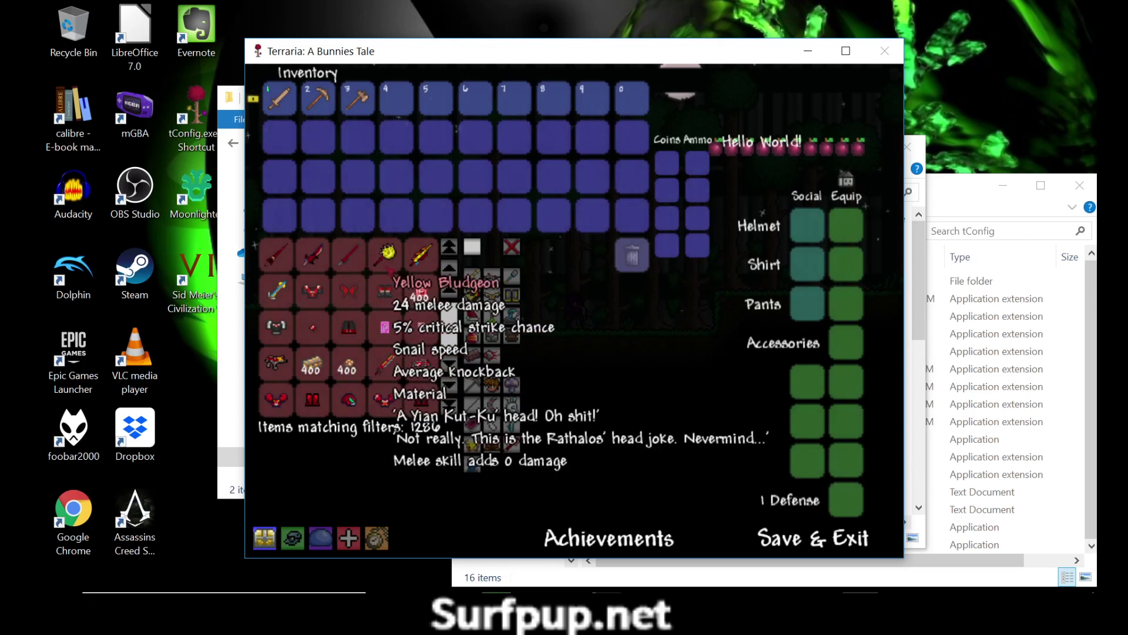
scroll(352, 323, "down", 3)
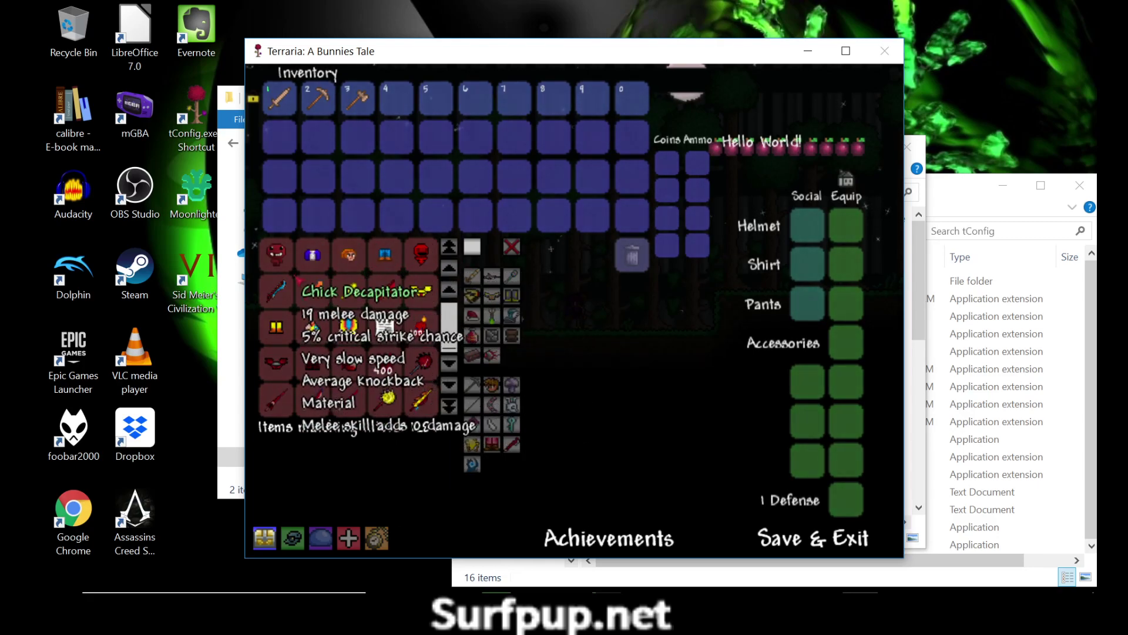
scroll(332, 280, "up", 1)
scroll(353, 275, "up", 2)
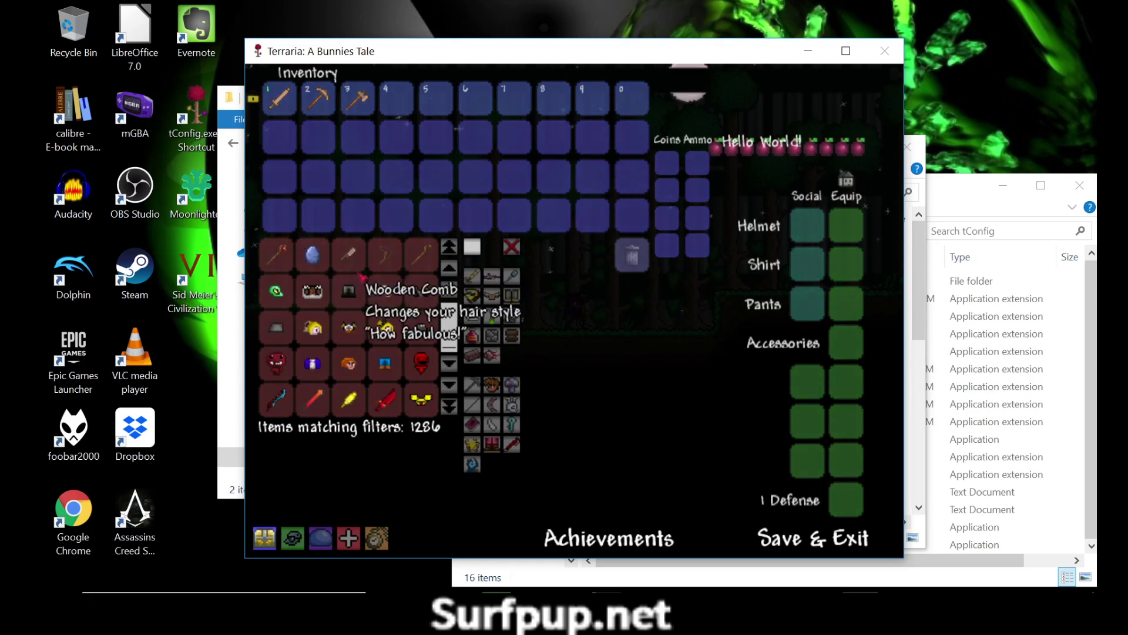
scroll(383, 276, "up", 1)
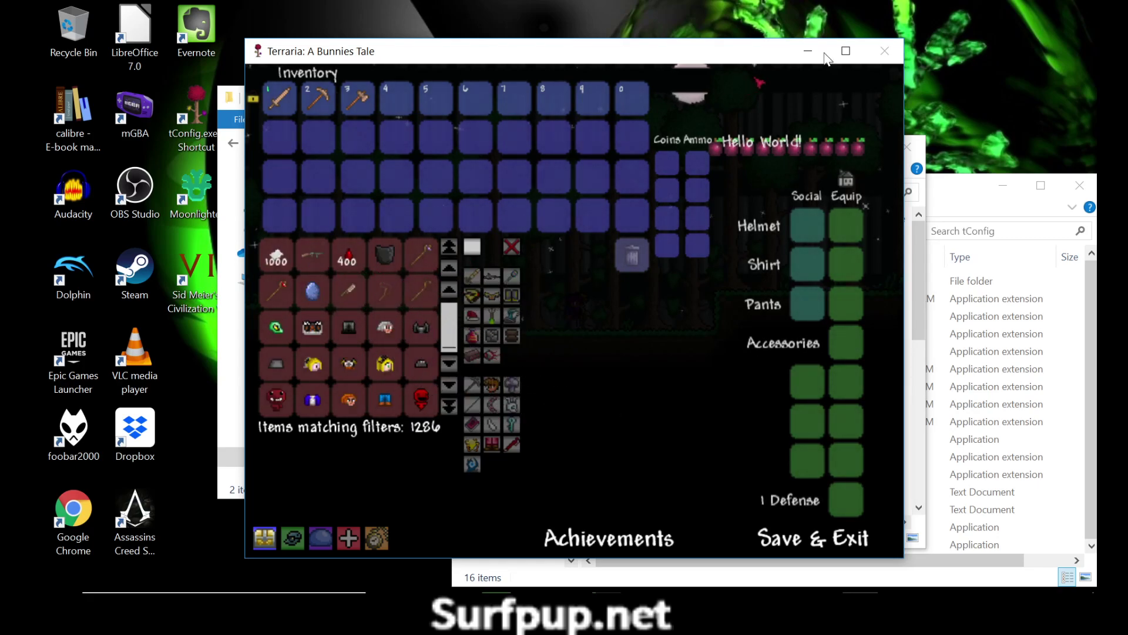
left_click(846, 50)
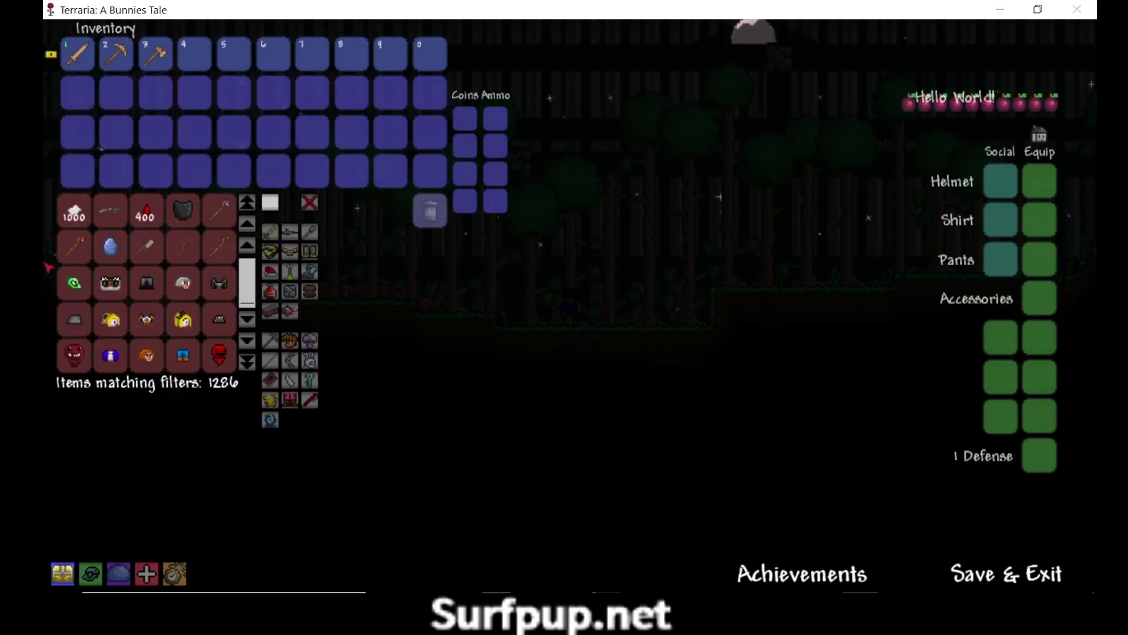
scroll(143, 301, "up", 4)
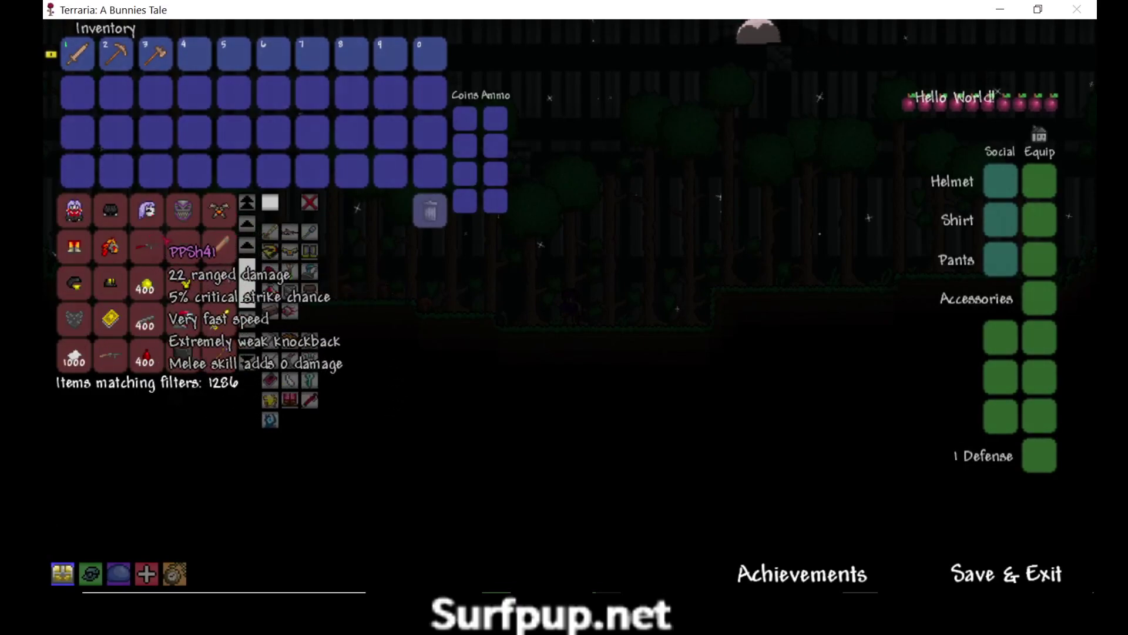
scroll(126, 250, "up", 1)
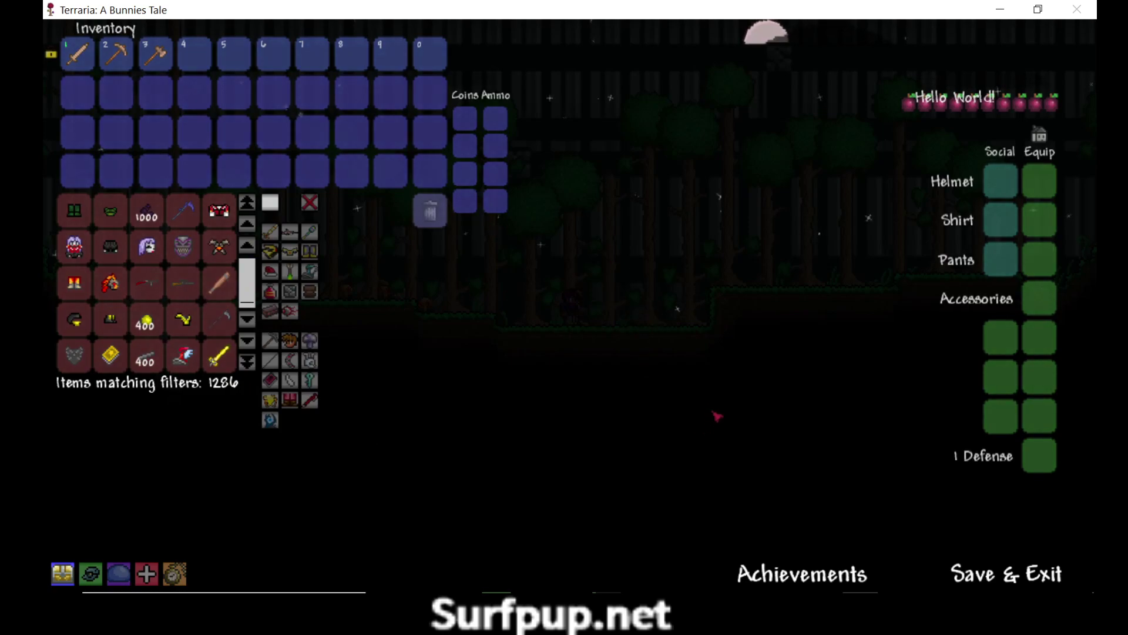
- Open the Achievements list and look through its categories and general achievements
left_click(800, 584)
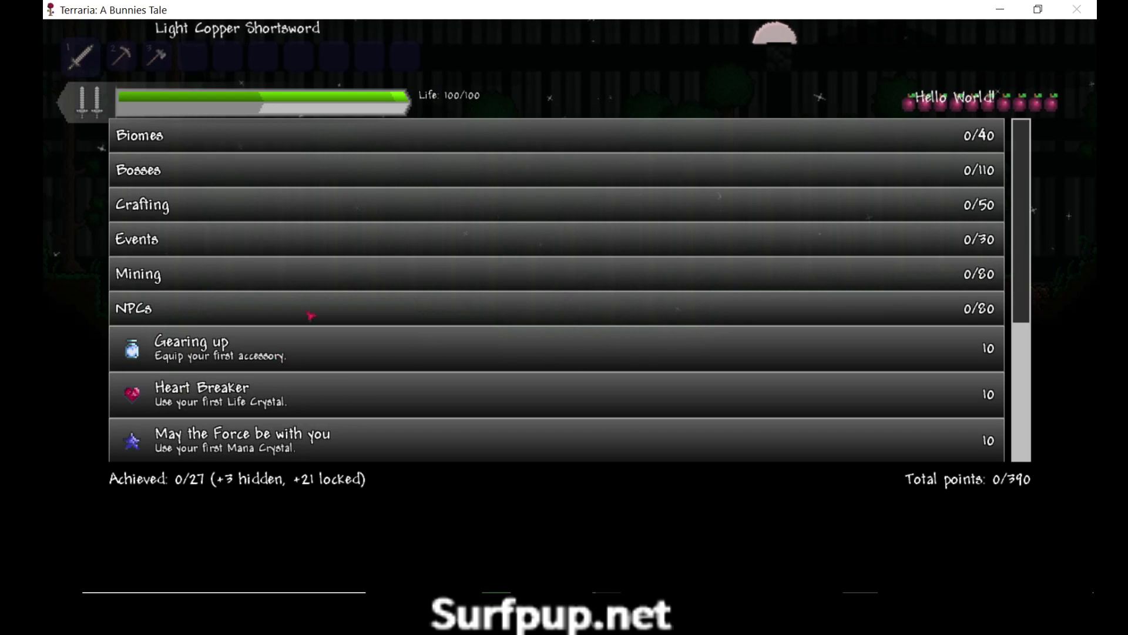
scroll(318, 282, "down", 1)
scroll(300, 238, "down", 5)
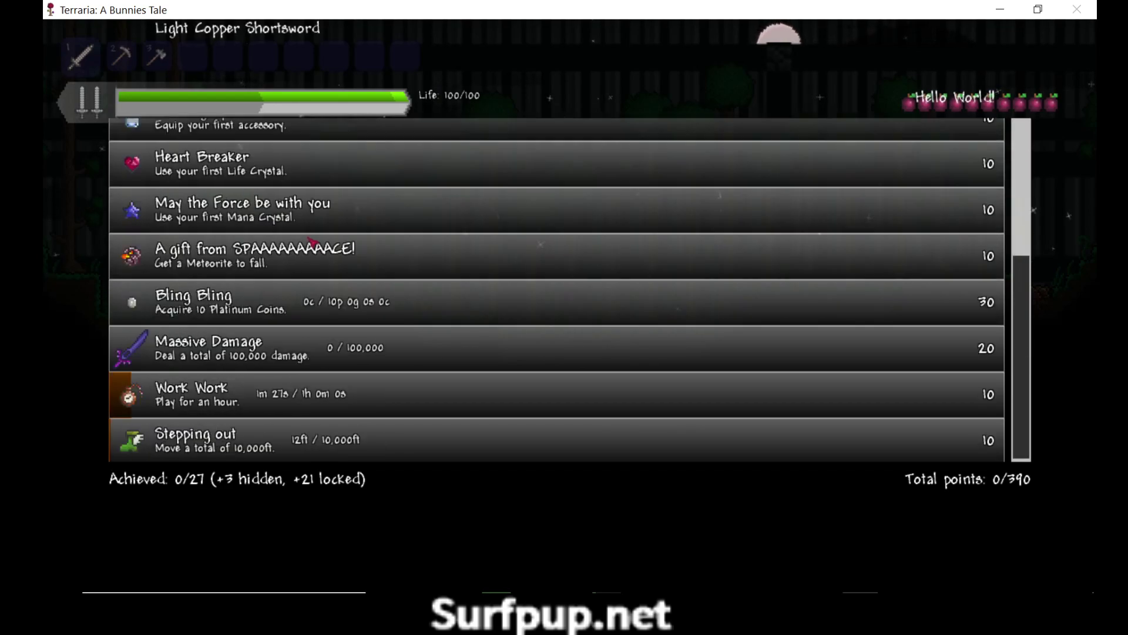
scroll(351, 228, "up", 6)
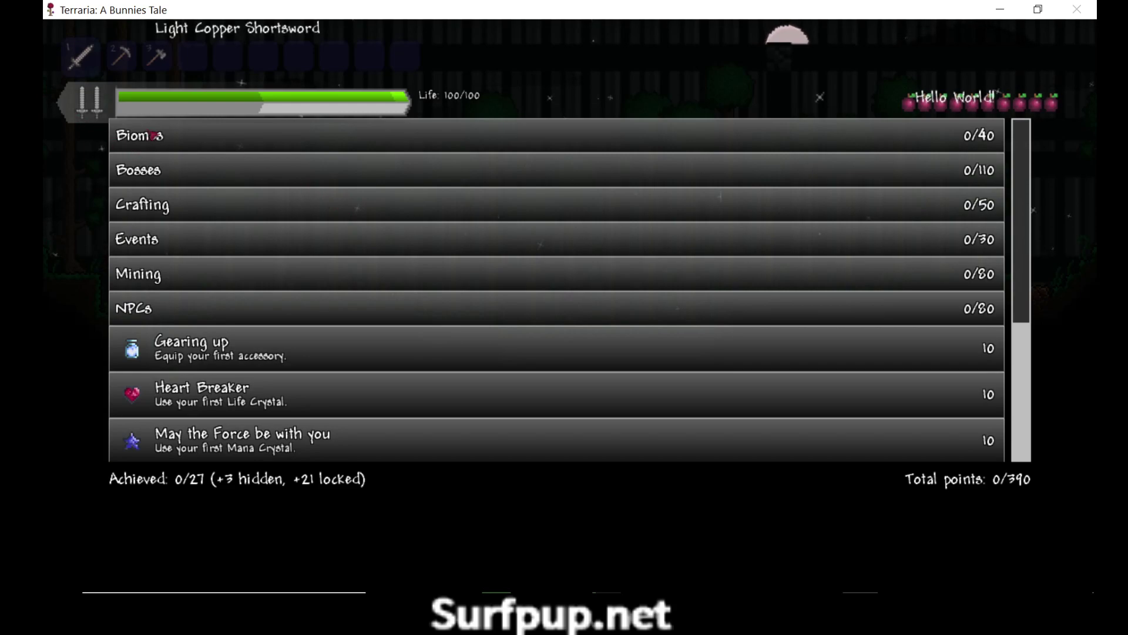
- Expand the Biomes, Bosses, Crafting, Events and Mining achievement categories and review their entries
left_click(154, 136)
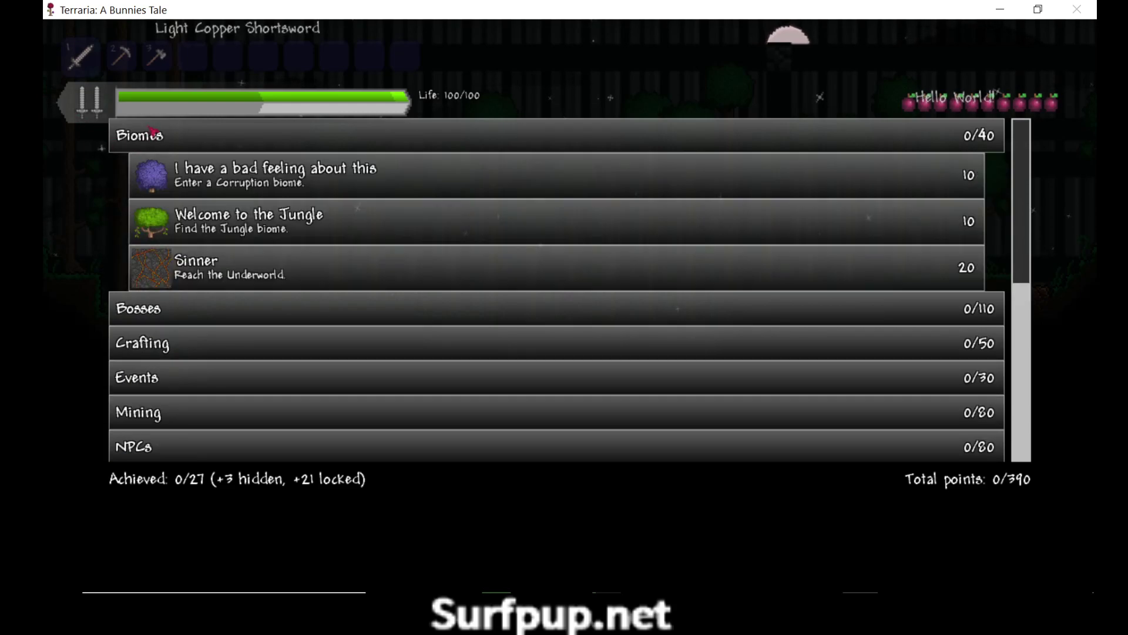
left_click(138, 321)
scroll(194, 232, "up", 1)
scroll(208, 223, "down", 1)
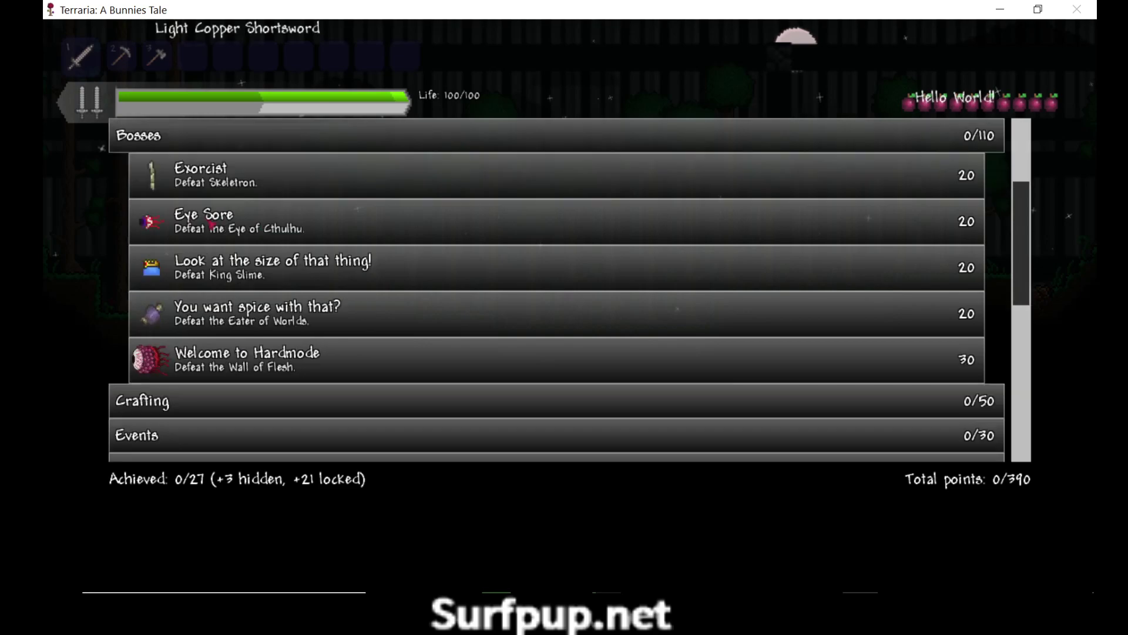
left_click(131, 413)
scroll(207, 375, "down", 1)
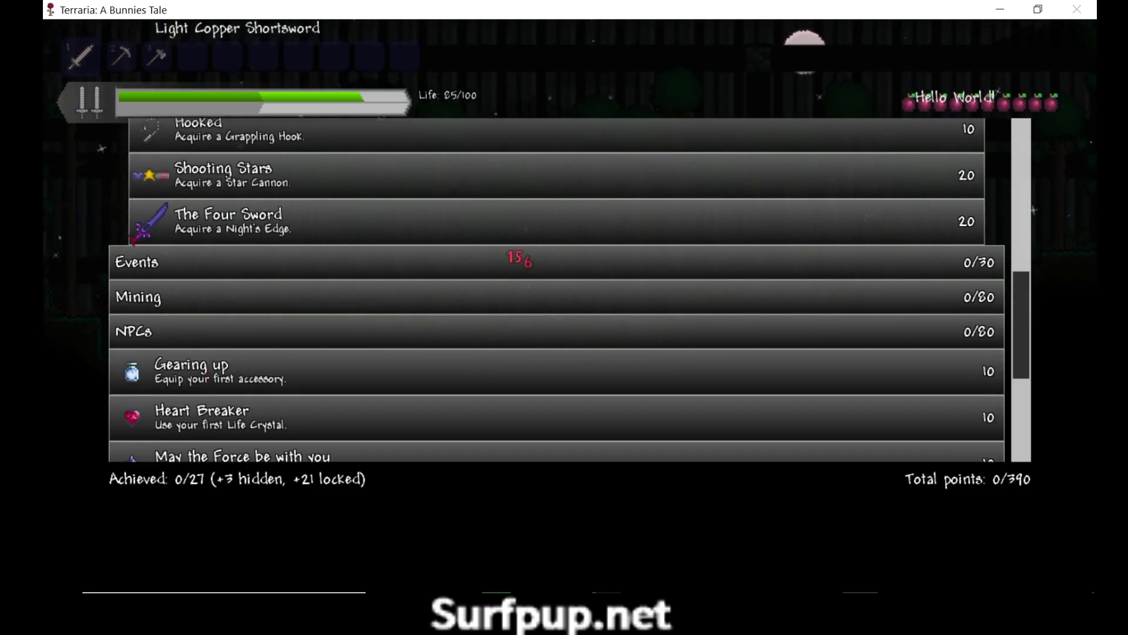
left_click(144, 262)
left_click(143, 271)
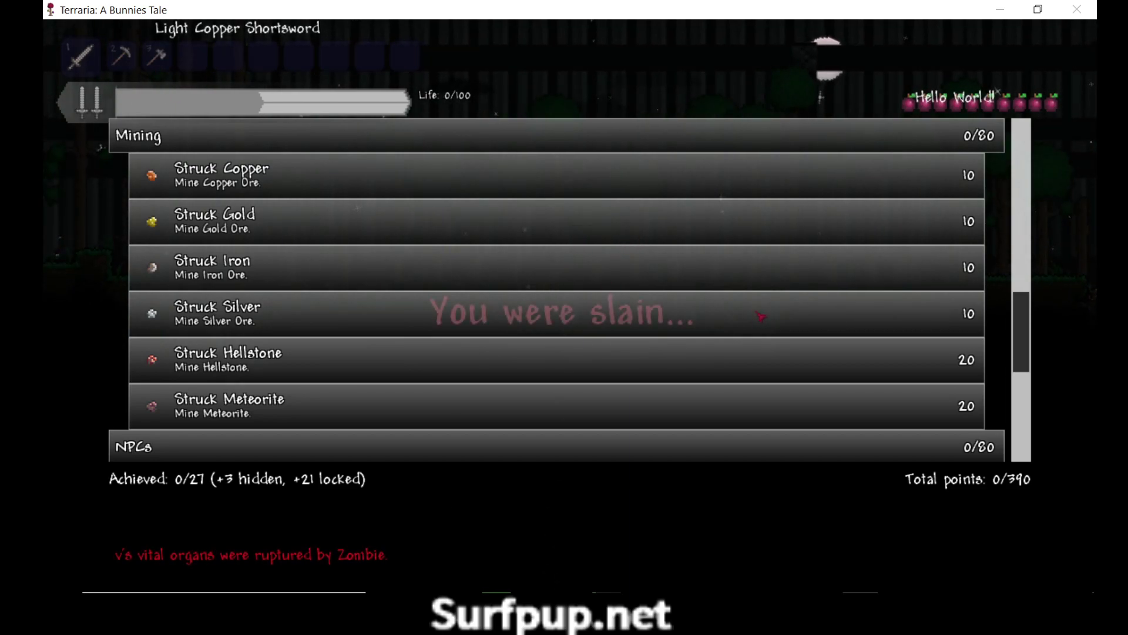
scroll(266, 233, "down", 4)
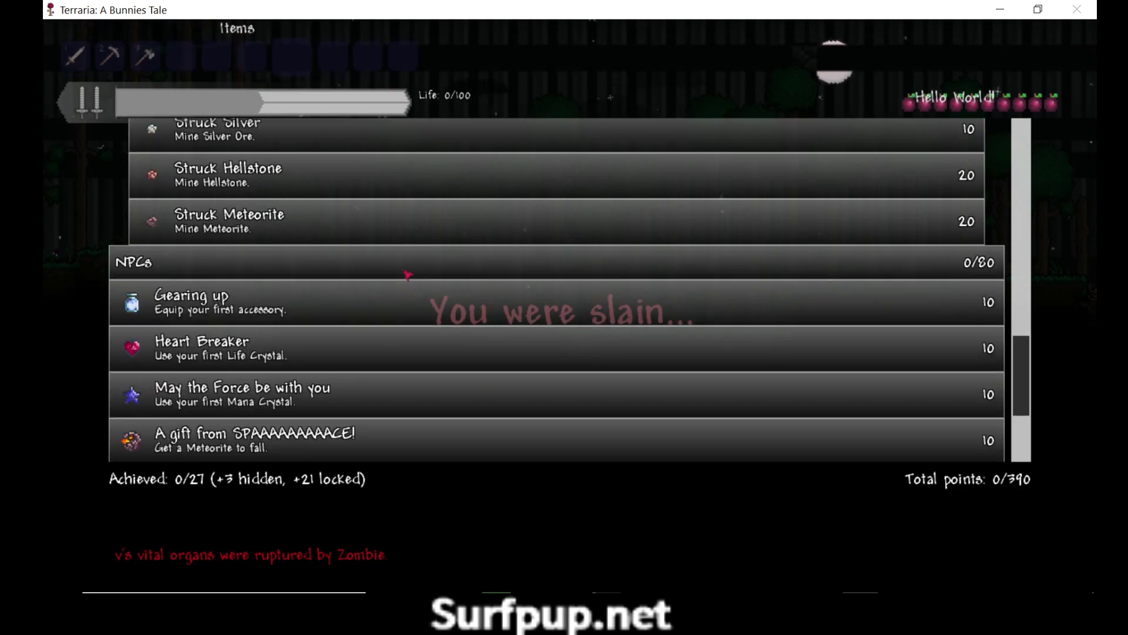
- Review the remaining achievements, close the list, save and leave the world, and exit the game
scroll(412, 259, "down", 4)
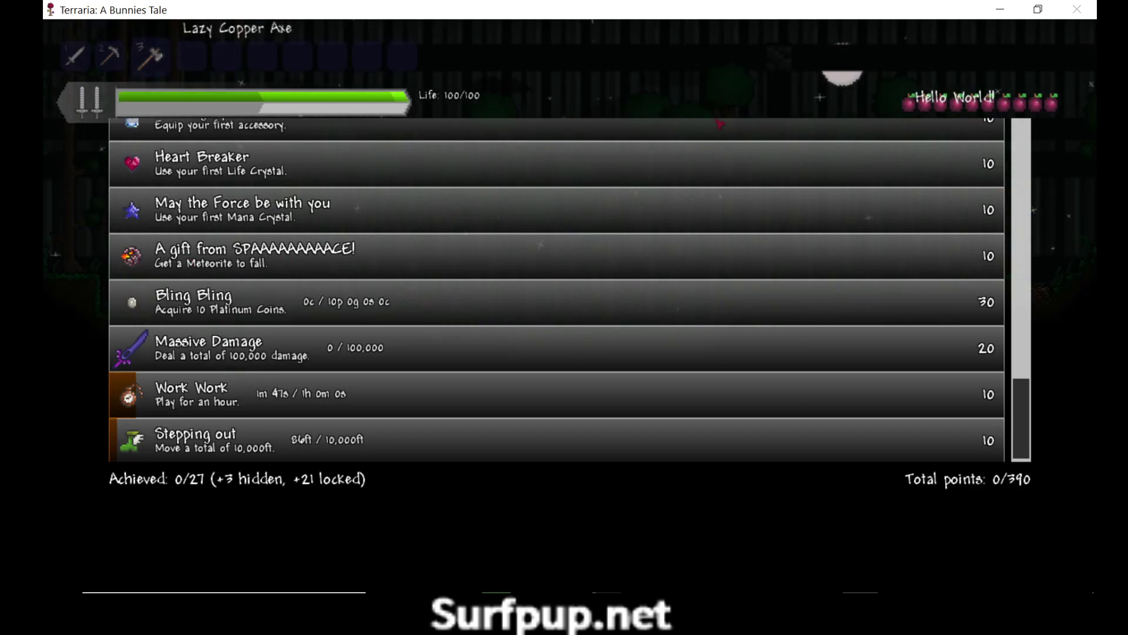
key("Escape")
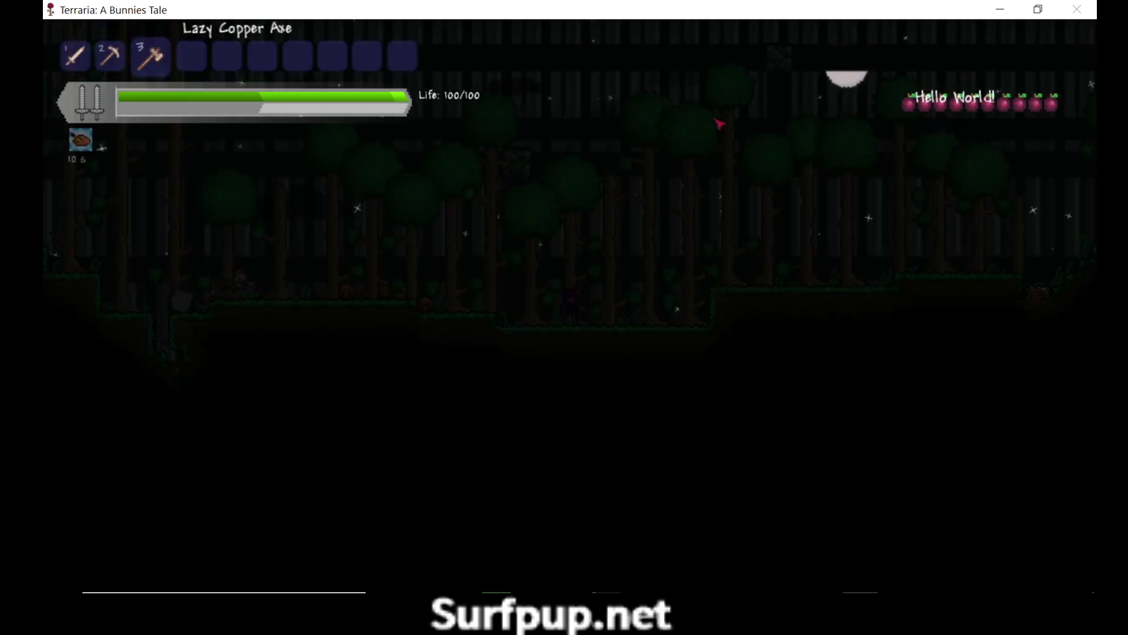
key("Escape")
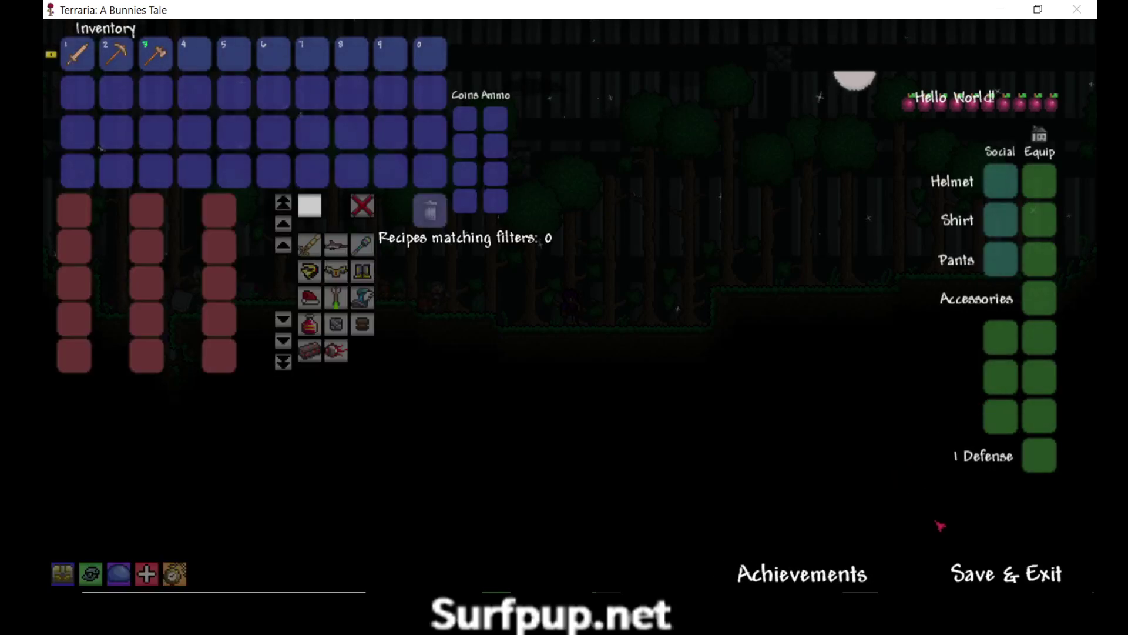
left_click(940, 569)
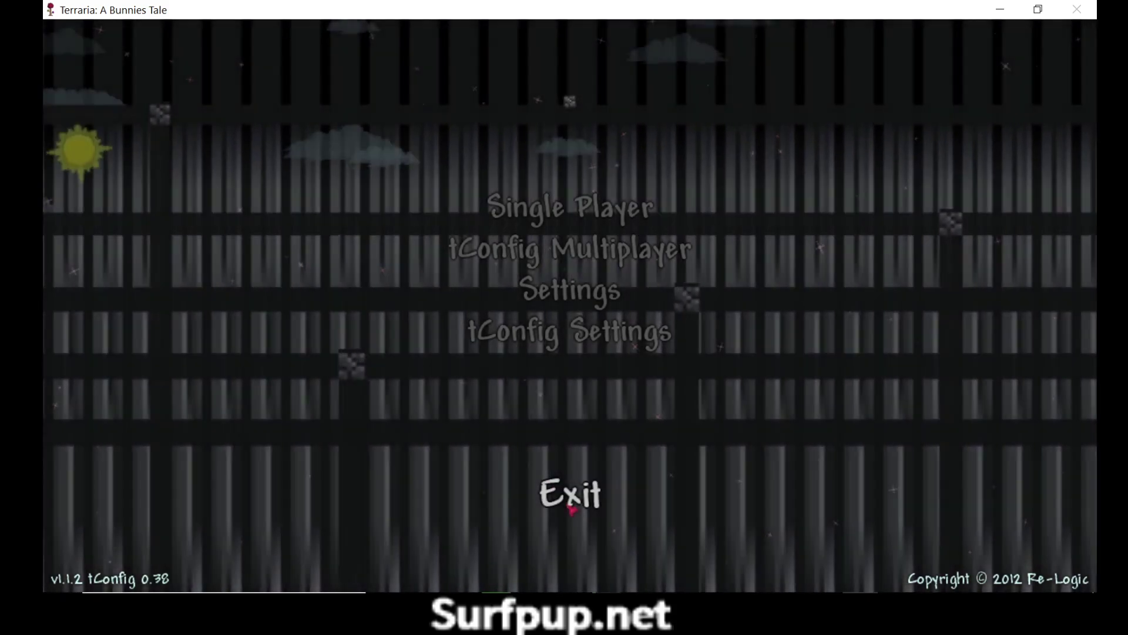
left_click(571, 509)
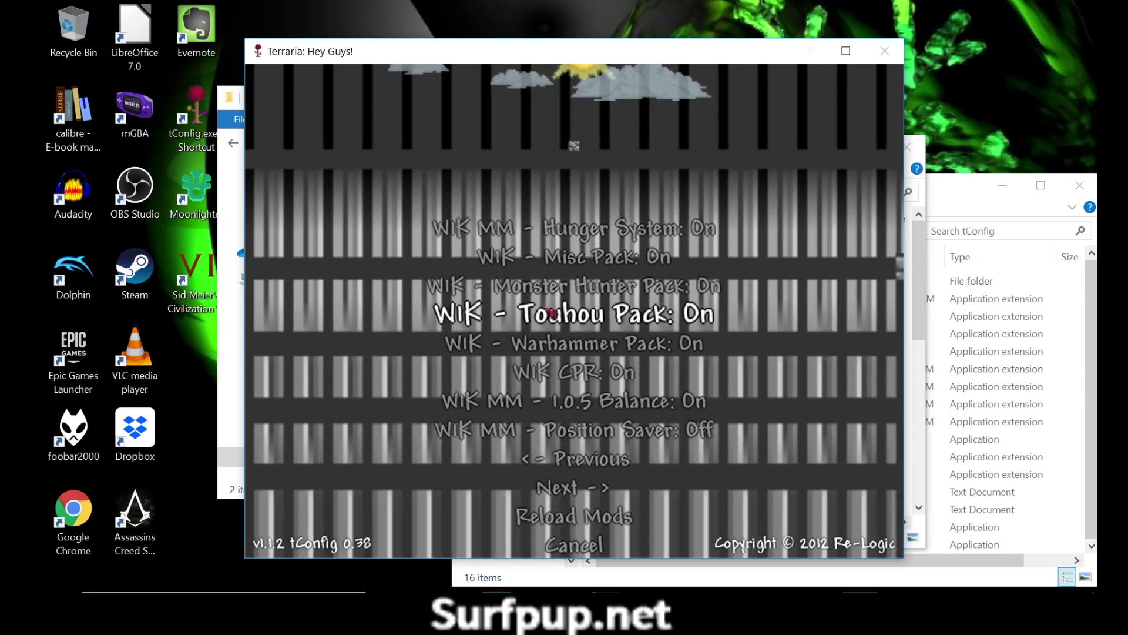
- Leave the mod list, load the single-player character and world, and open the inventory
left_click(574, 545)
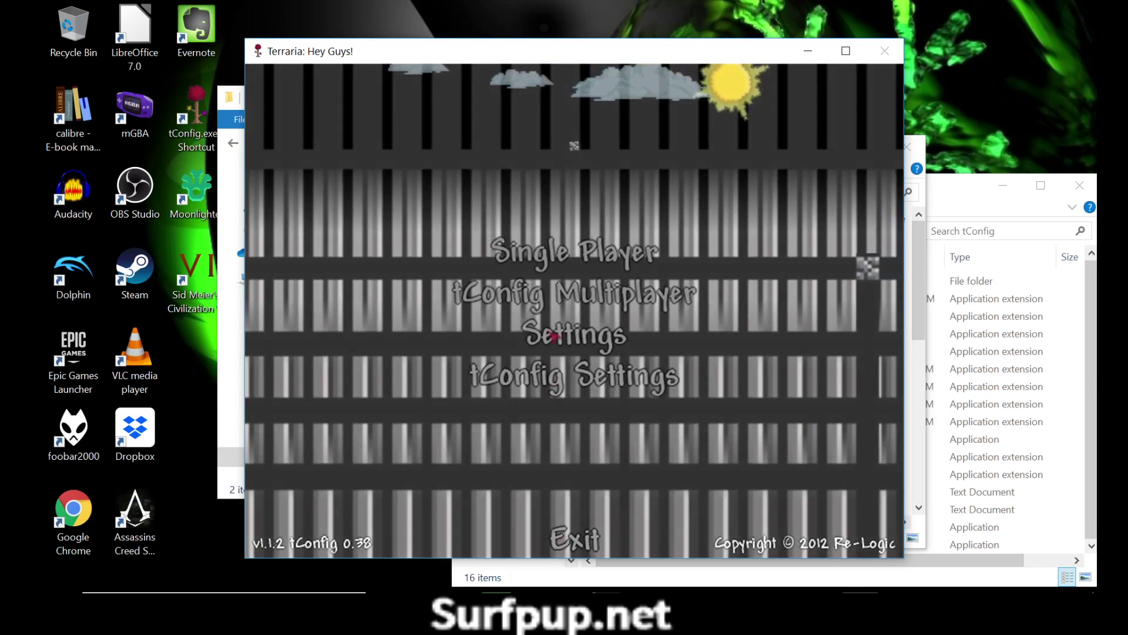
left_click(538, 253)
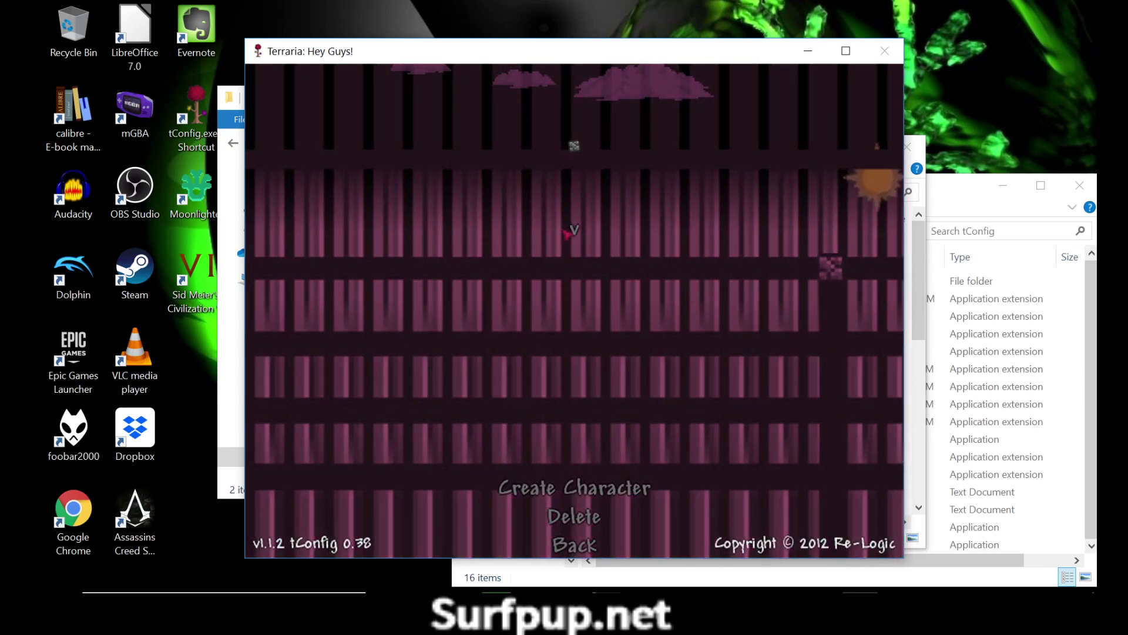
left_click(574, 233)
left_click(576, 235)
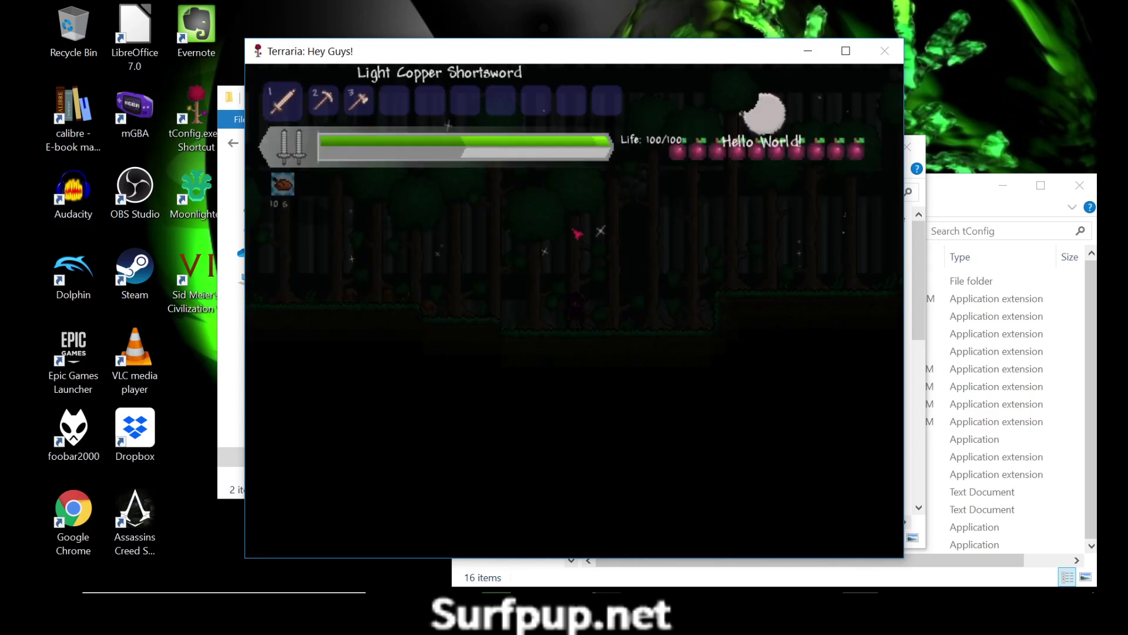
key("Escape")
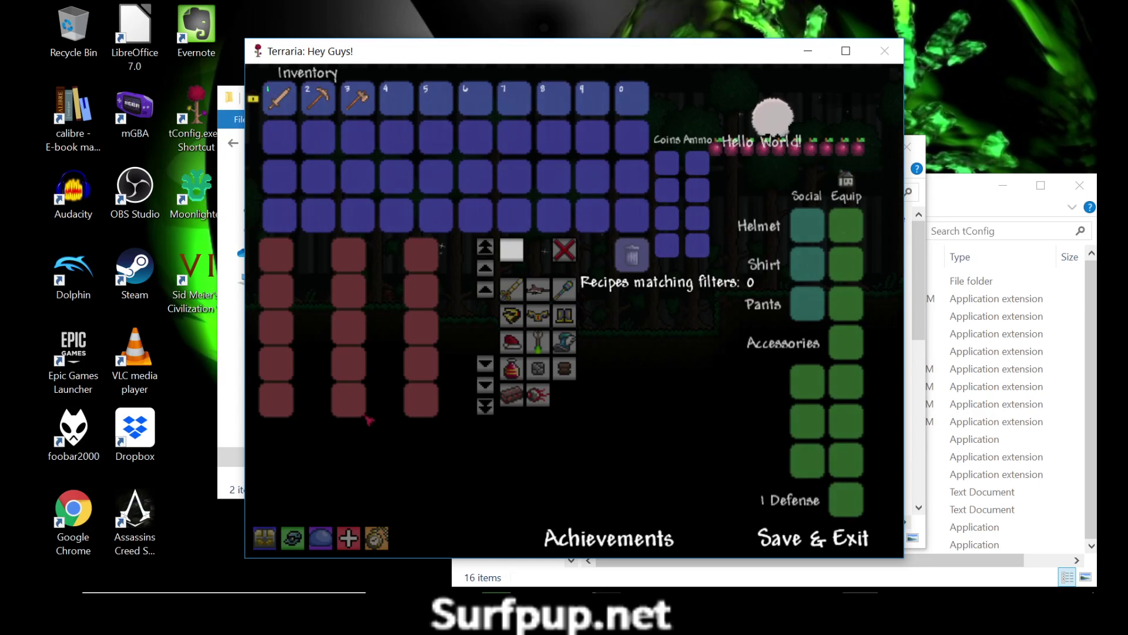
- Open the in-game Items list and browse the modded items from its end
left_click(264, 538)
left_click(272, 543)
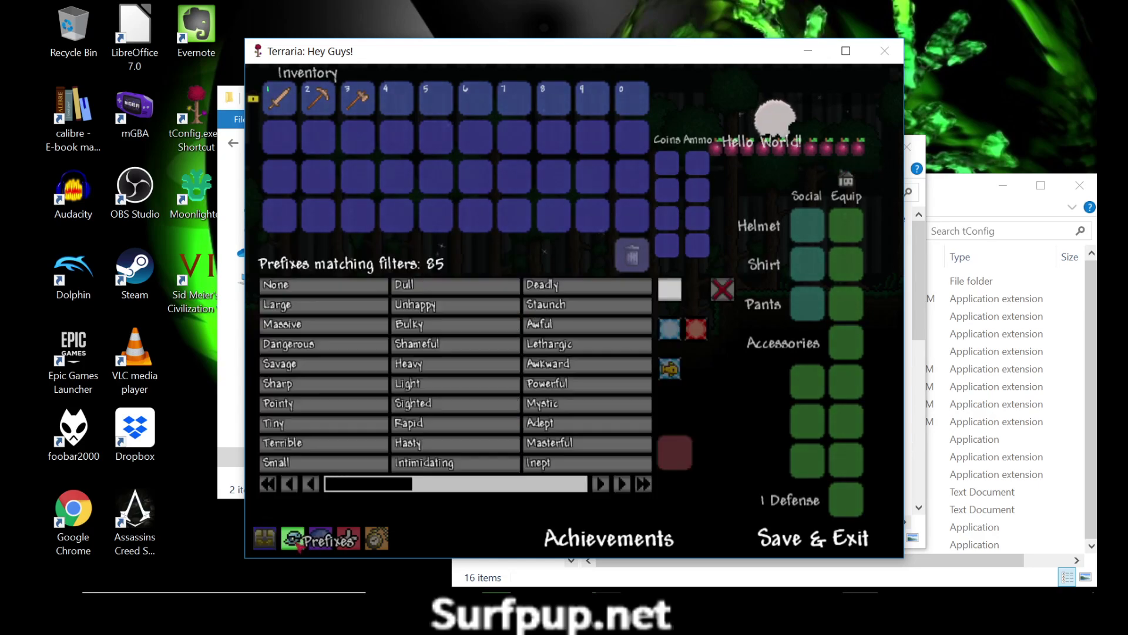
left_click(271, 546)
left_click(273, 545)
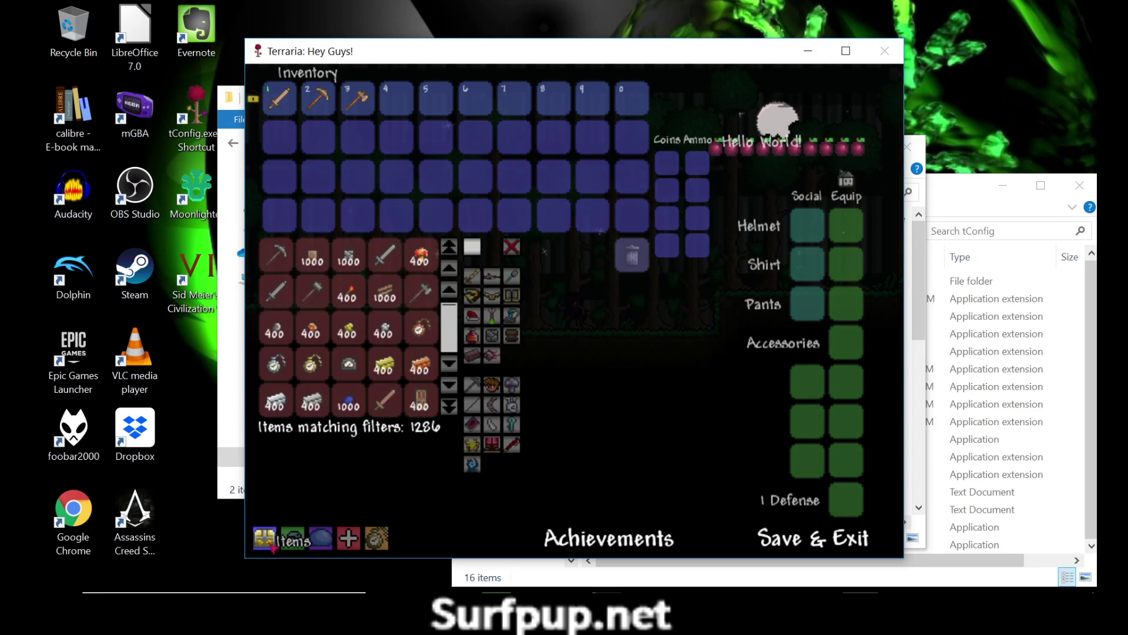
left_click(272, 545)
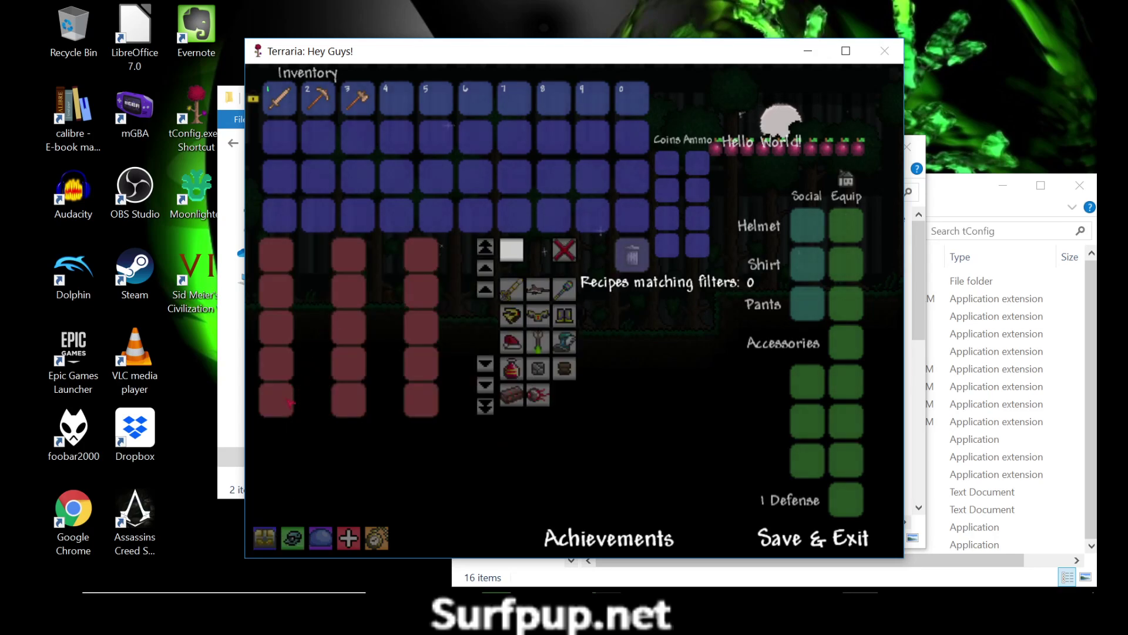
left_click(271, 539)
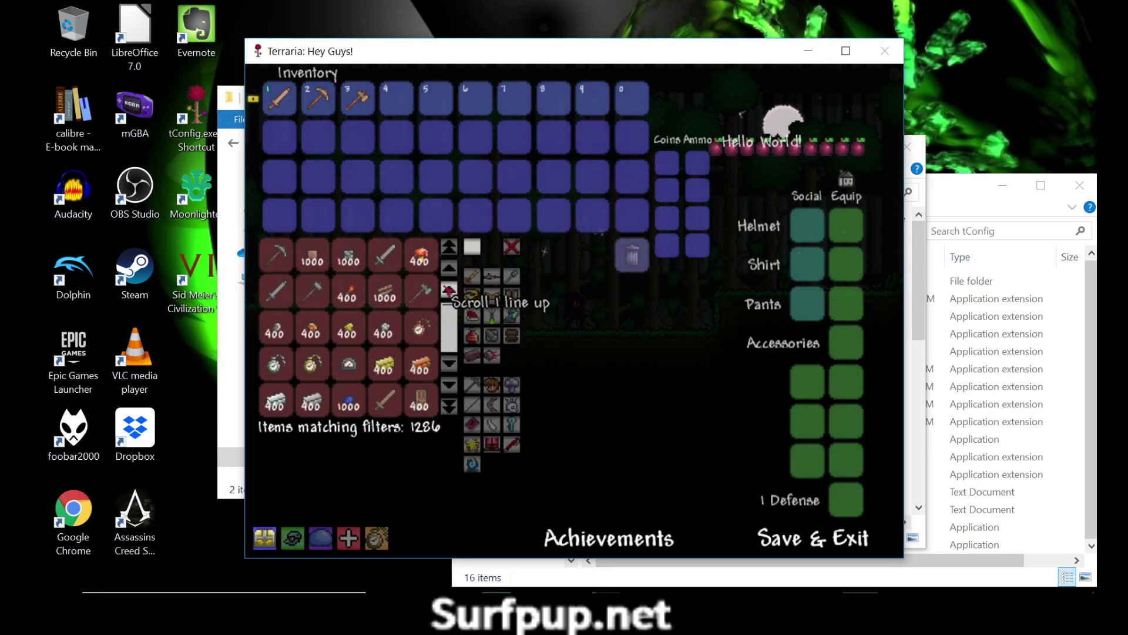
left_click(449, 405)
scroll(350, 371, "up", 5)
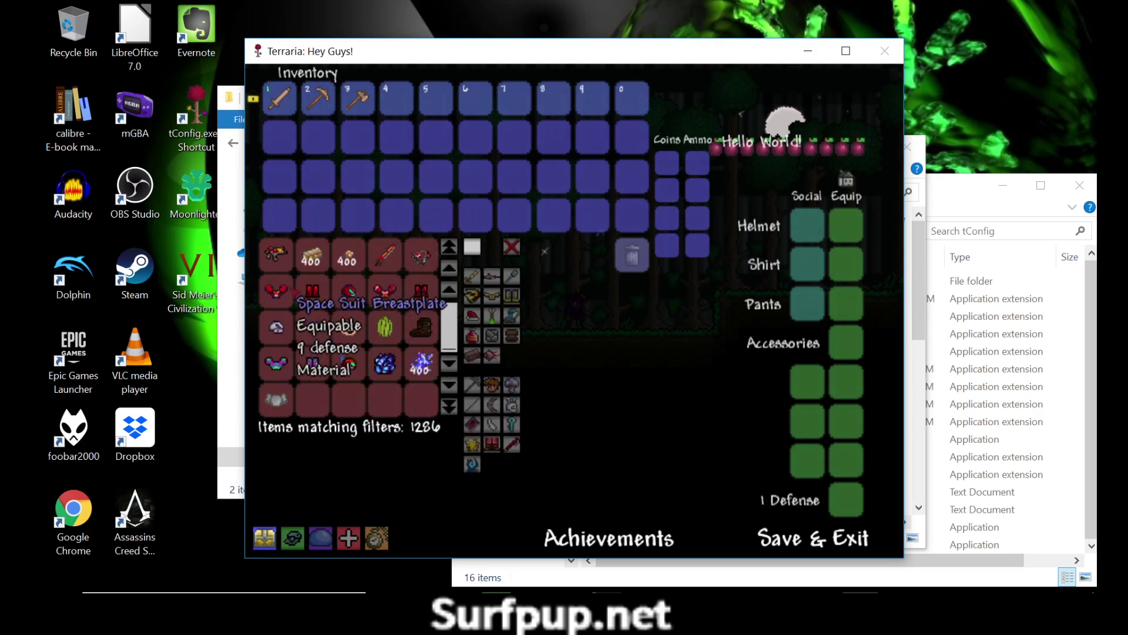
- Take the Kut Ku Helmet from the Items list, equip it in the helmet slot, and remove it again
left_click(313, 291)
left_click(442, 99)
left_click(442, 99)
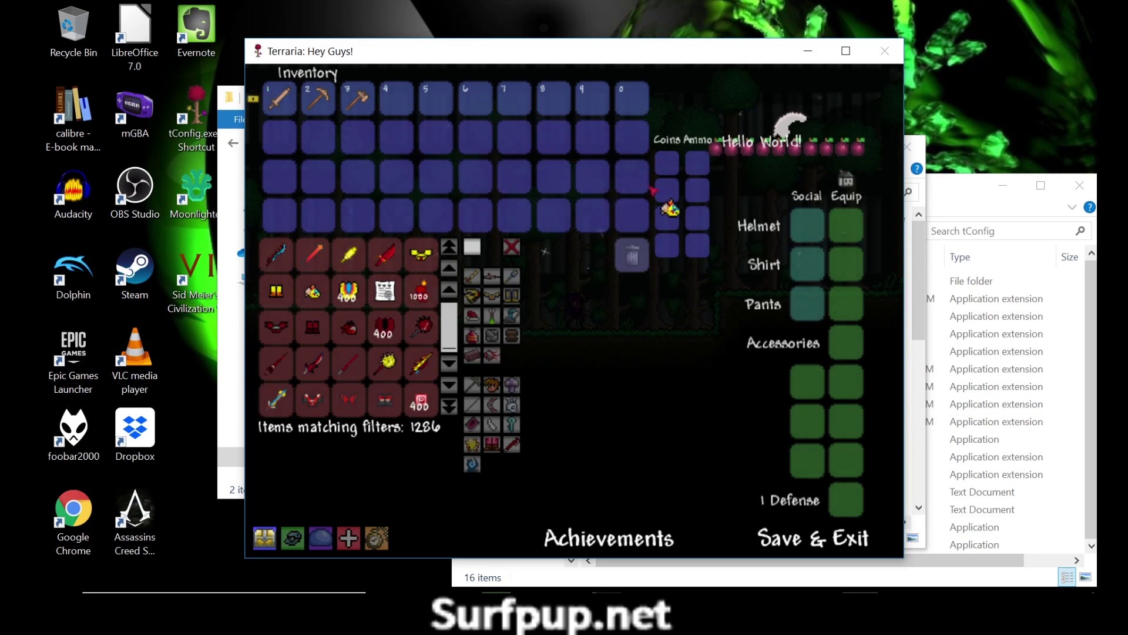
left_click(847, 238)
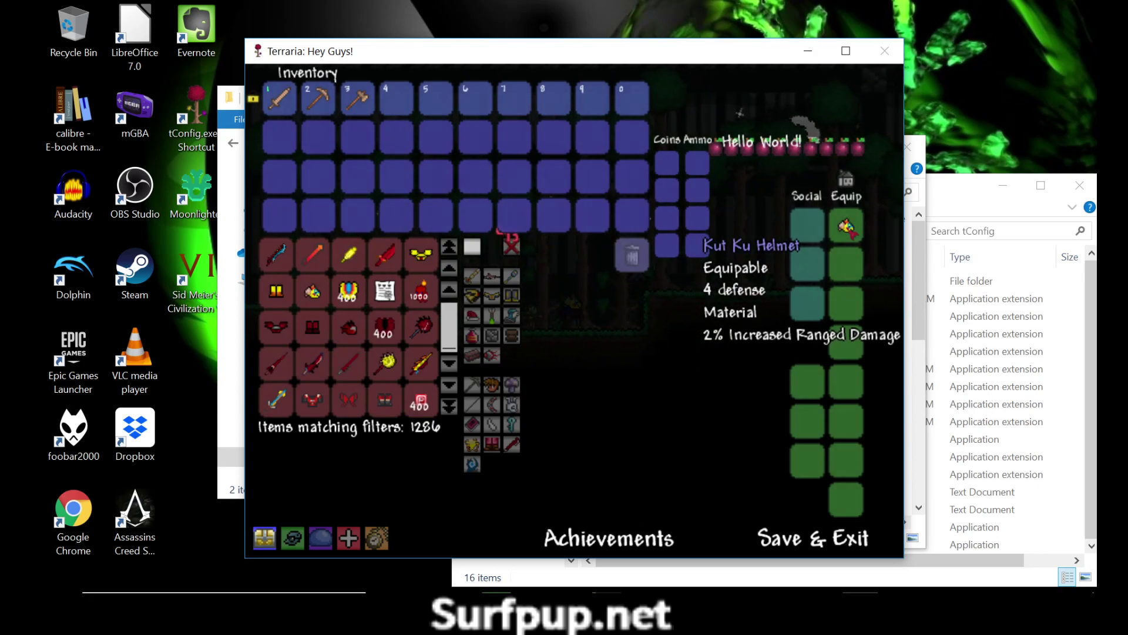
left_click(847, 226)
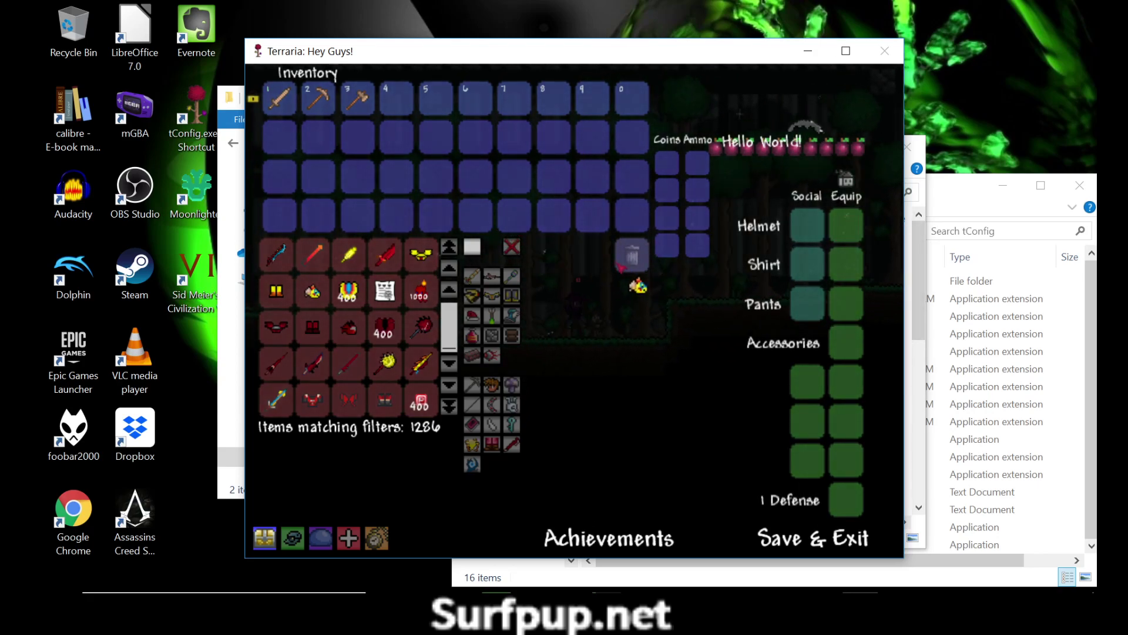
- Save the game and exit the world to the title screen
key("alt+Tab")
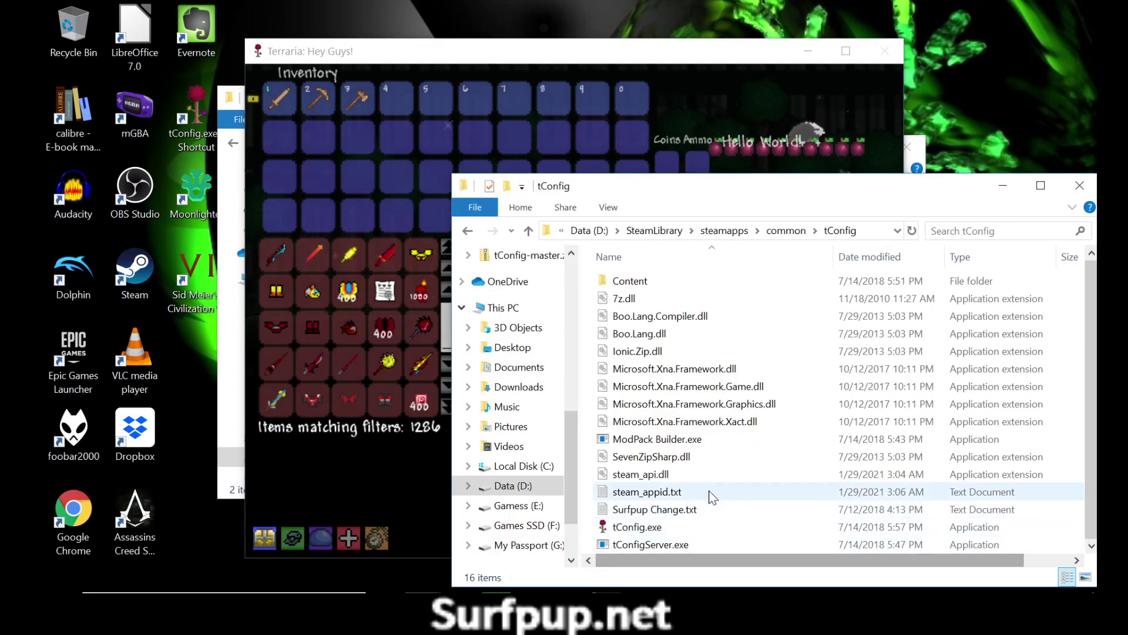
key("alt+Tab")
left_click(834, 538)
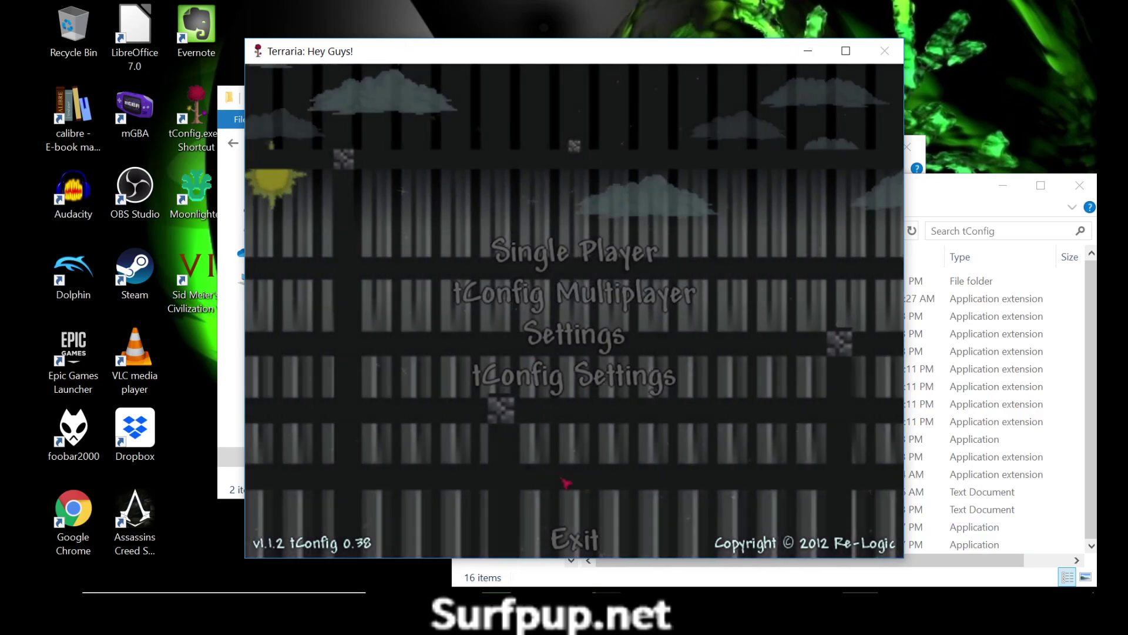
- Check the last two pages of the tConfig mod list for disabled mods, and quit the game
left_click(549, 376)
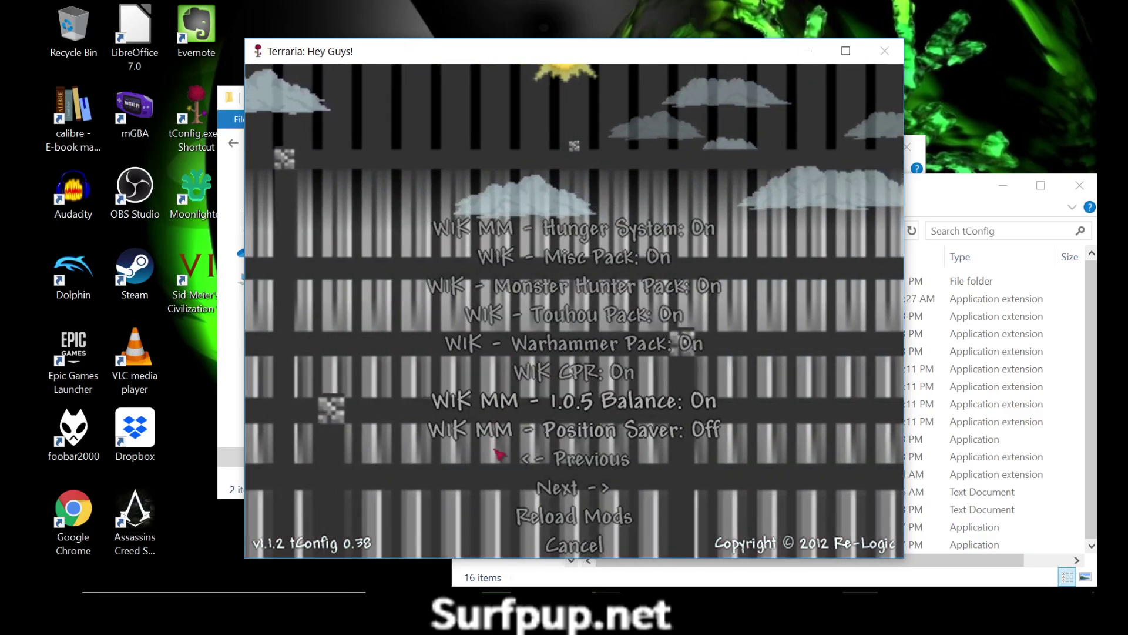
left_click(557, 488)
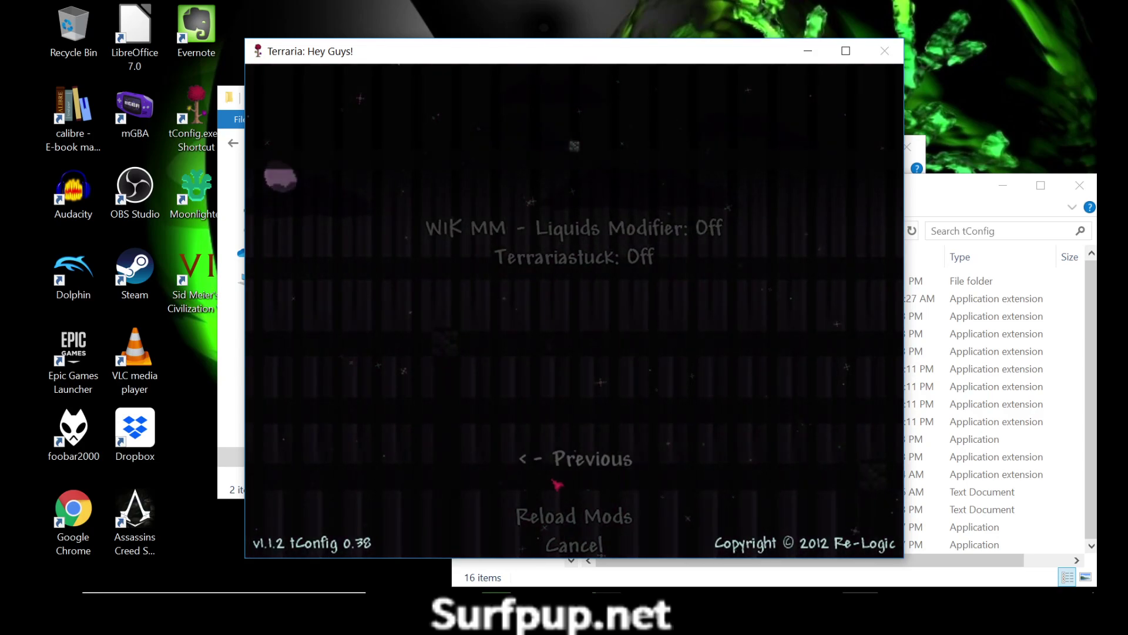
left_click(564, 460)
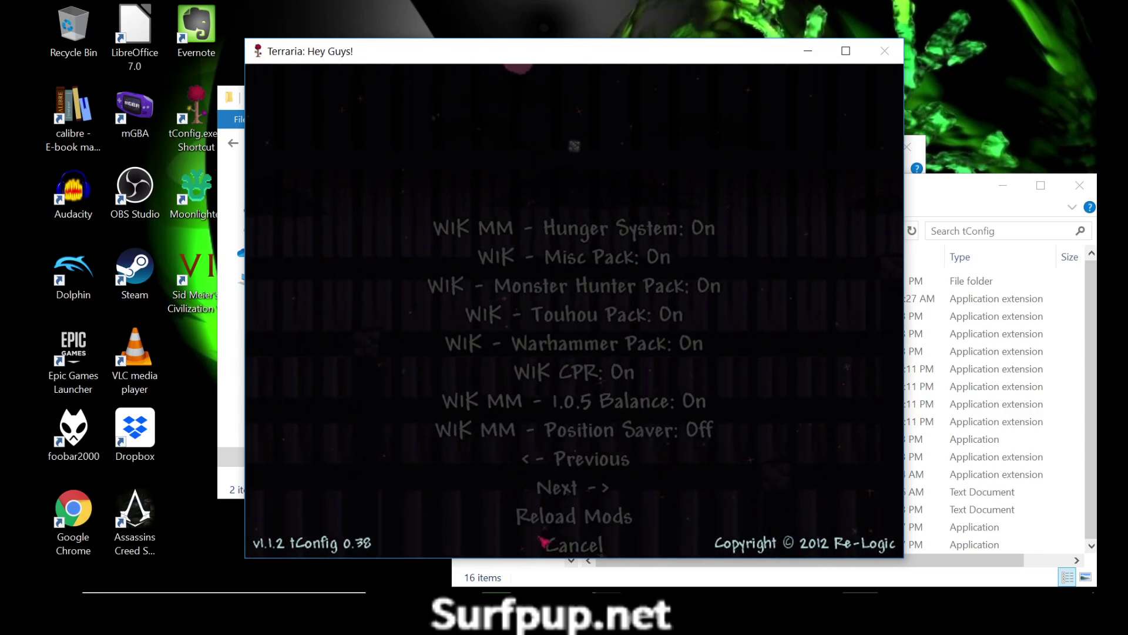
left_click(564, 543)
left_click(564, 536)
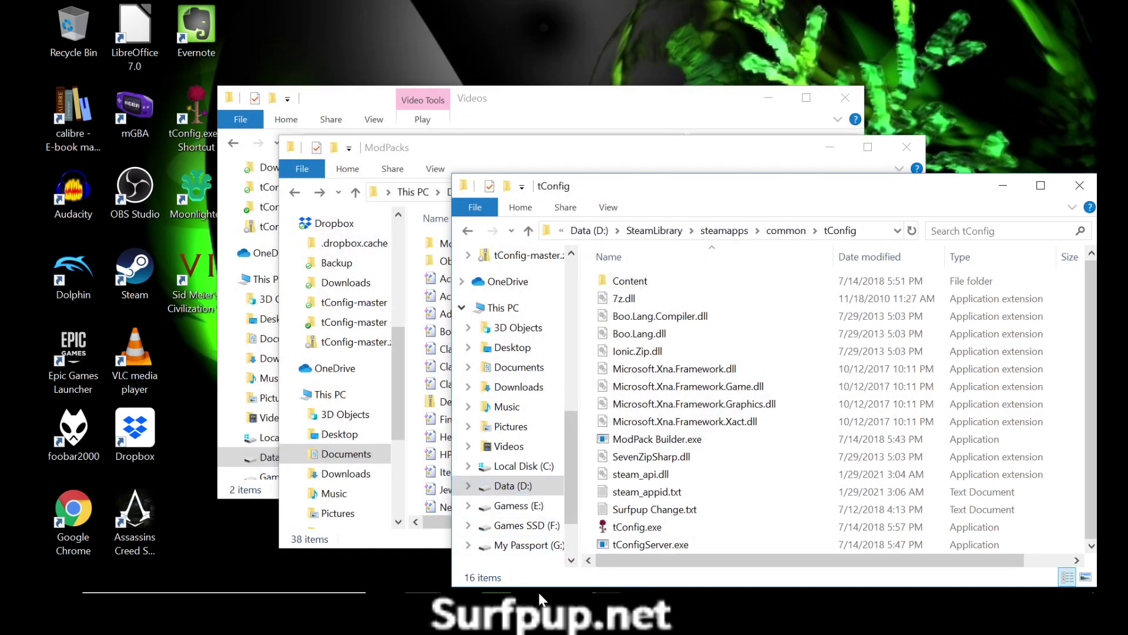